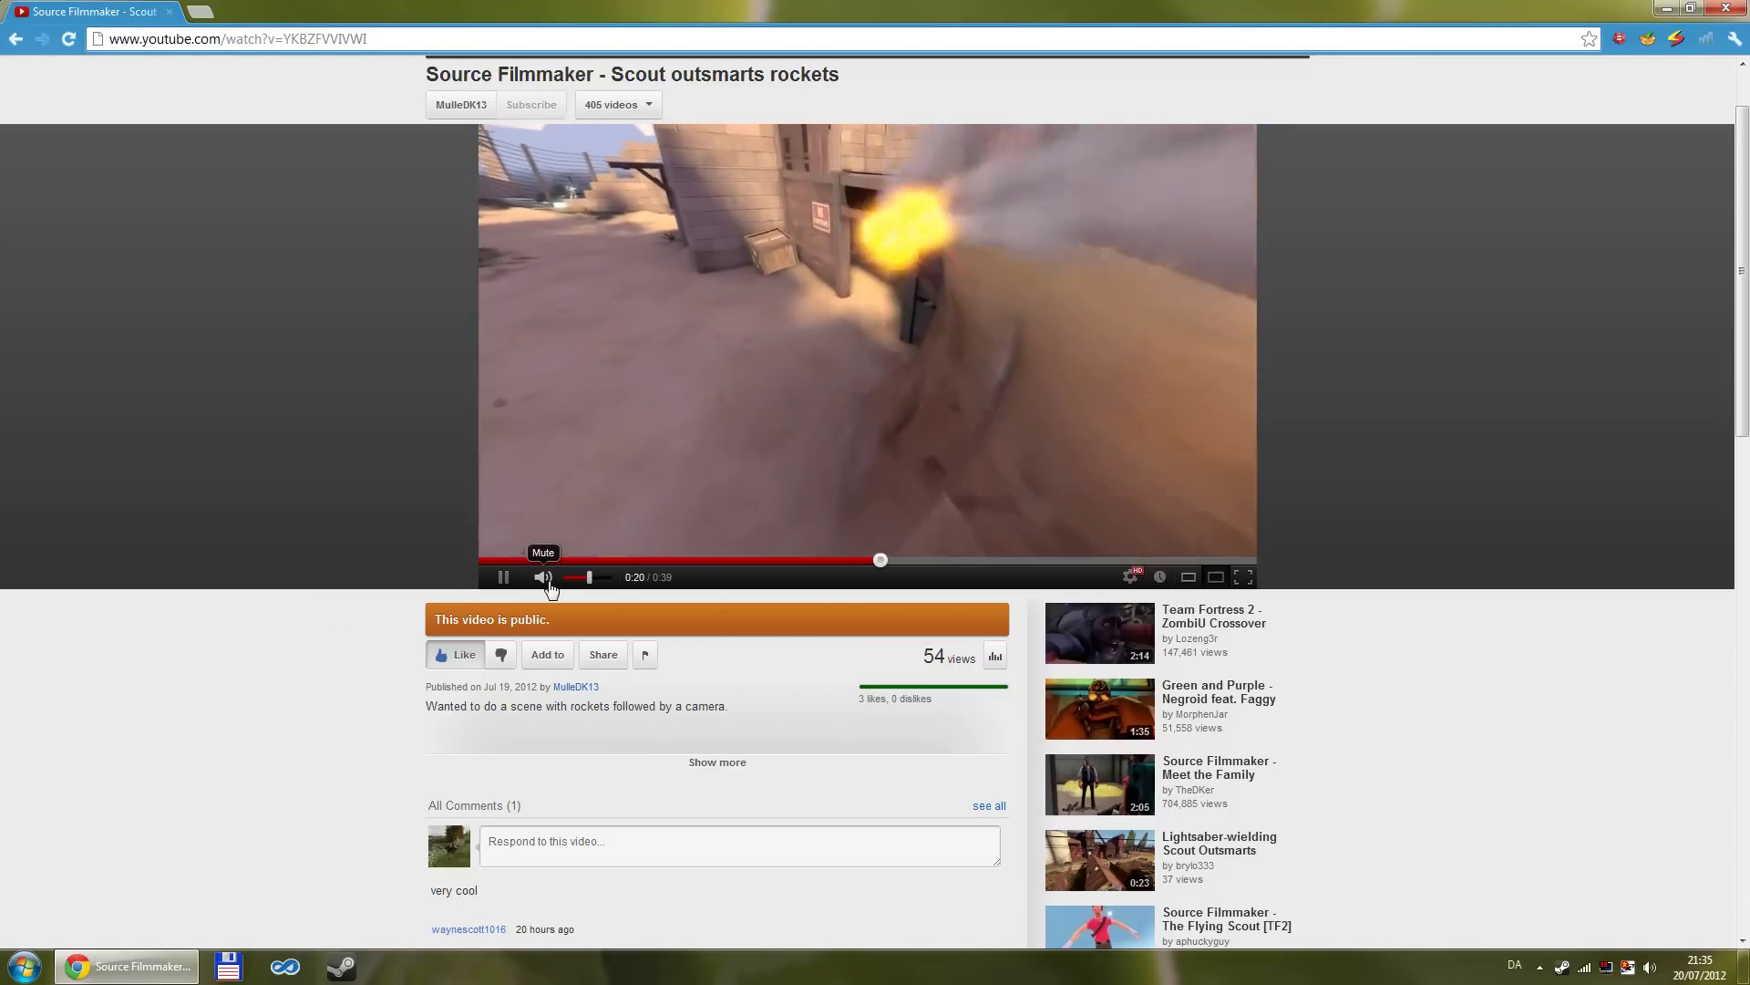
Step: Mute the Scout outsmarts rockets video and replay it from about 0:25, pausing briefly on the rocket shot
left_click(544, 577)
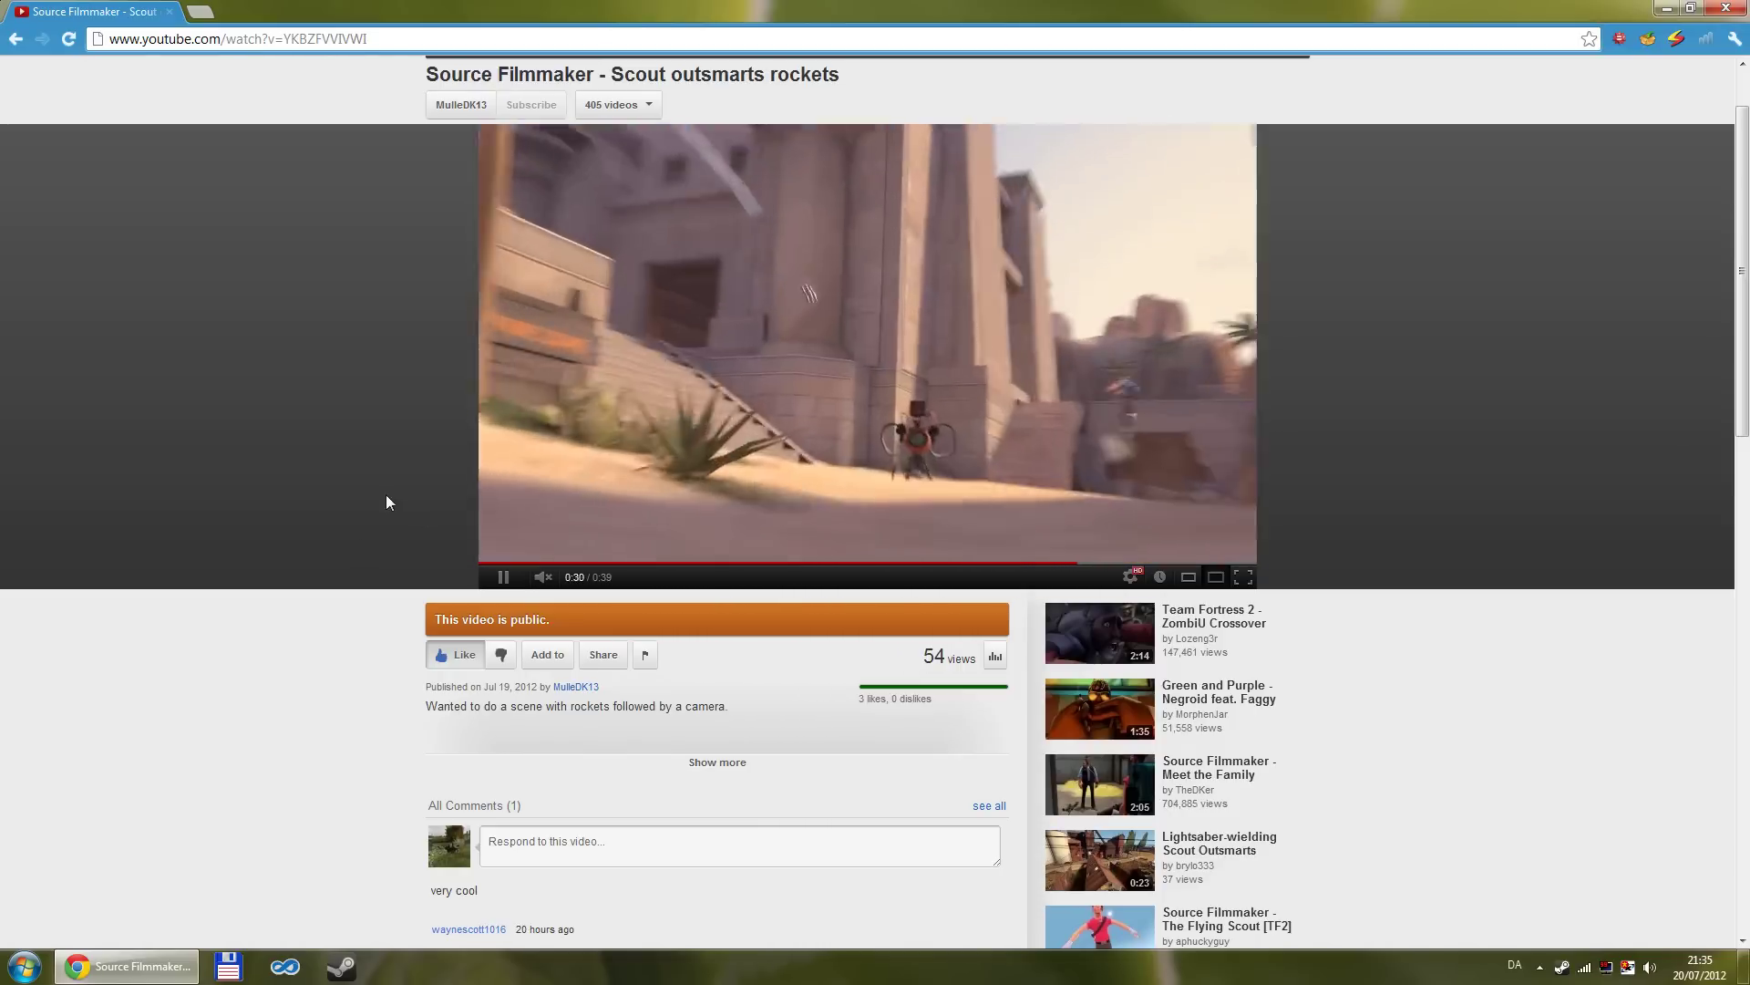
left_click(963, 562)
left_click(873, 498)
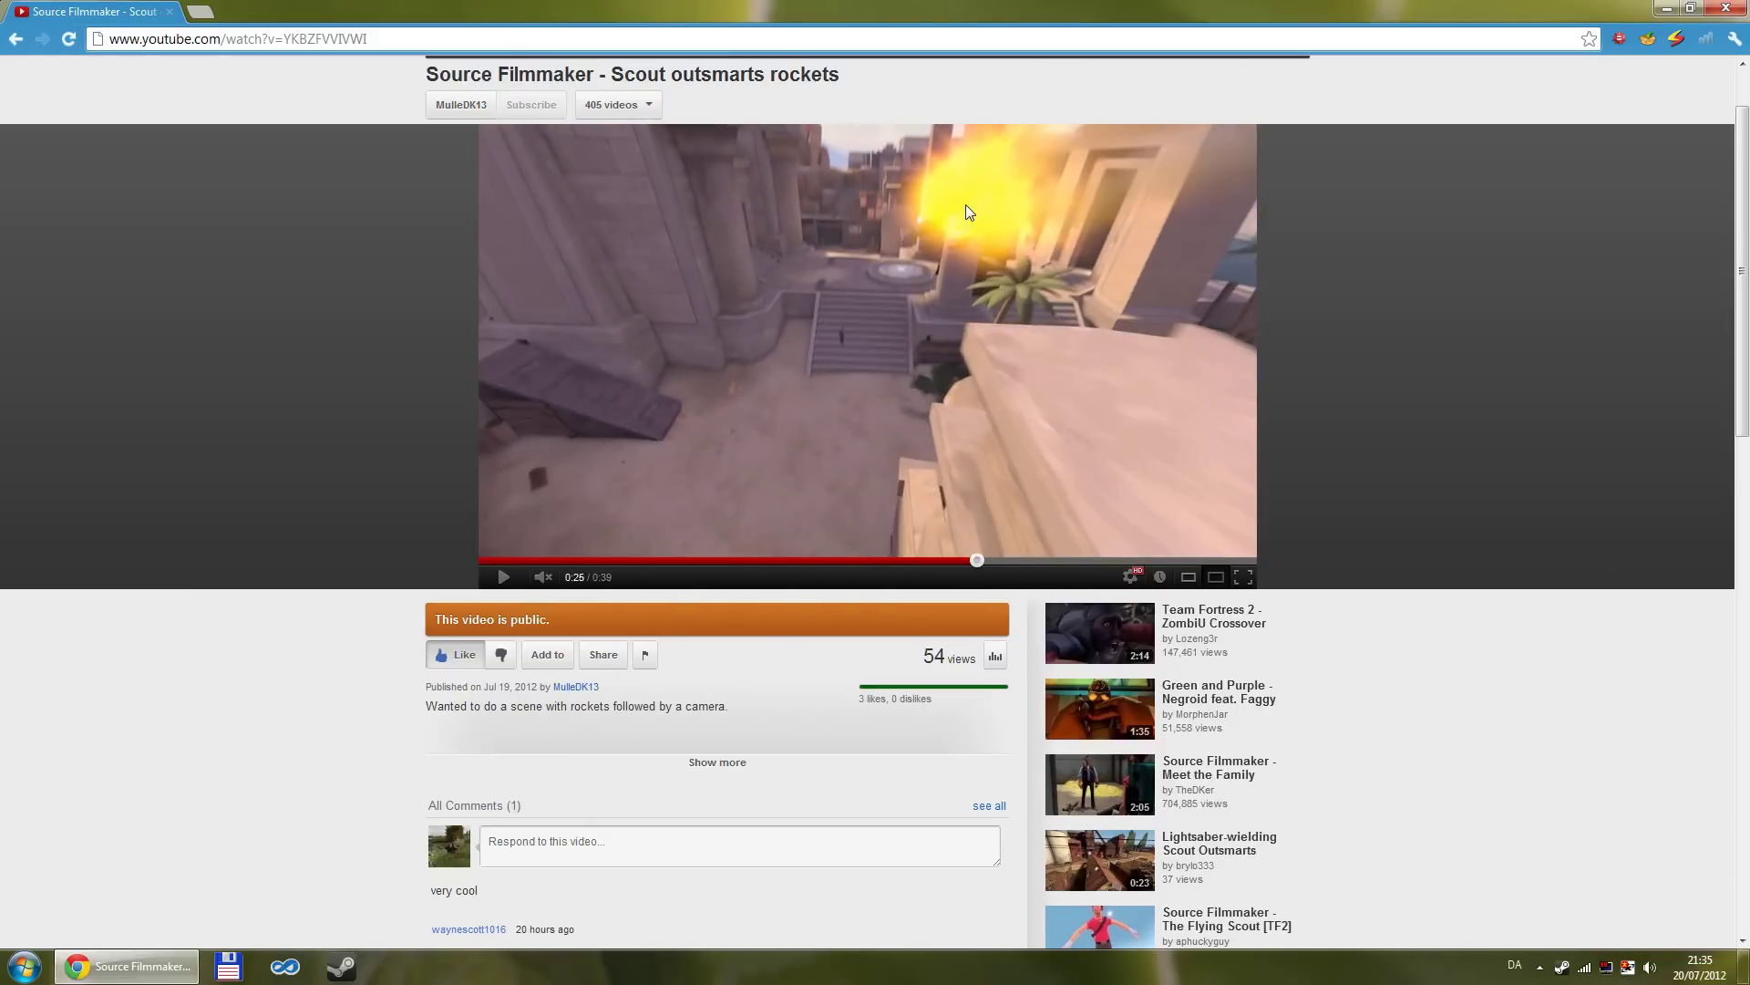
left_click(786, 330)
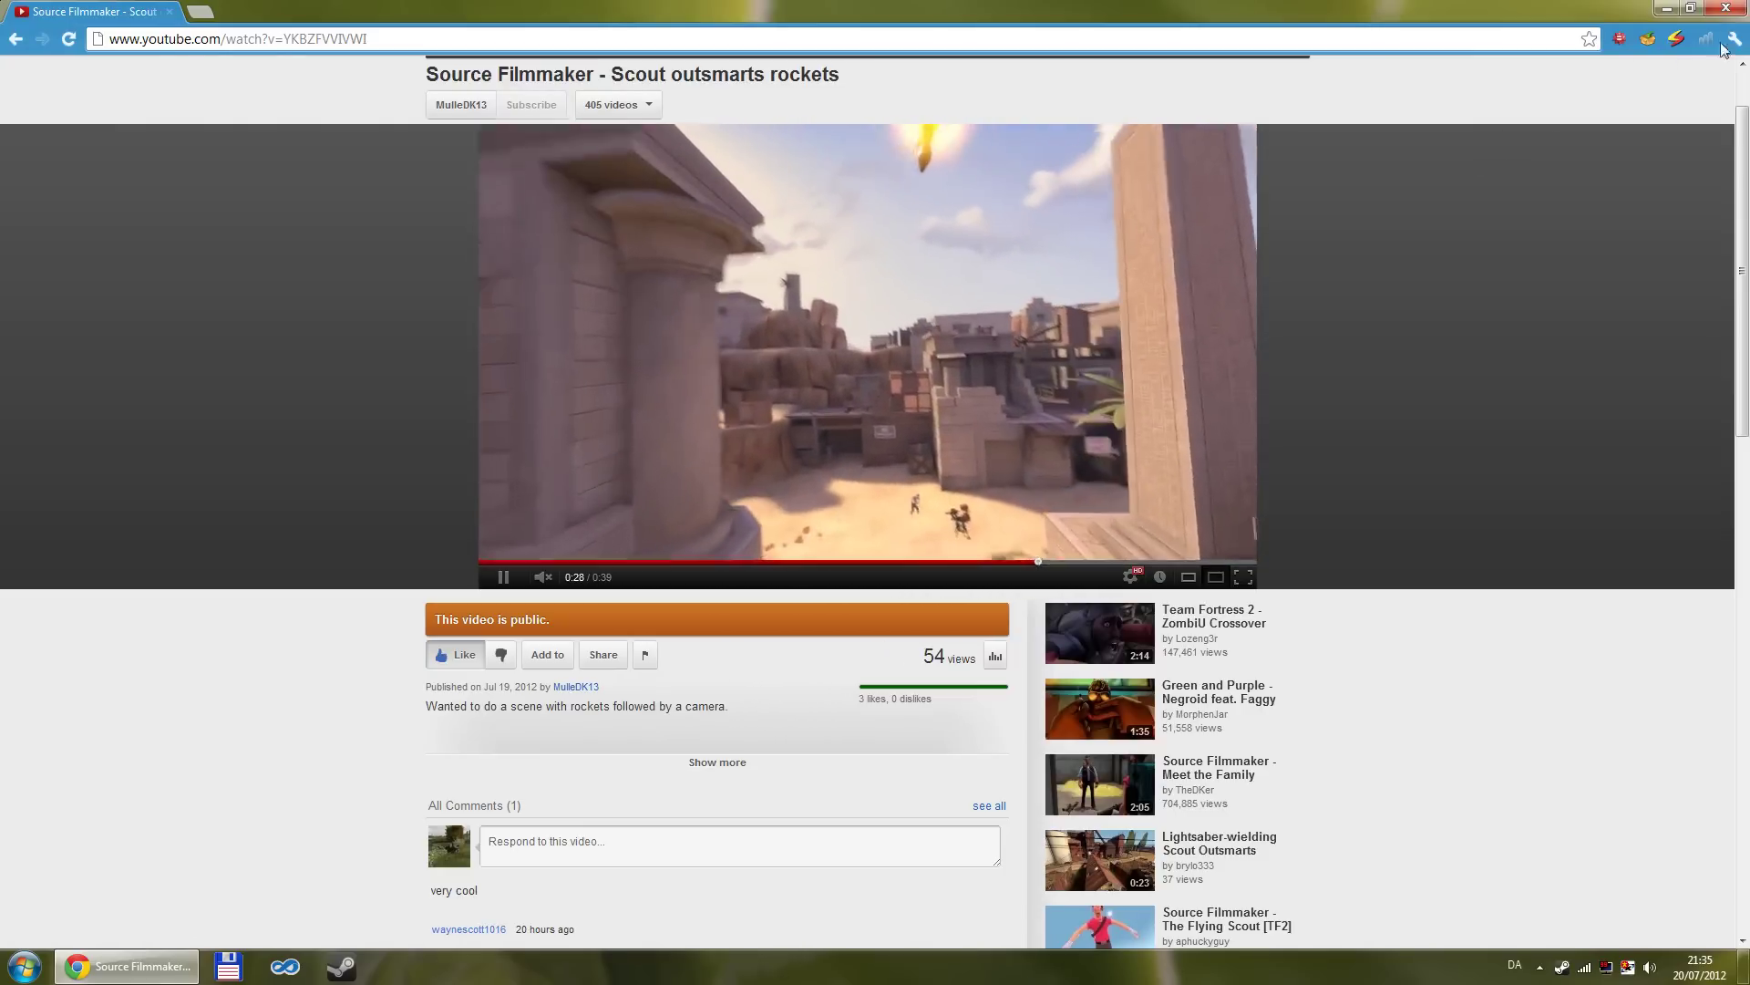
Step: Close the browser, launch Source Filmmaker through Steam and create a 24 fps session named rocketfollow_tutorial
left_click(1726, 10)
right_click(1562, 968)
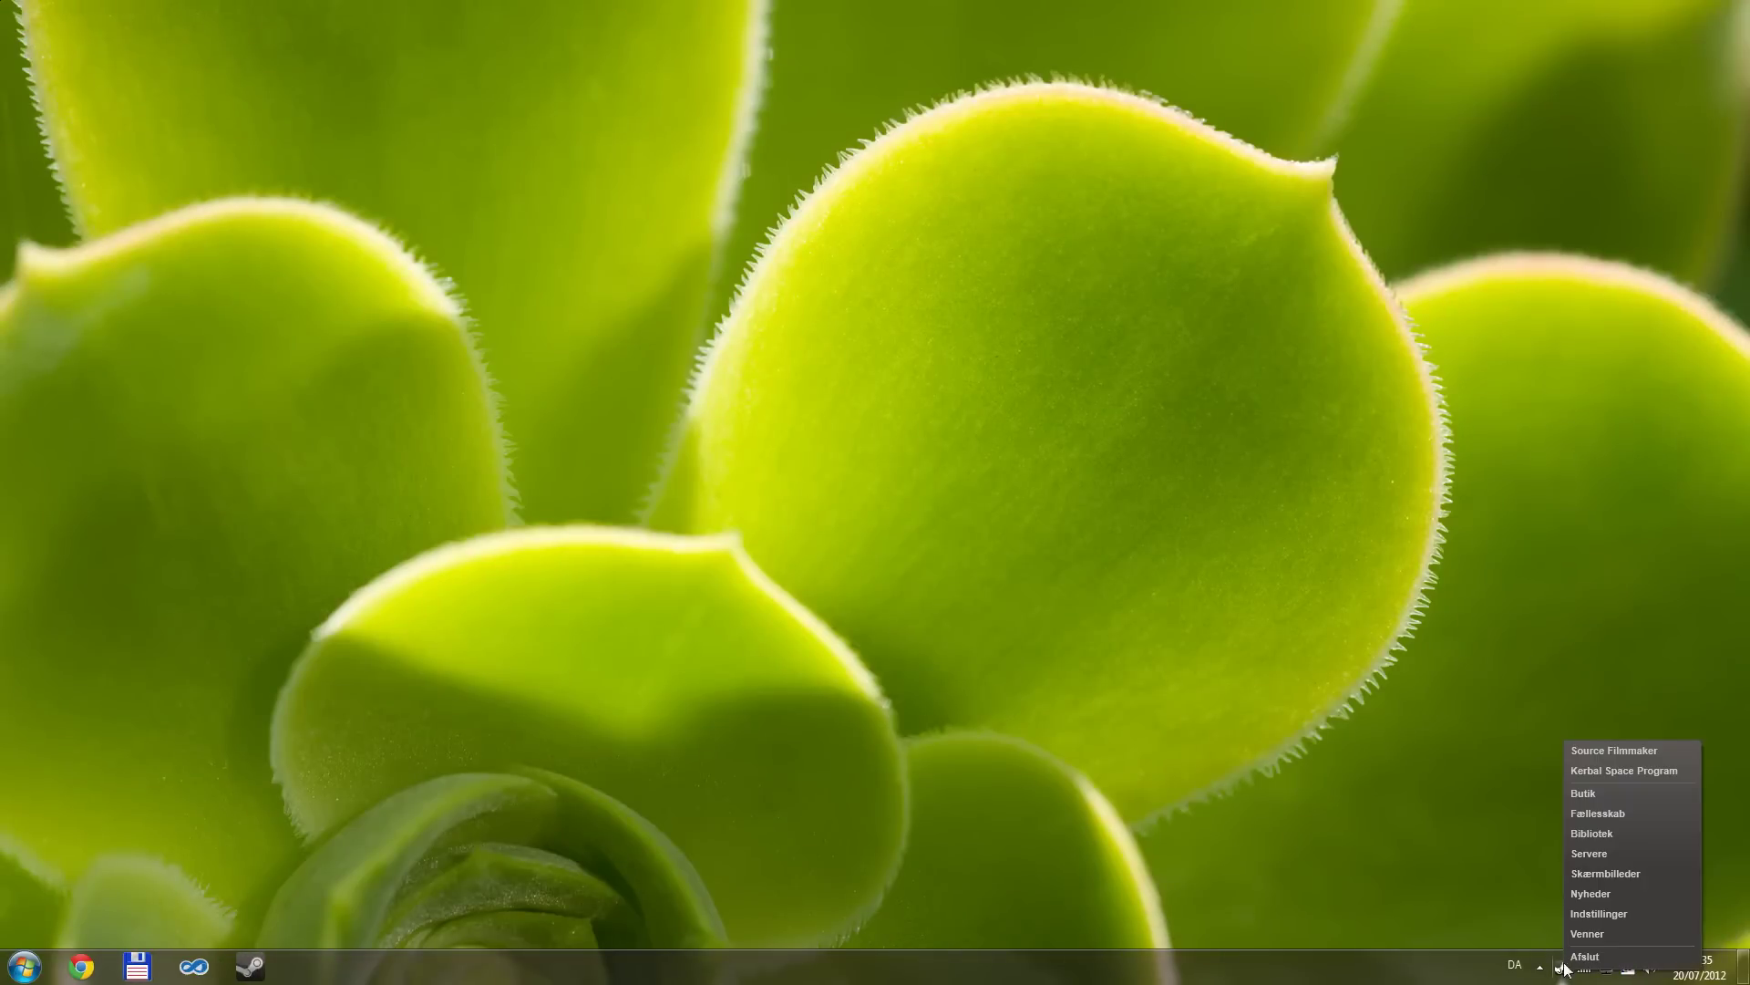
left_click(1597, 749)
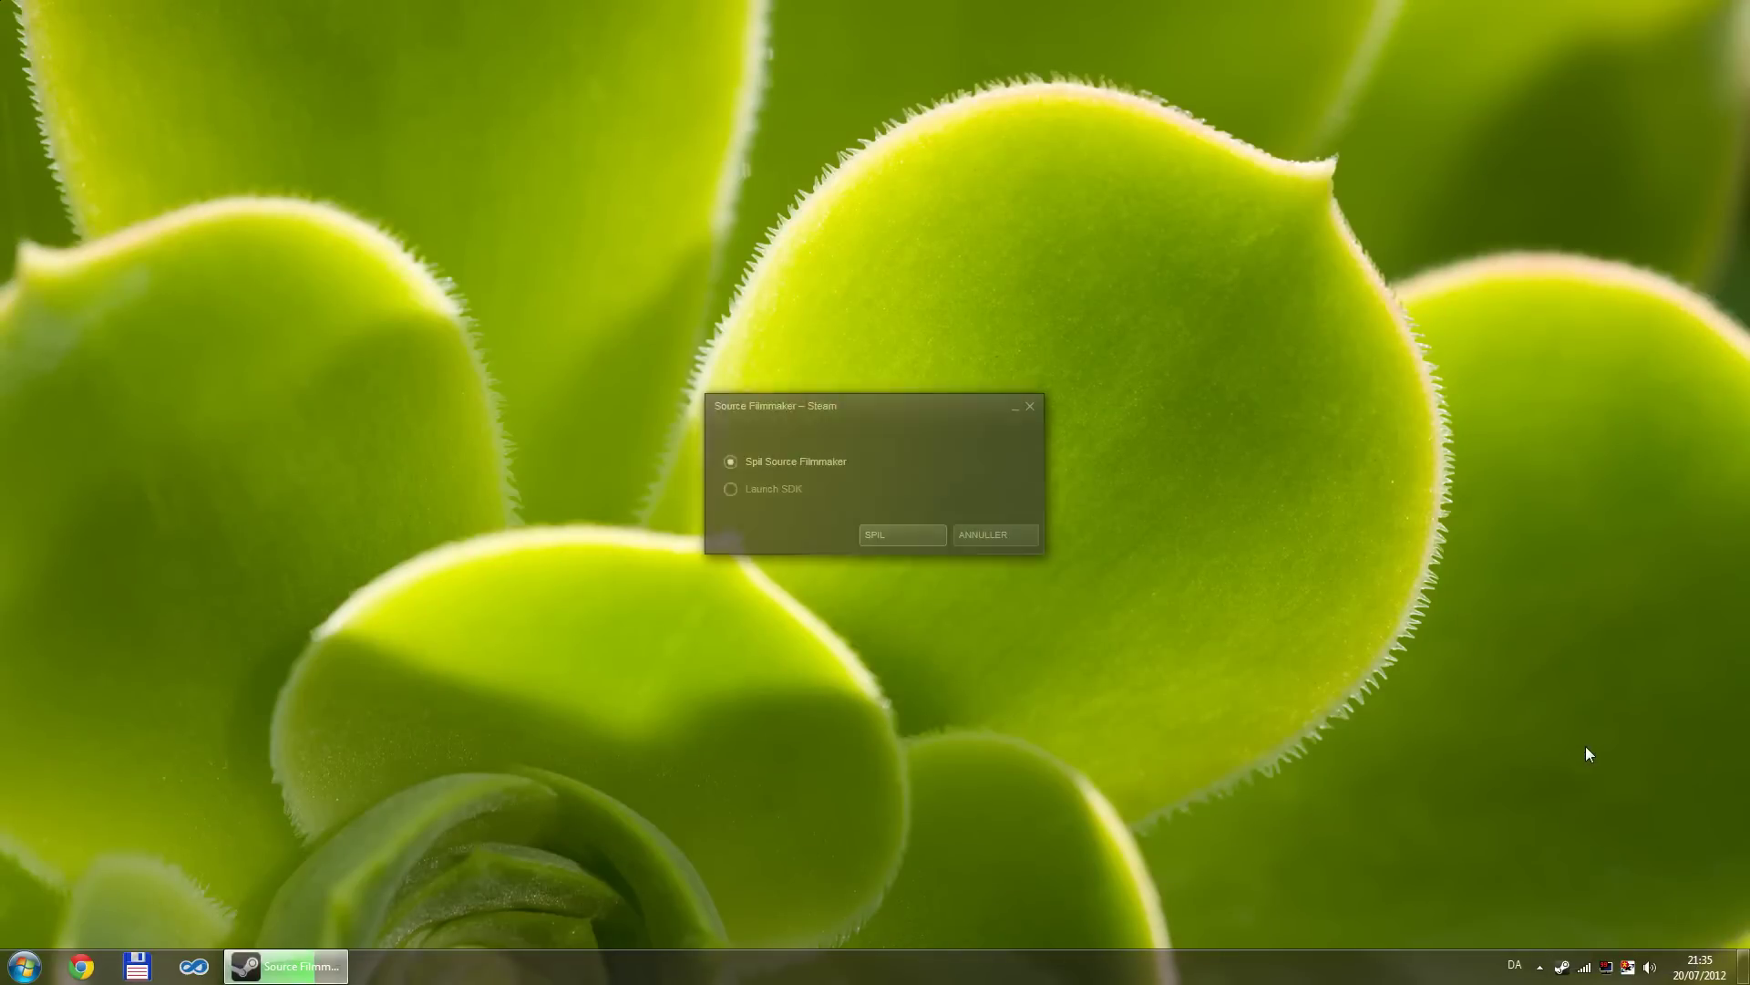
left_click(912, 534)
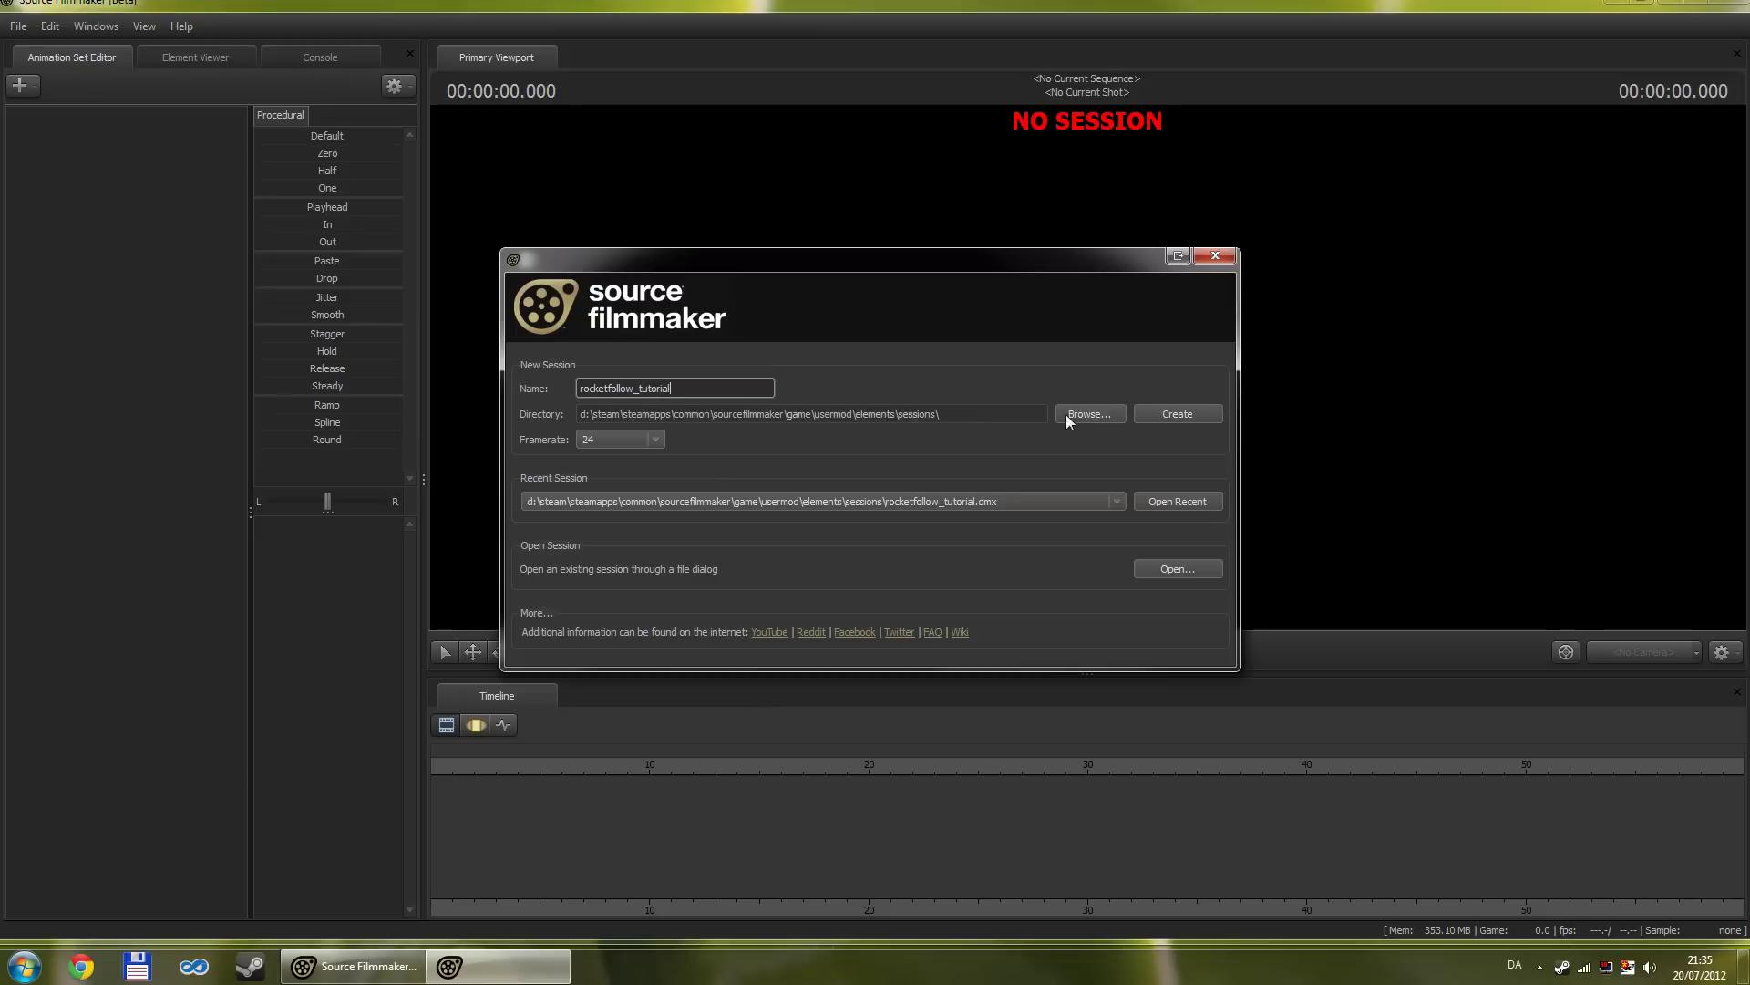
left_click(1169, 414)
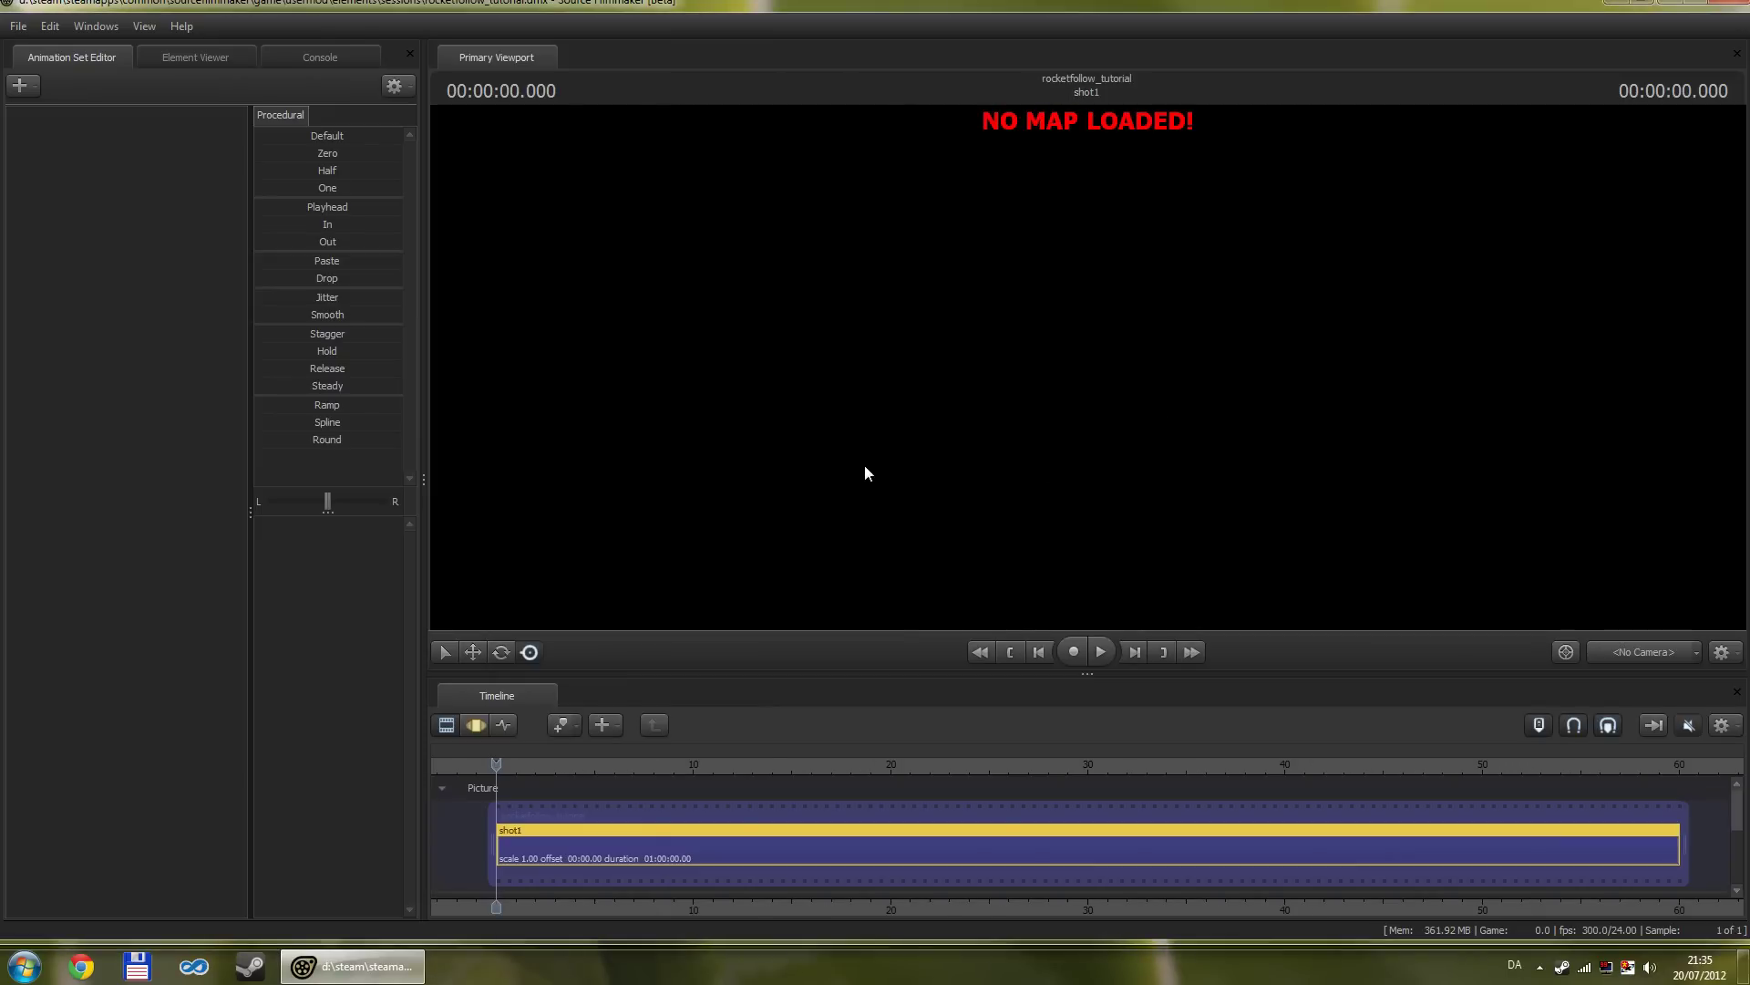
Step: Load the map cp_coldfront.bsp into the session
right_click(1047, 331)
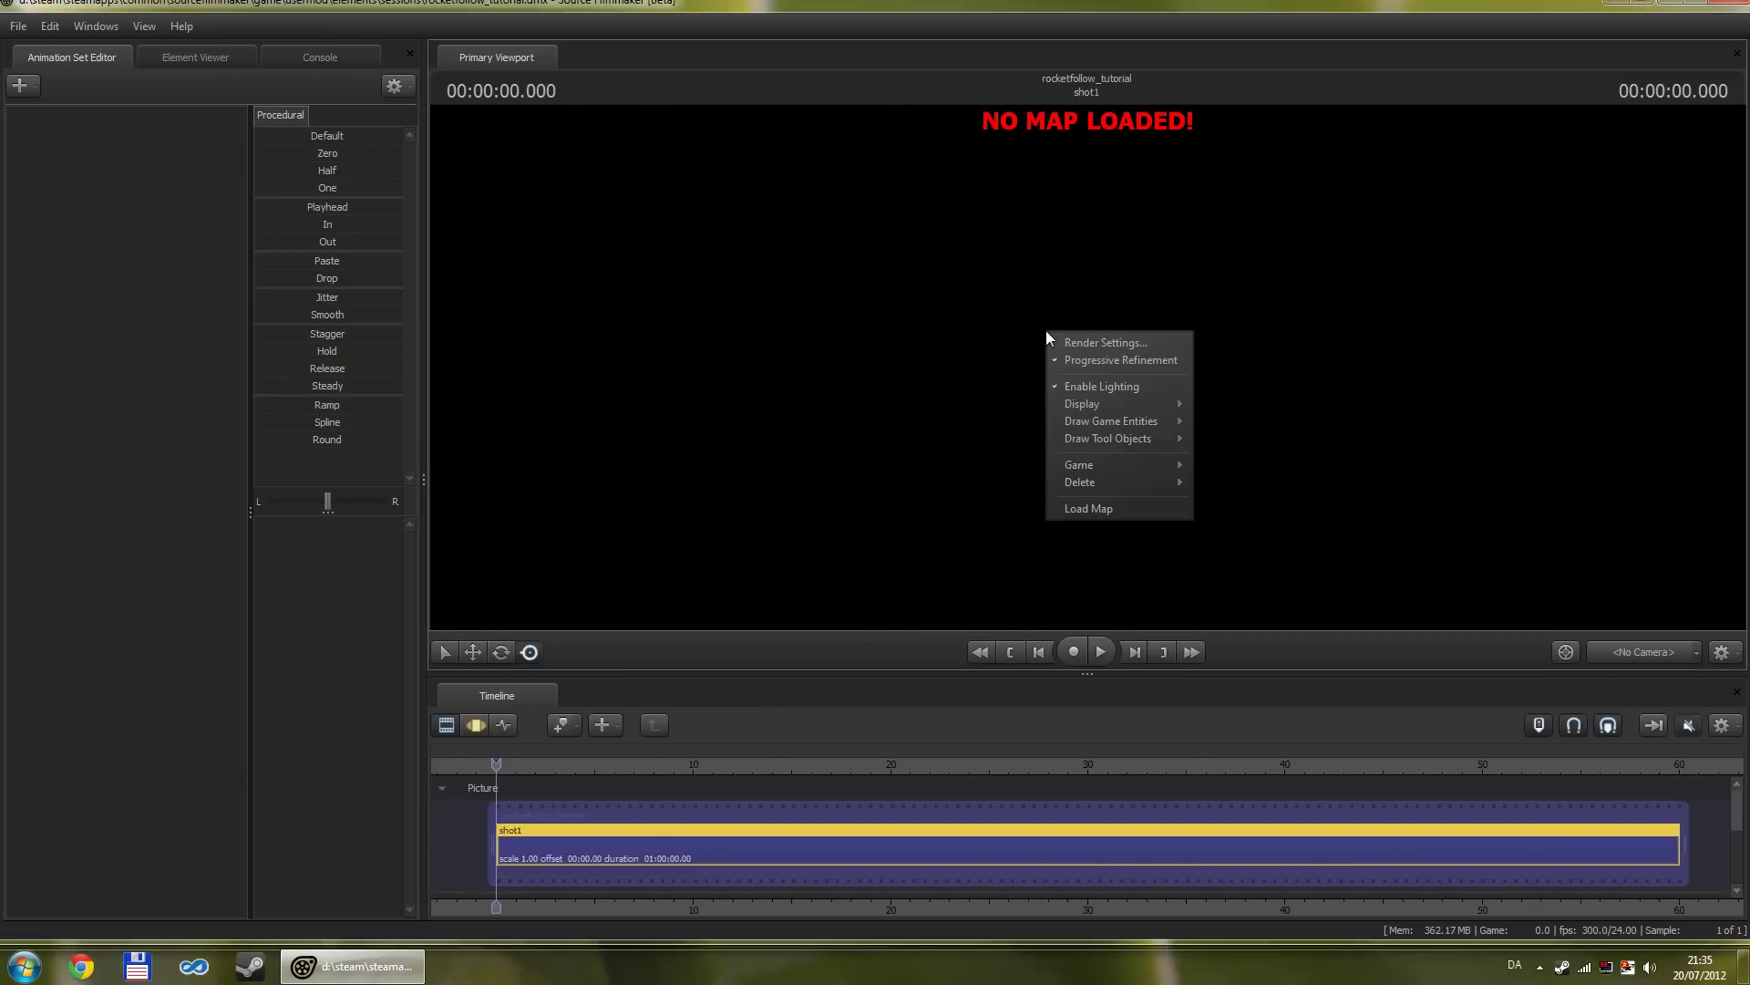
left_click(1102, 510)
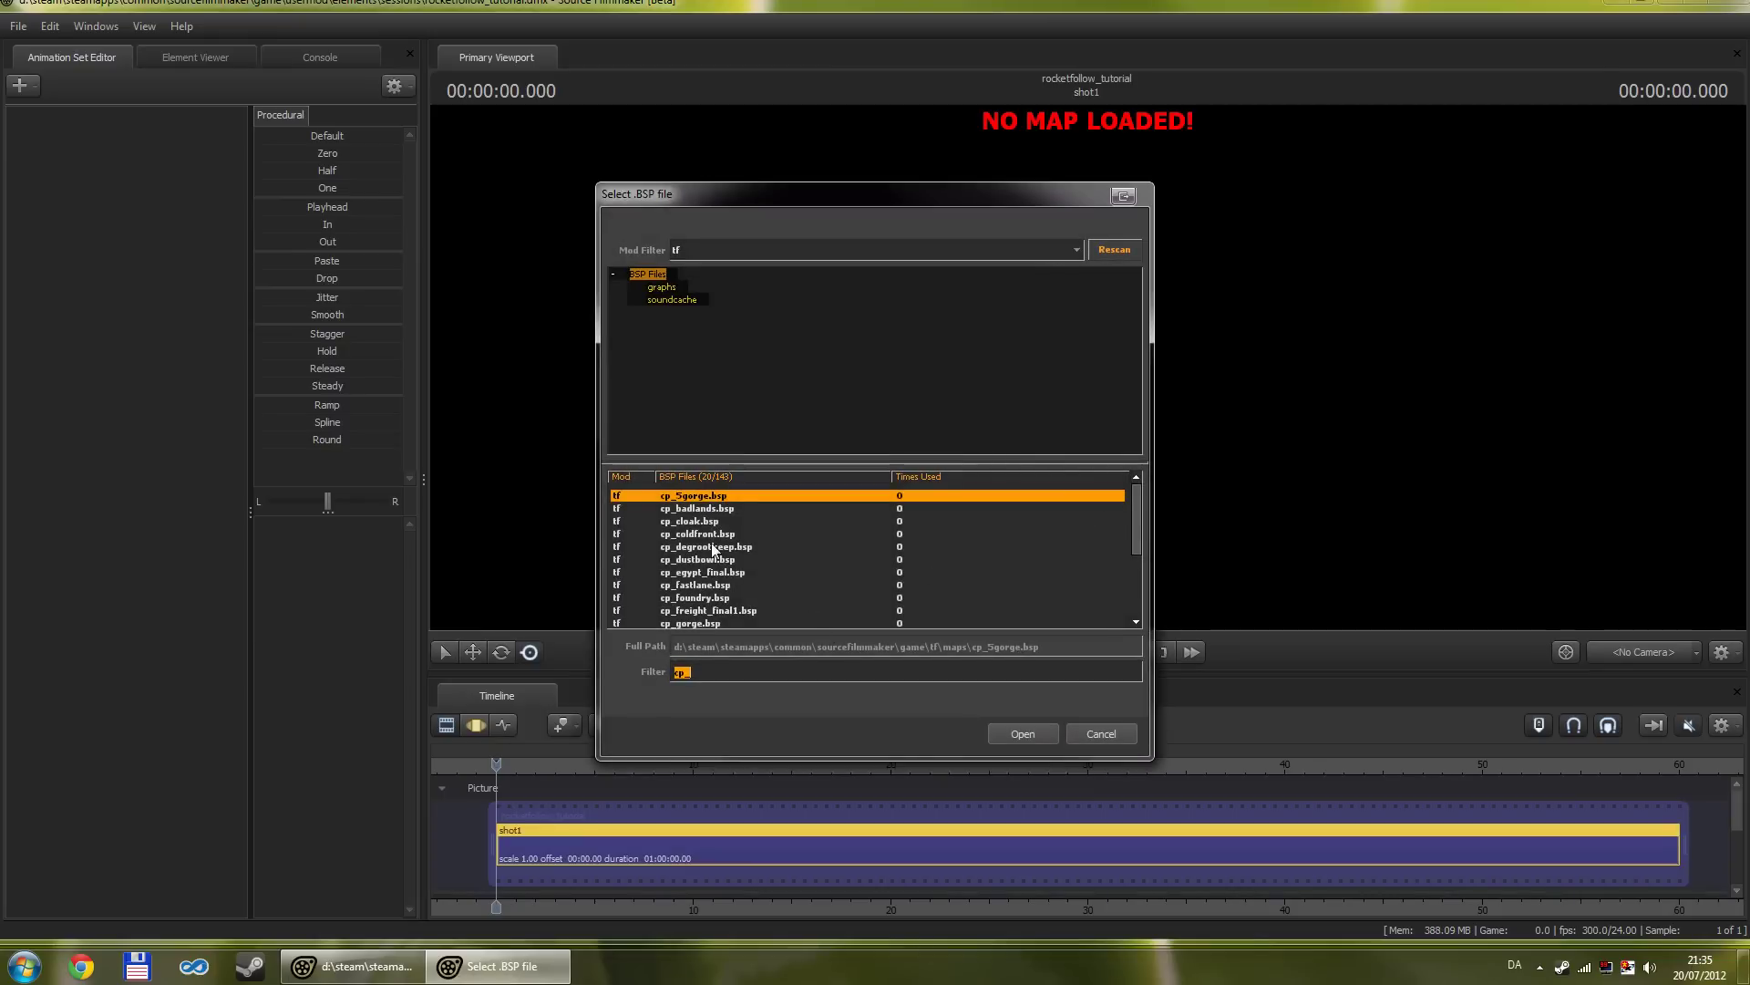
left_click(707, 536)
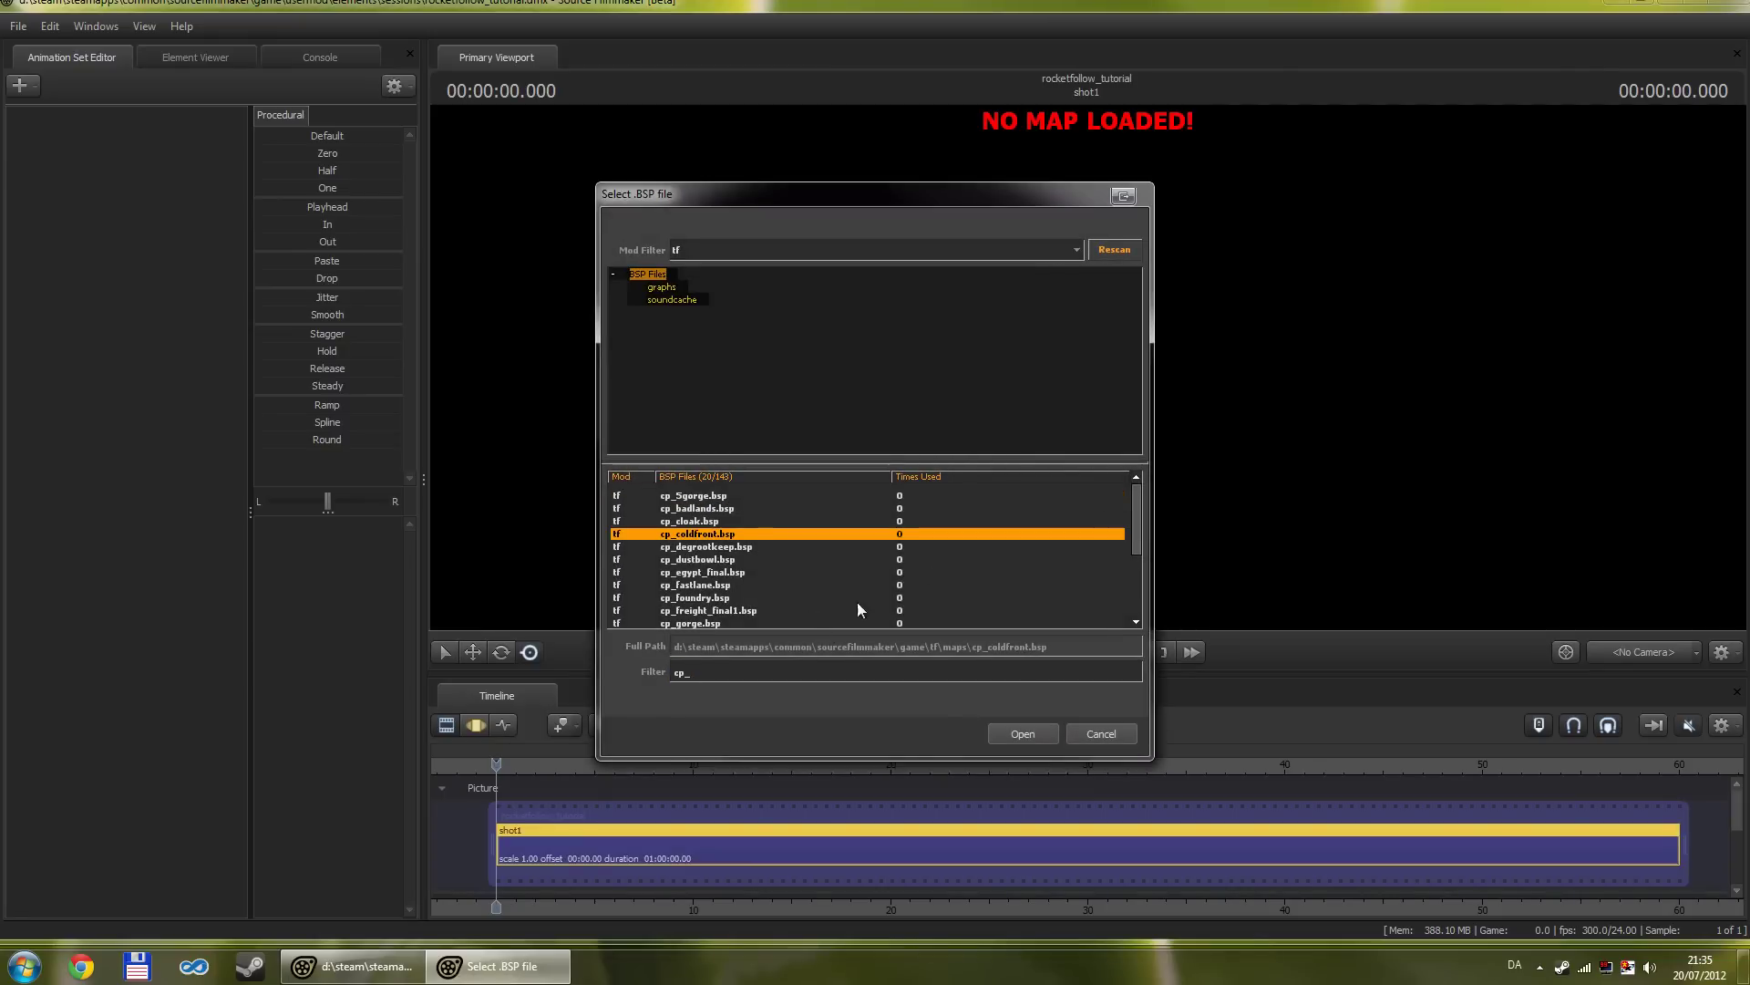
left_click(1019, 733)
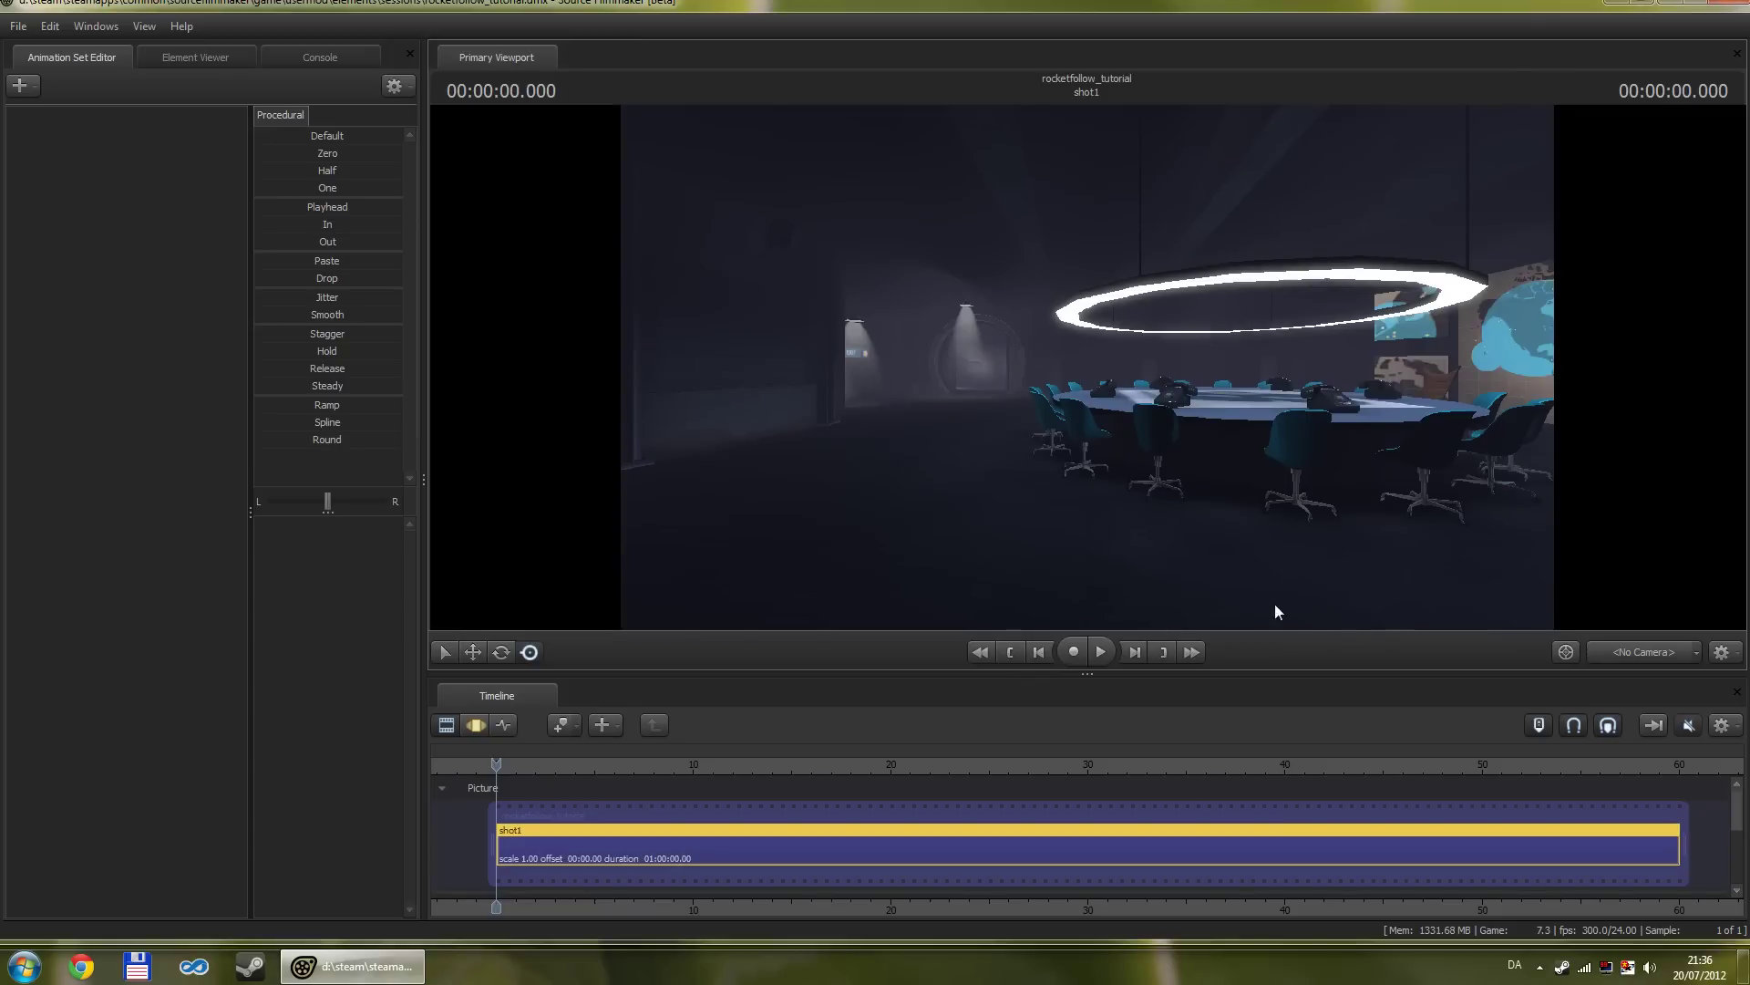
Step: Switch to the work camera and fly it out of the building to overlook the snowy area by the bridge
left_click(1637, 653)
key("w")
left_click_drag(1088, 368, 1276, 373)
key("w")
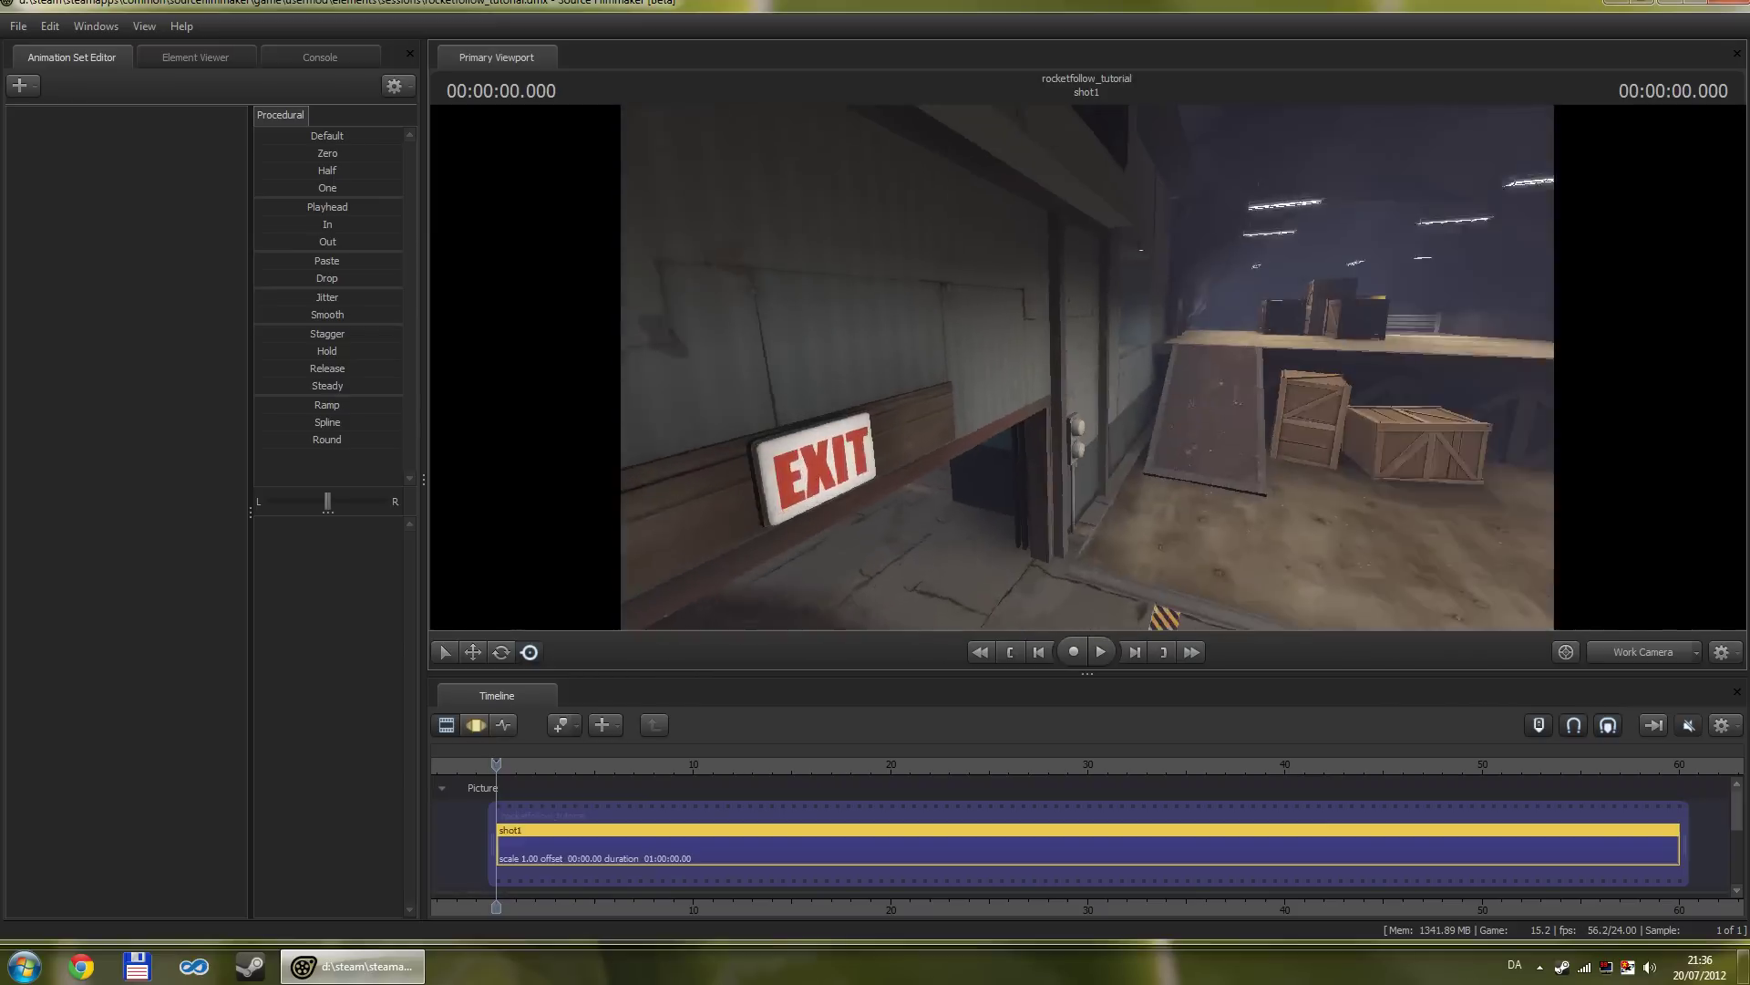
key("w")
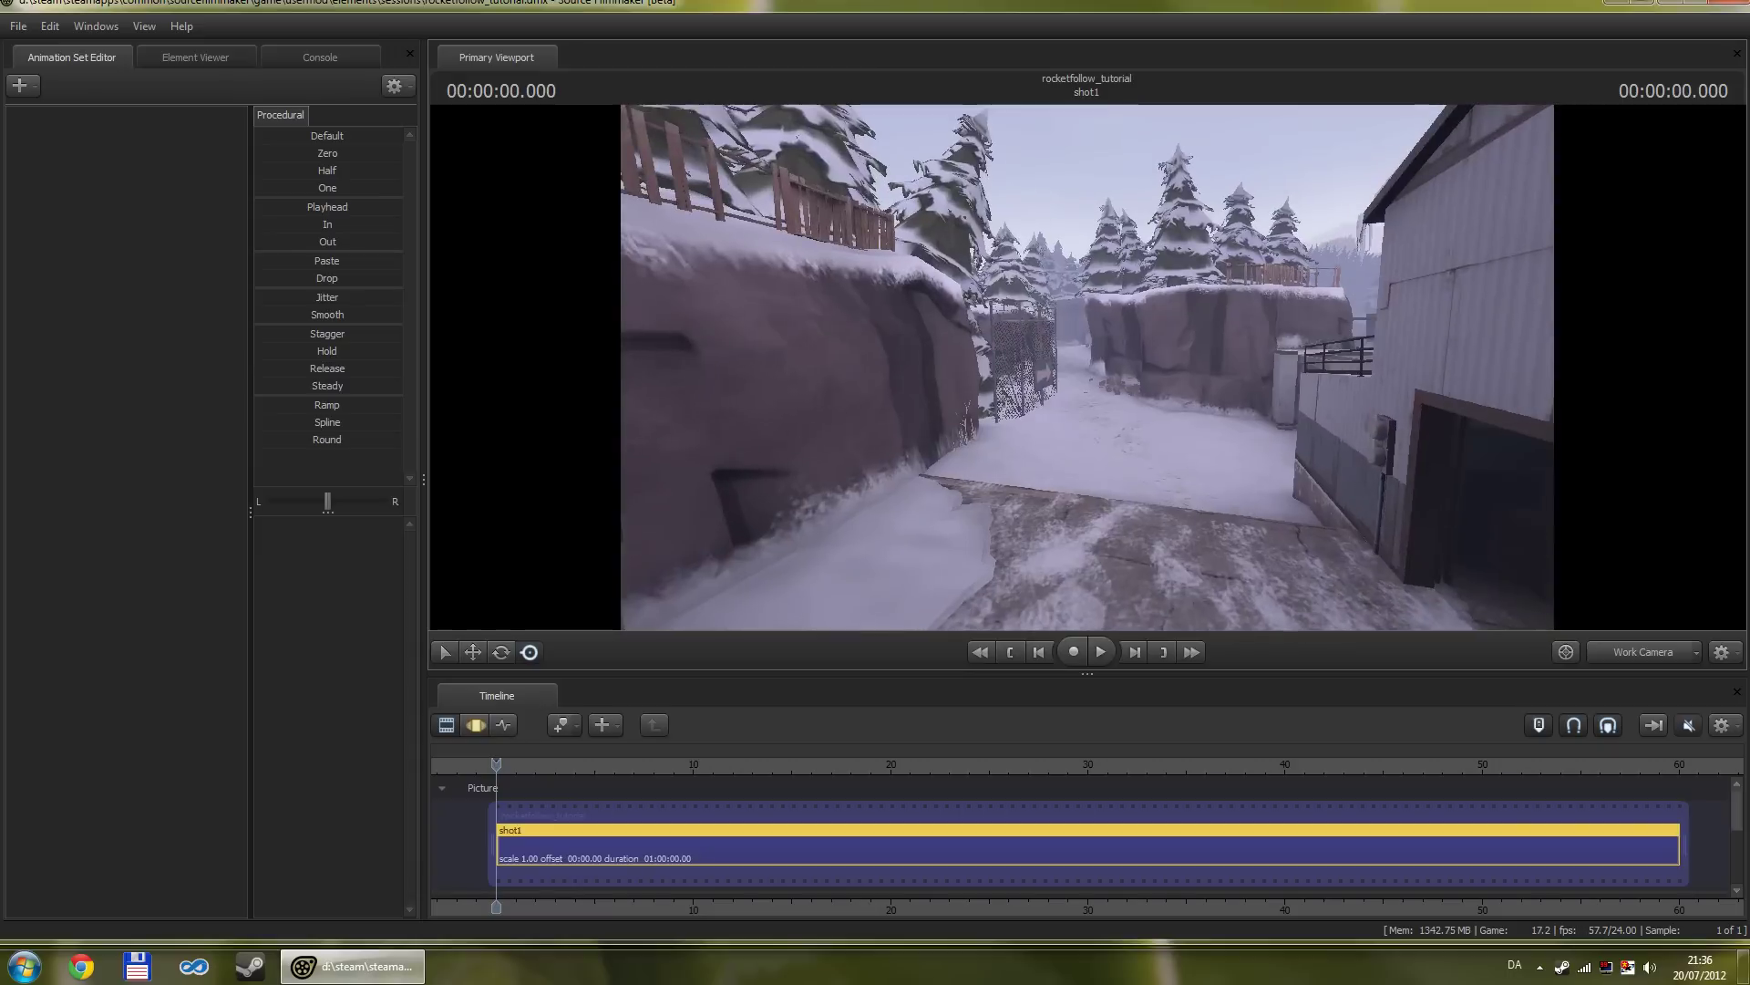
key("s")
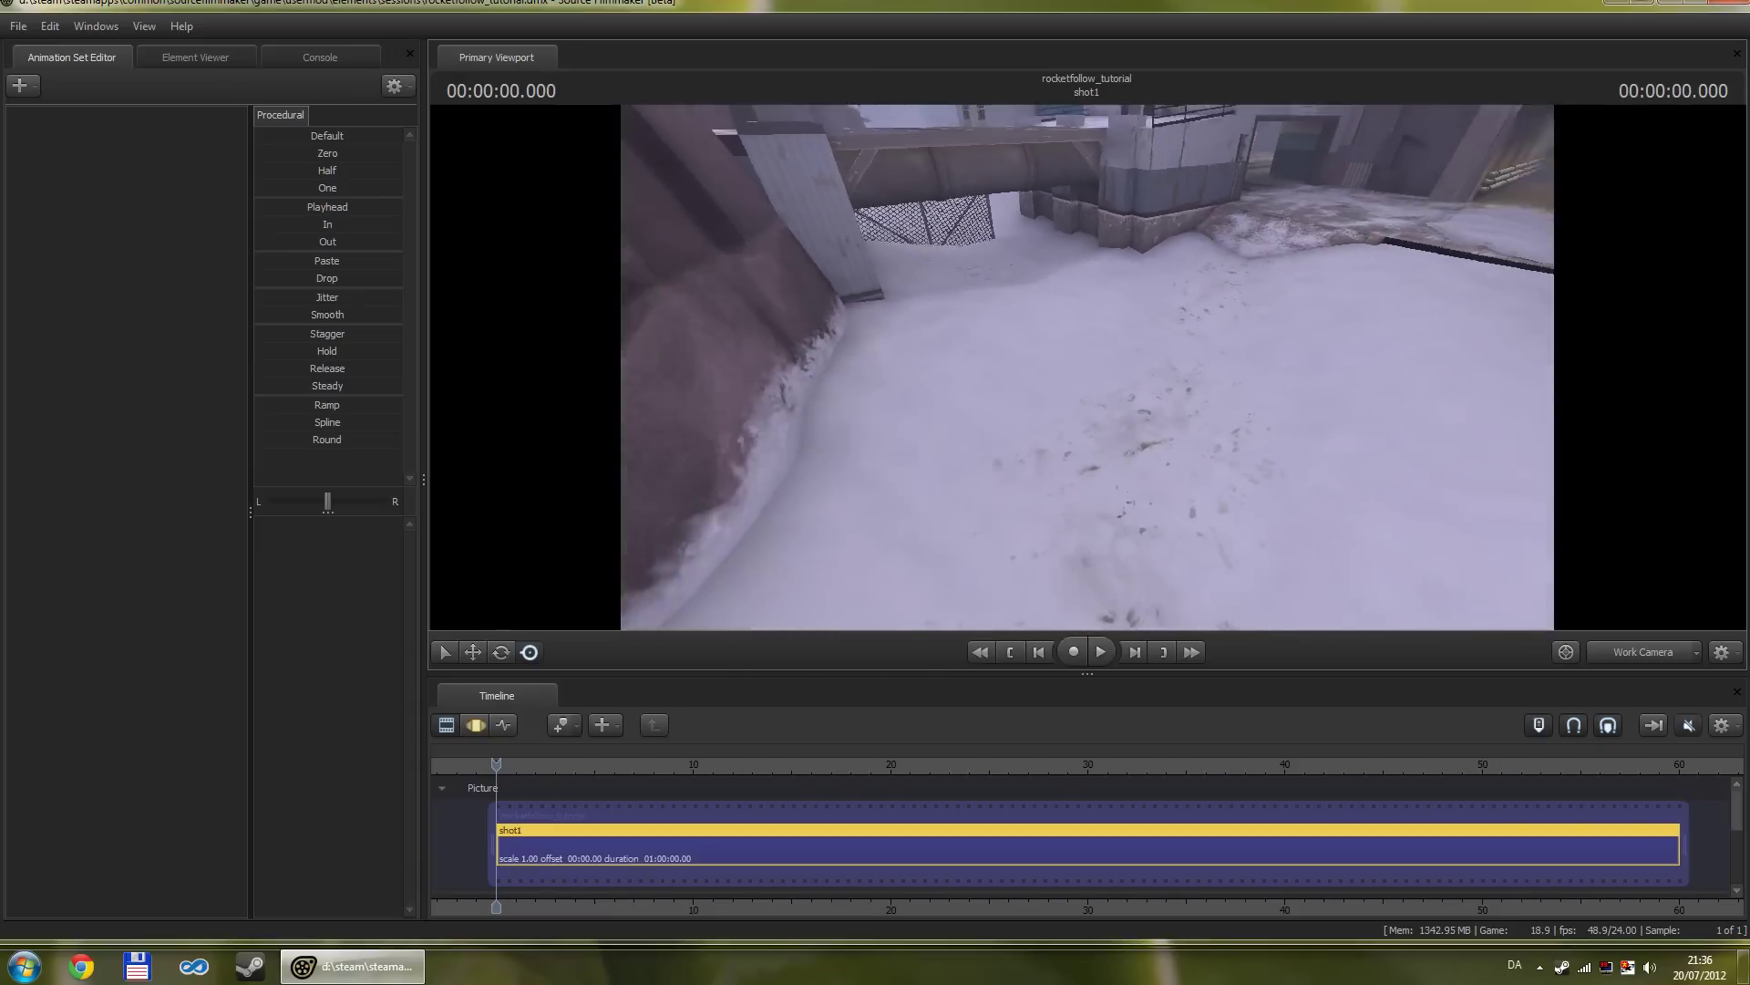
left_click_drag(911, 418, 924, 405)
key("s")
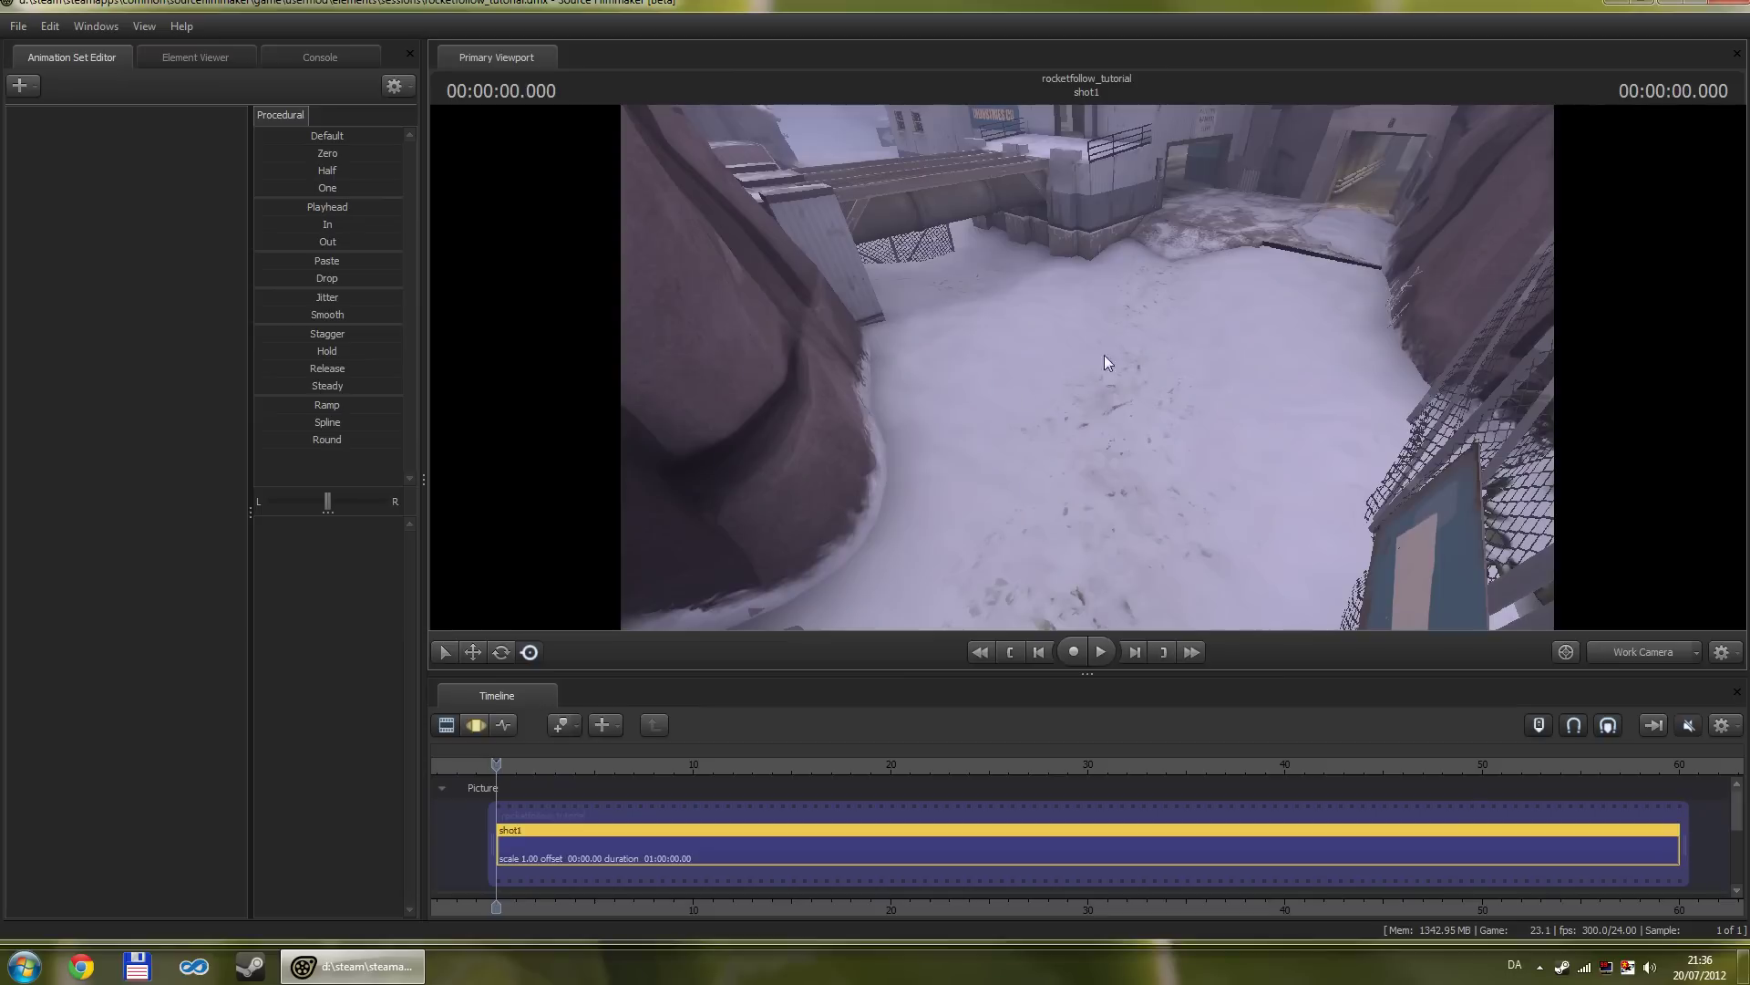
key("s")
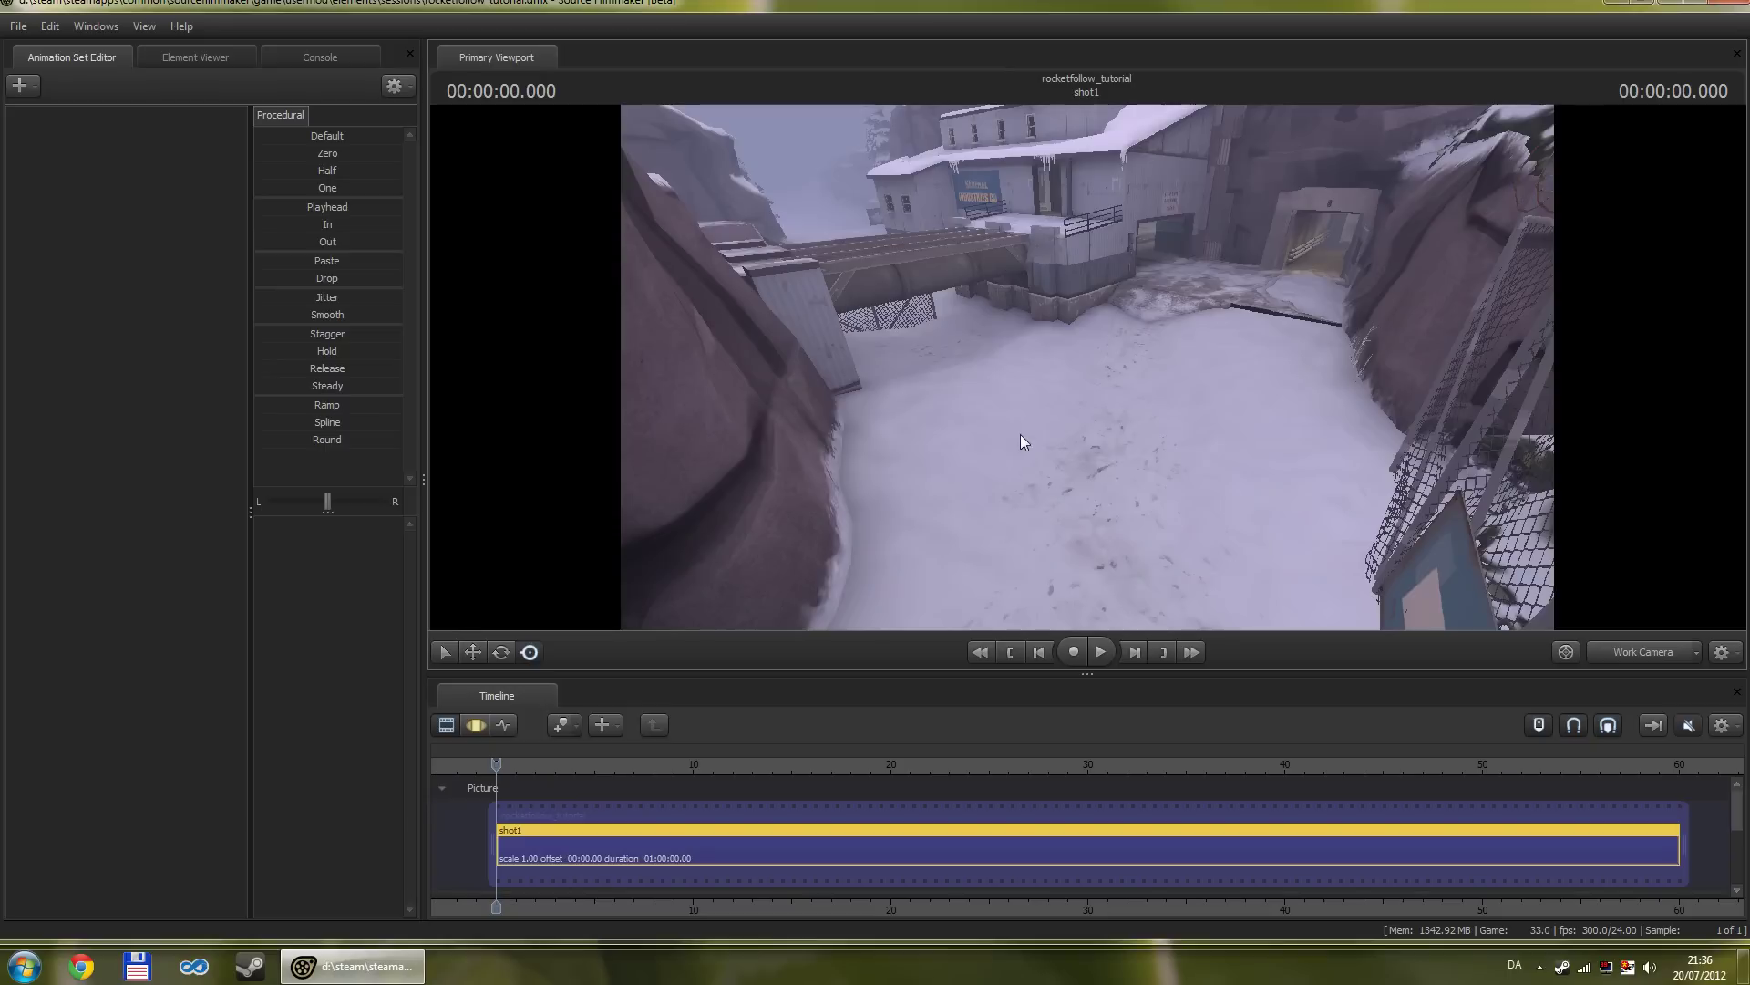
left_click_drag(1020, 433, 1076, 365)
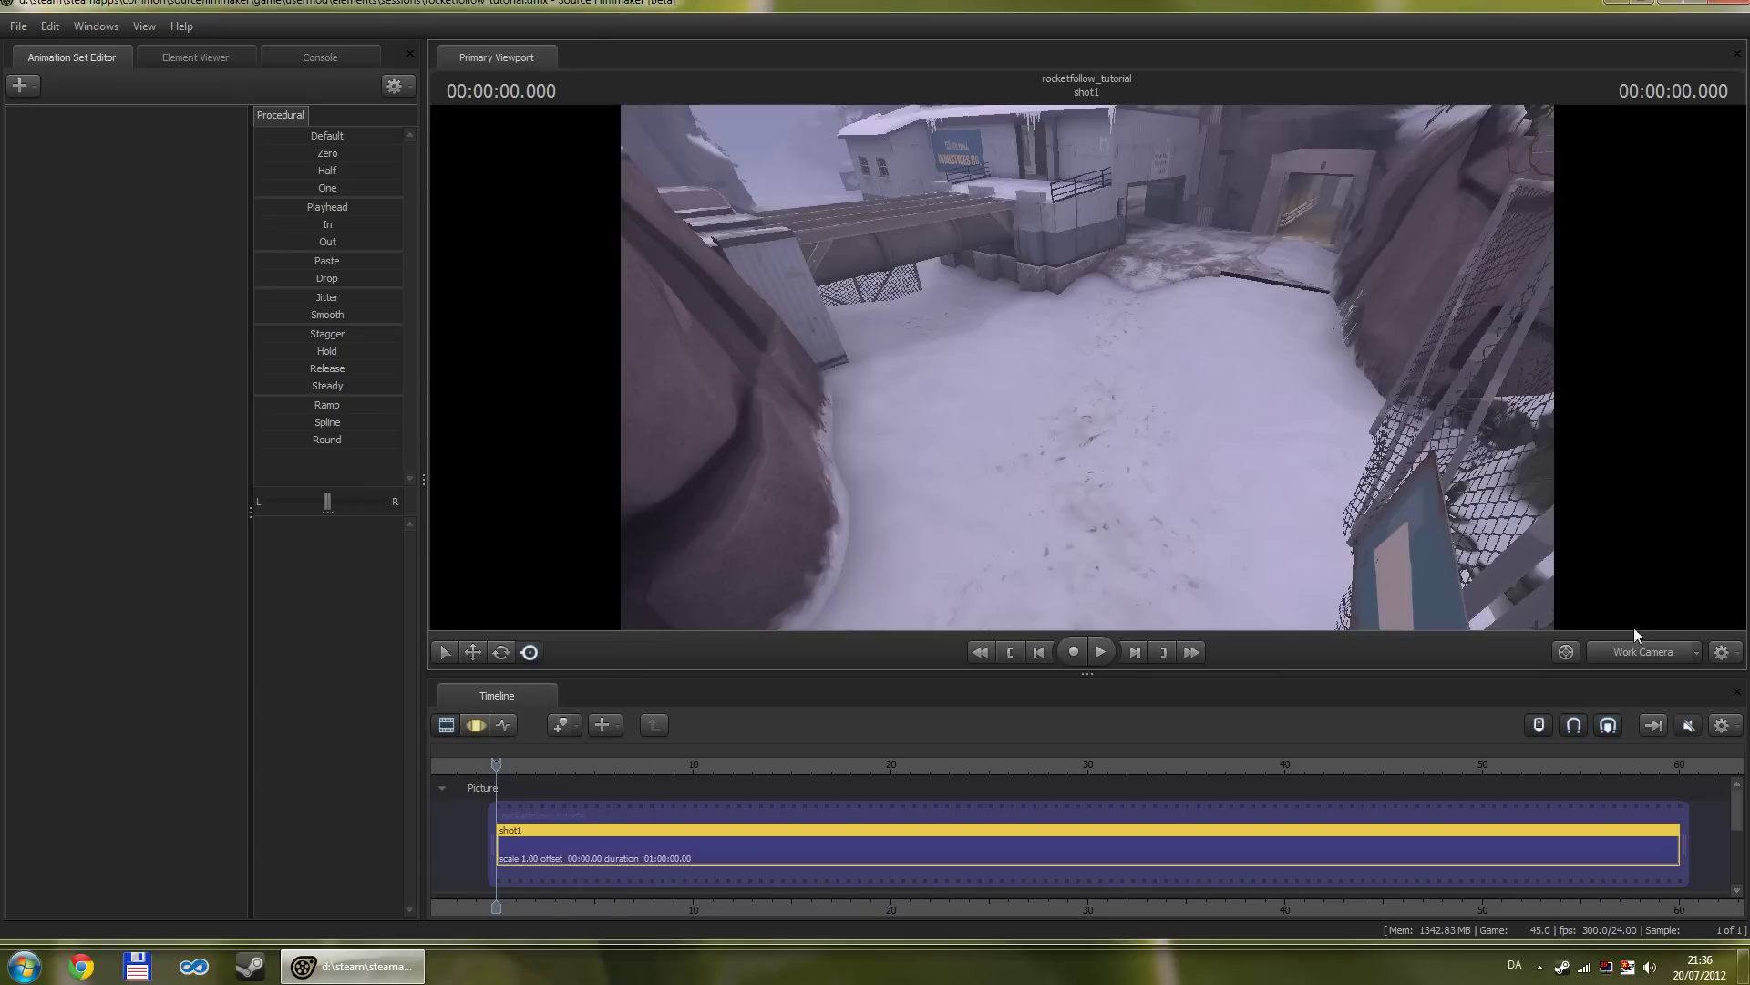
Step: Add a new scene camera to shot1 and fly it to the snowy area, facing the bridge and tunnel entrance
left_click(1697, 654)
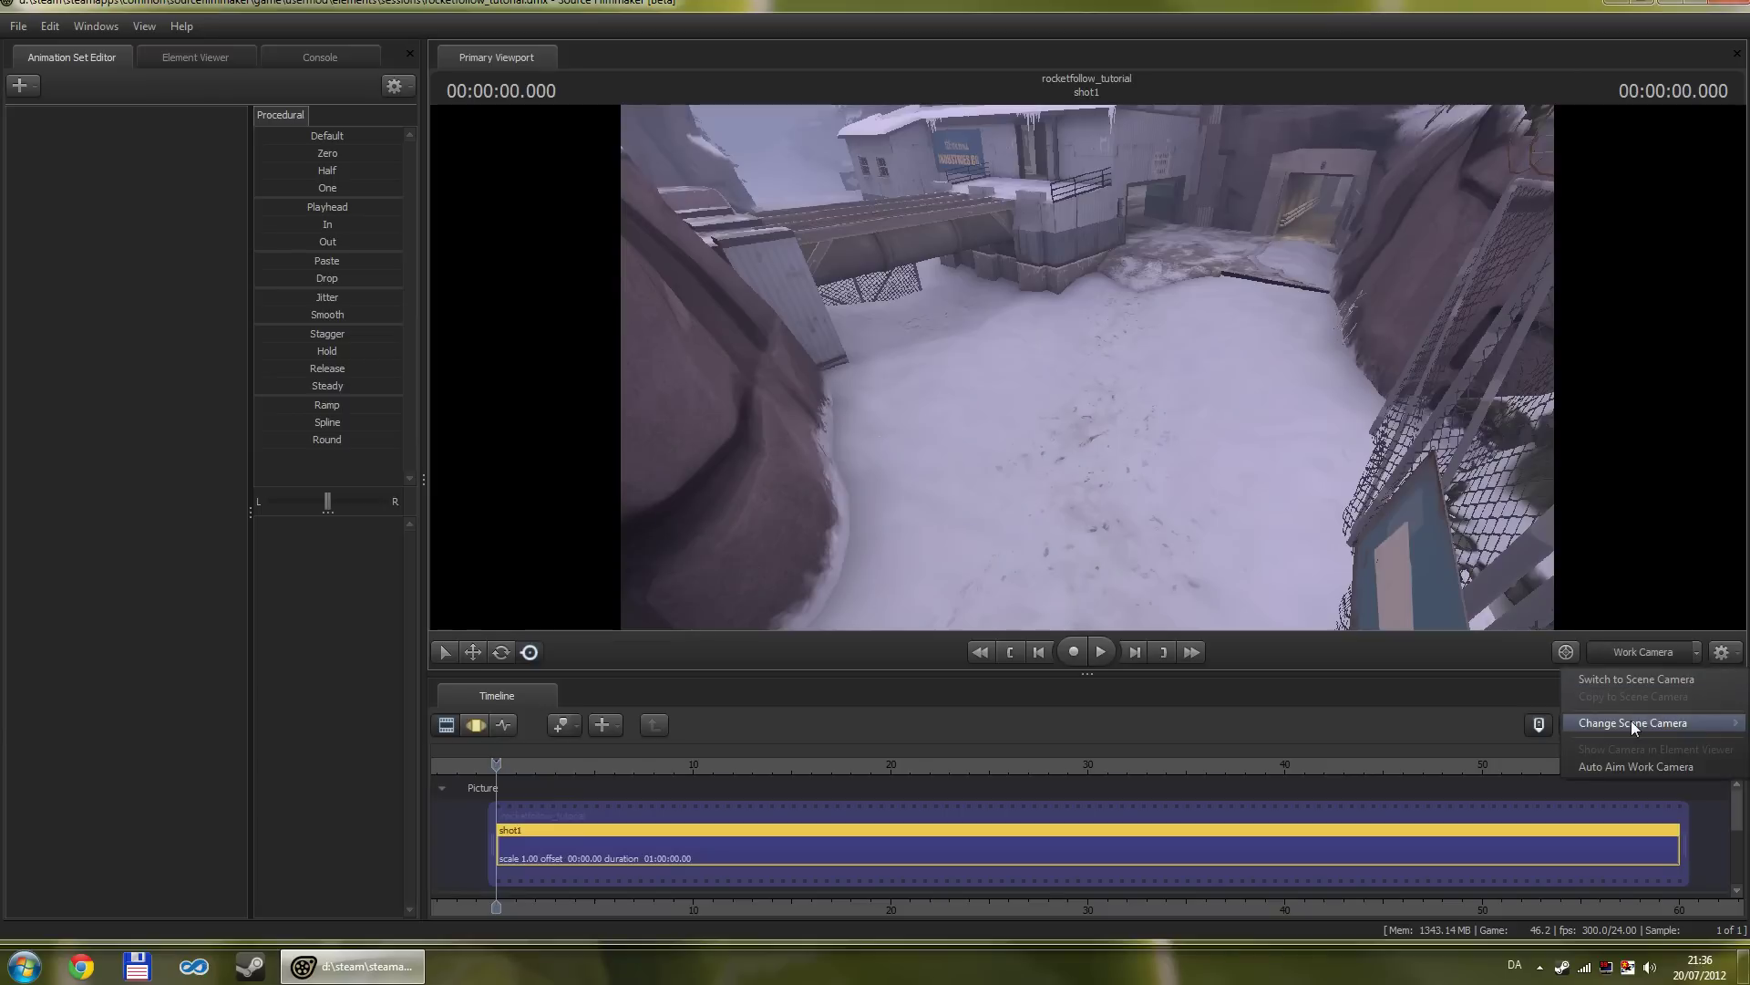
mouse_move(1621, 721)
left_click(1507, 725)
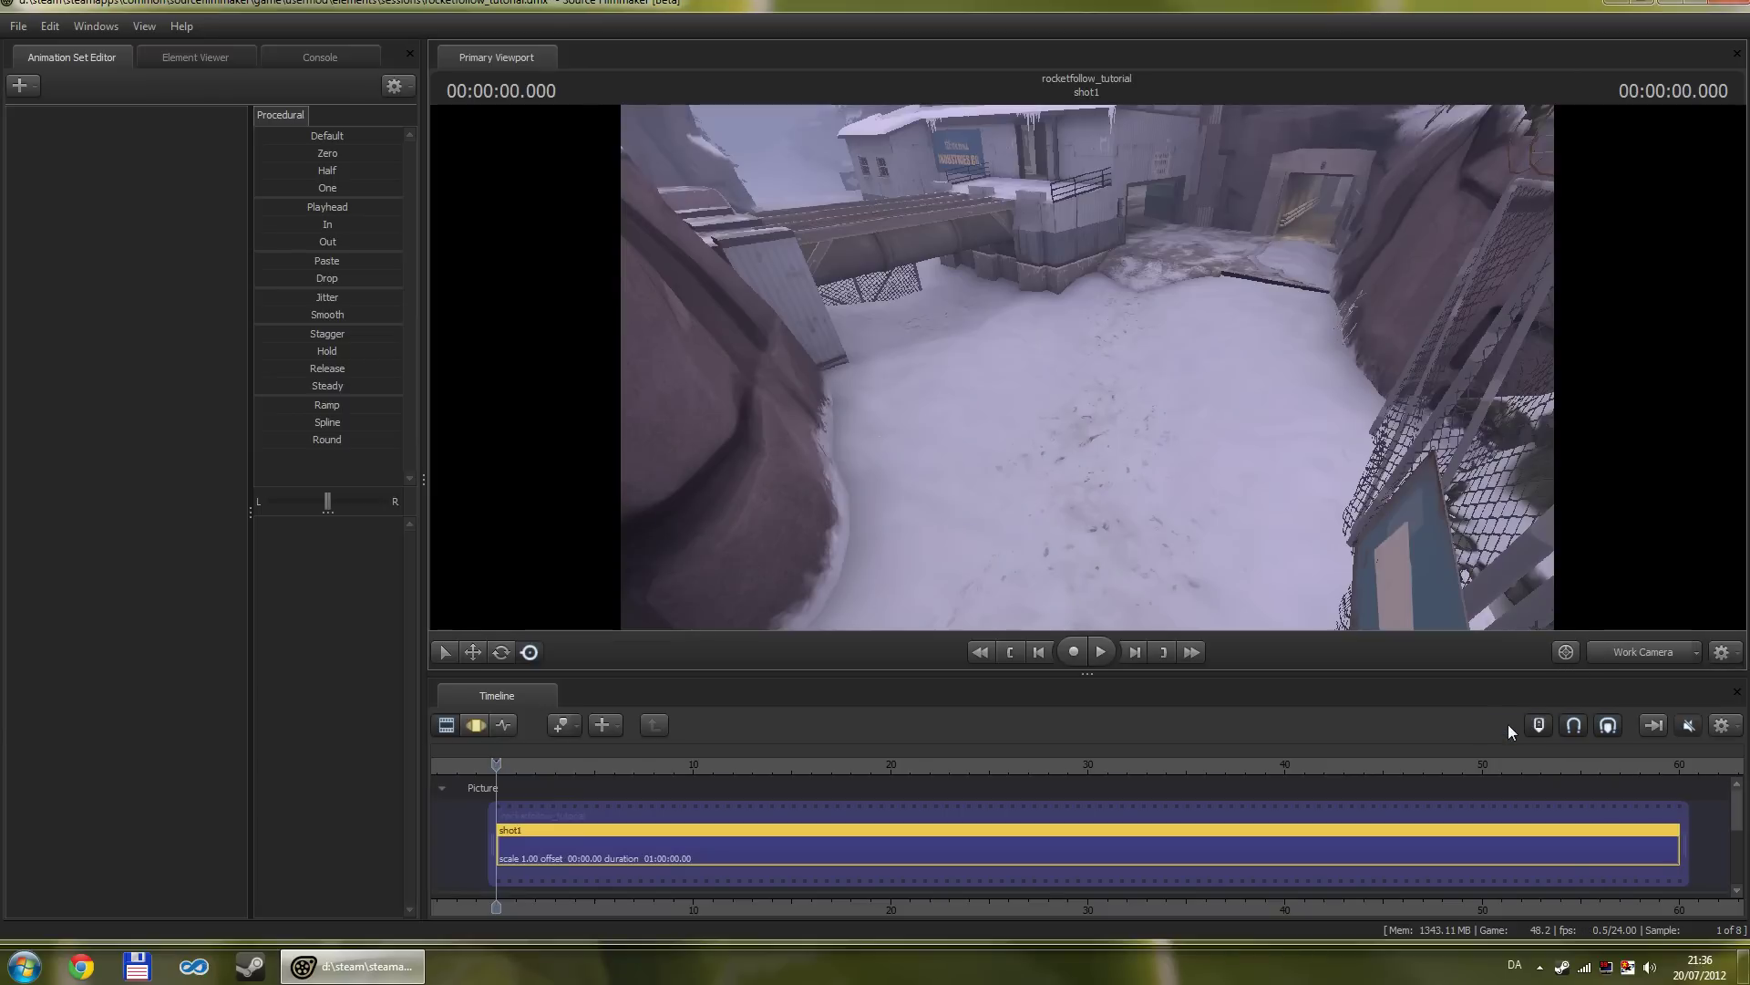
left_click(1639, 653)
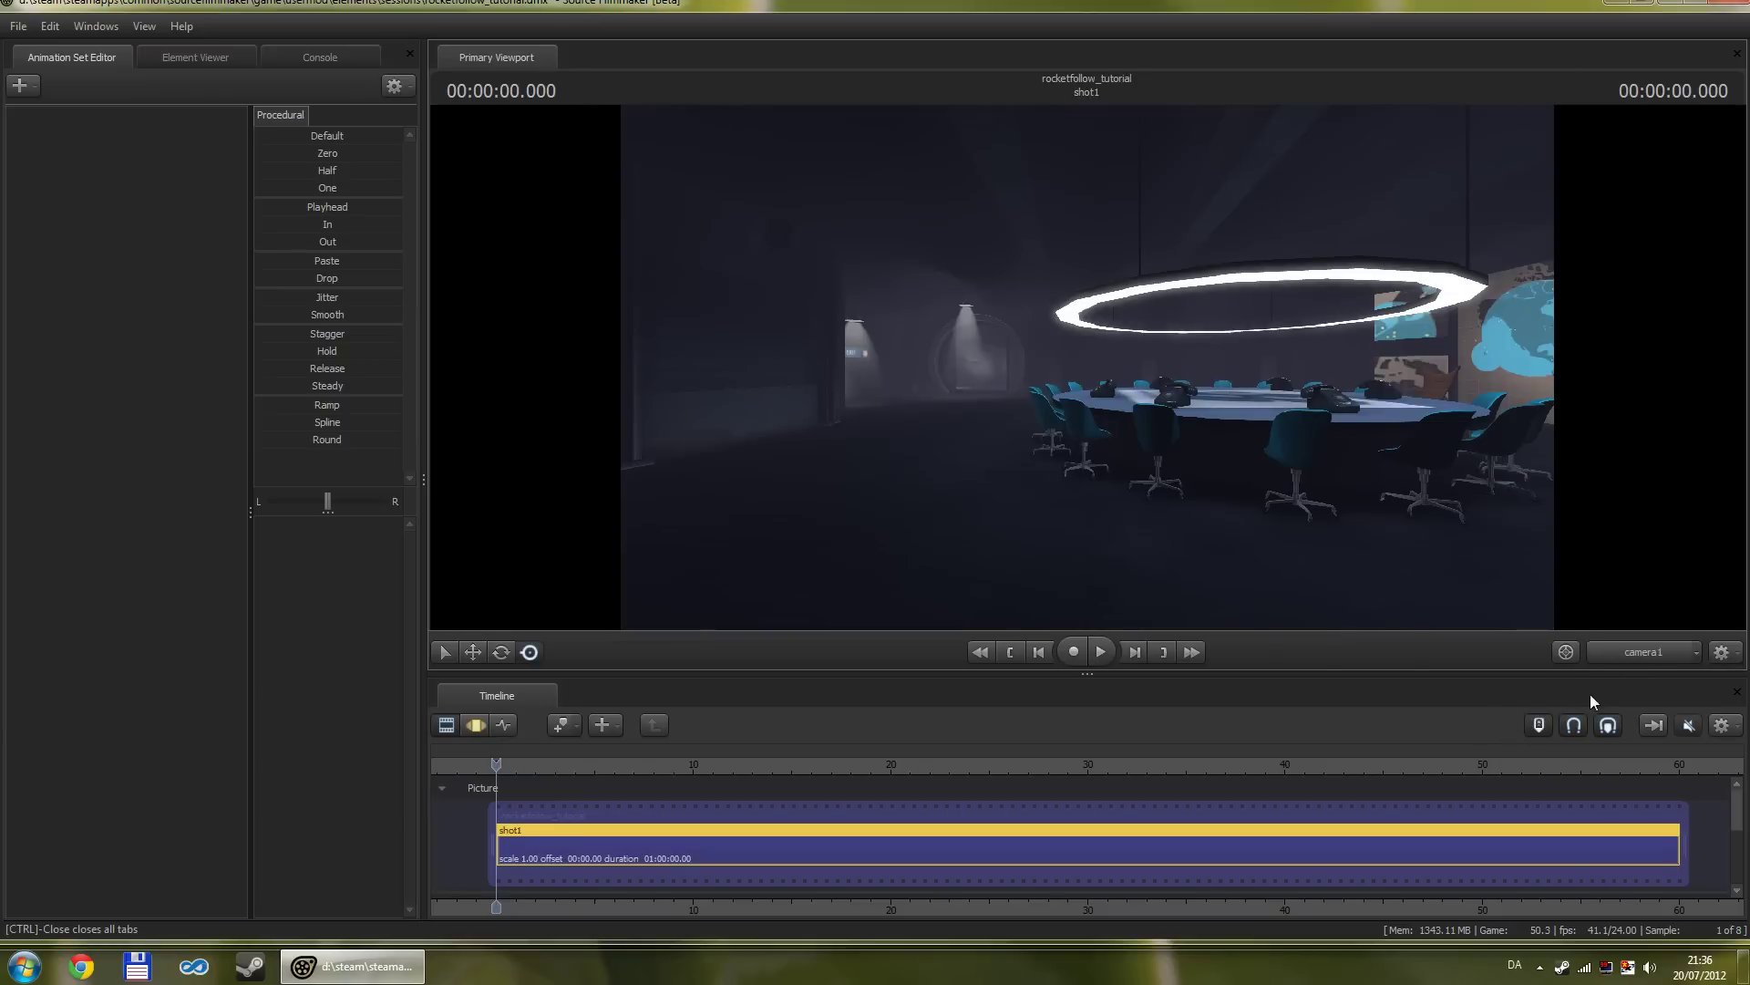
mouse_move(1393, 588)
left_mouse_down()
mouse_move(1021, 538)
mouse_move(1185, 474)
mouse_move(1276, 510)
mouse_move(1381, 588)
left_mouse_up()
key("w")
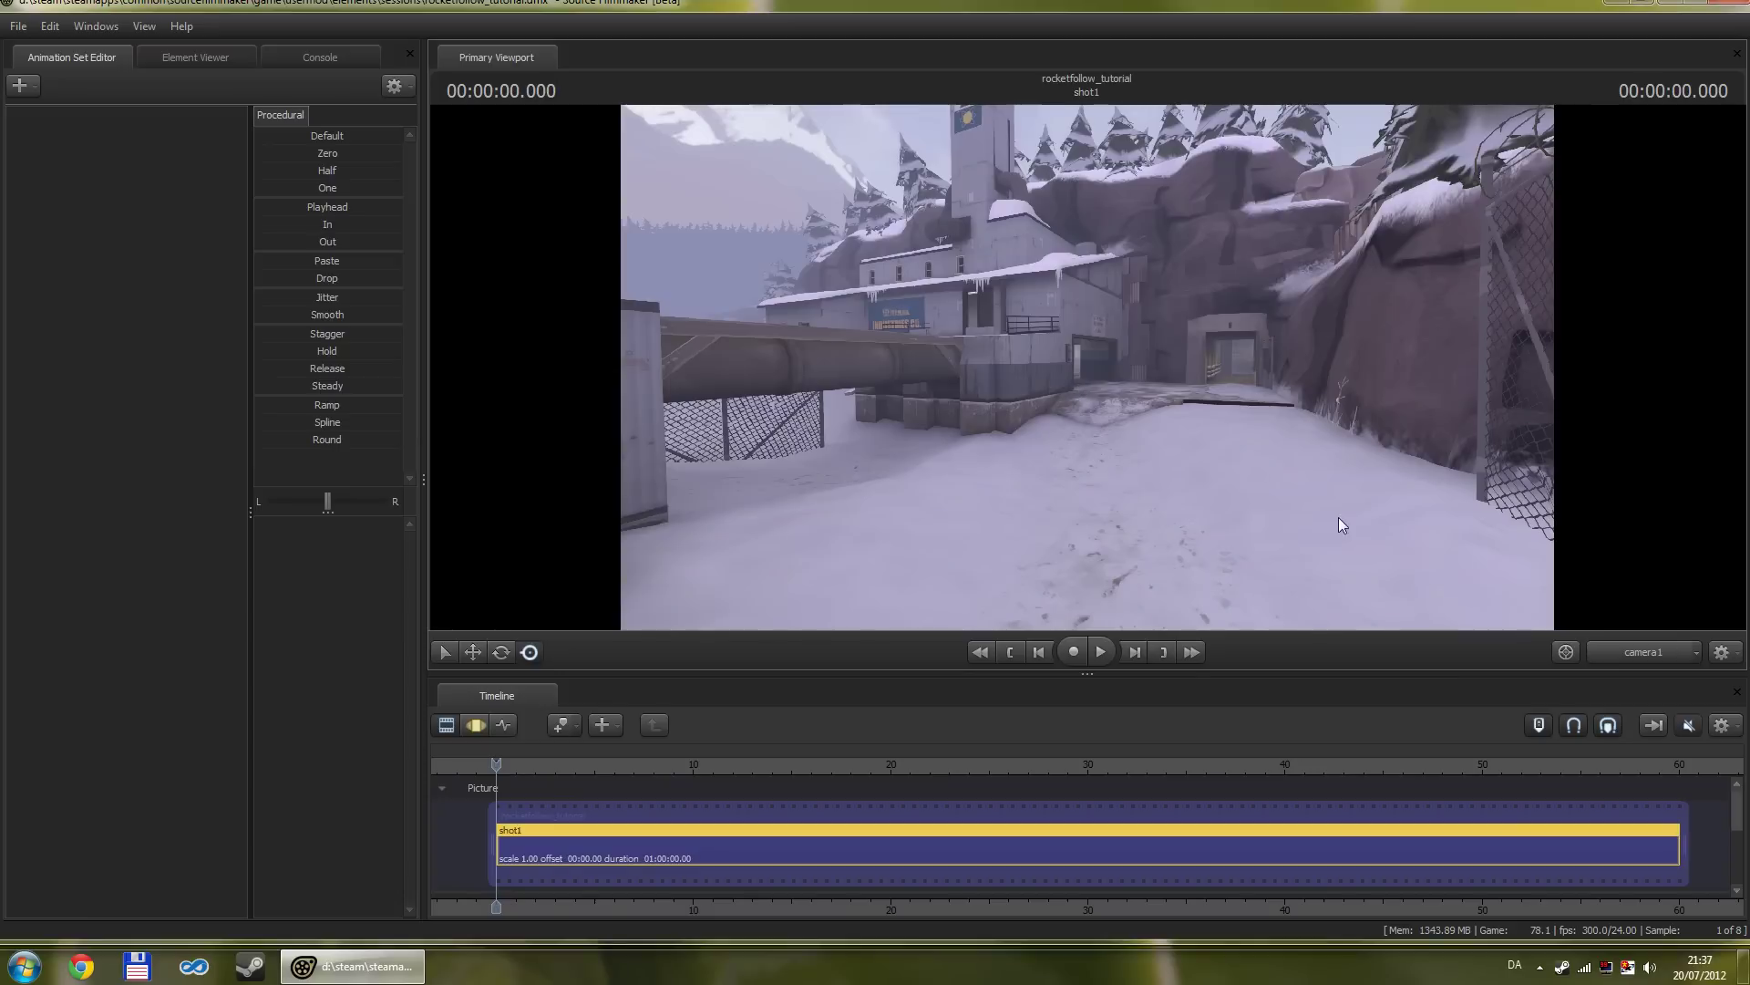
Step: Add camera1 to the Animation Set Editor and select its transform control
left_click(1698, 653)
left_click(1665, 746)
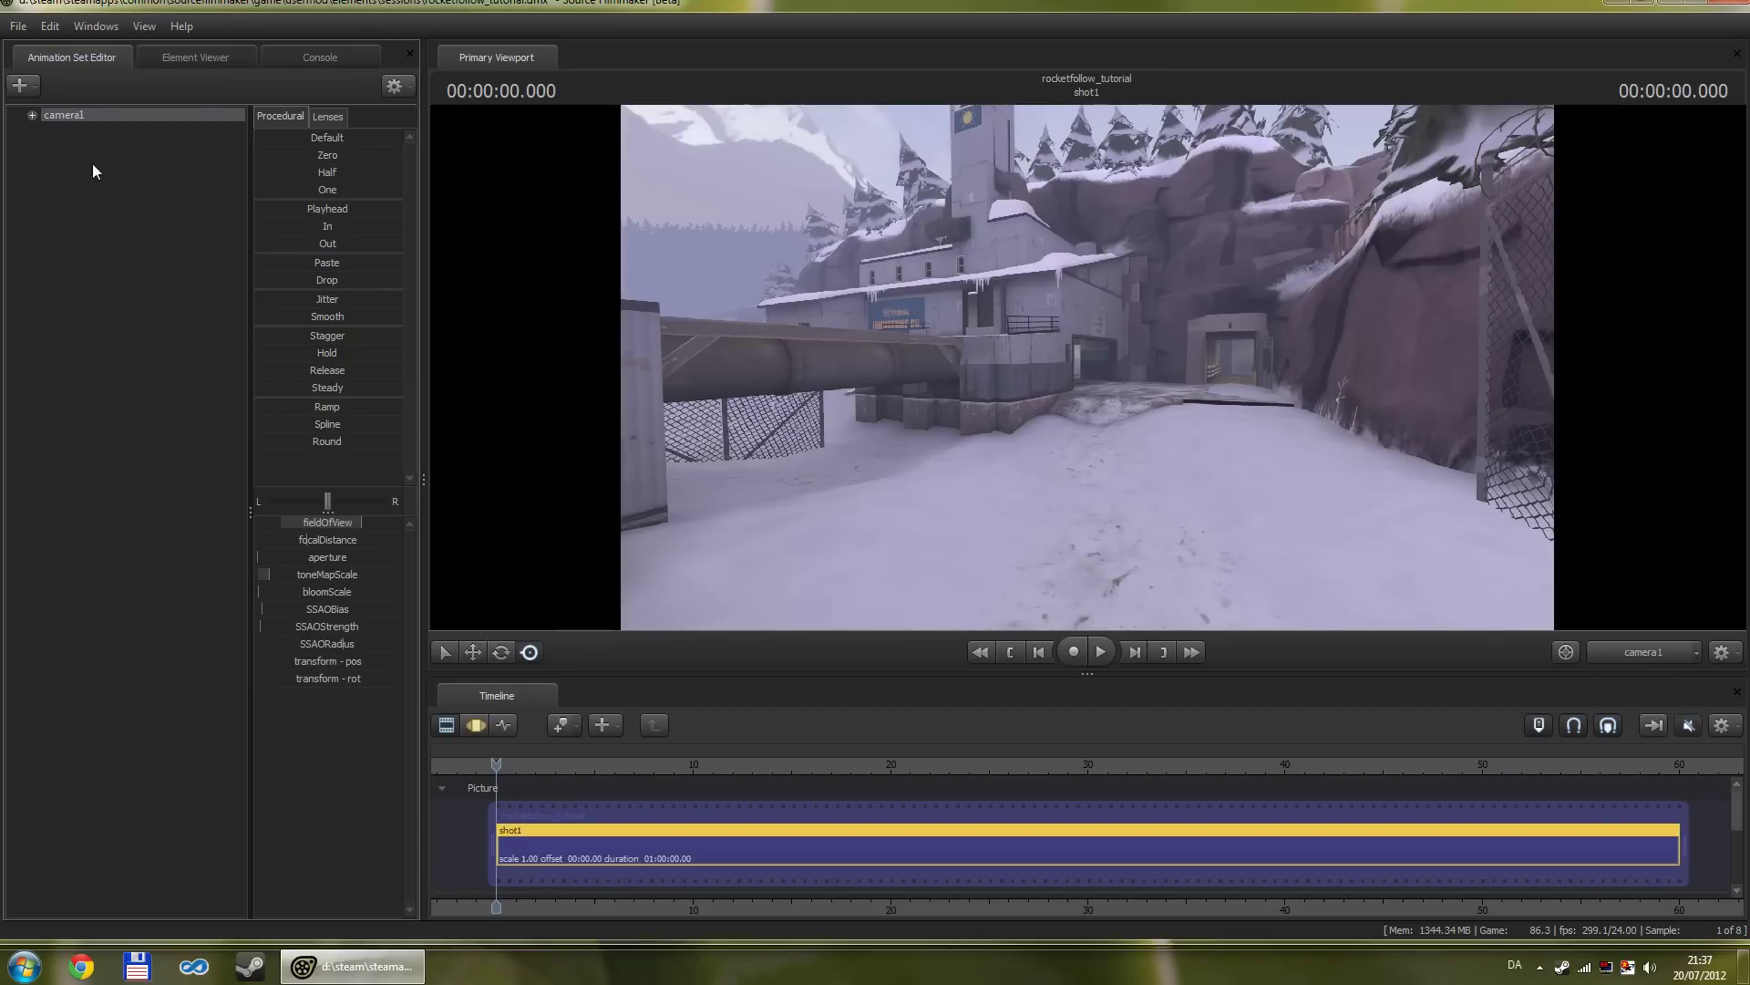
left_click(32, 115)
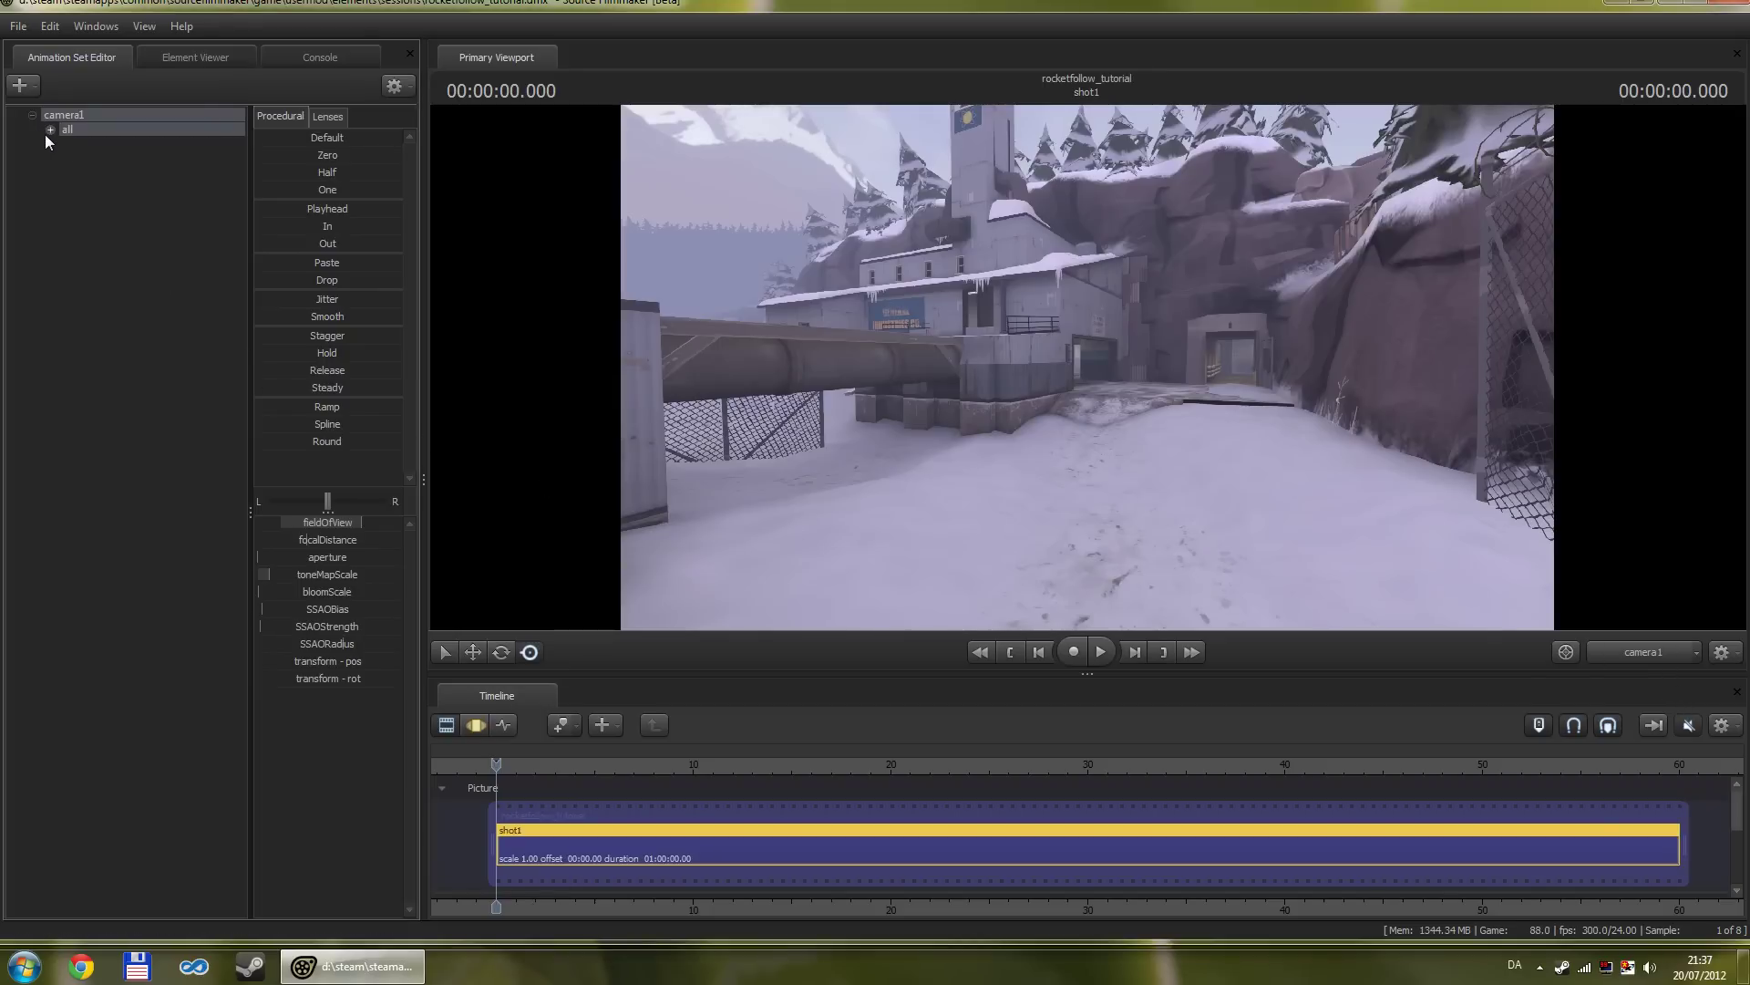
left_click(50, 130)
left_click(101, 260)
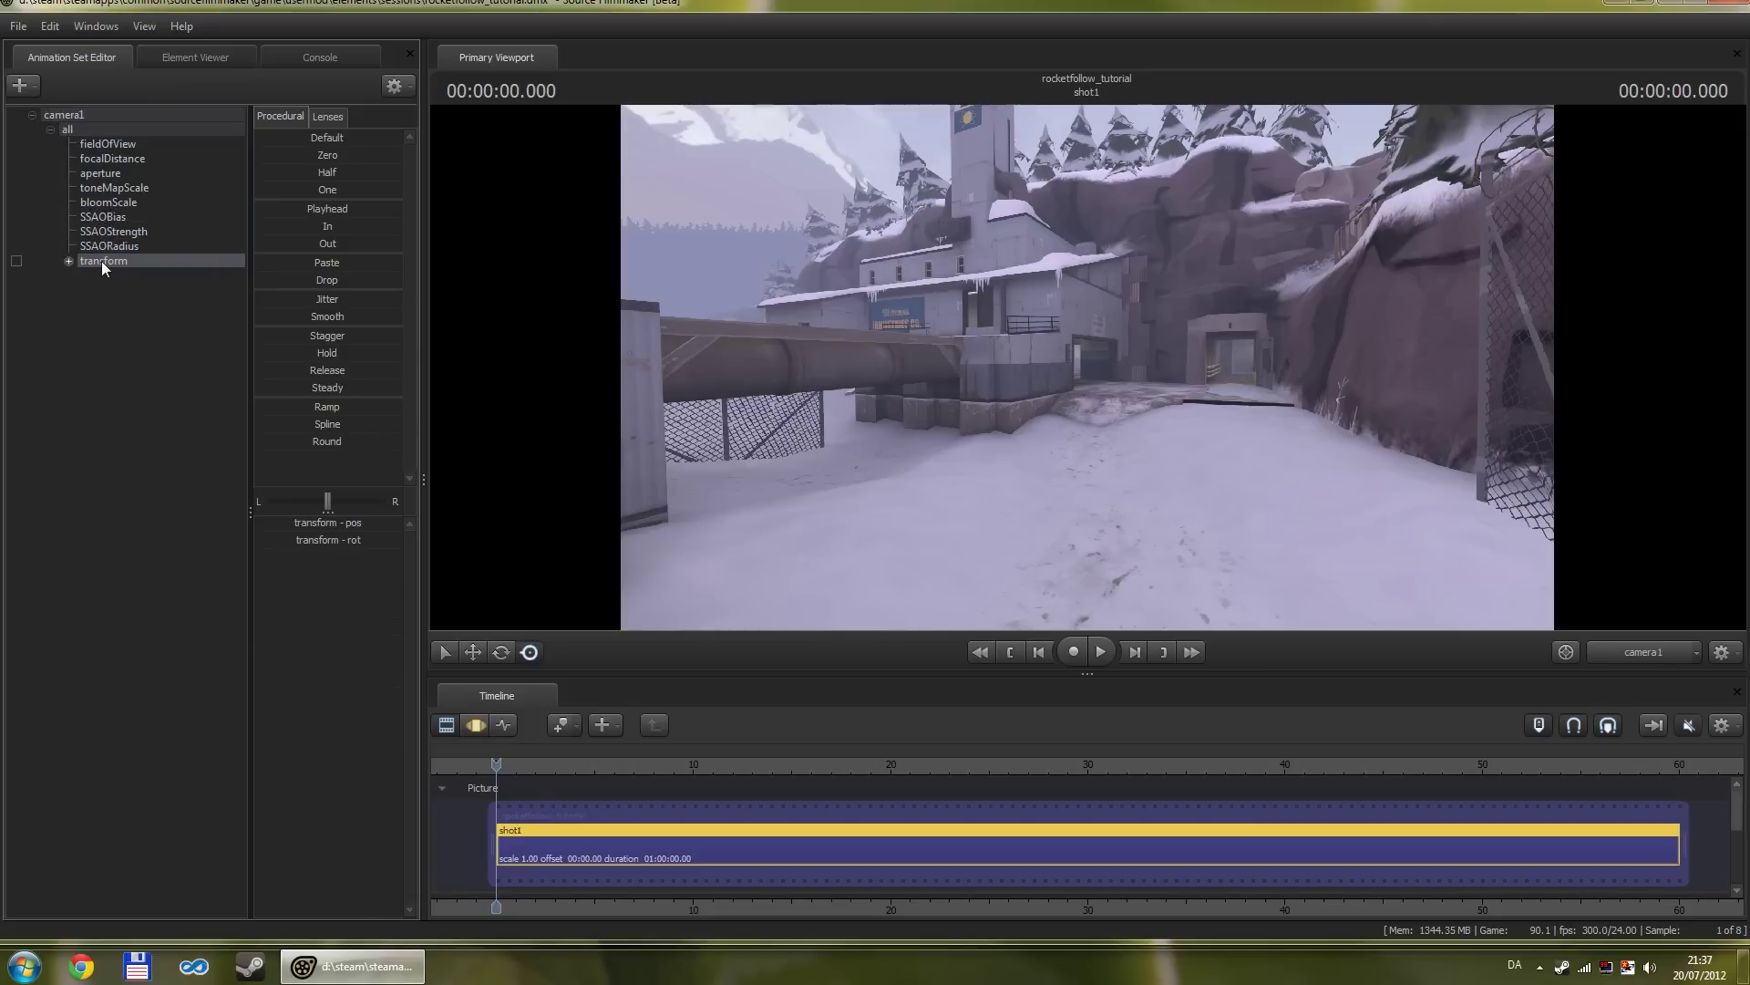
Step: Record camera1's flight through the map in the Motion Editor for about 43 seconds and review the section from about 19 seconds
left_click(474, 725)
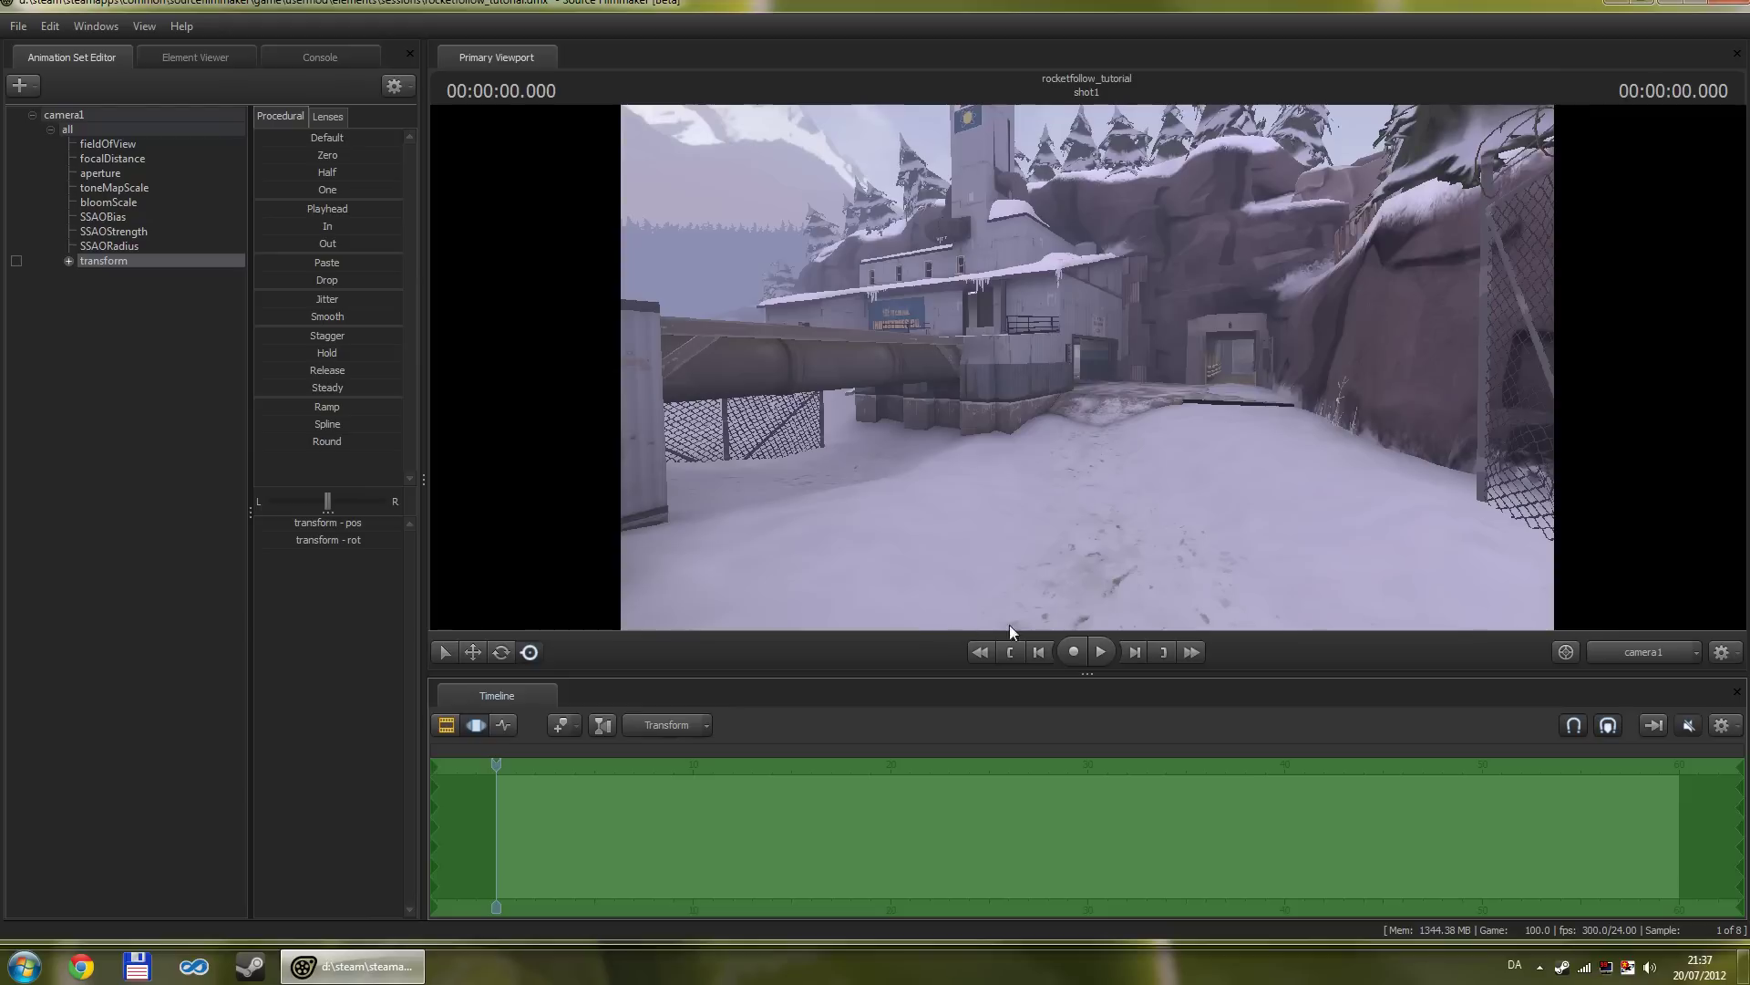
left_click(1101, 653)
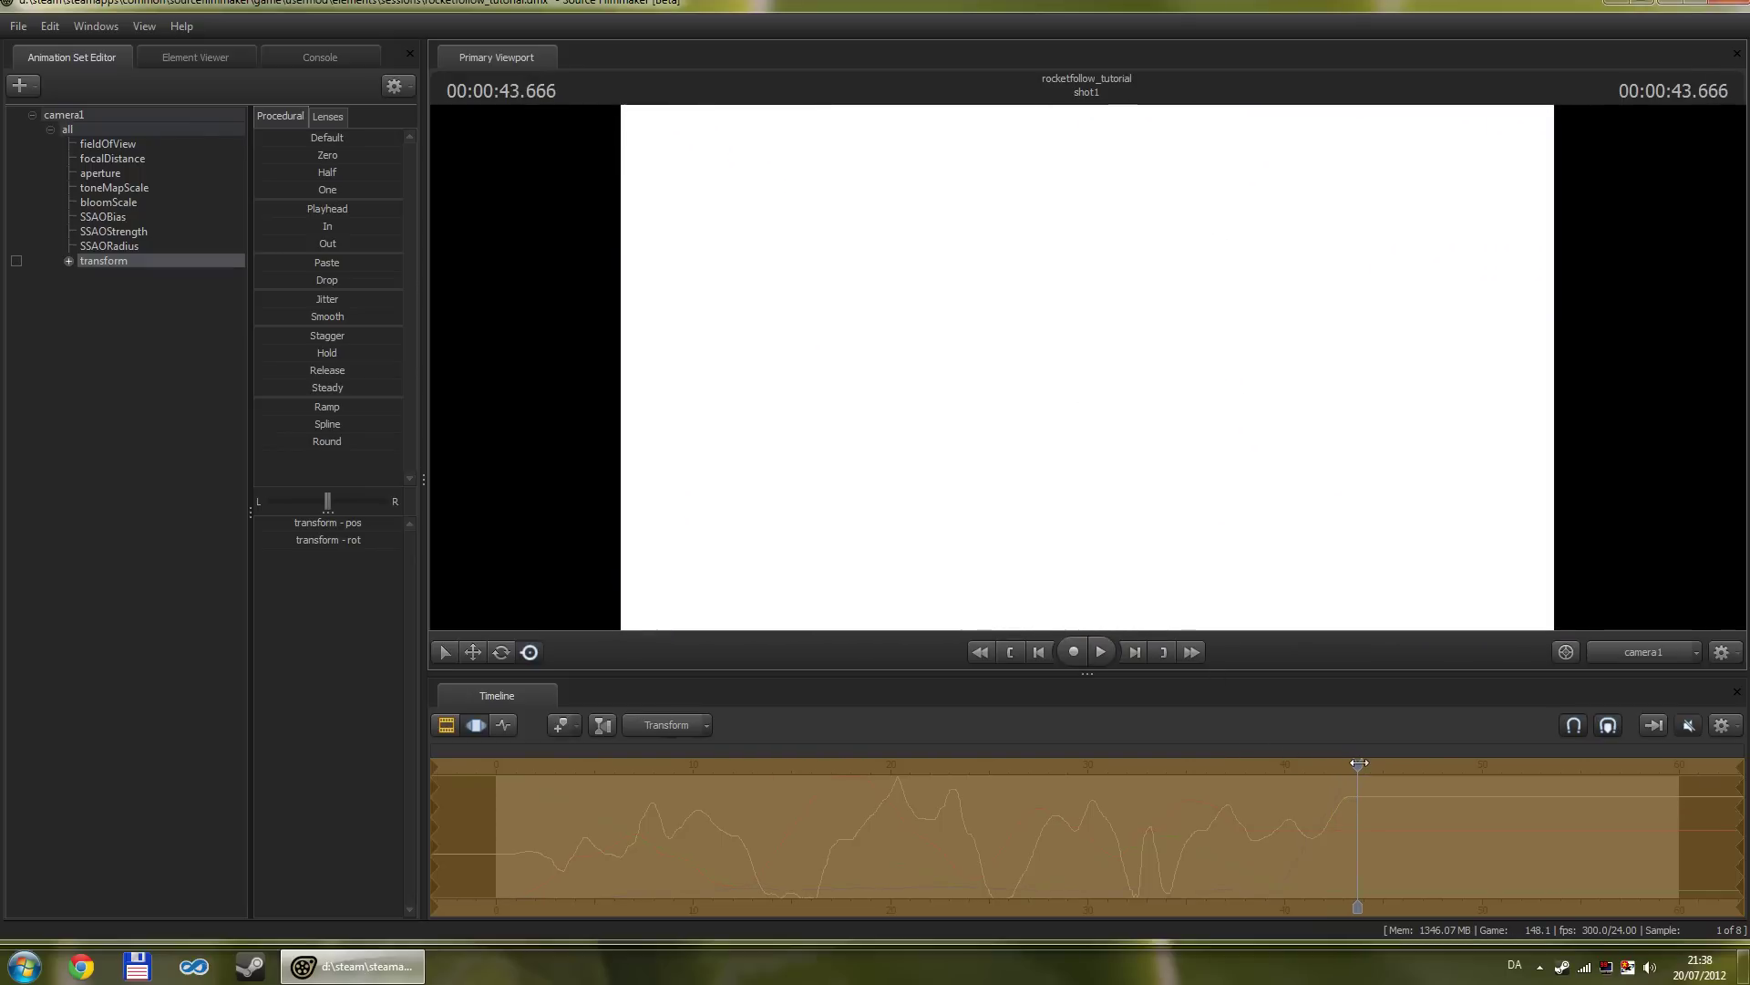
left_click_drag(1358, 762, 881, 824)
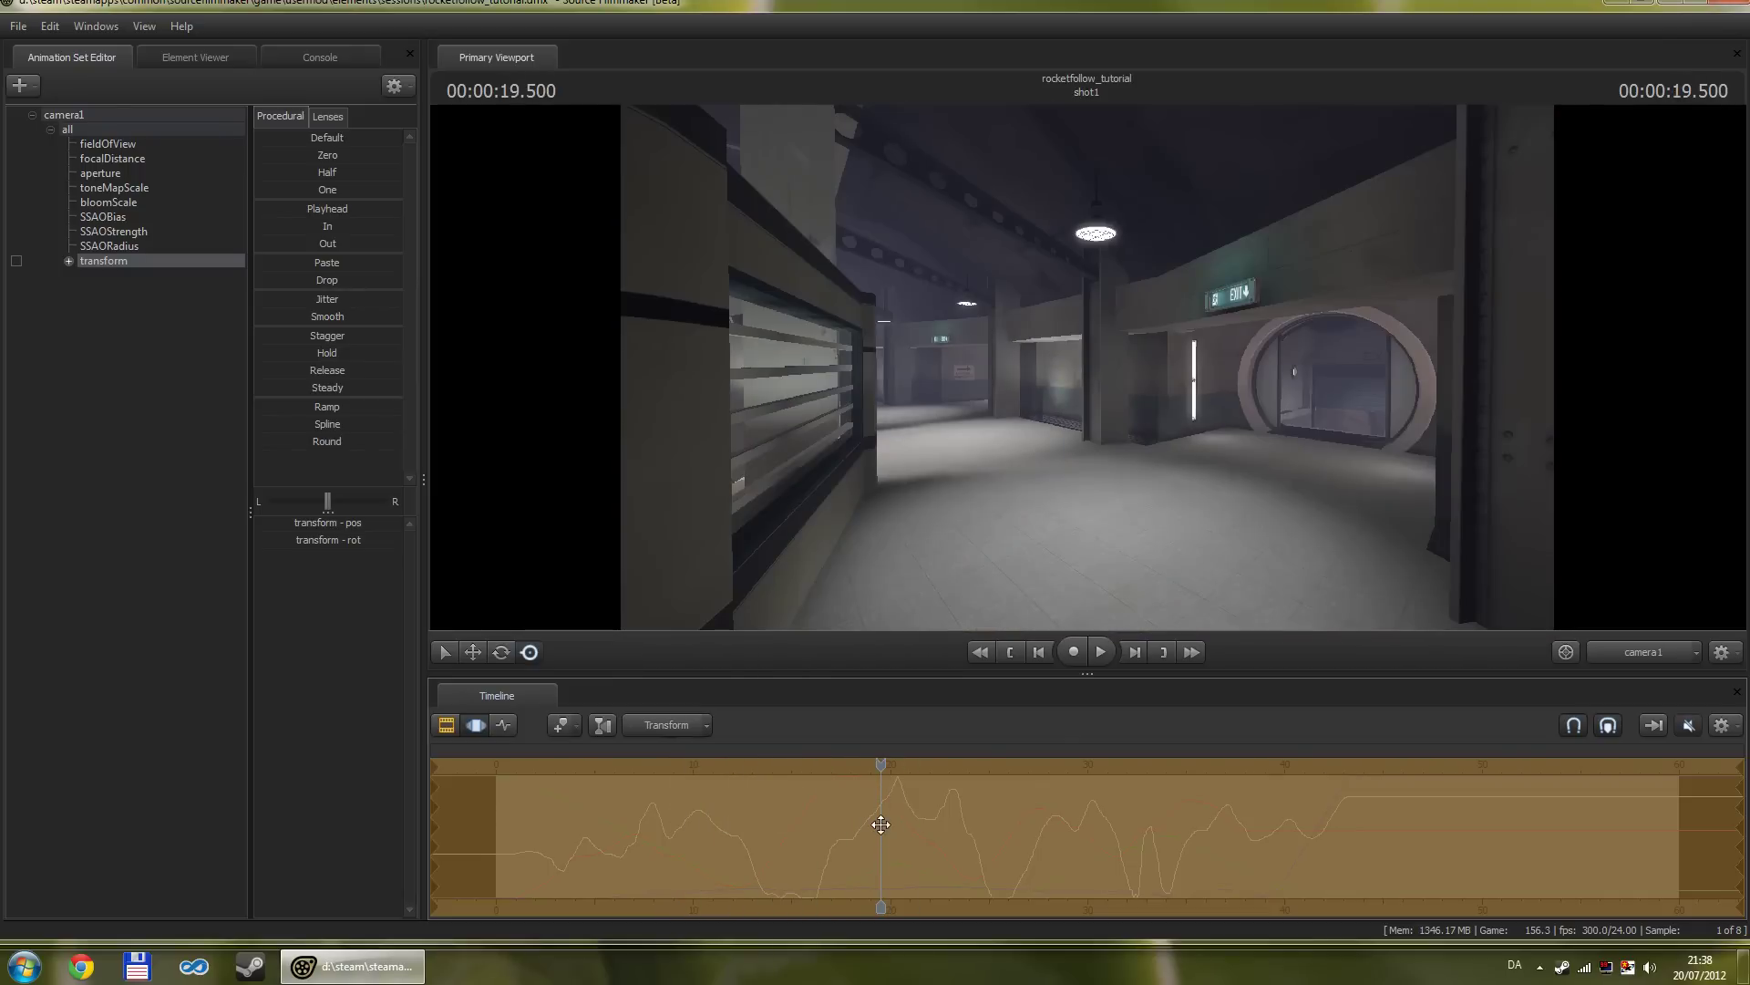
key("space")
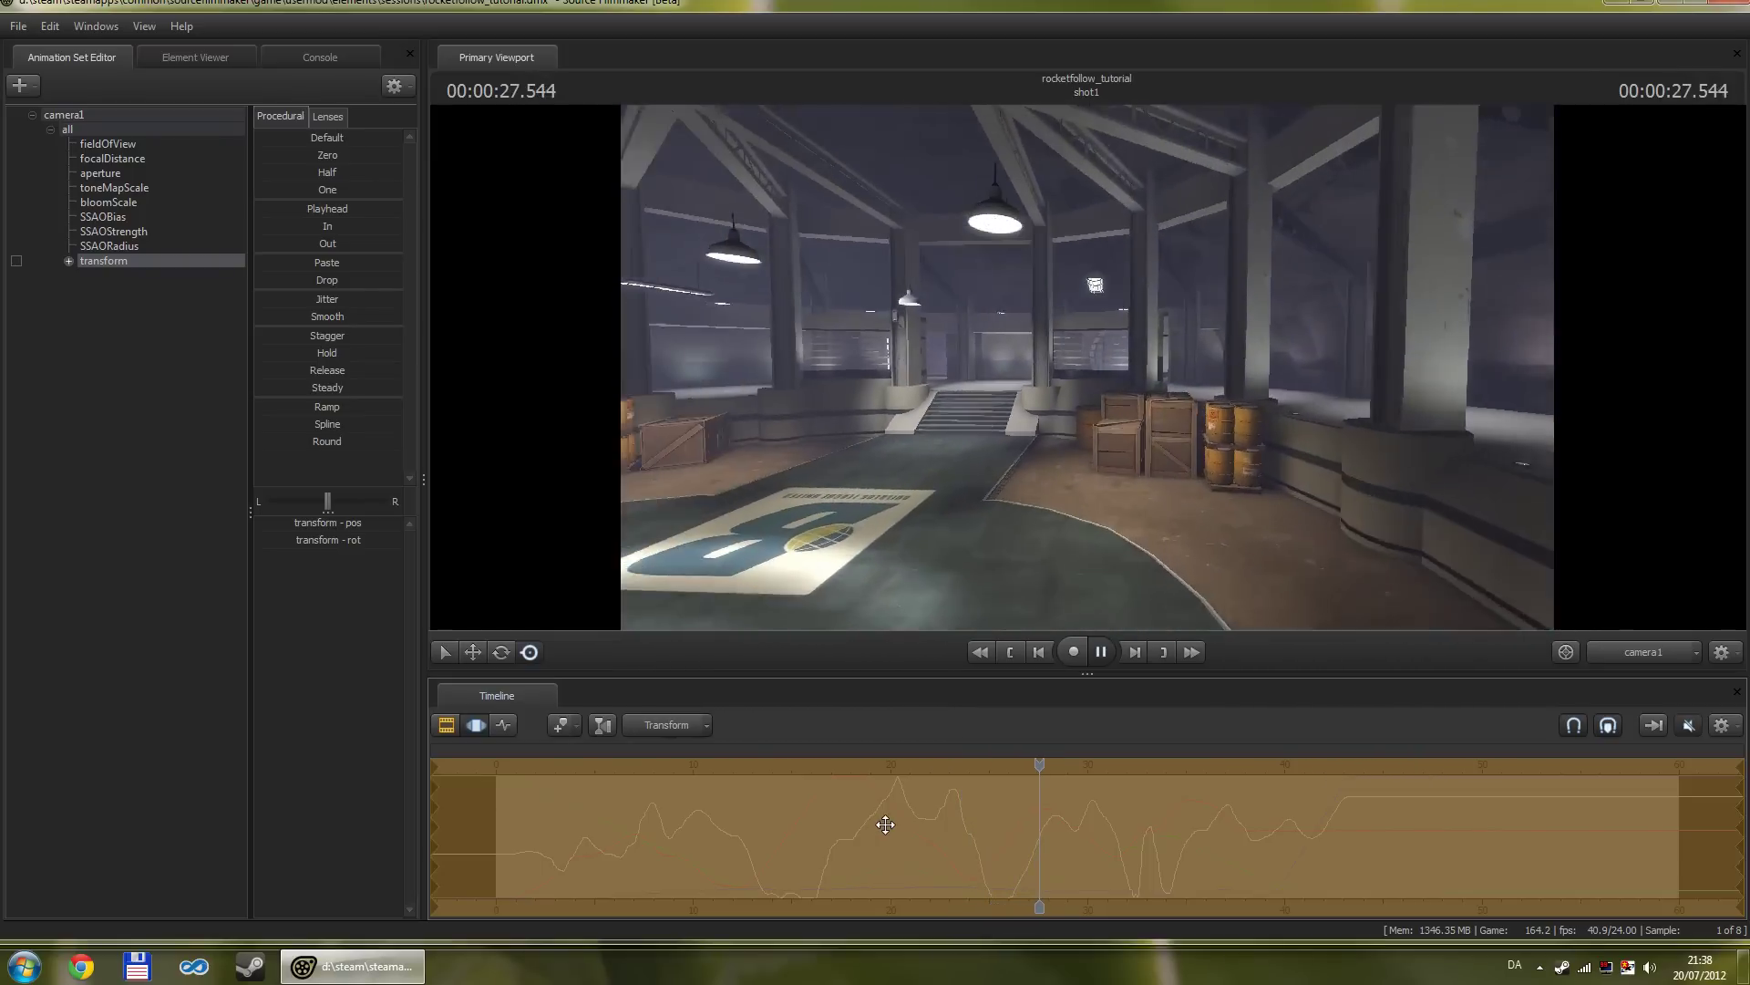
key("space")
left_click_drag(1033, 763, 874, 763)
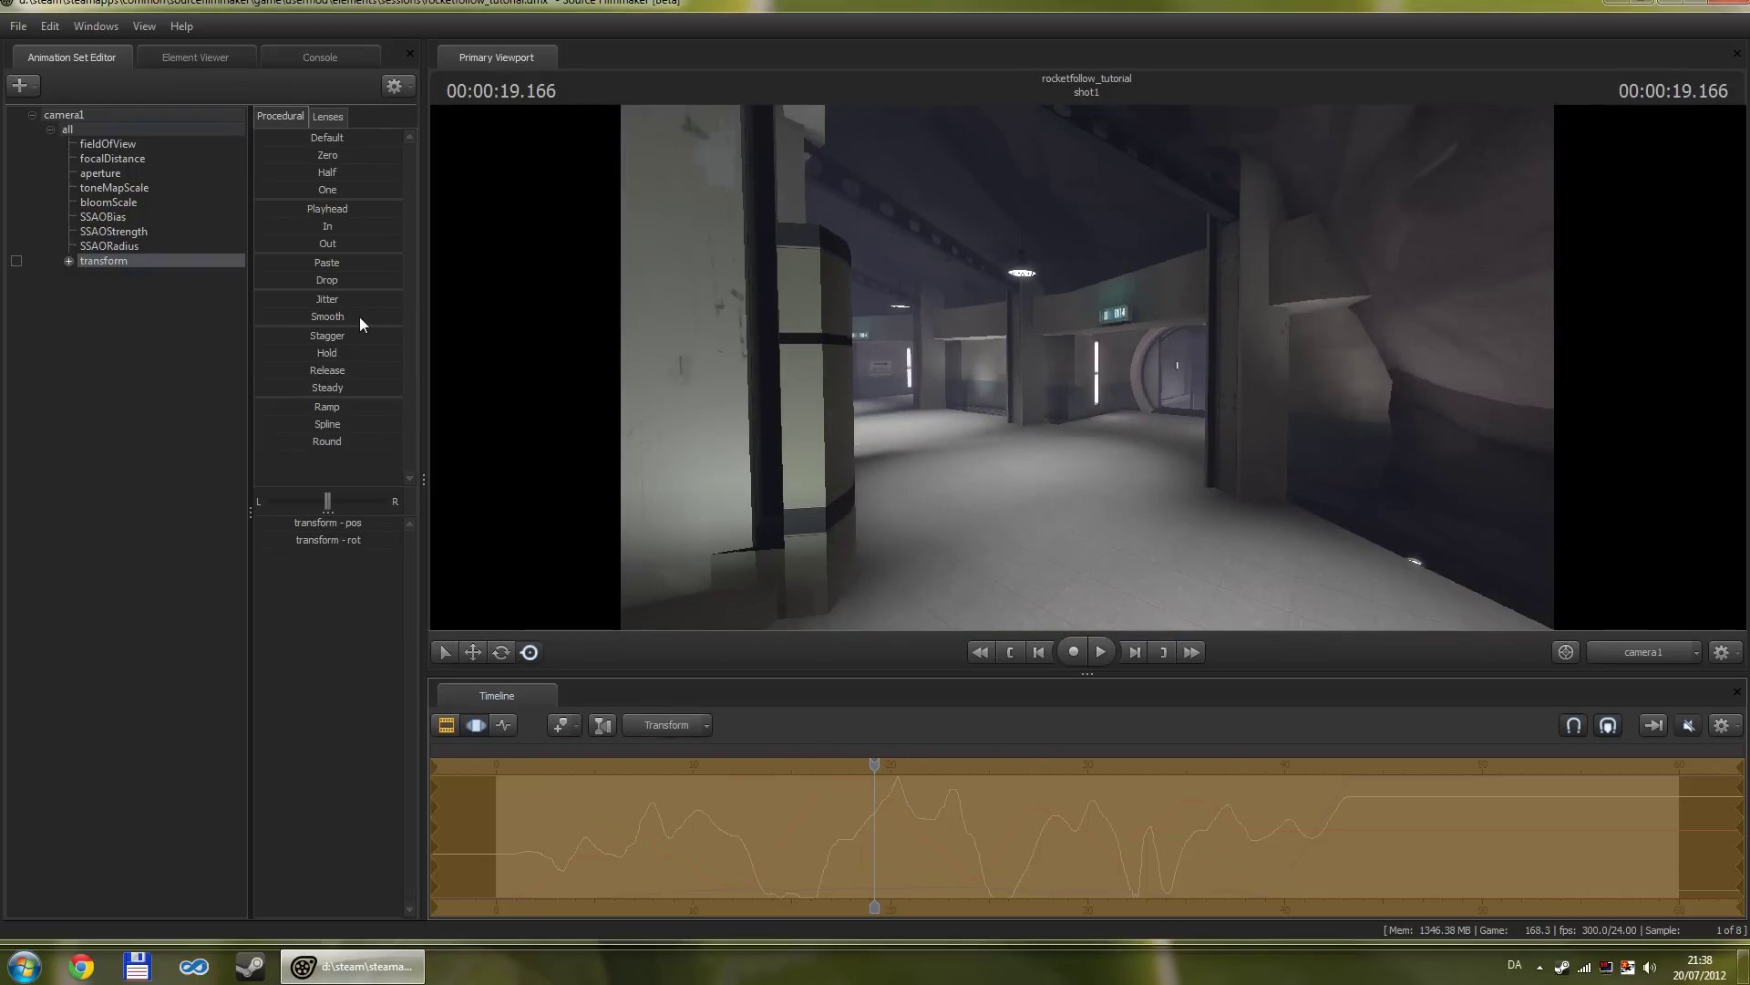
Step: Apply the Smooth procedural preset repeatedly to camera1's recorded transform over the whole shot
left_click_drag(301, 315, 675, 363)
left_click_drag(341, 317, 548, 343)
left_click_drag(366, 319, 538, 341)
left_click_drag(358, 325, 609, 347)
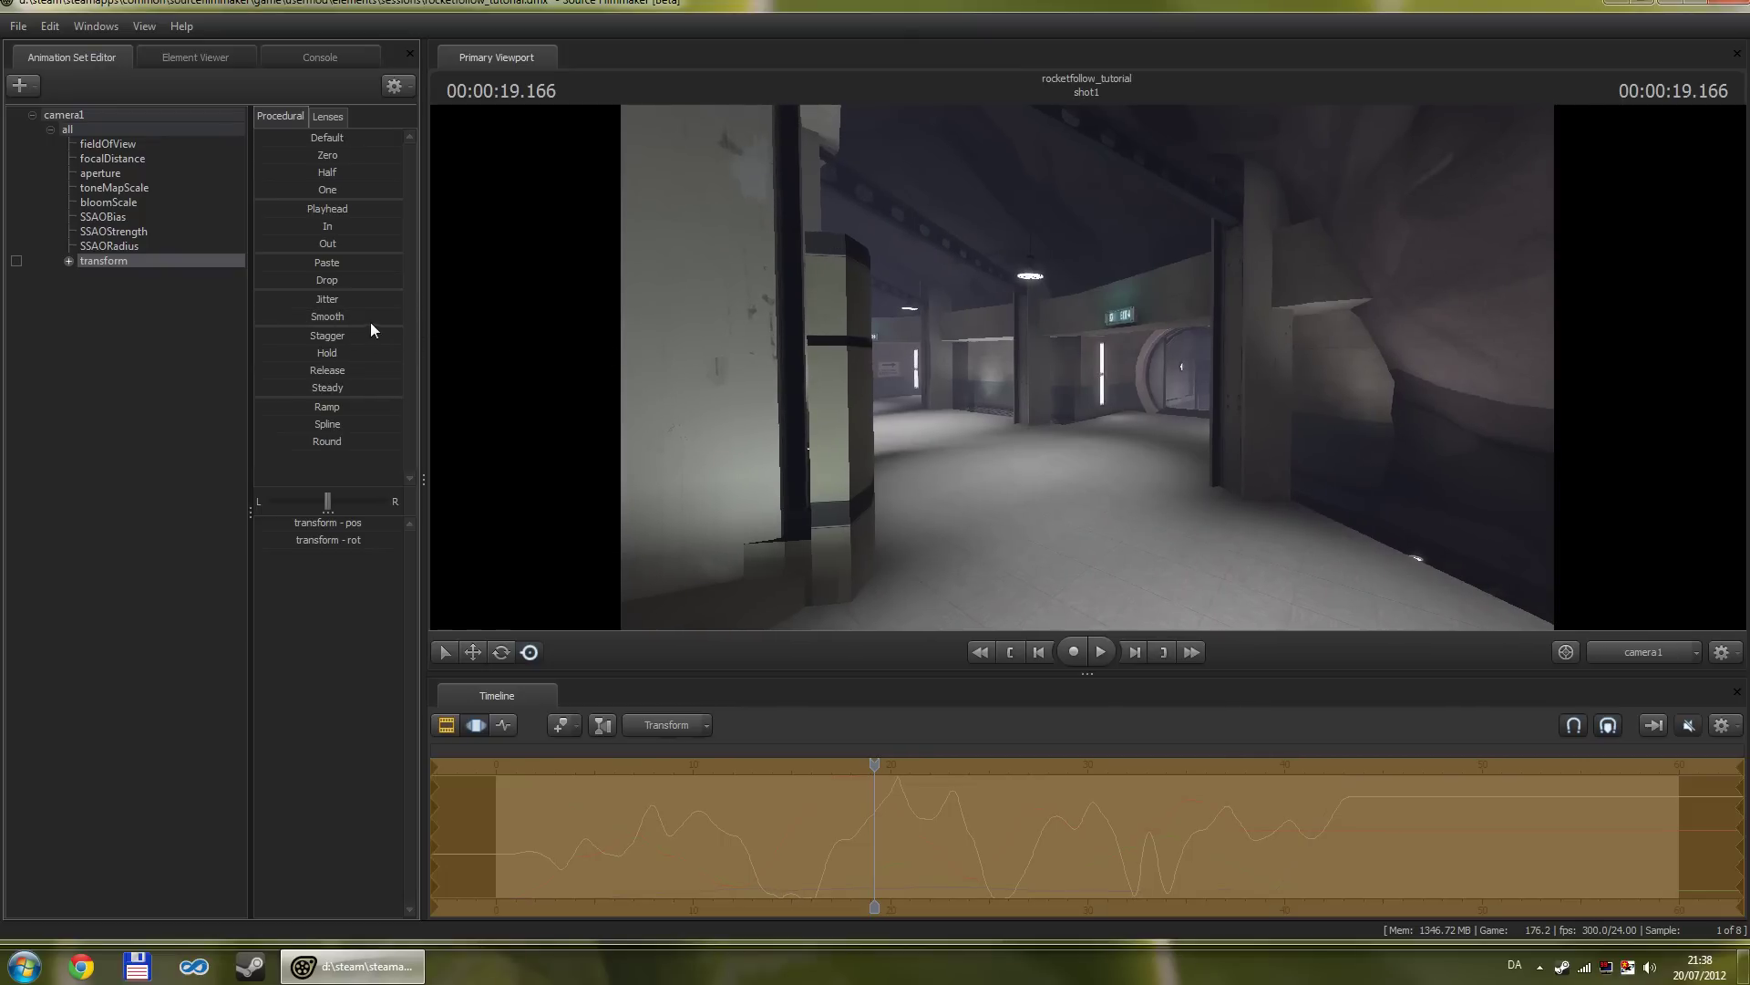
left_click_drag(371, 322, 545, 337)
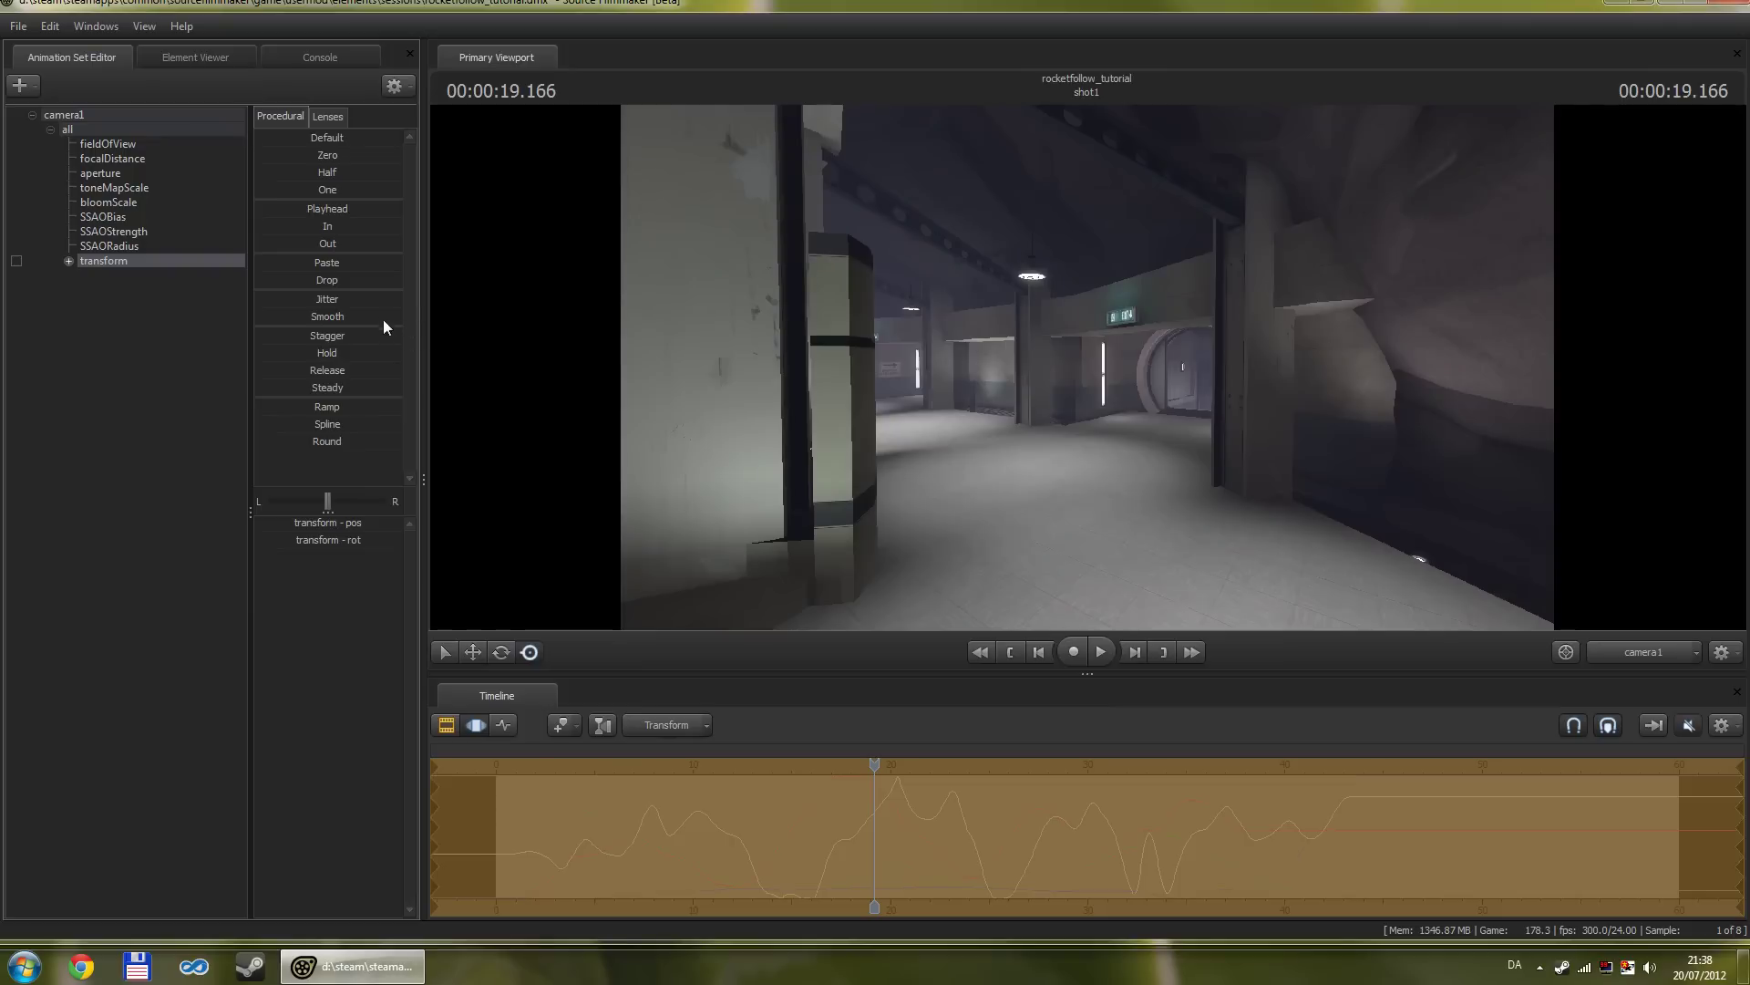
left_click_drag(383, 319, 899, 367)
Step: Play back the smoothed camera motion and view its path from the work camera at the start of the shot
key("space")
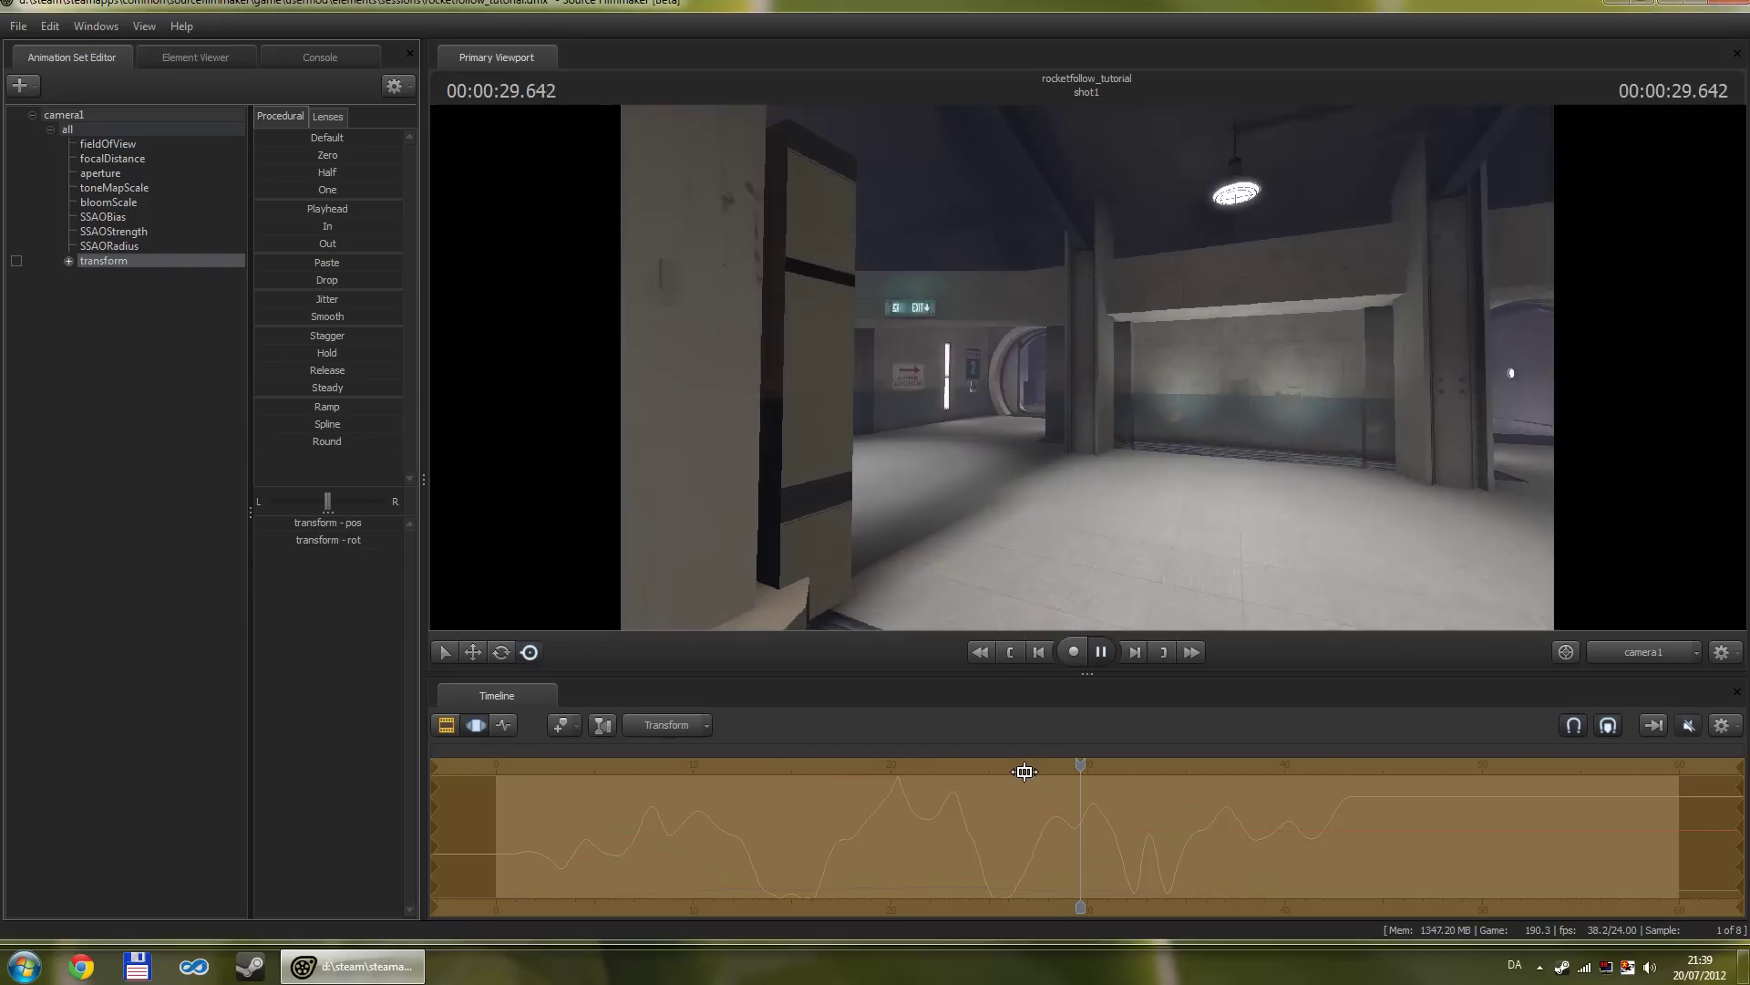
key("space")
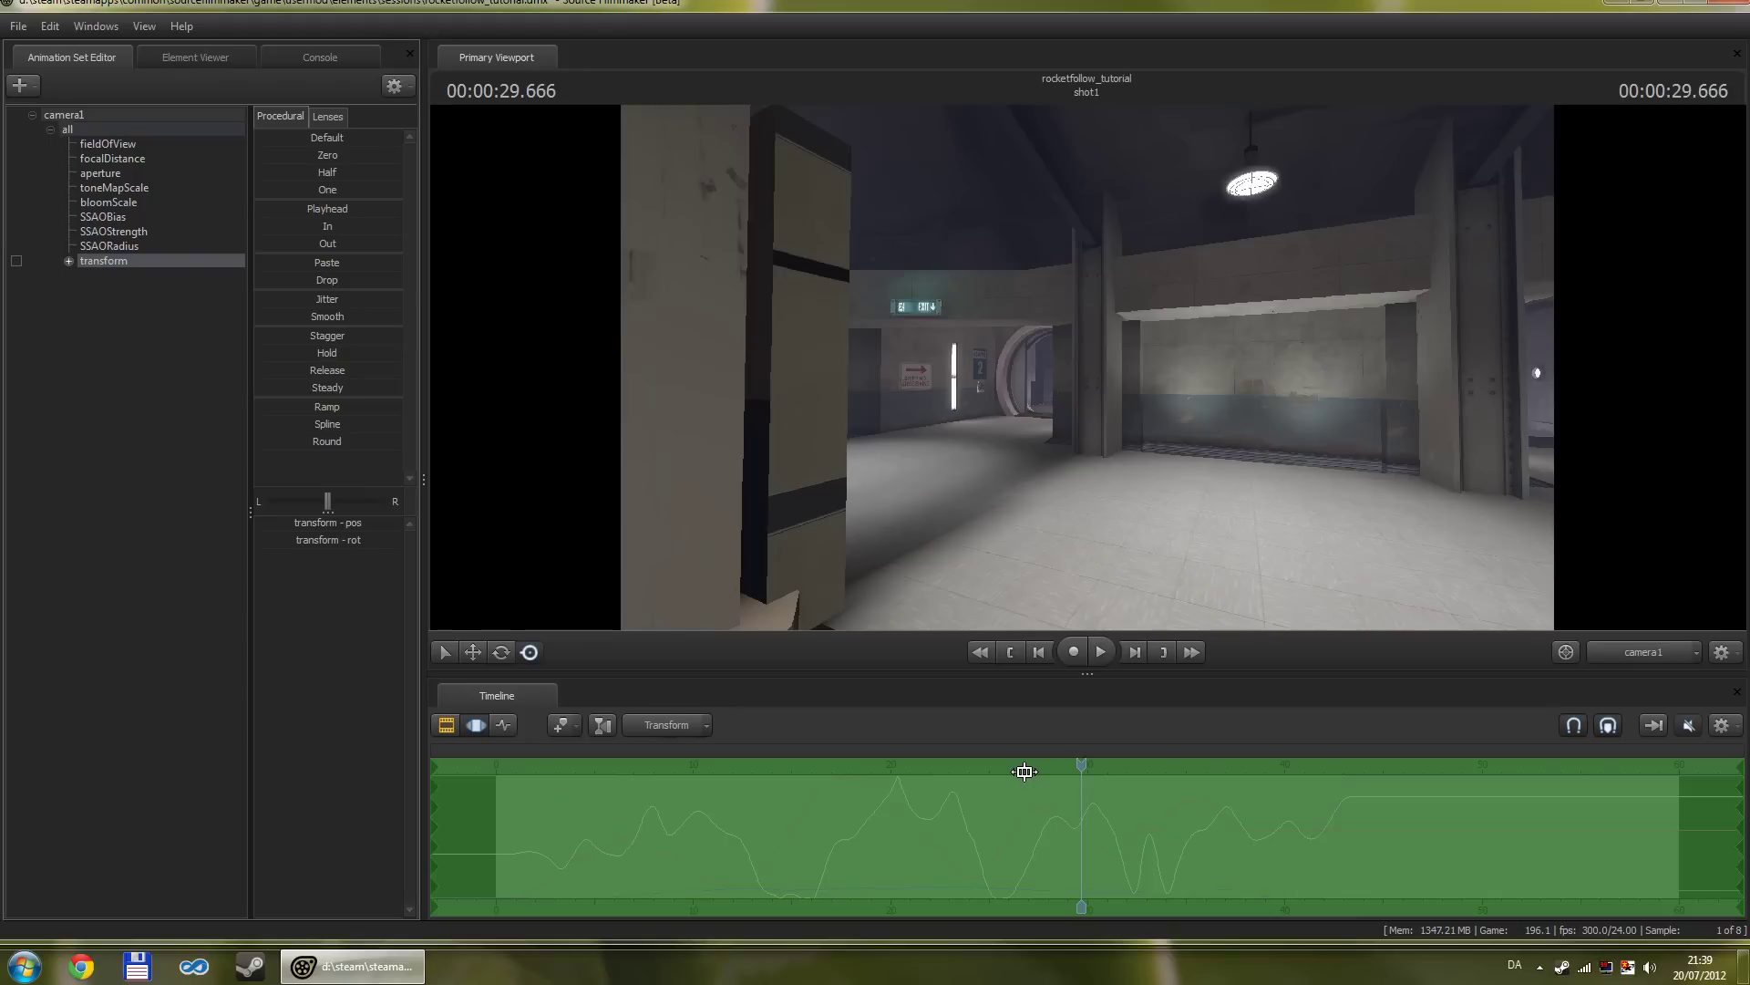
key("Home")
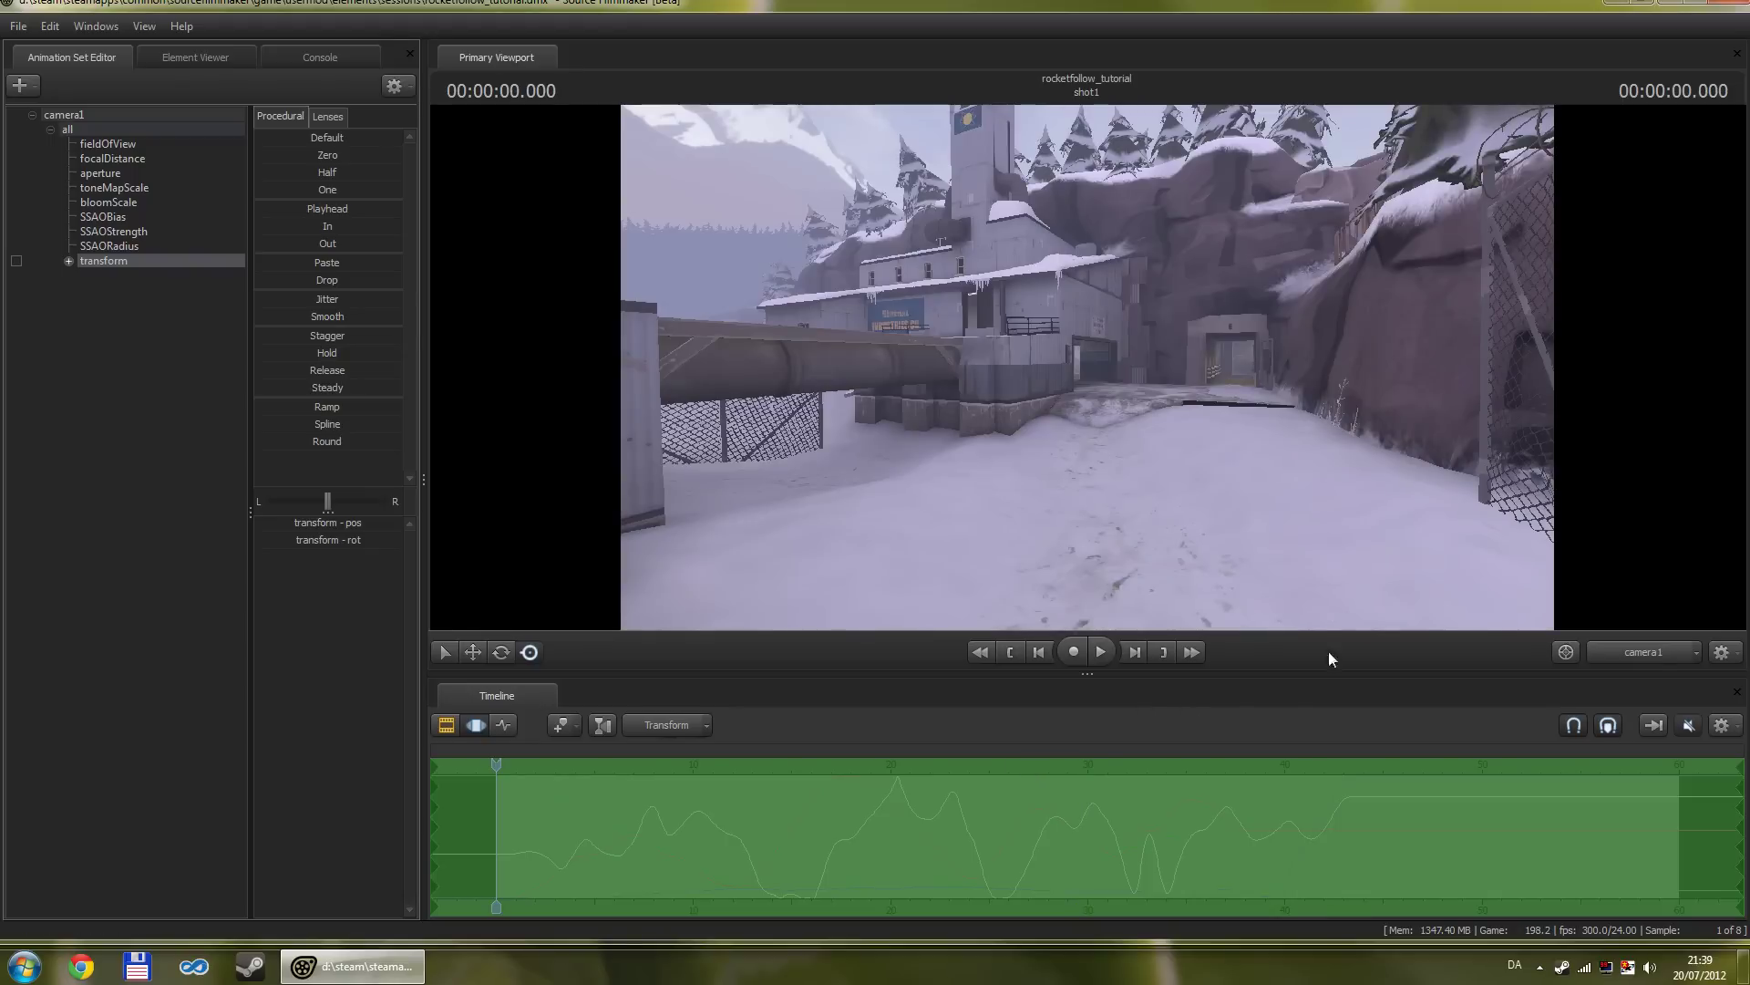
left_click(1643, 653)
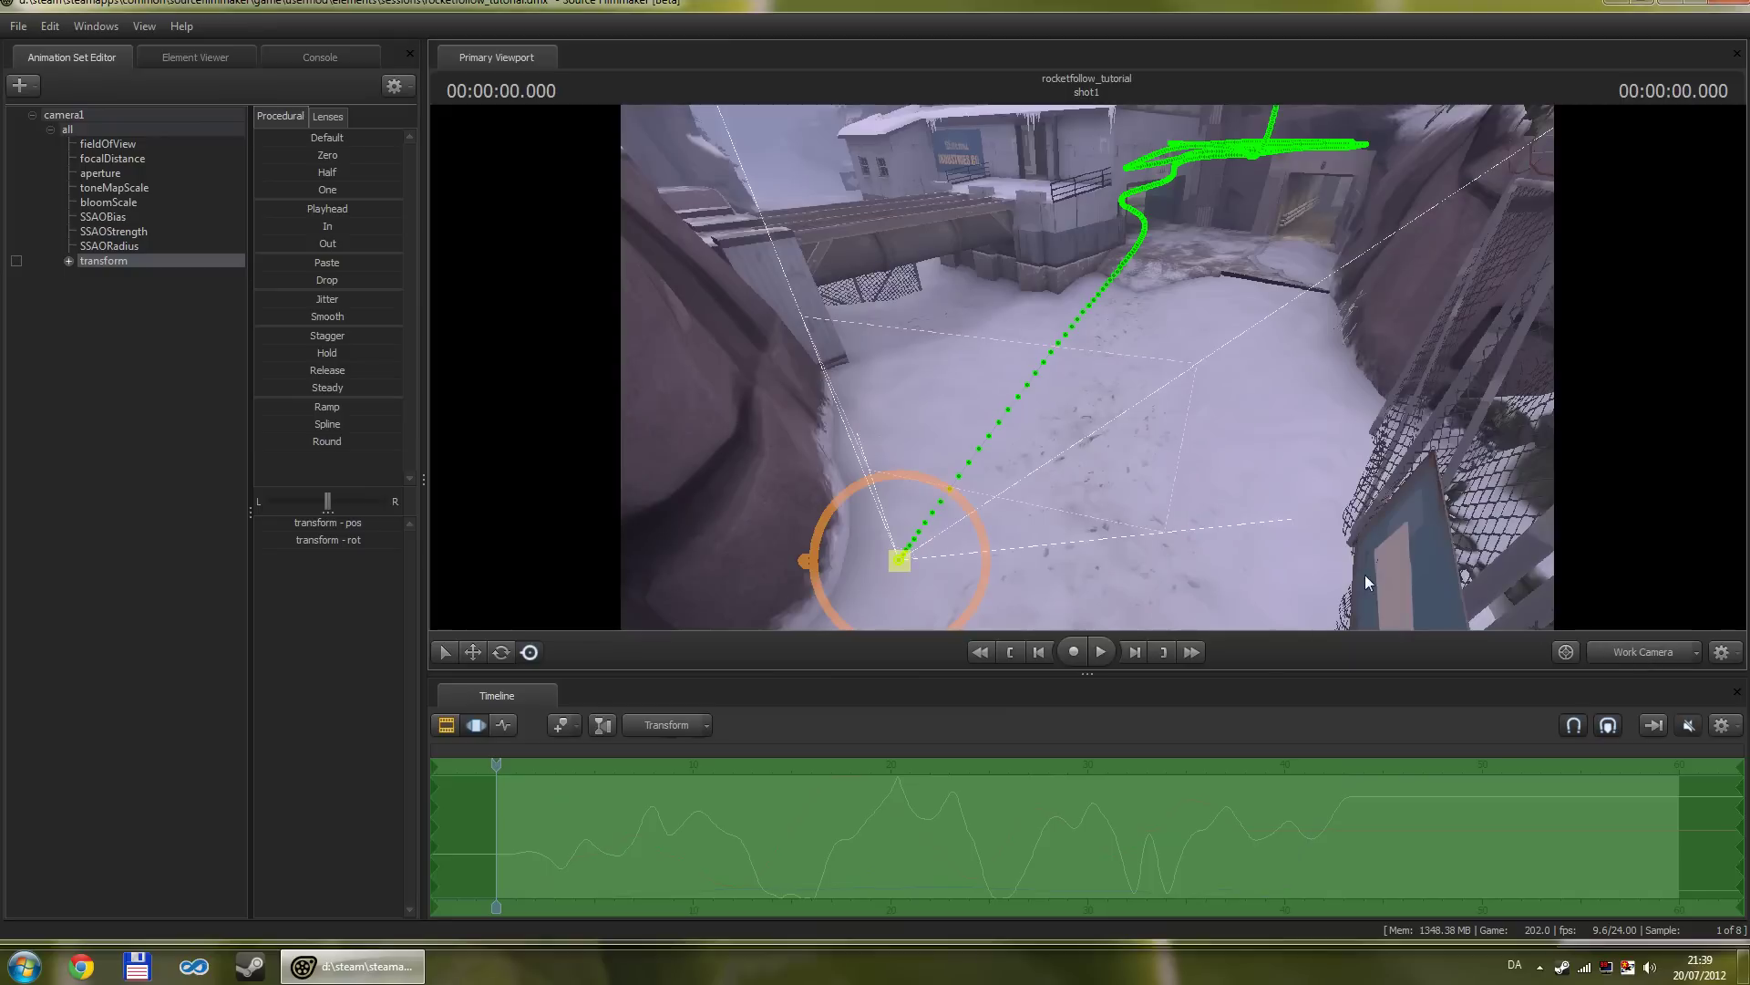
Step: Create an animation set for a new model, filtering the files for "rocket" and choosing weapons\w_models\w_rocket.mdl
double_click(1000, 3)
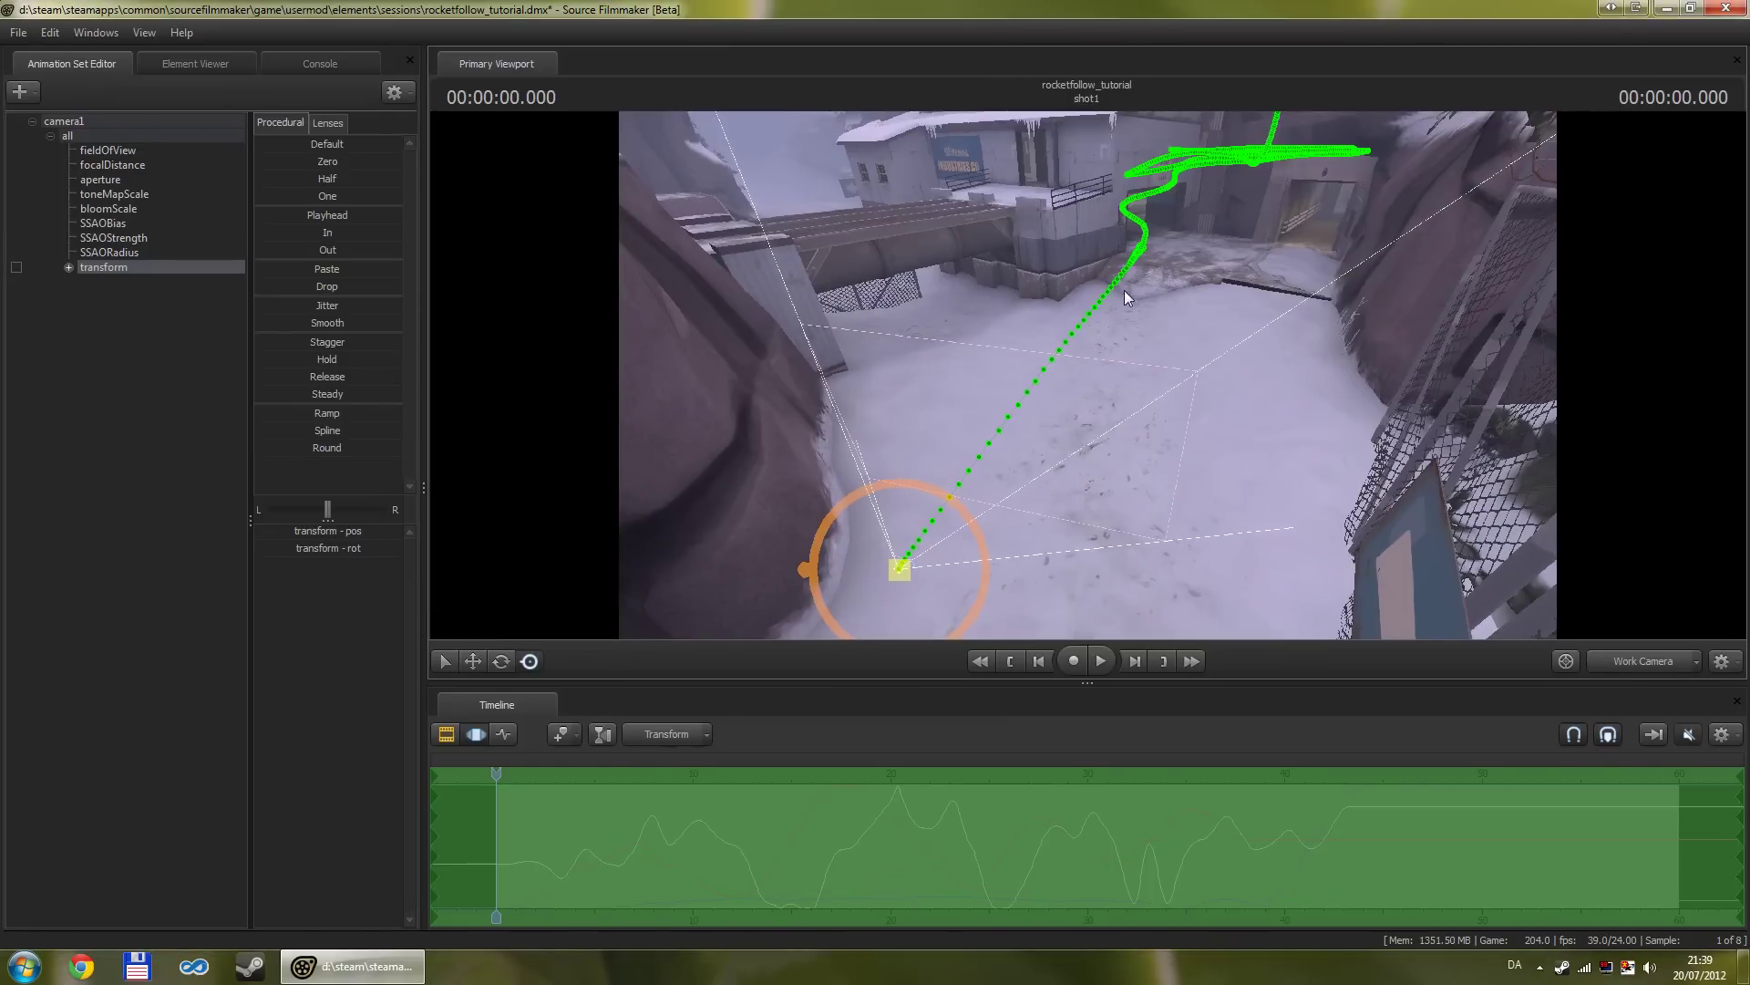
left_click_drag(1127, 288, 1021, 328)
left_click_drag(880, 358, 1020, 420)
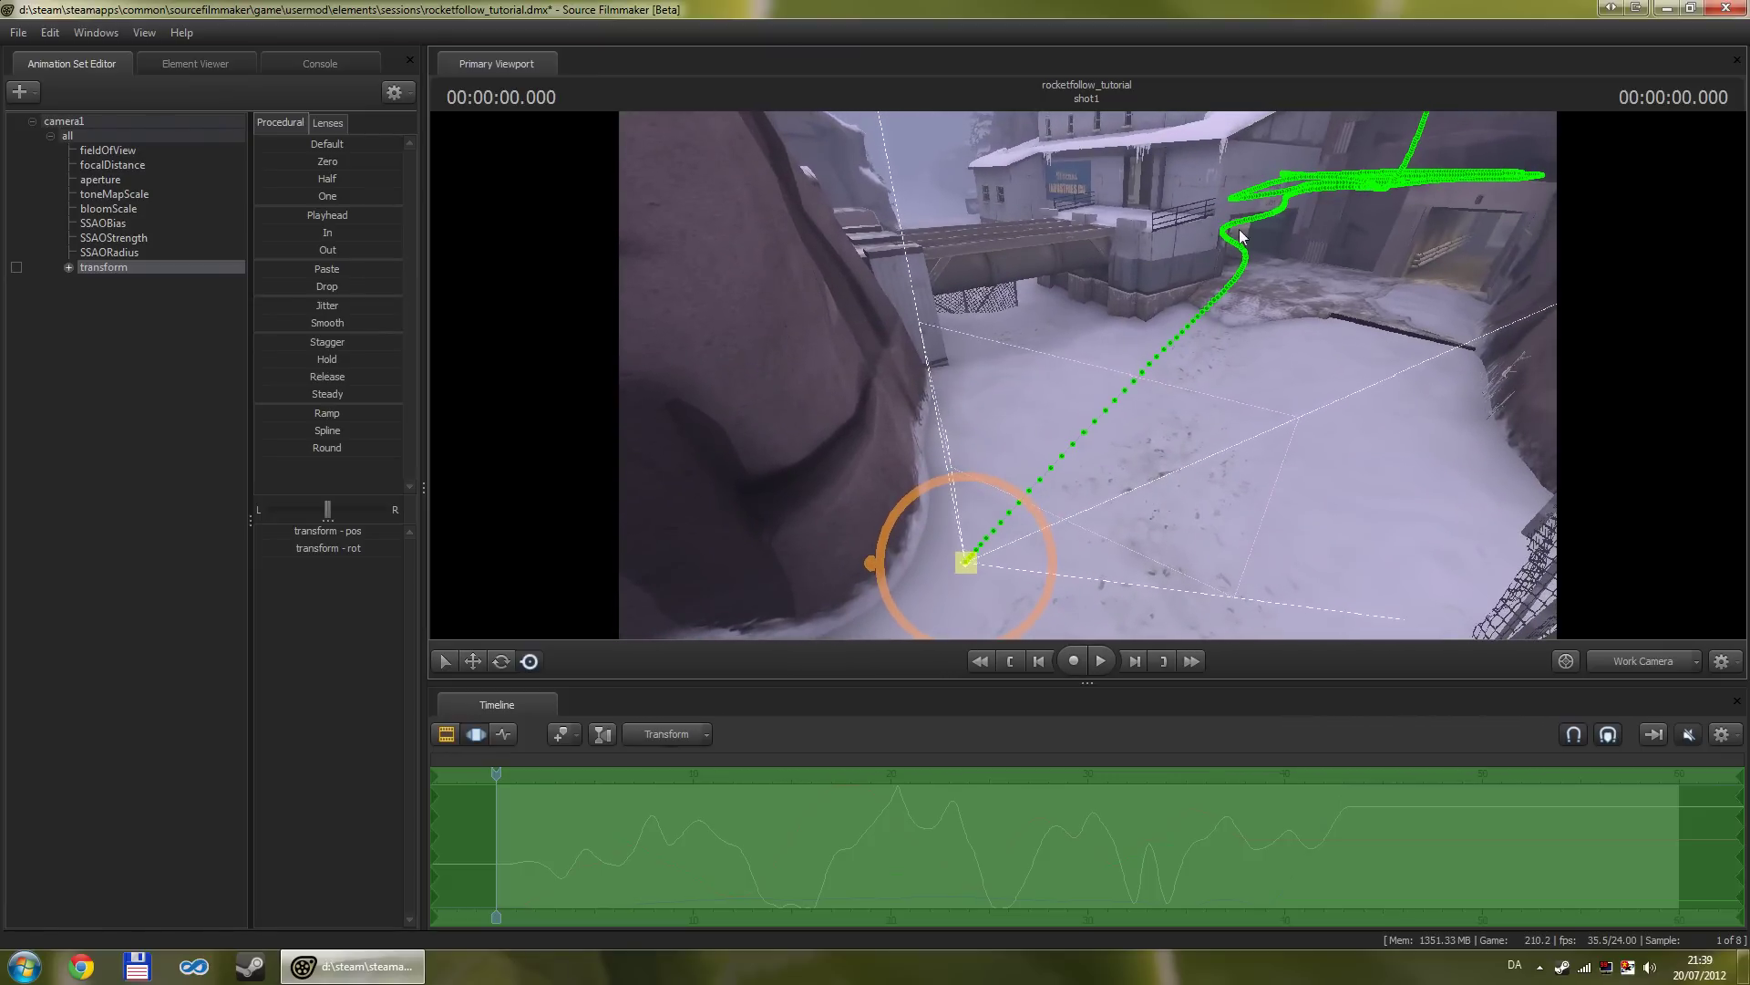
right_click(117, 455)
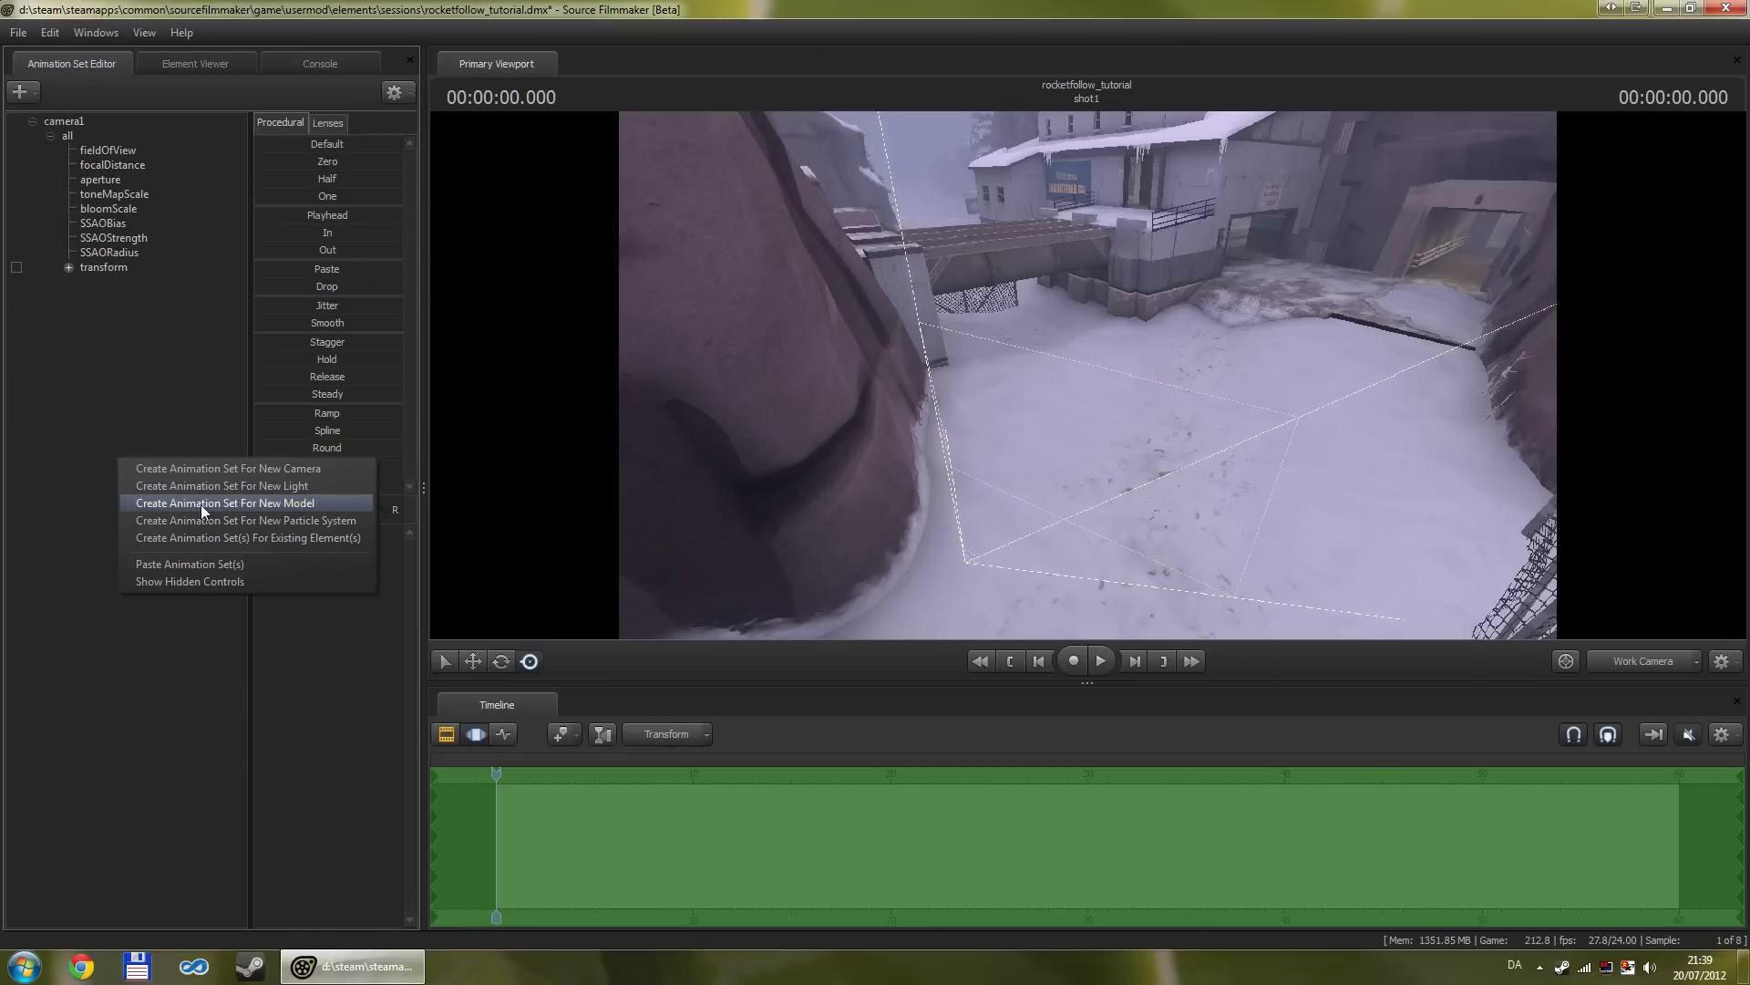
left_click(260, 502)
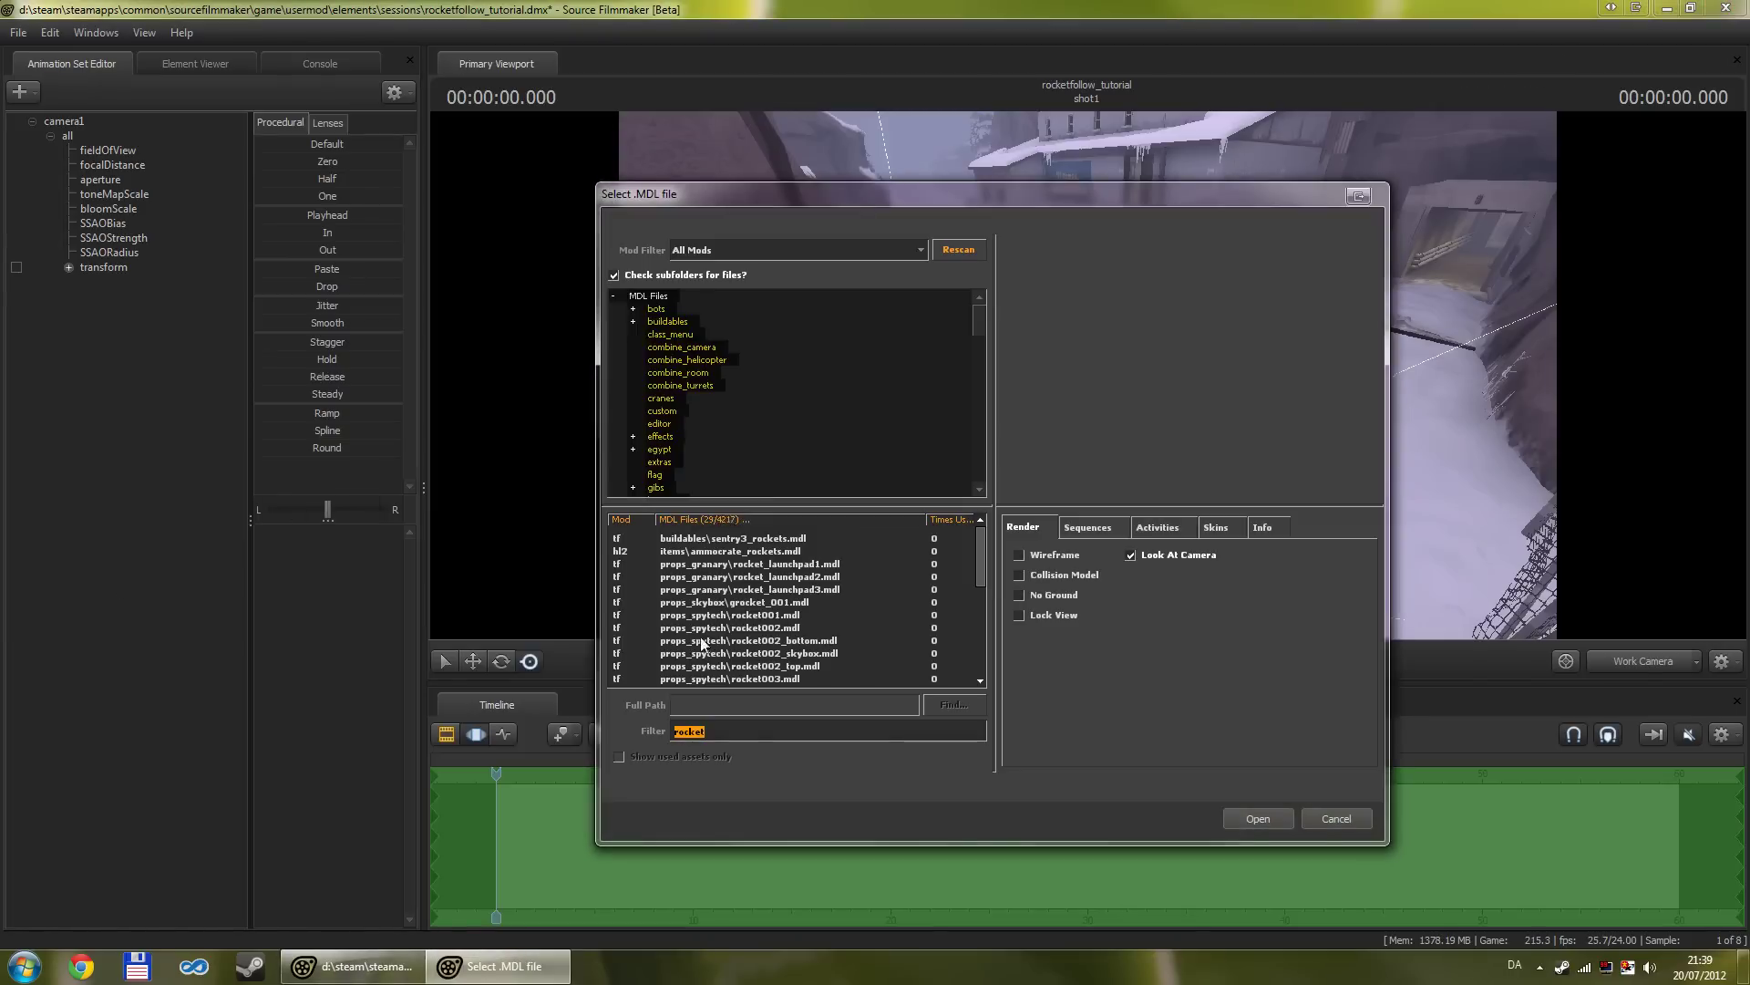
left_click(680, 733)
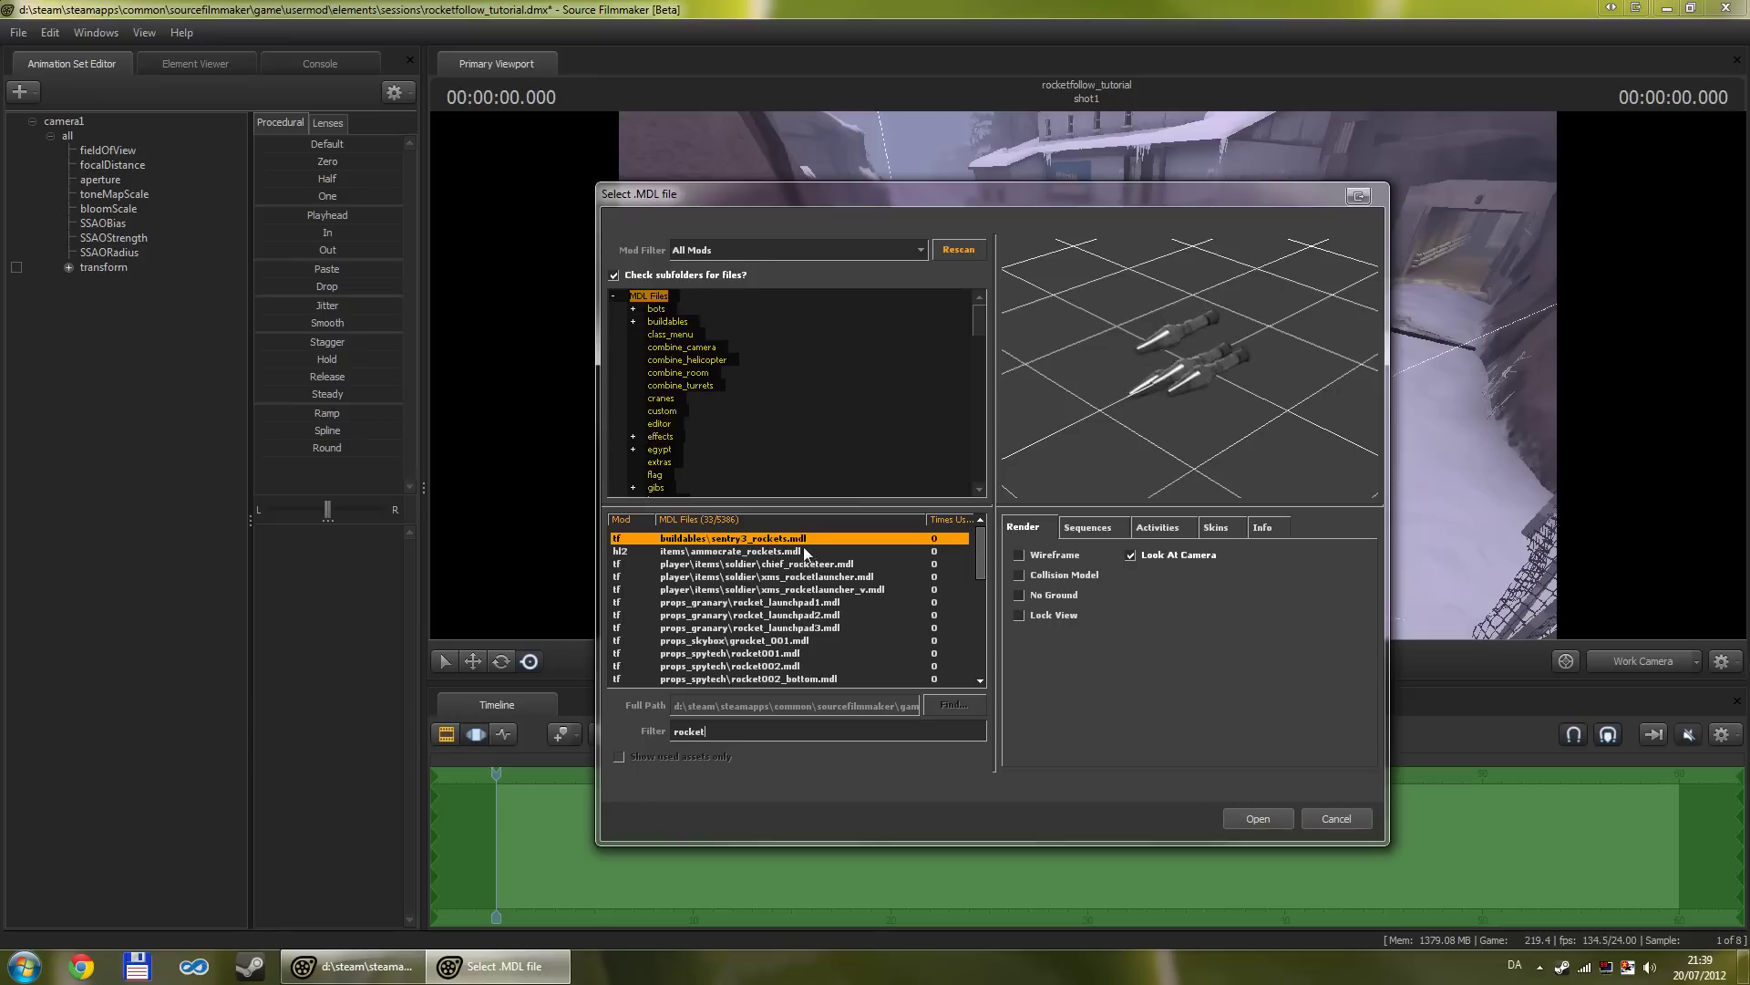
mouse_move(1163, 376)
left_mouse_down()
mouse_move(1231, 347)
mouse_move(1212, 310)
mouse_move(1276, 333)
mouse_move(1231, 314)
mouse_move(1158, 387)
mouse_move(1194, 374)
mouse_move(1163, 376)
left_mouse_up()
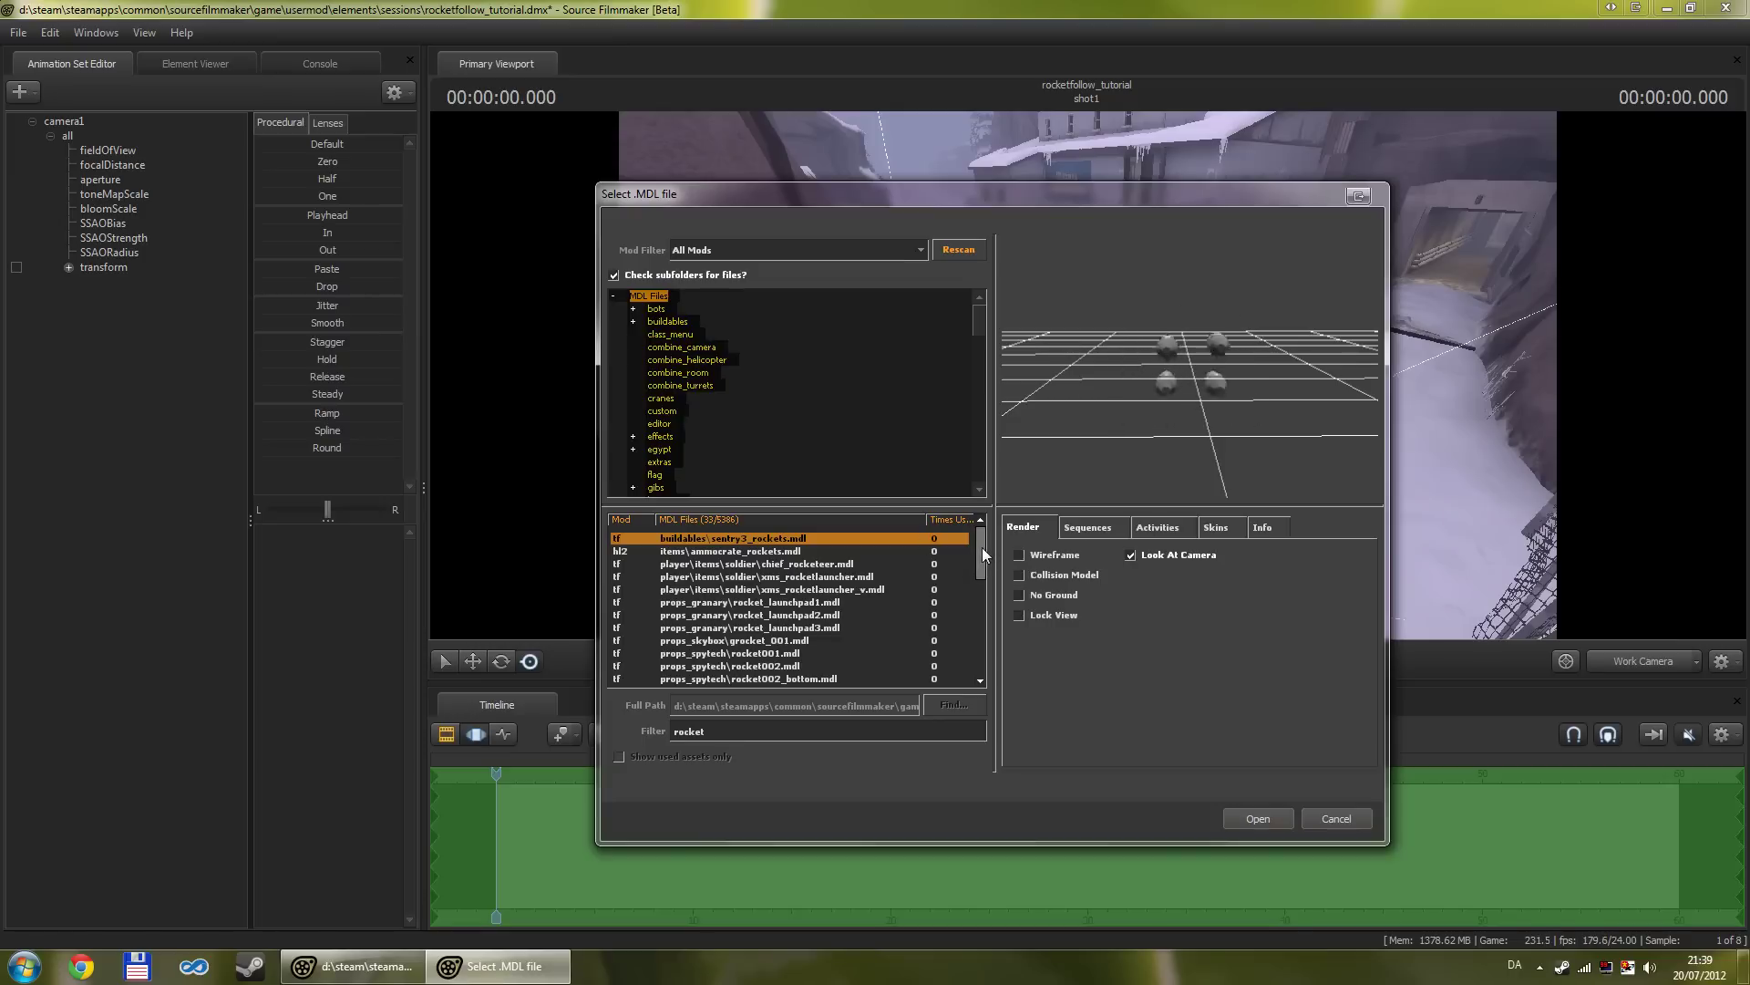
left_click_drag(982, 547, 981, 663)
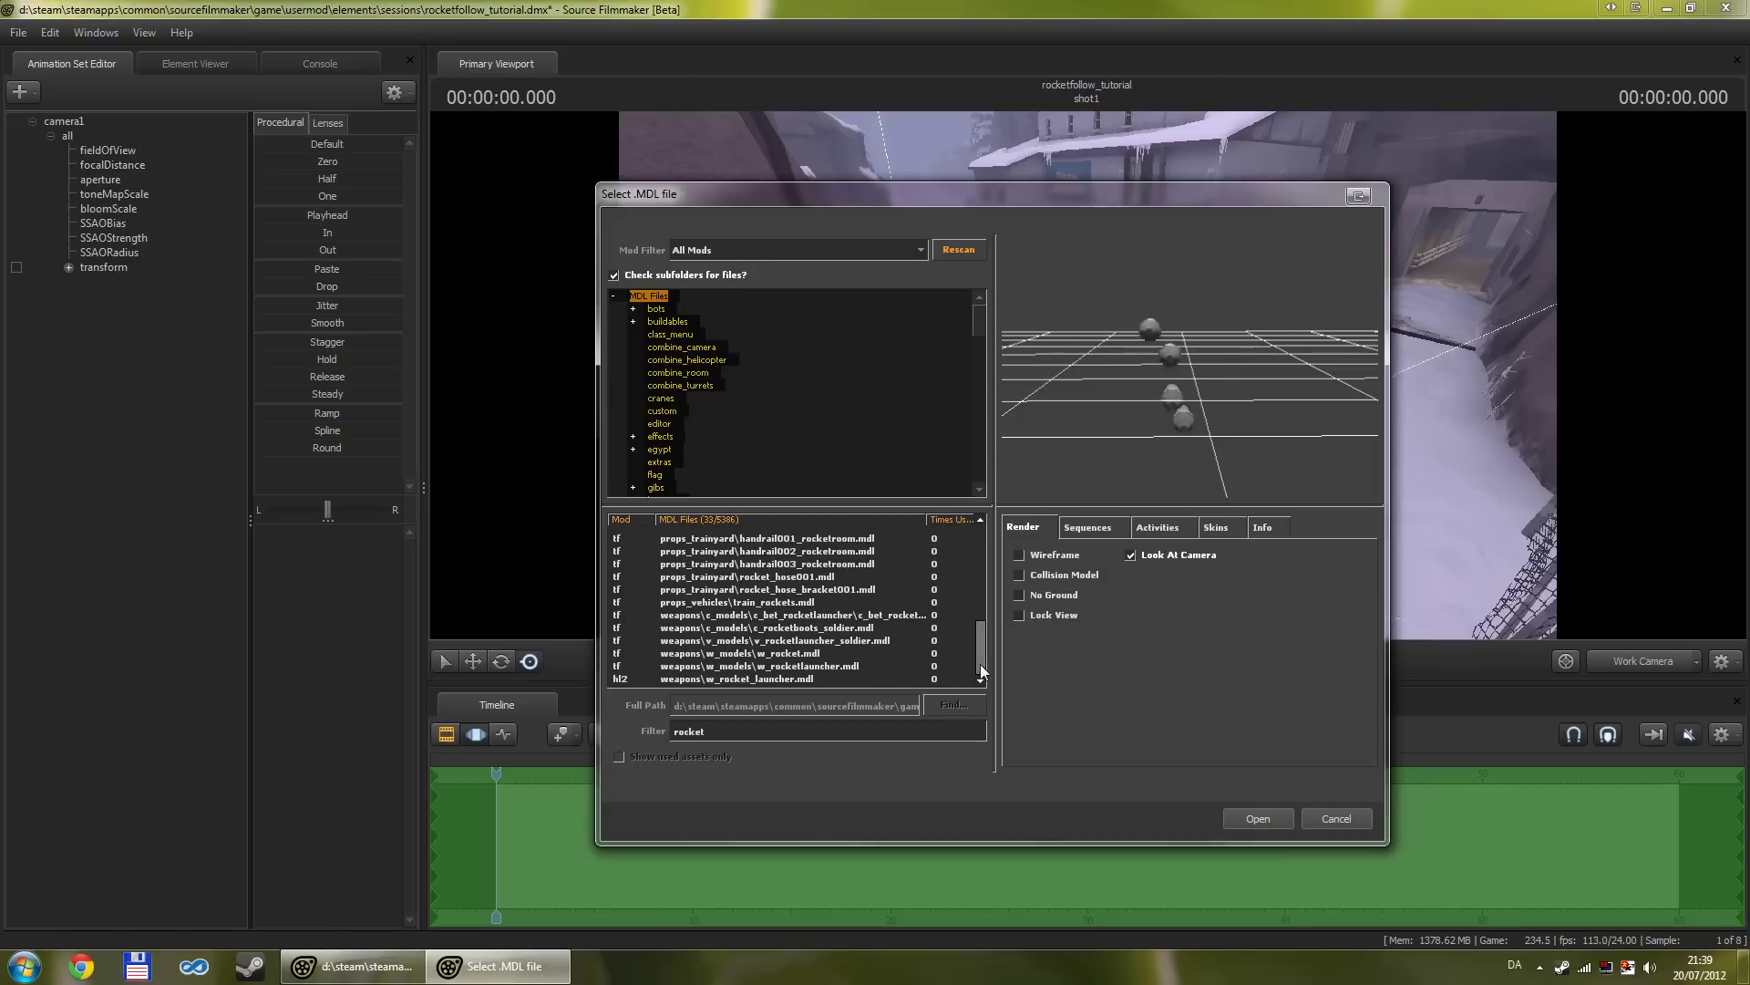
left_click(772, 655)
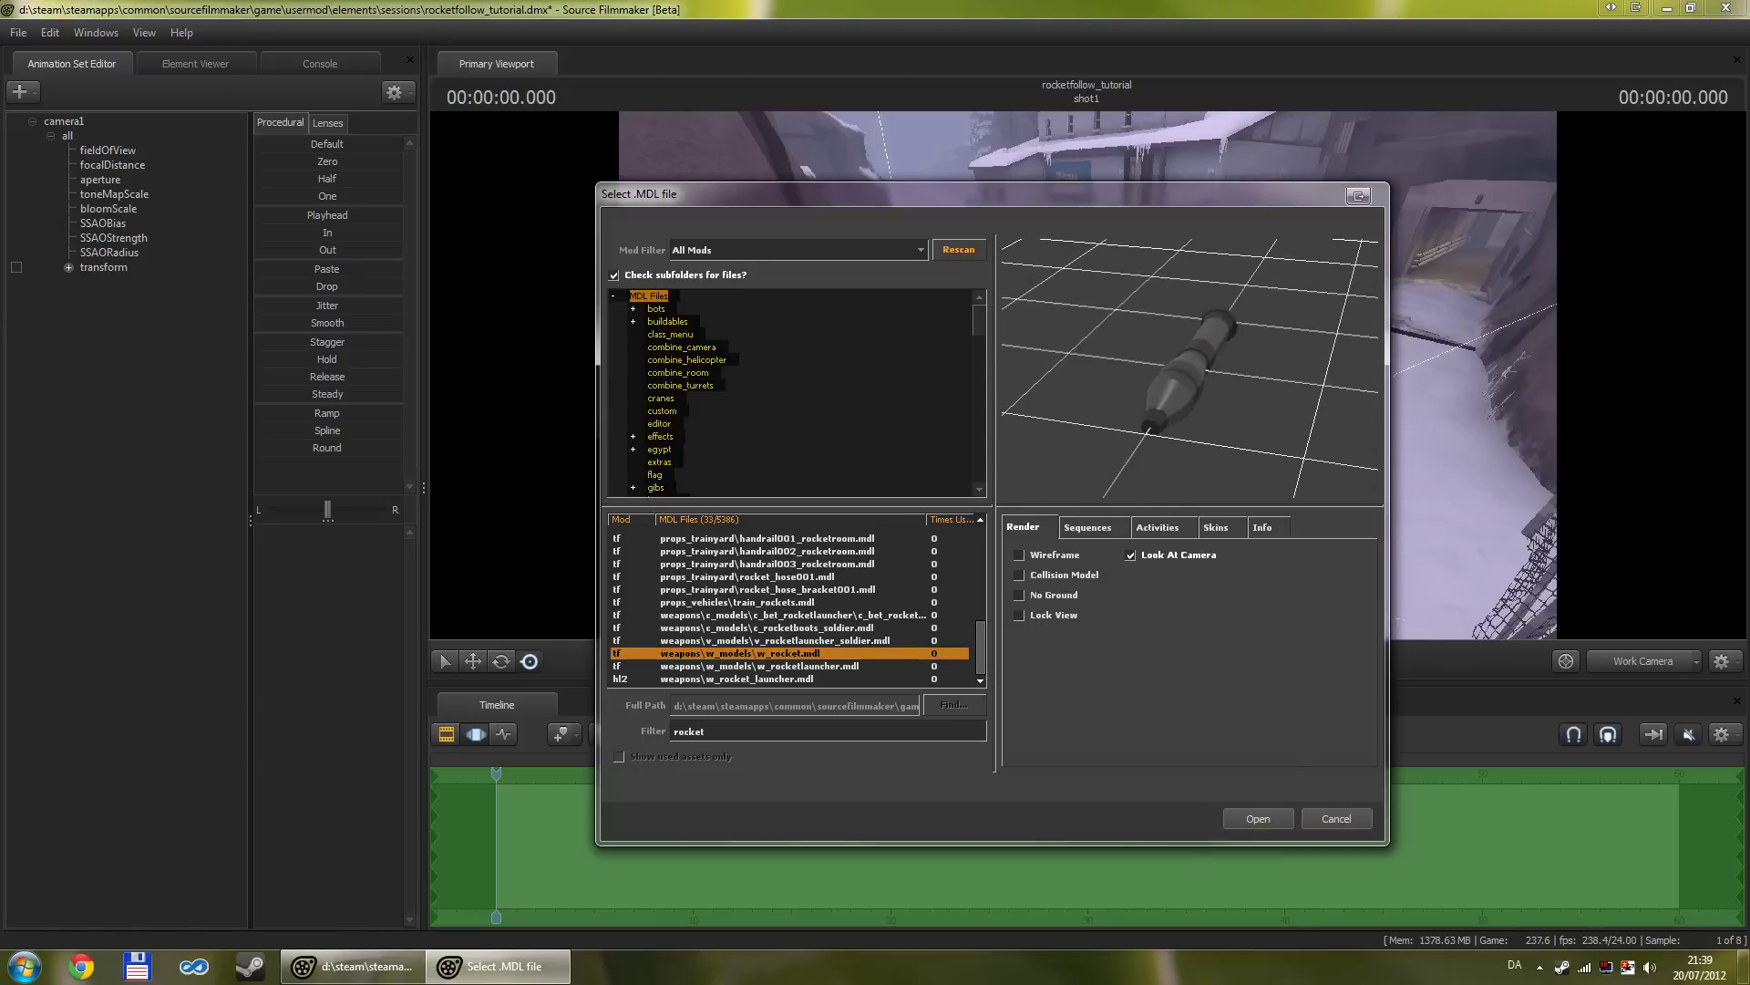
left_click_drag(1098, 474, 1153, 495)
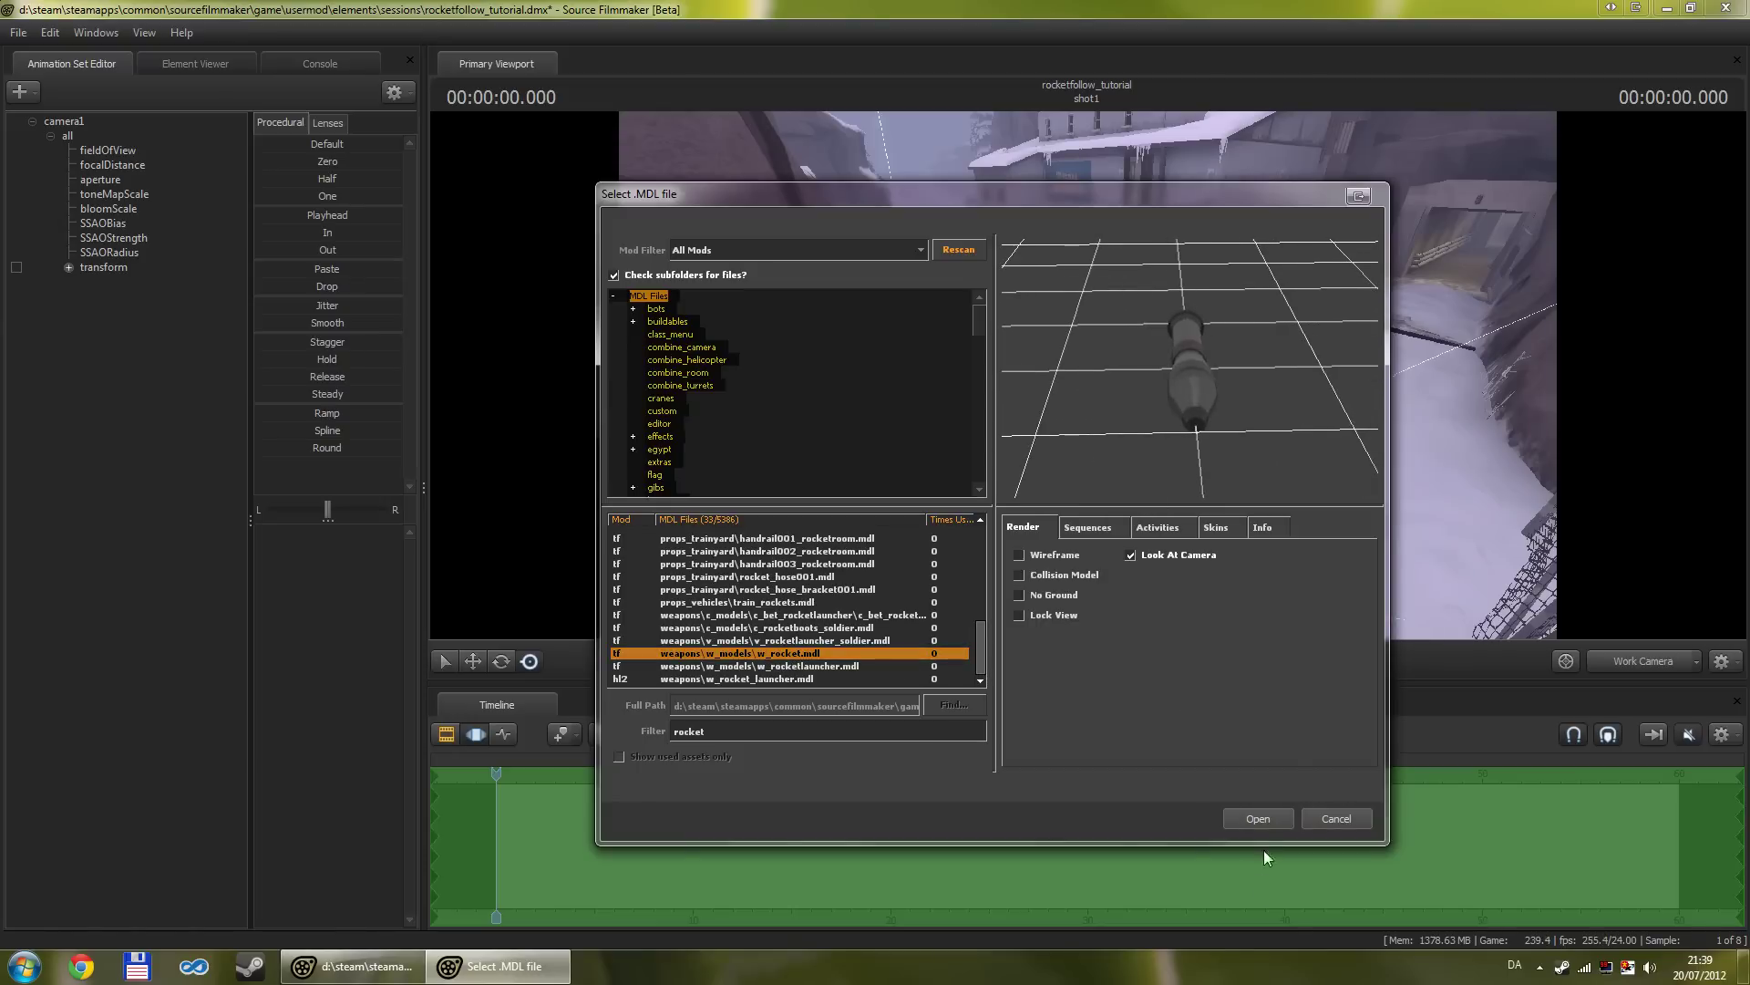
left_click(1260, 819)
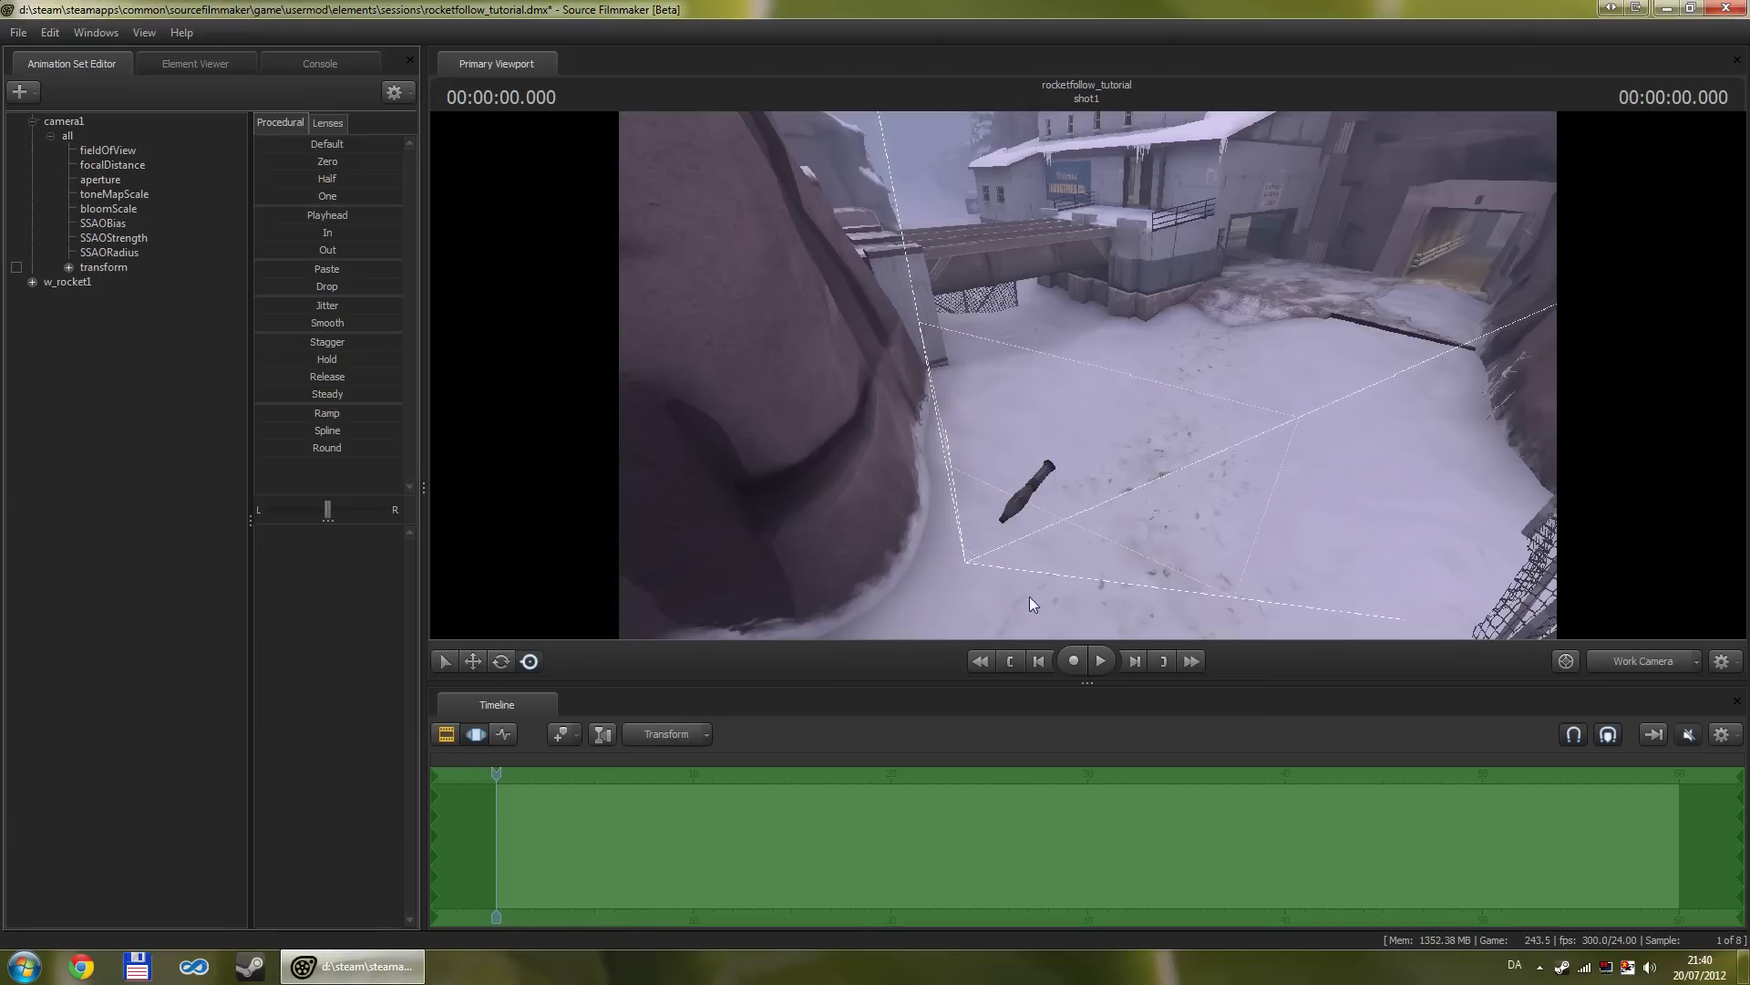
Step: Select the rootTransform of w_rocket1 and change its rotation so the rocket's nose points along camera1's flight direction
left_click_drag(906, 567, 843, 615)
key("w")
key("w")
key("s")
key("w")
key("s")
left_click_drag(880, 494, 877, 488)
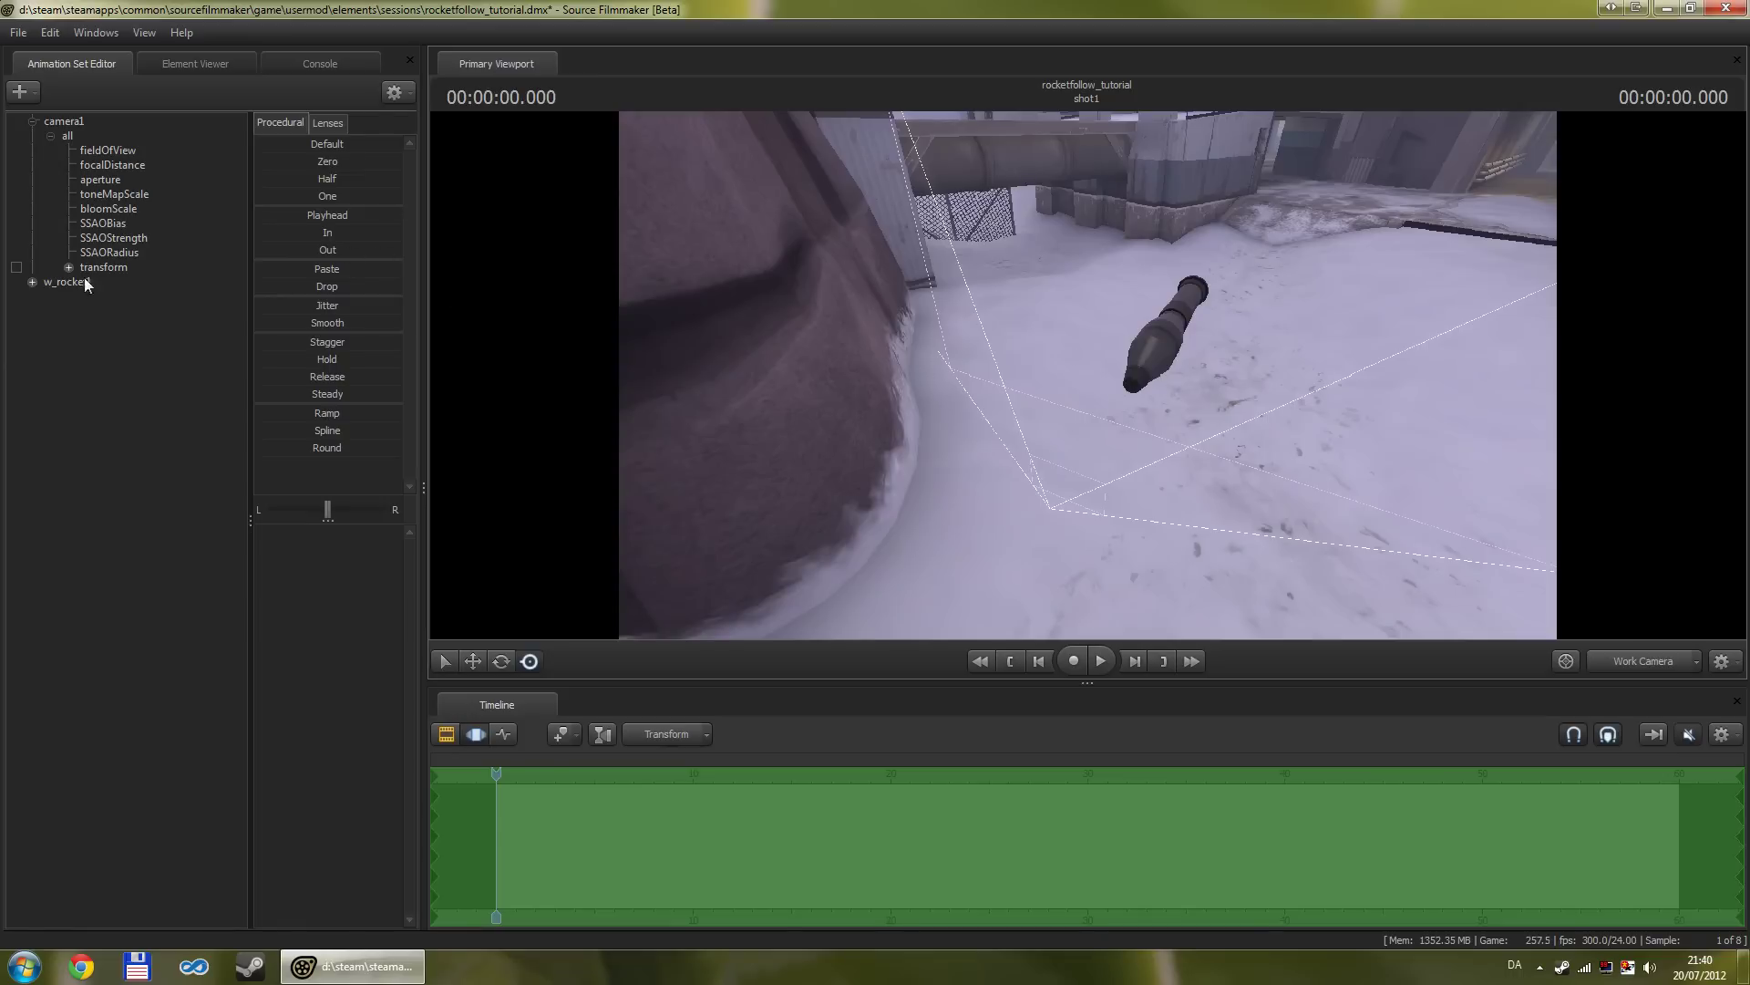
left_click(33, 281)
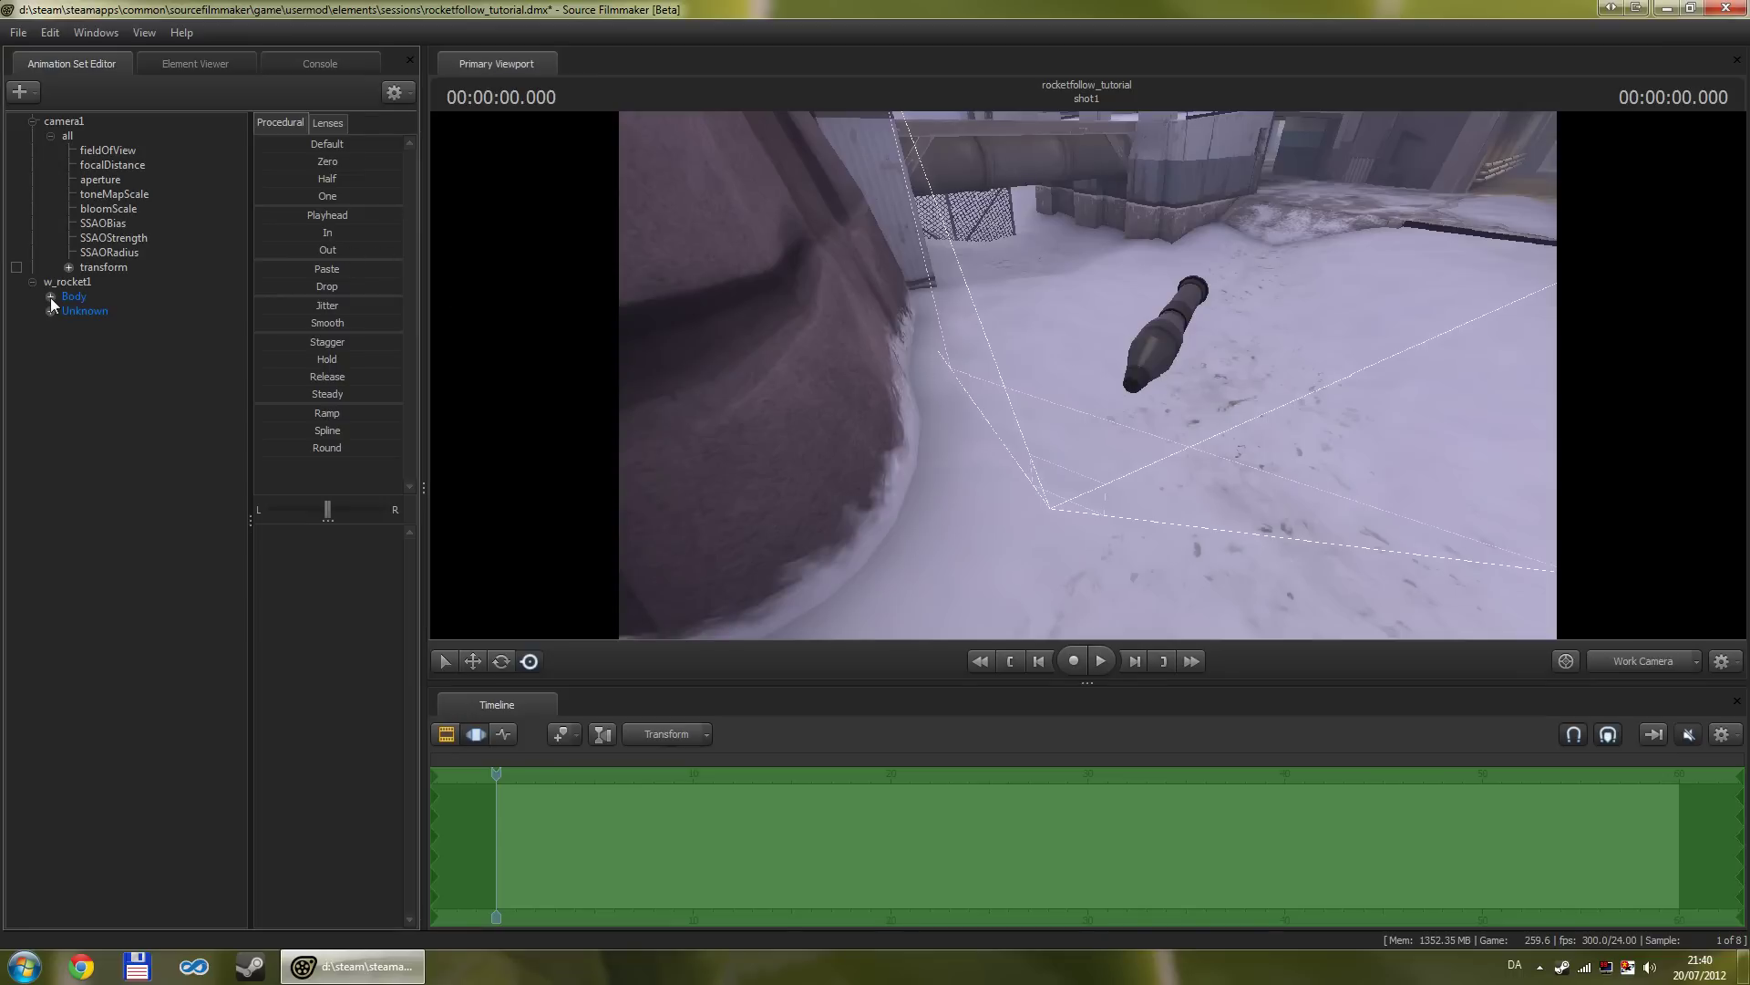
left_click(52, 297)
left_click(112, 311)
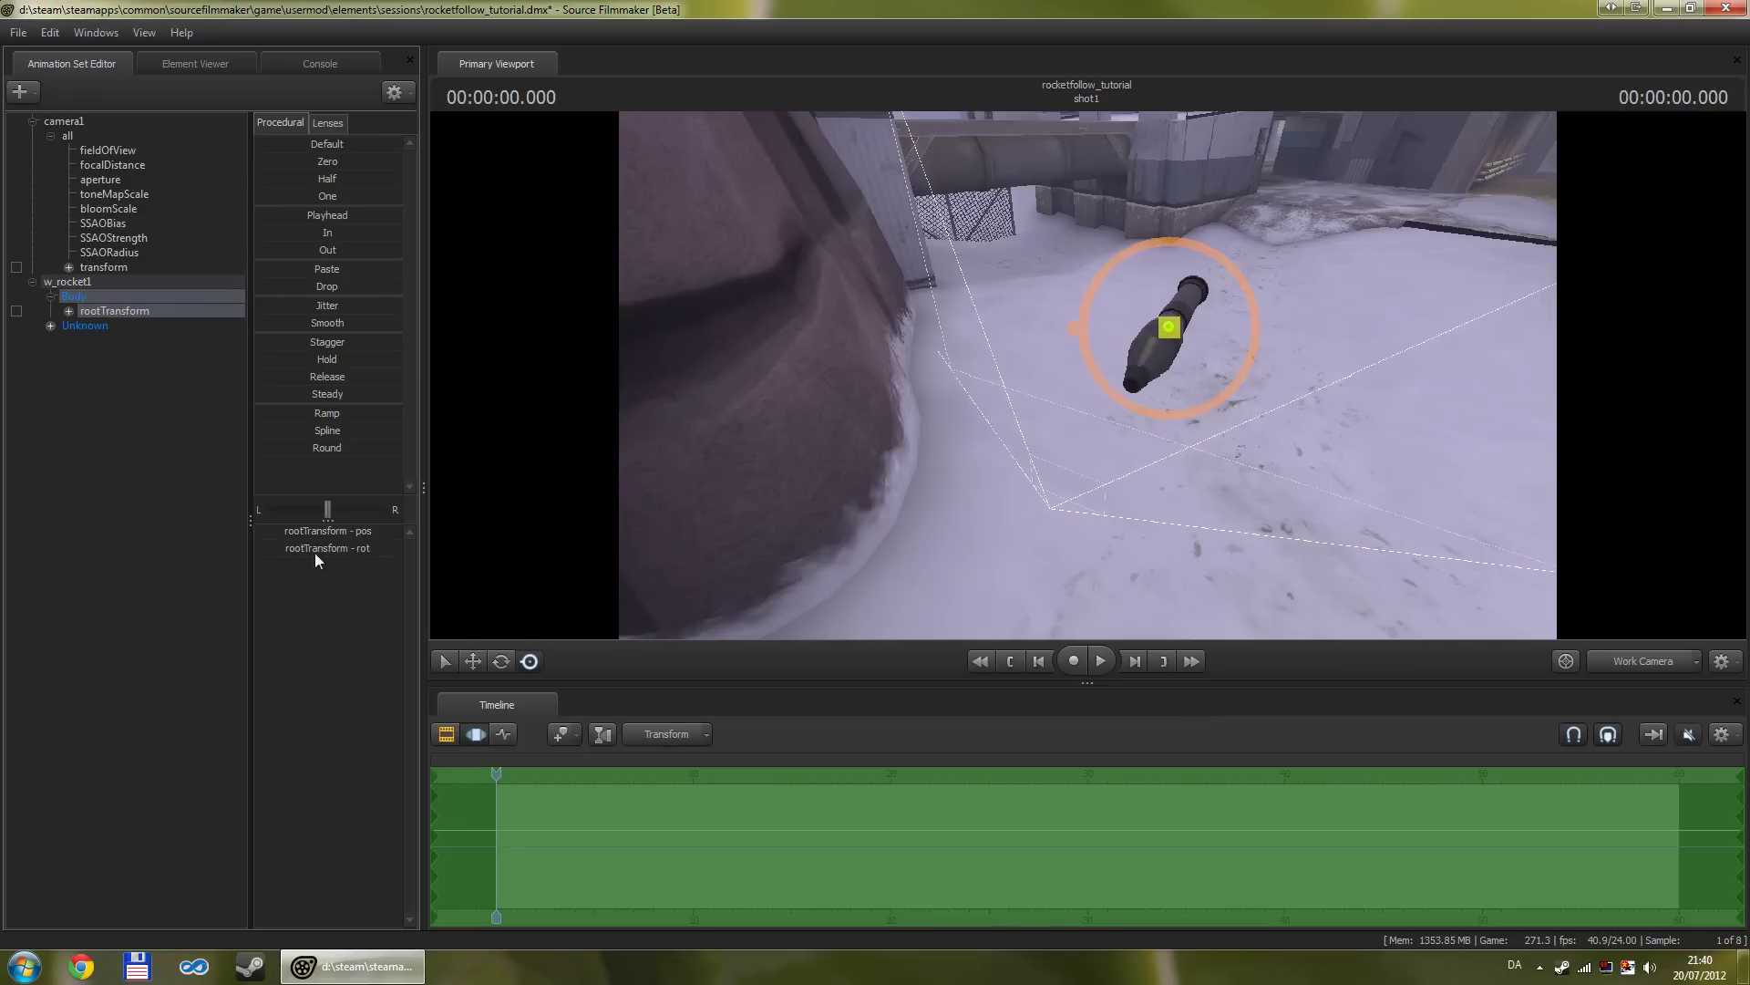
left_click(353, 549)
key("Return")
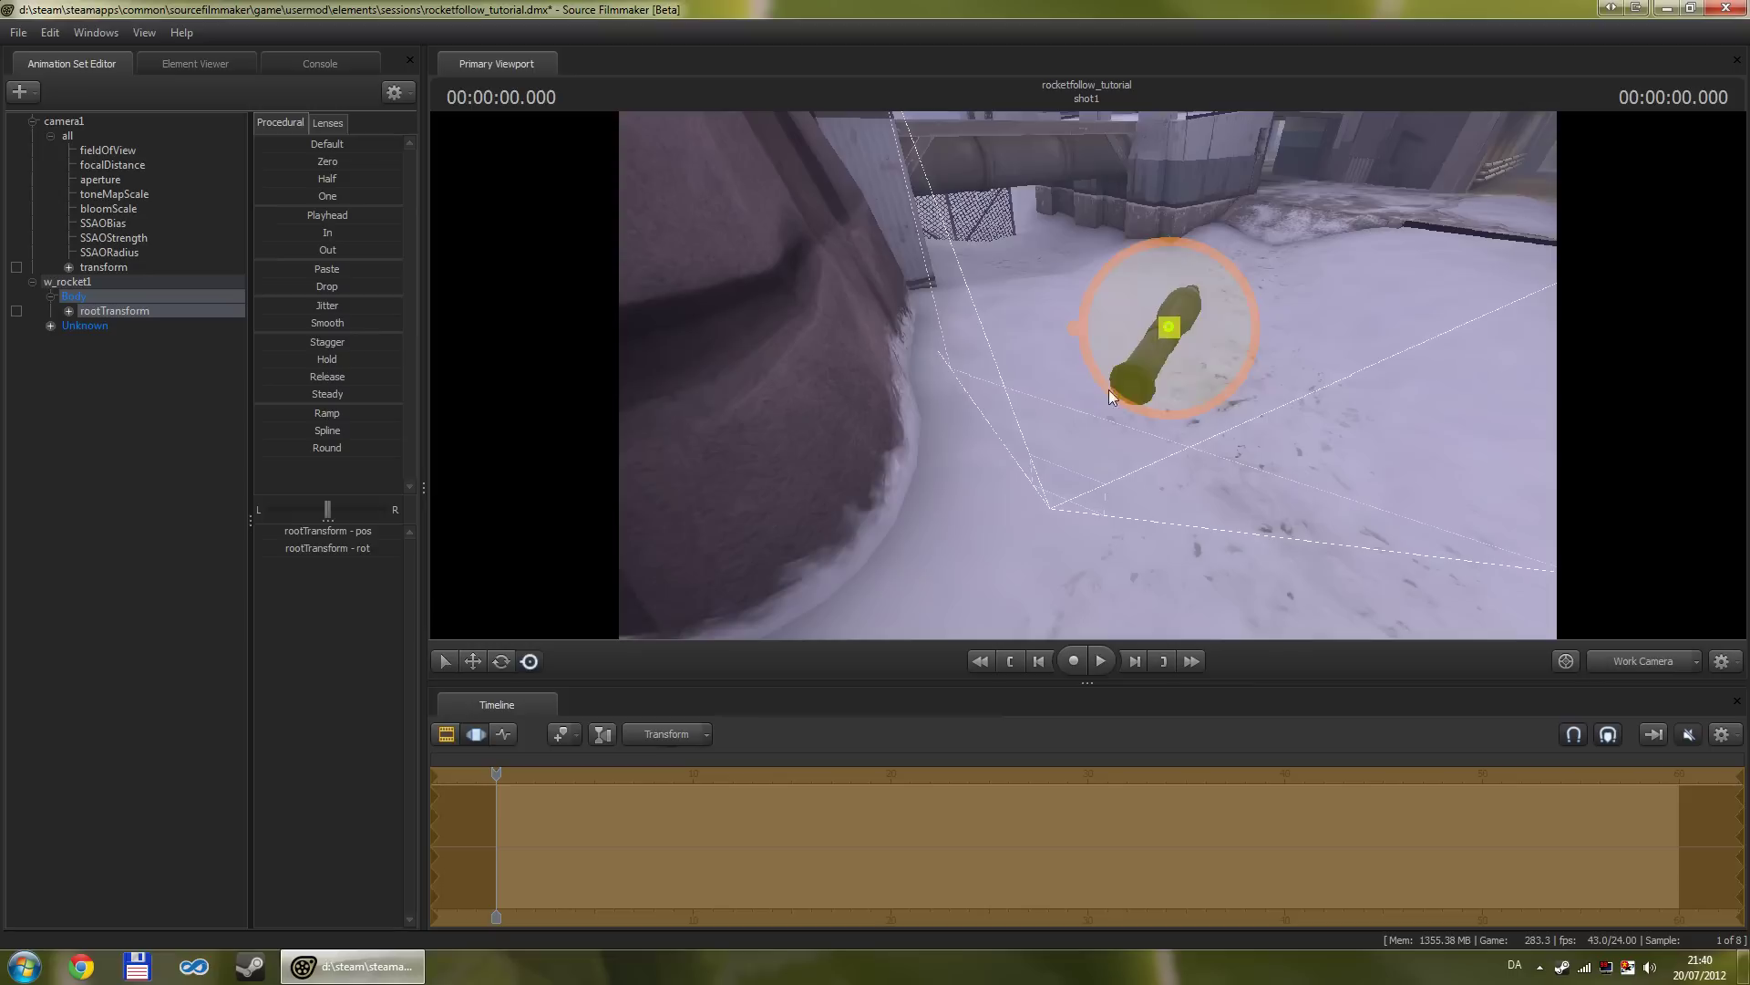
Step: Move the rocket onto camera1's starting position, aligning it with the camera seen from above and from the side
left_click_drag(1090, 501, 1066, 532)
key("w")
key("a")
key("s")
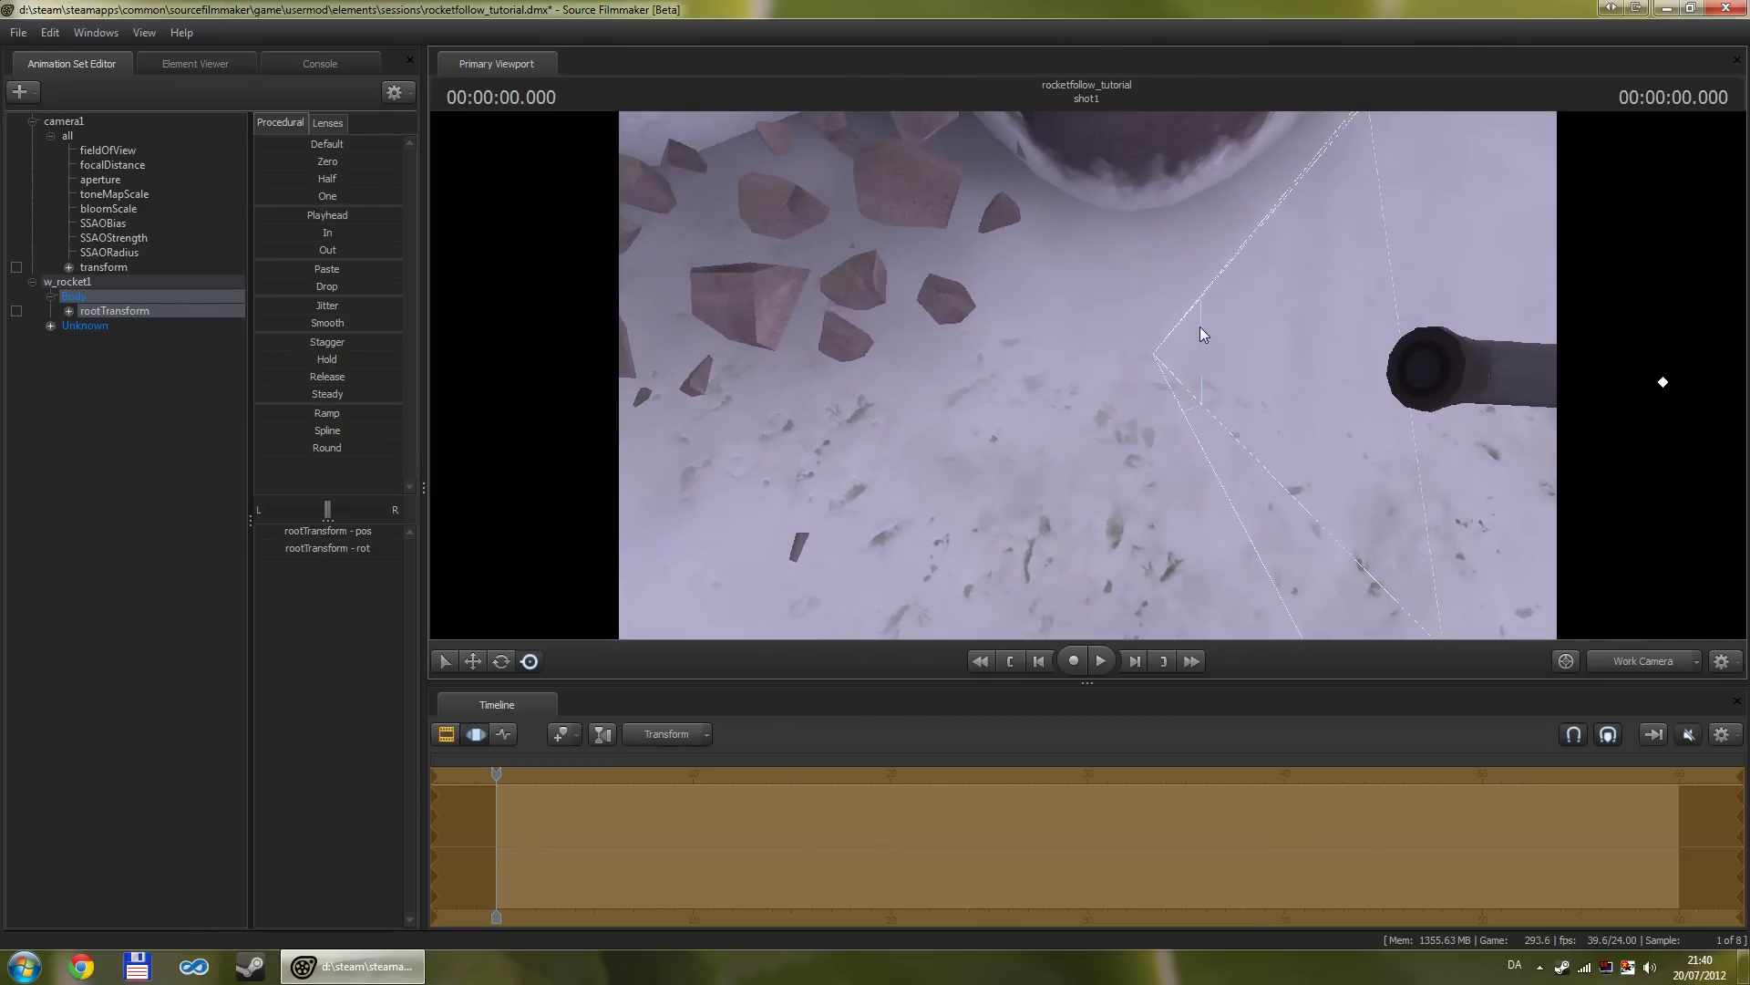
left_click_drag(1199, 327, 1087, 375)
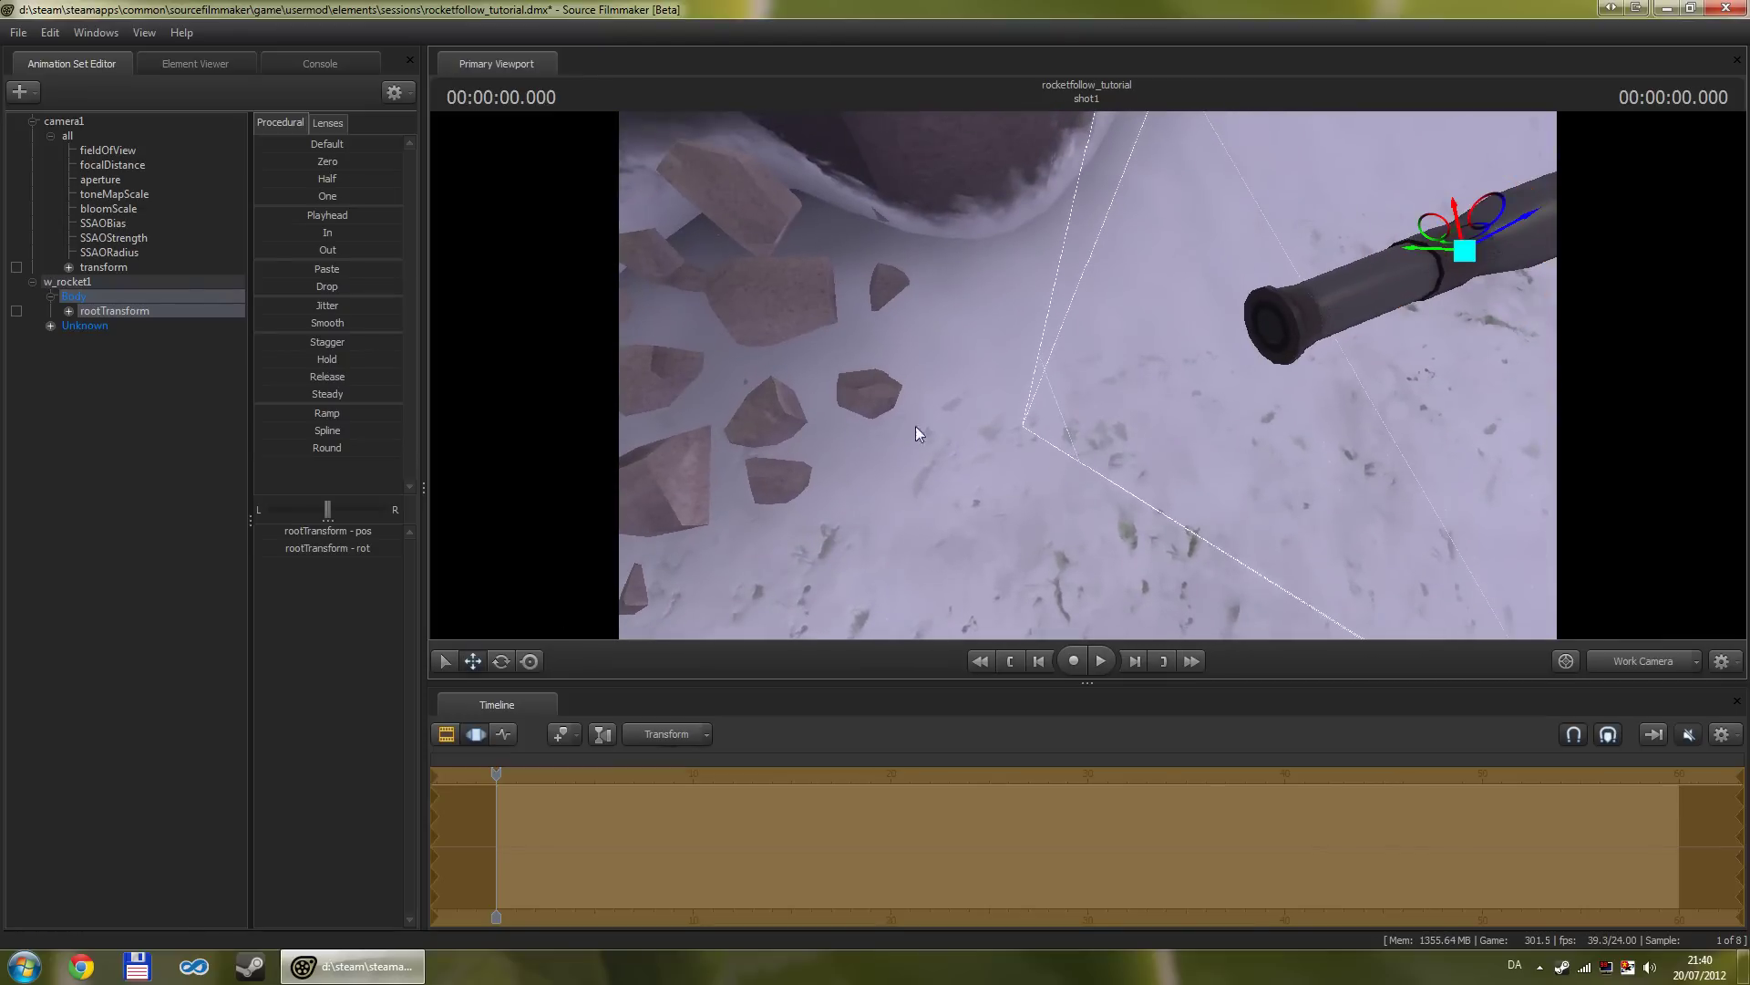
left_click_drag(1420, 221, 1066, 383)
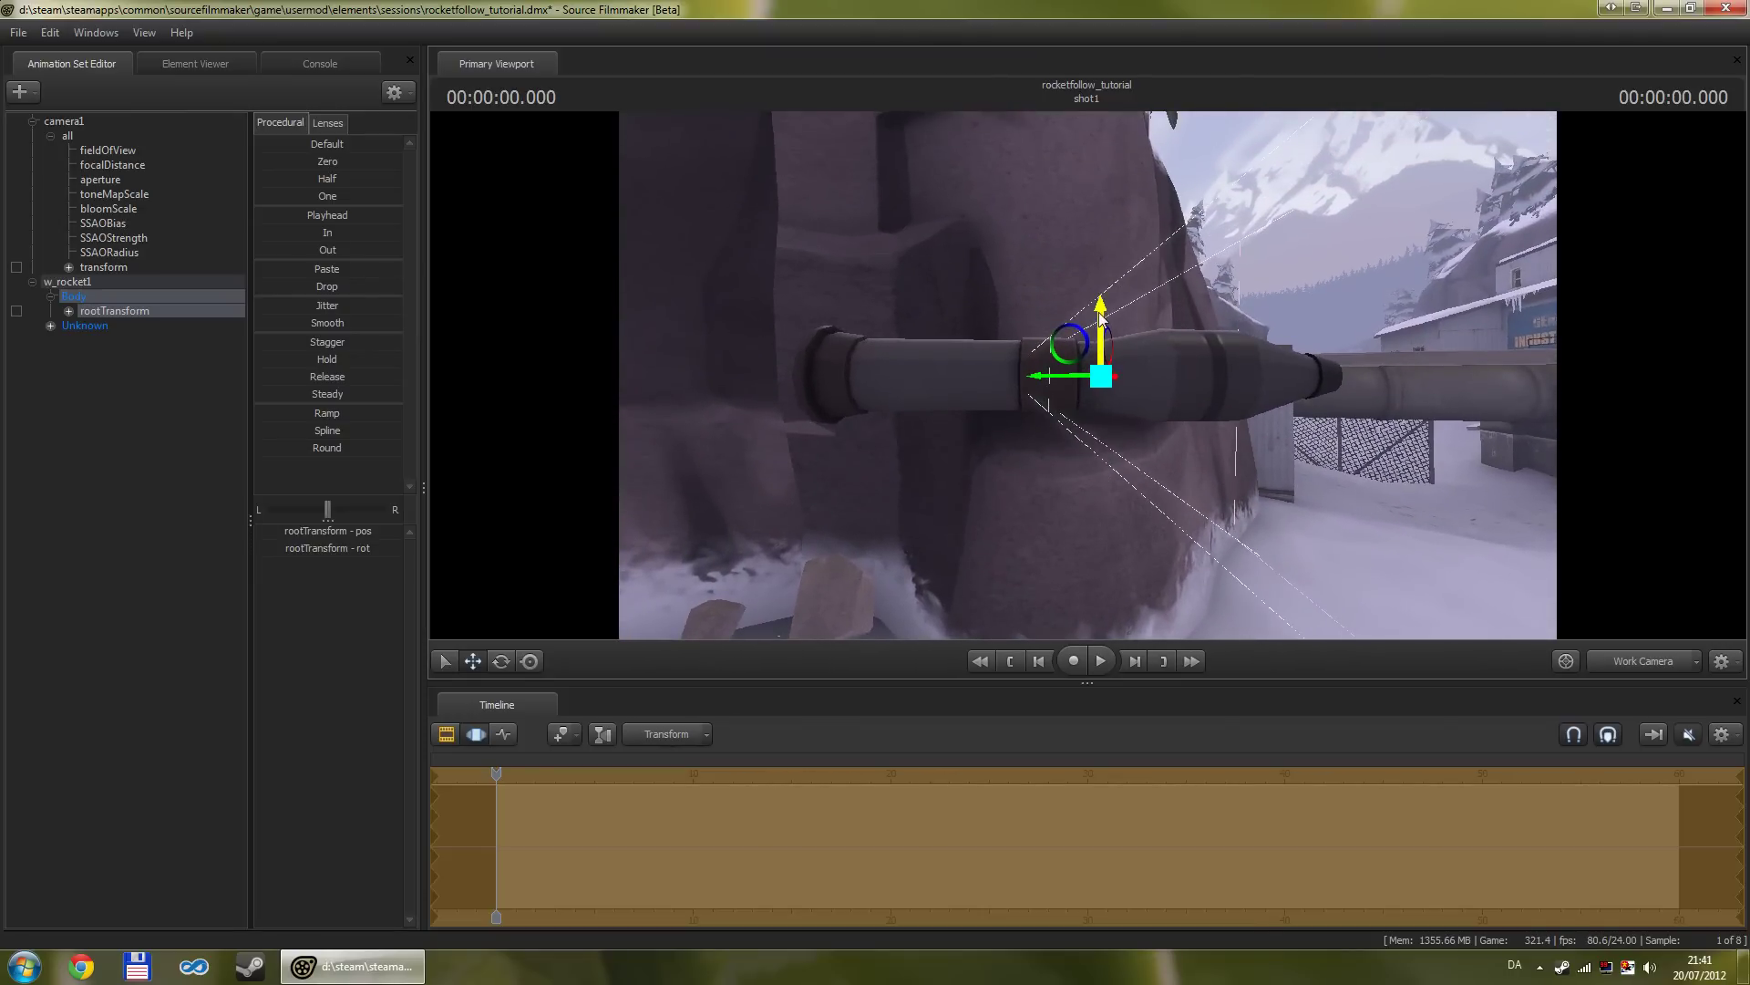
left_click_drag(1089, 352, 1091, 383)
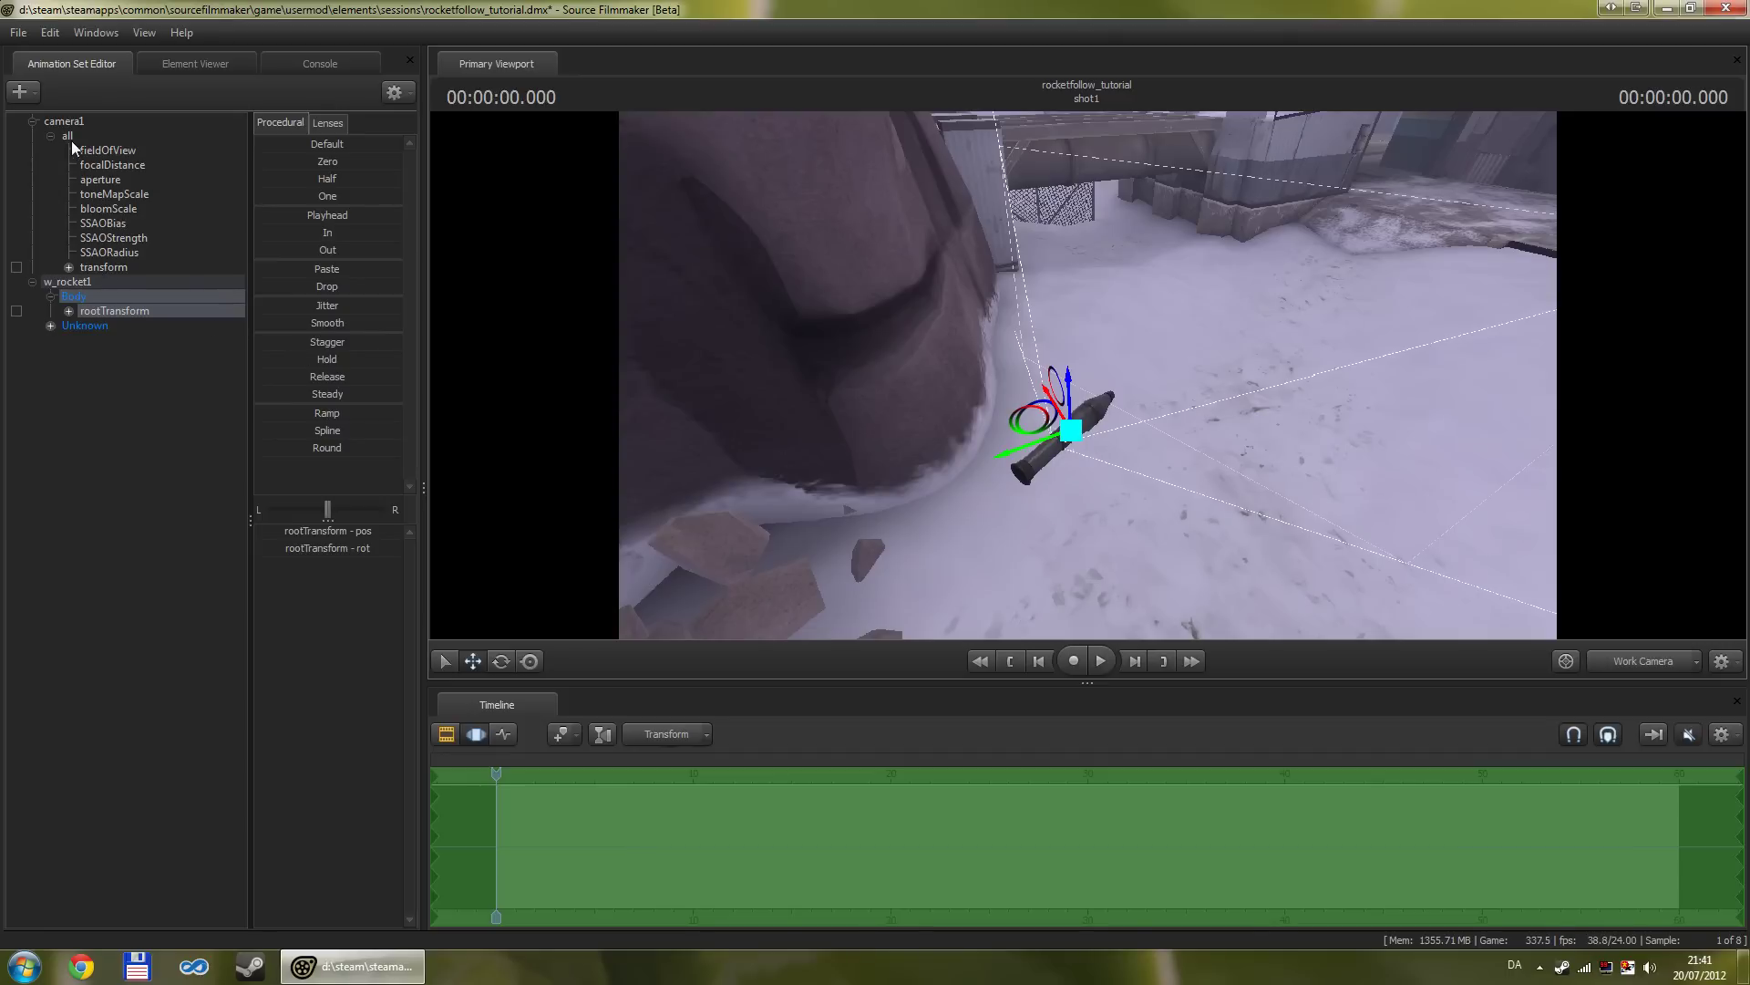
Step: Transfer camera1's motion to the rocket by locking rootTransform to camera1's transform, applying the Playhead preset, and releasing the lock
left_click(98, 265)
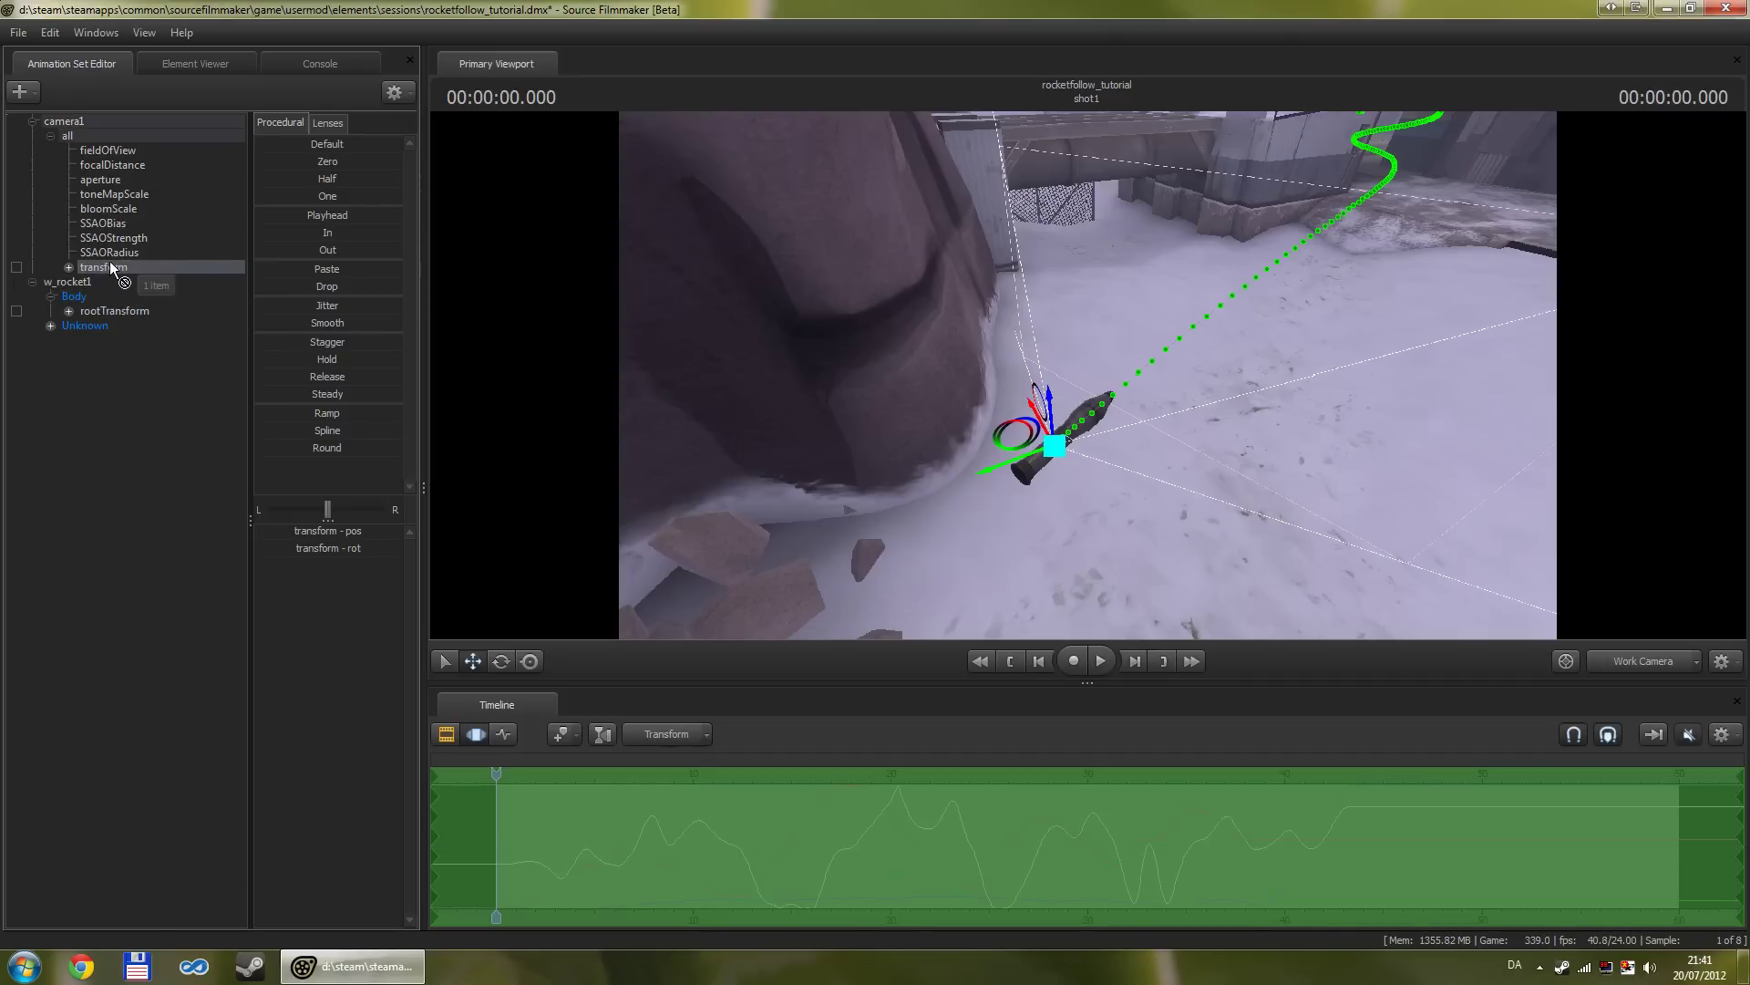
left_click_drag(109, 261, 110, 315)
left_click(121, 311)
left_click_drag(353, 215, 574, 236)
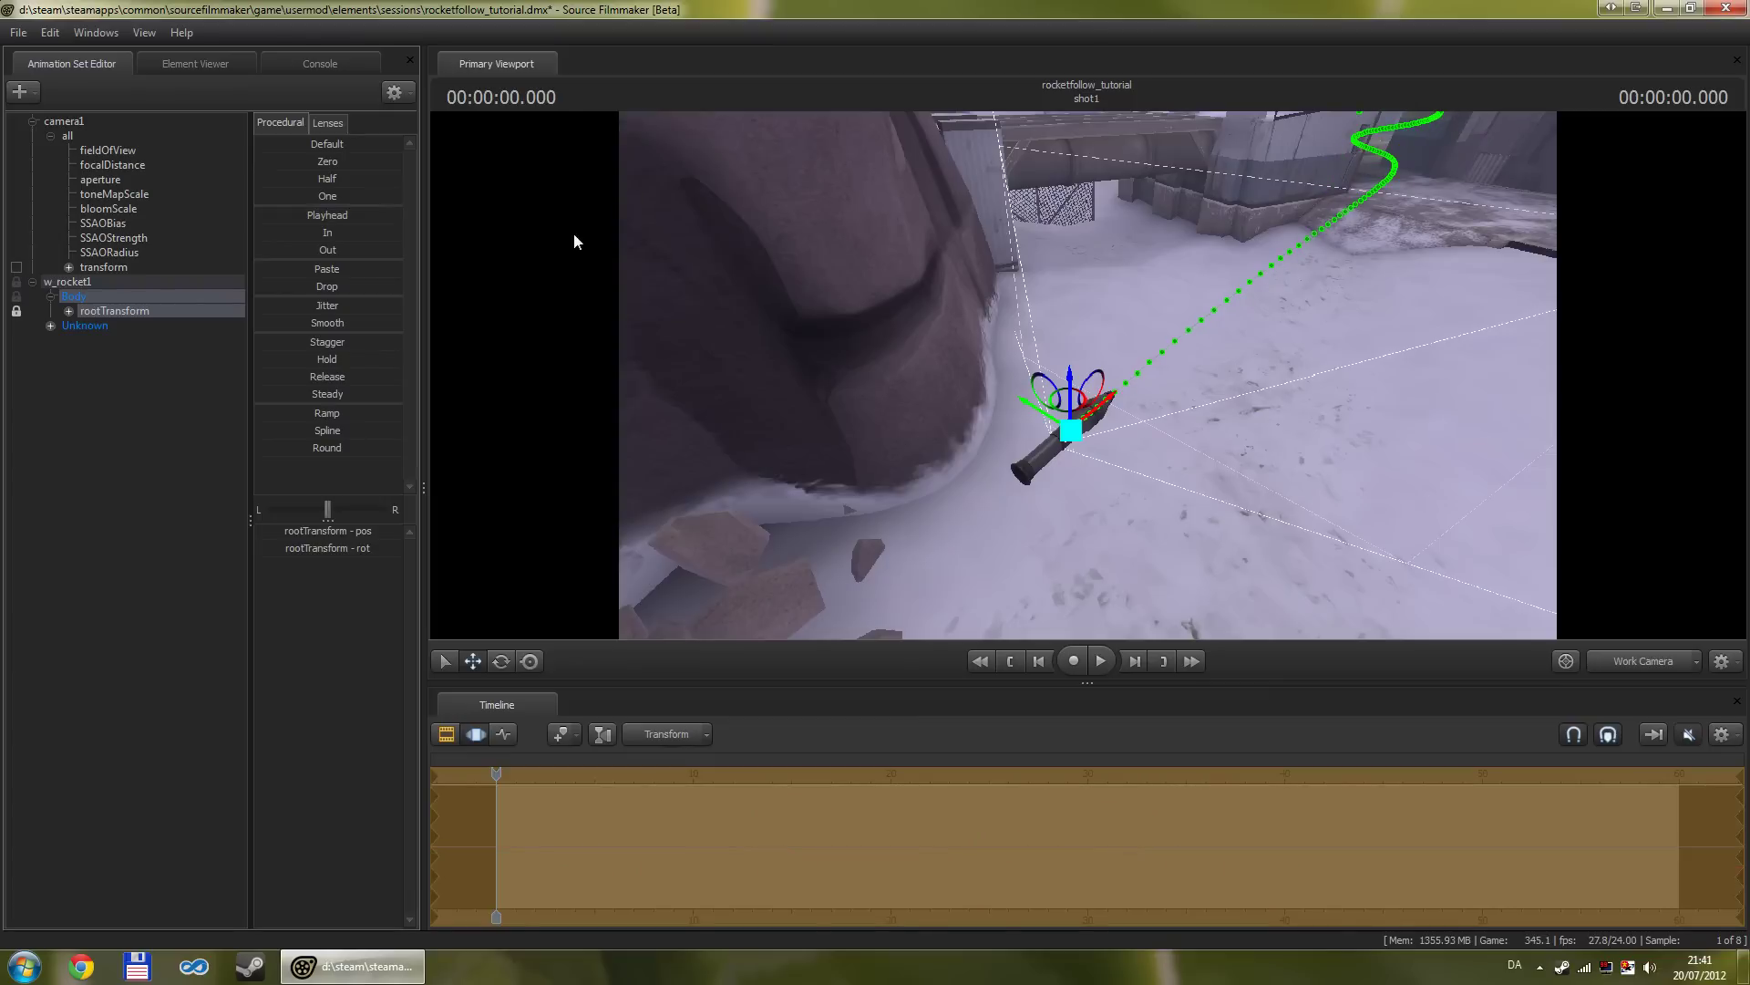
left_click(13, 319)
Step: Scrub the shot to check the rocket's motion, play it through camera1, and return to the start
mouse_move(494, 775)
left_mouse_down()
mouse_move(553, 775)
mouse_move(519, 776)
left_mouse_up()
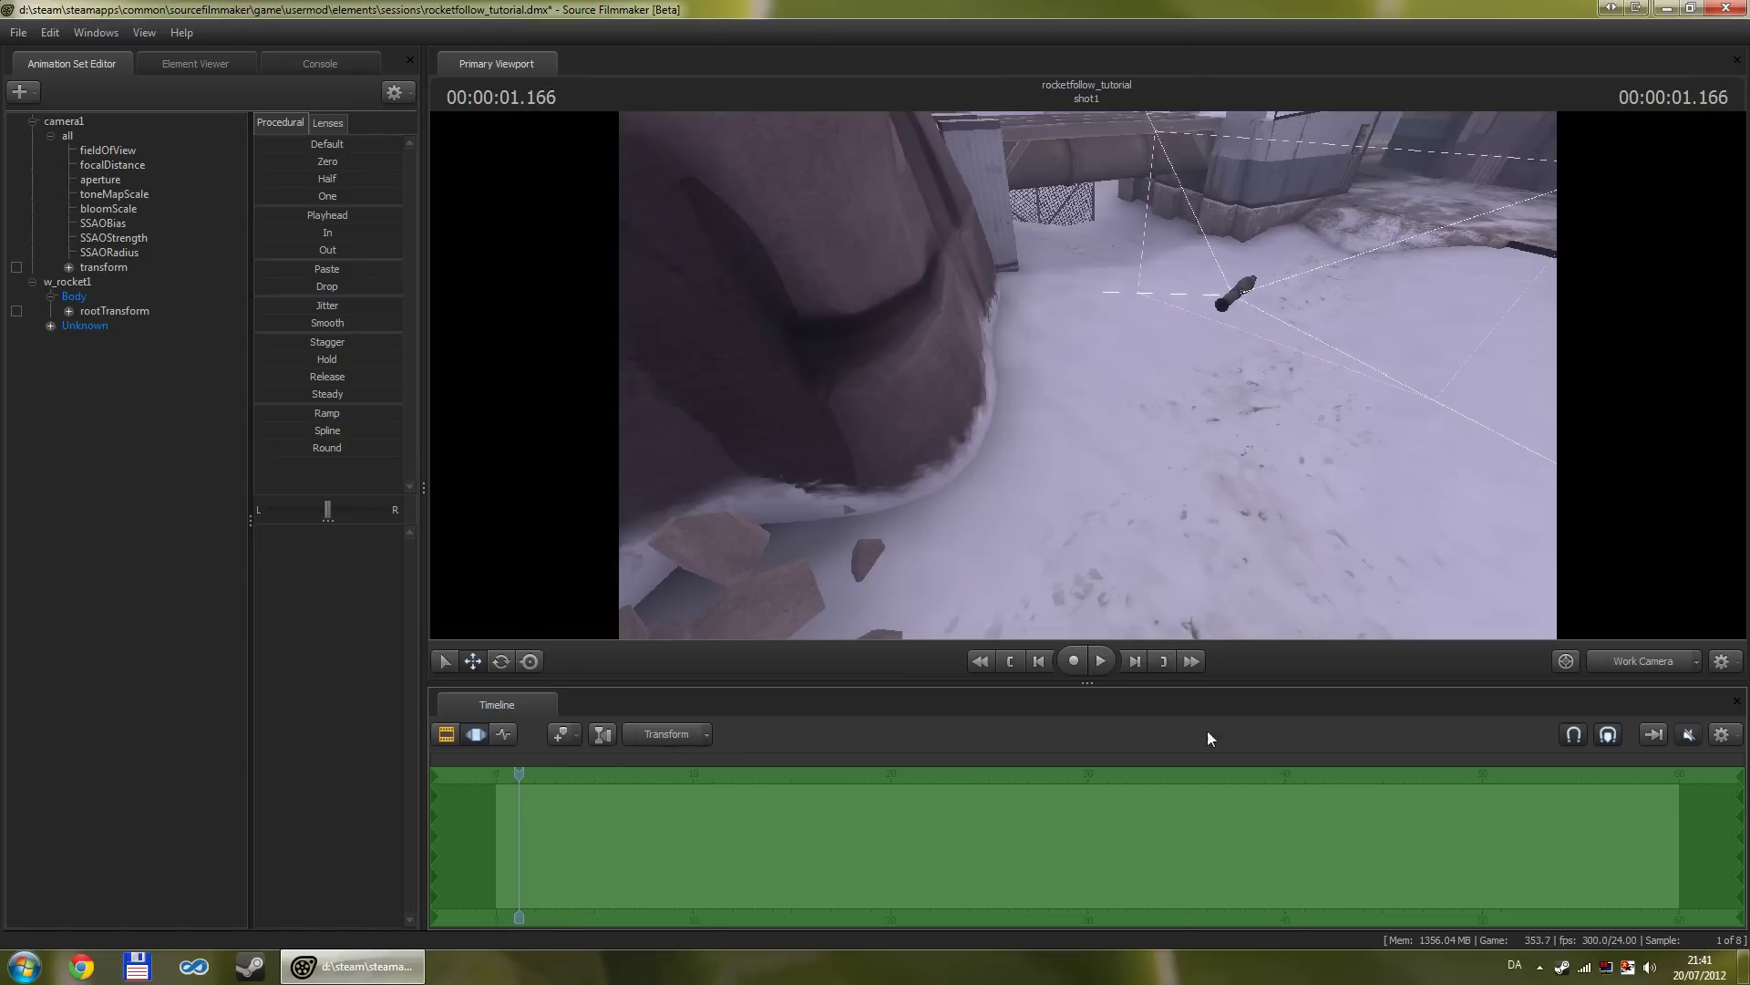
left_click(1644, 660)
key("space")
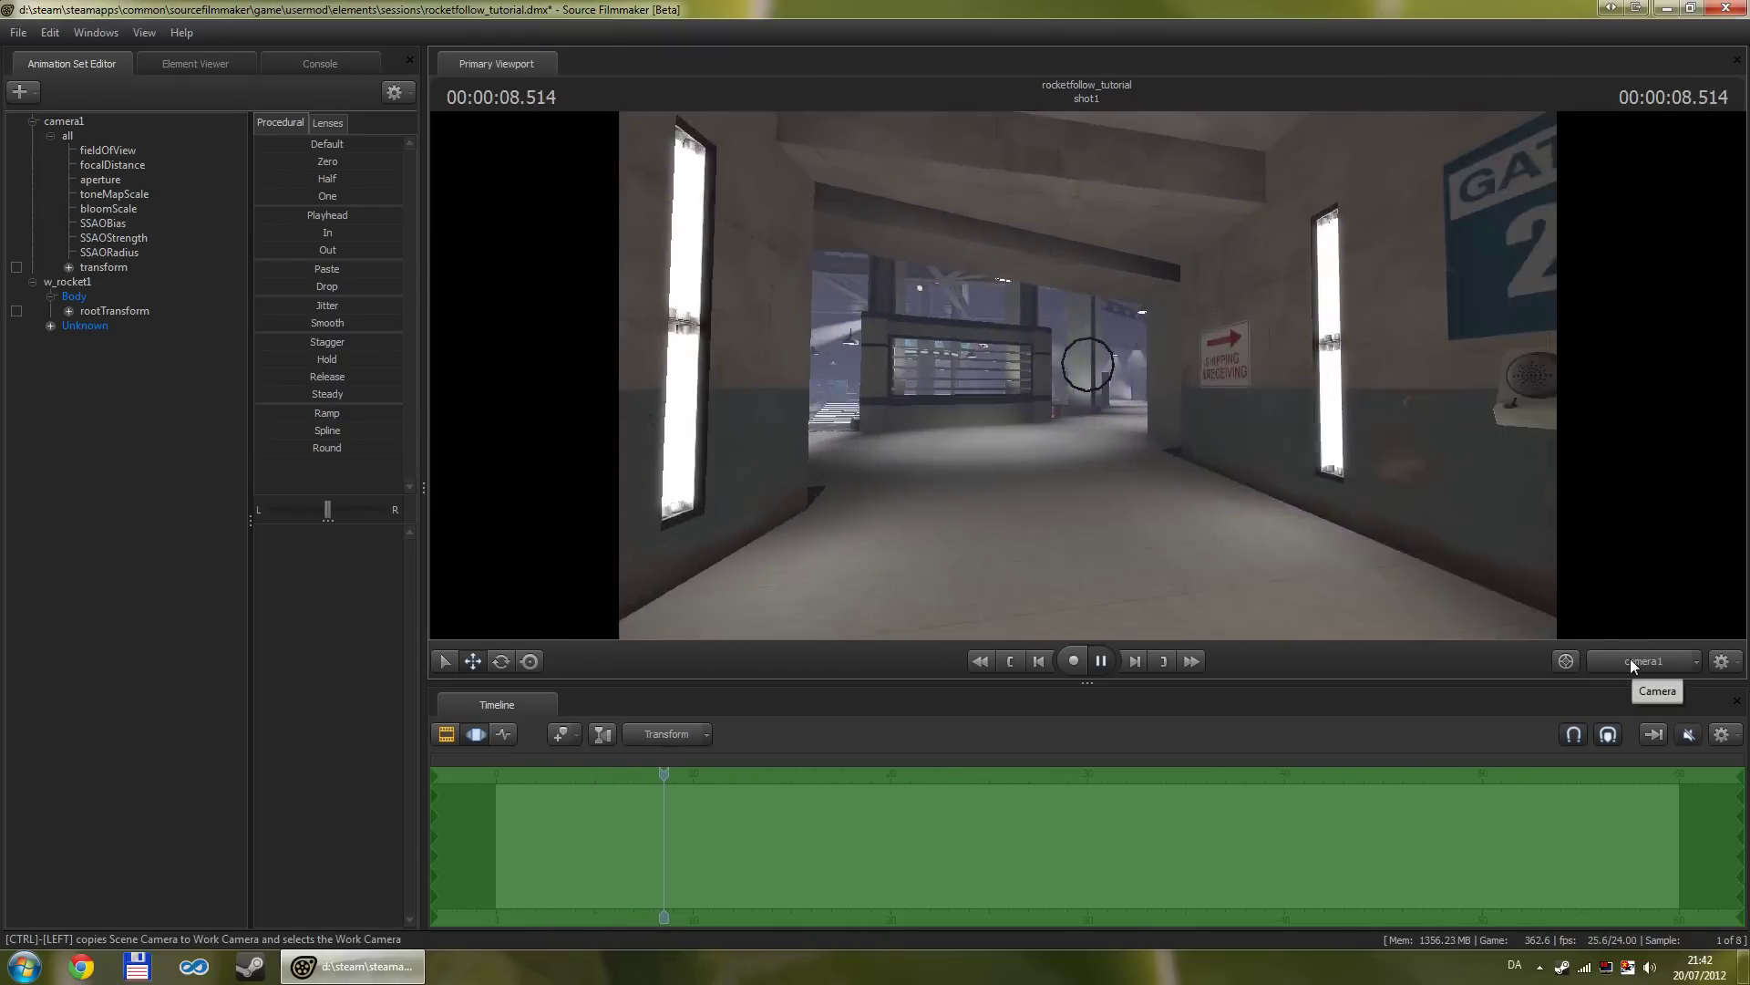
key("space")
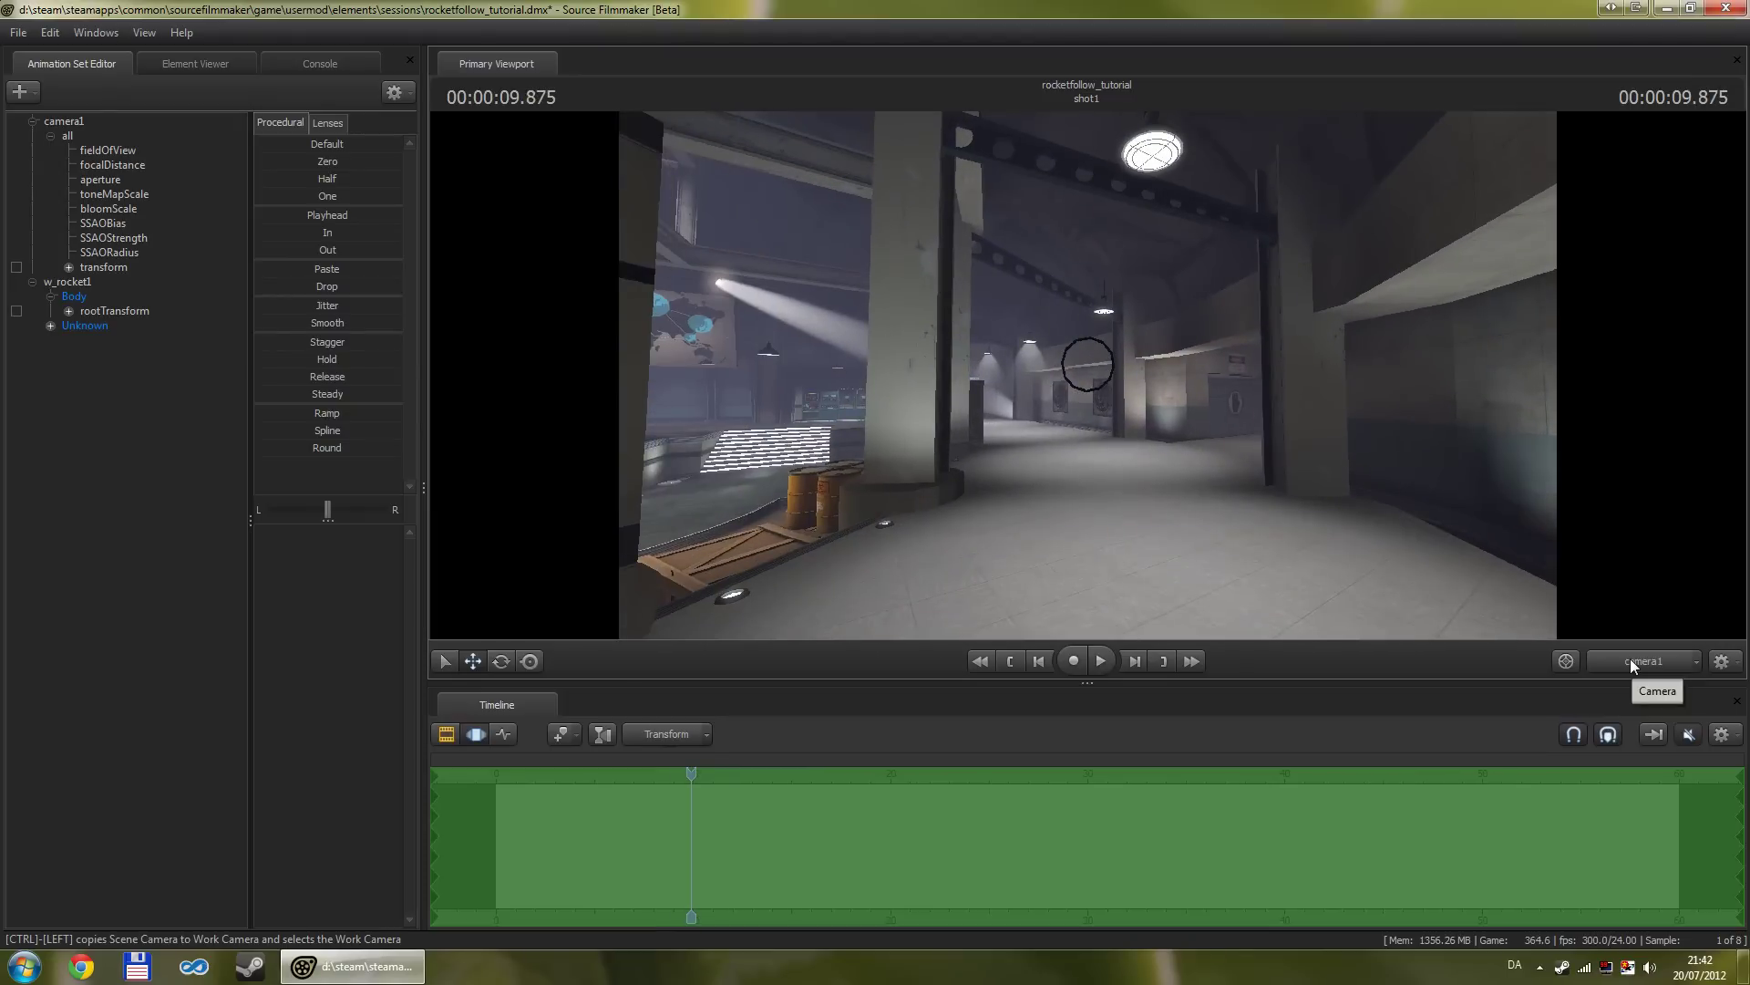
key("Home")
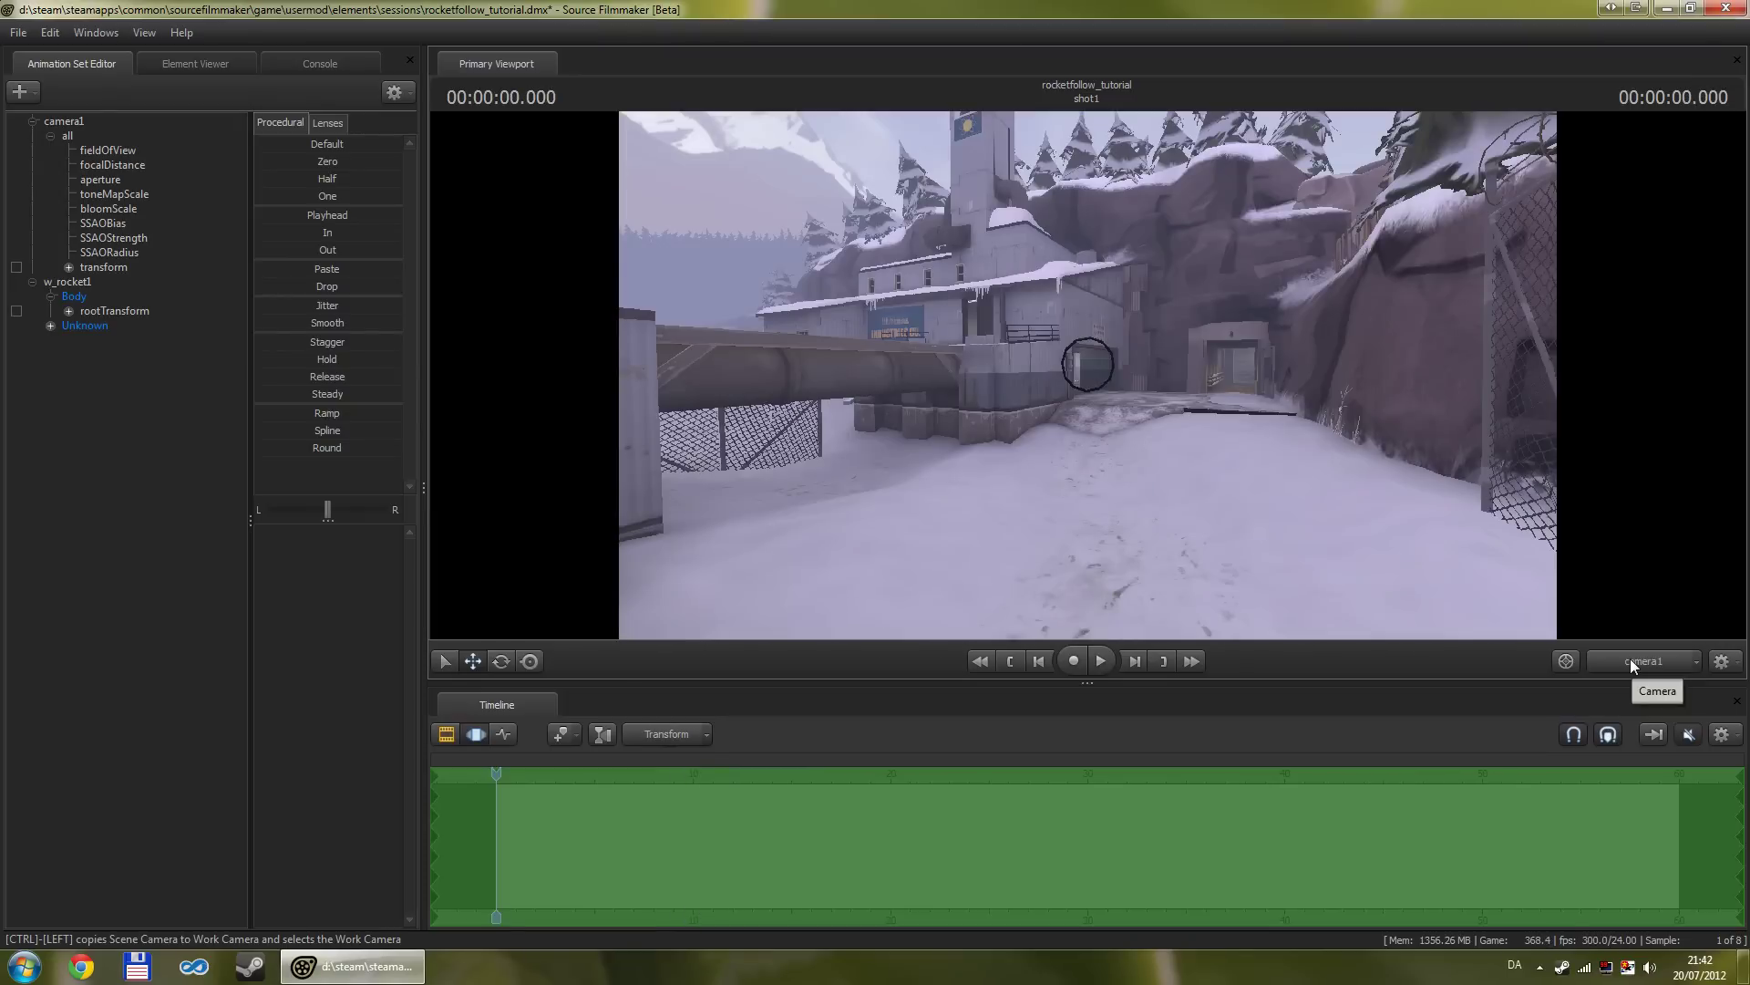
Step: Switch back to the work camera and apply the Playhead preset to camera1's transform over the whole shot
left_click(1631, 659)
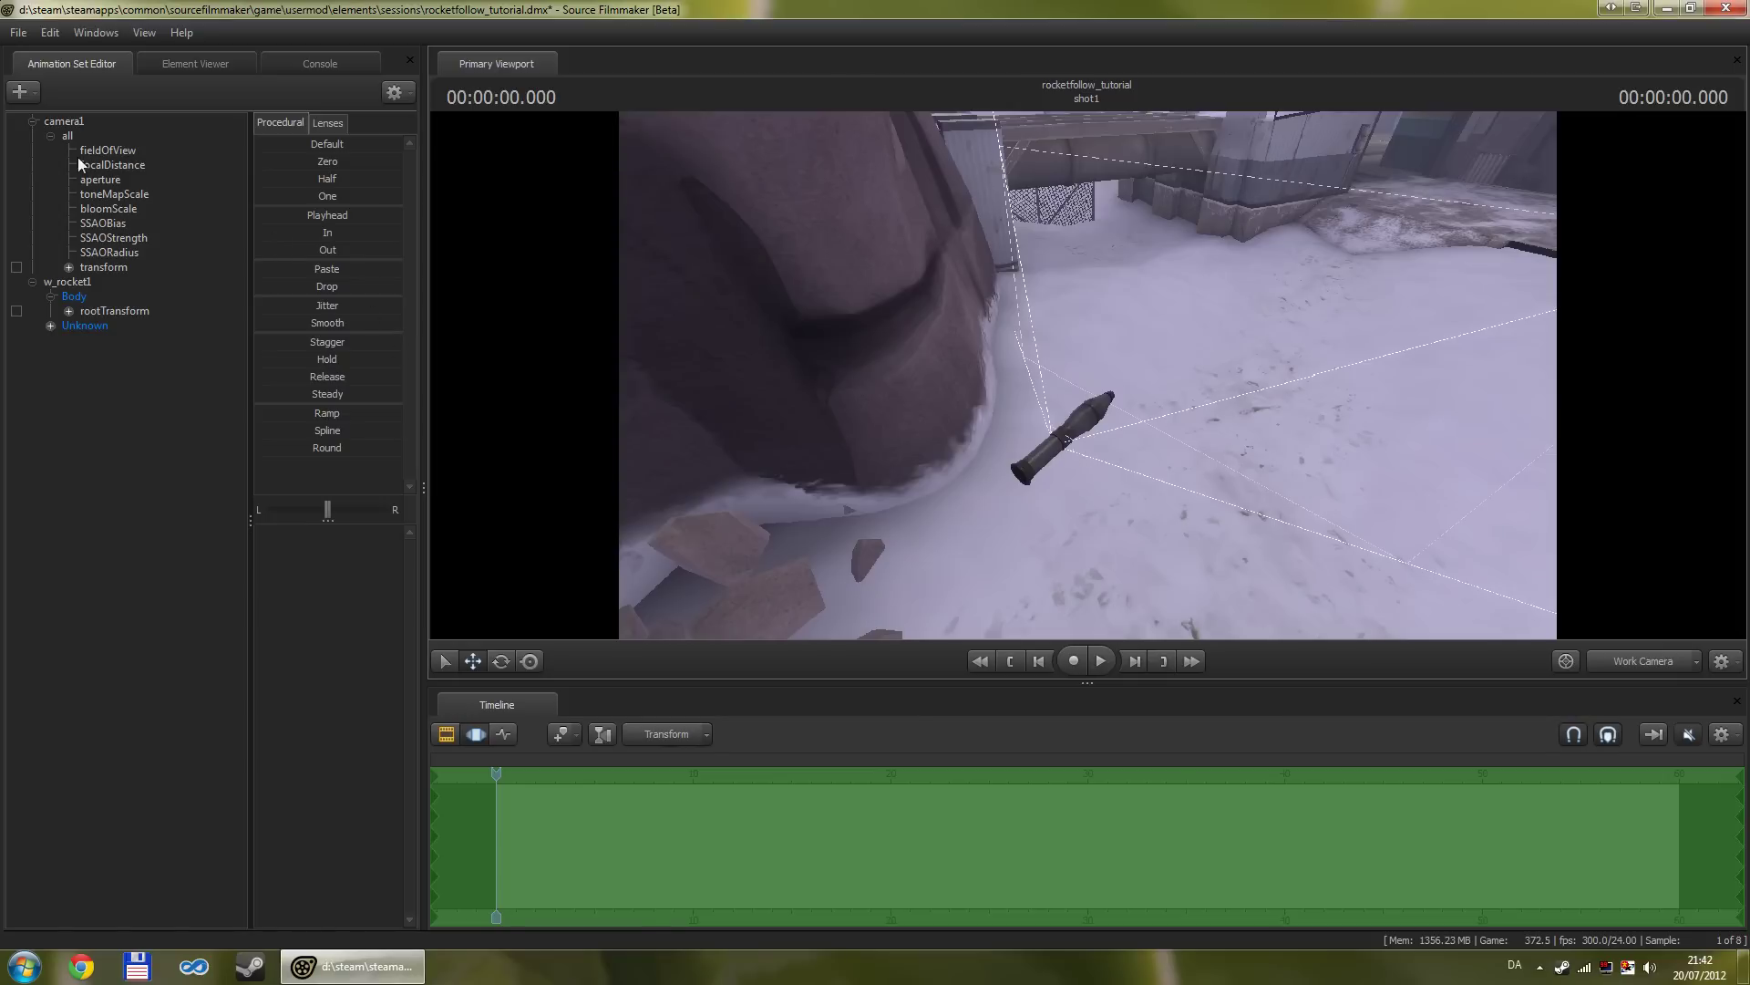
left_click(104, 266)
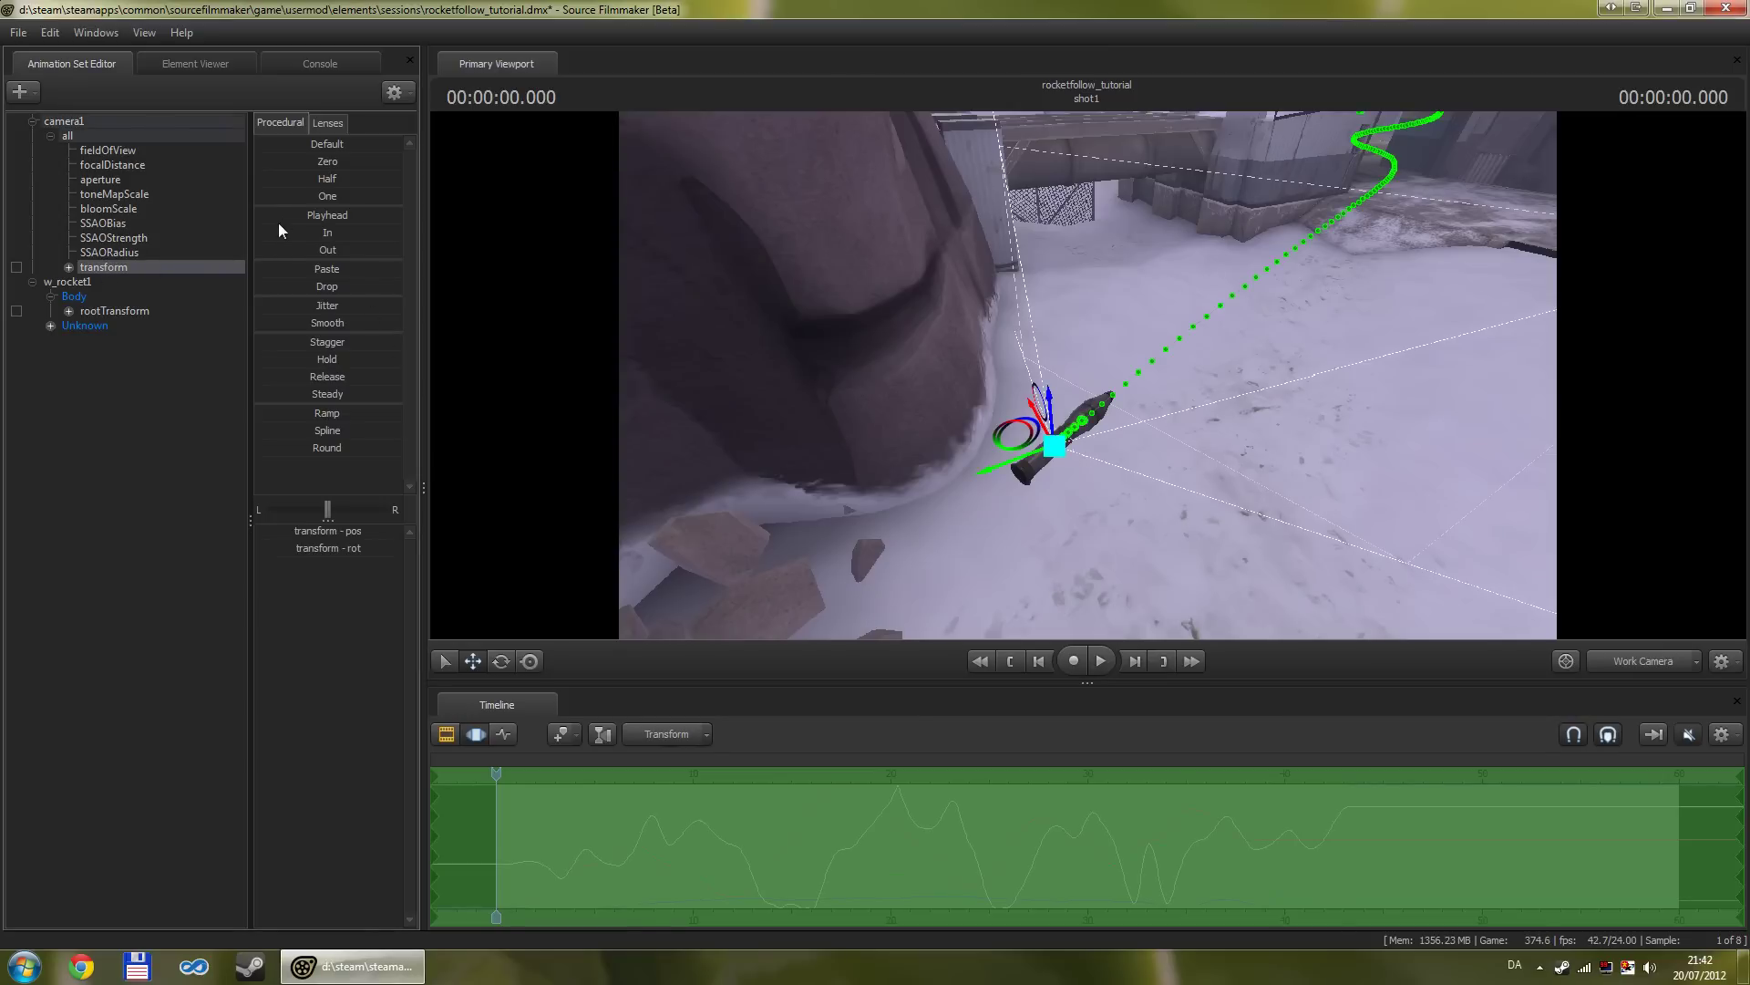
left_click(338, 216)
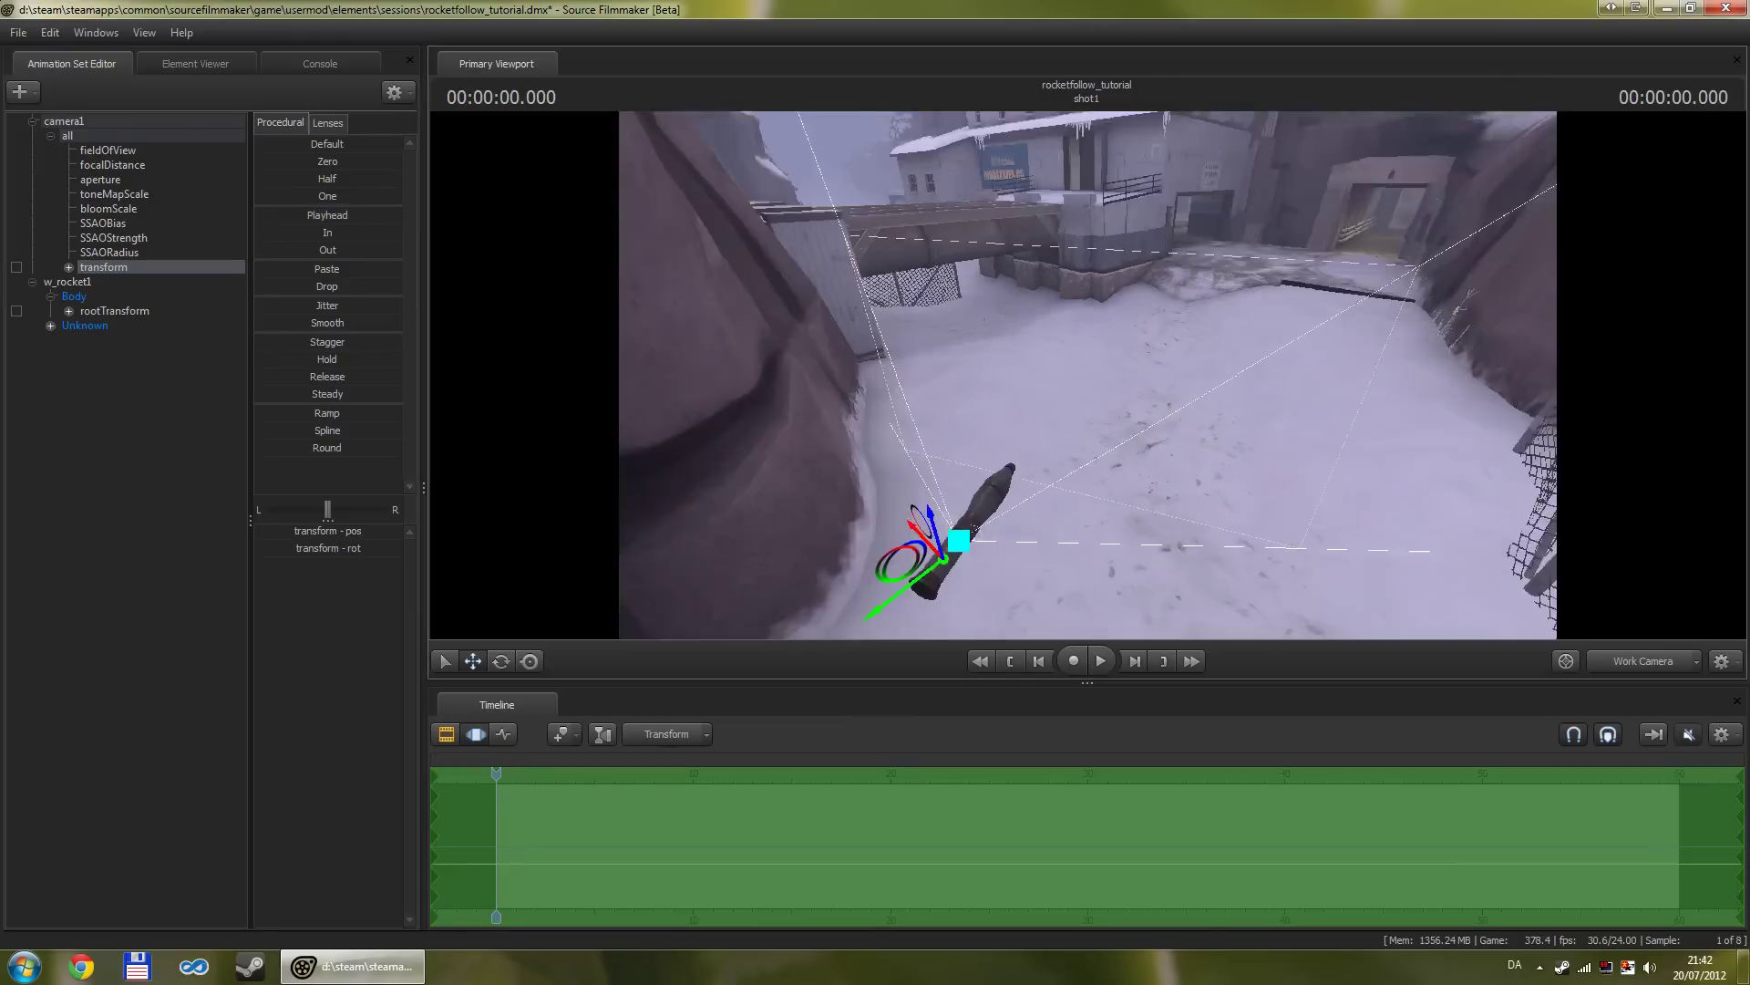
Step: Play the opening seconds twice from the work camera to watch the rocket fly away from the stationary camera1
key("space")
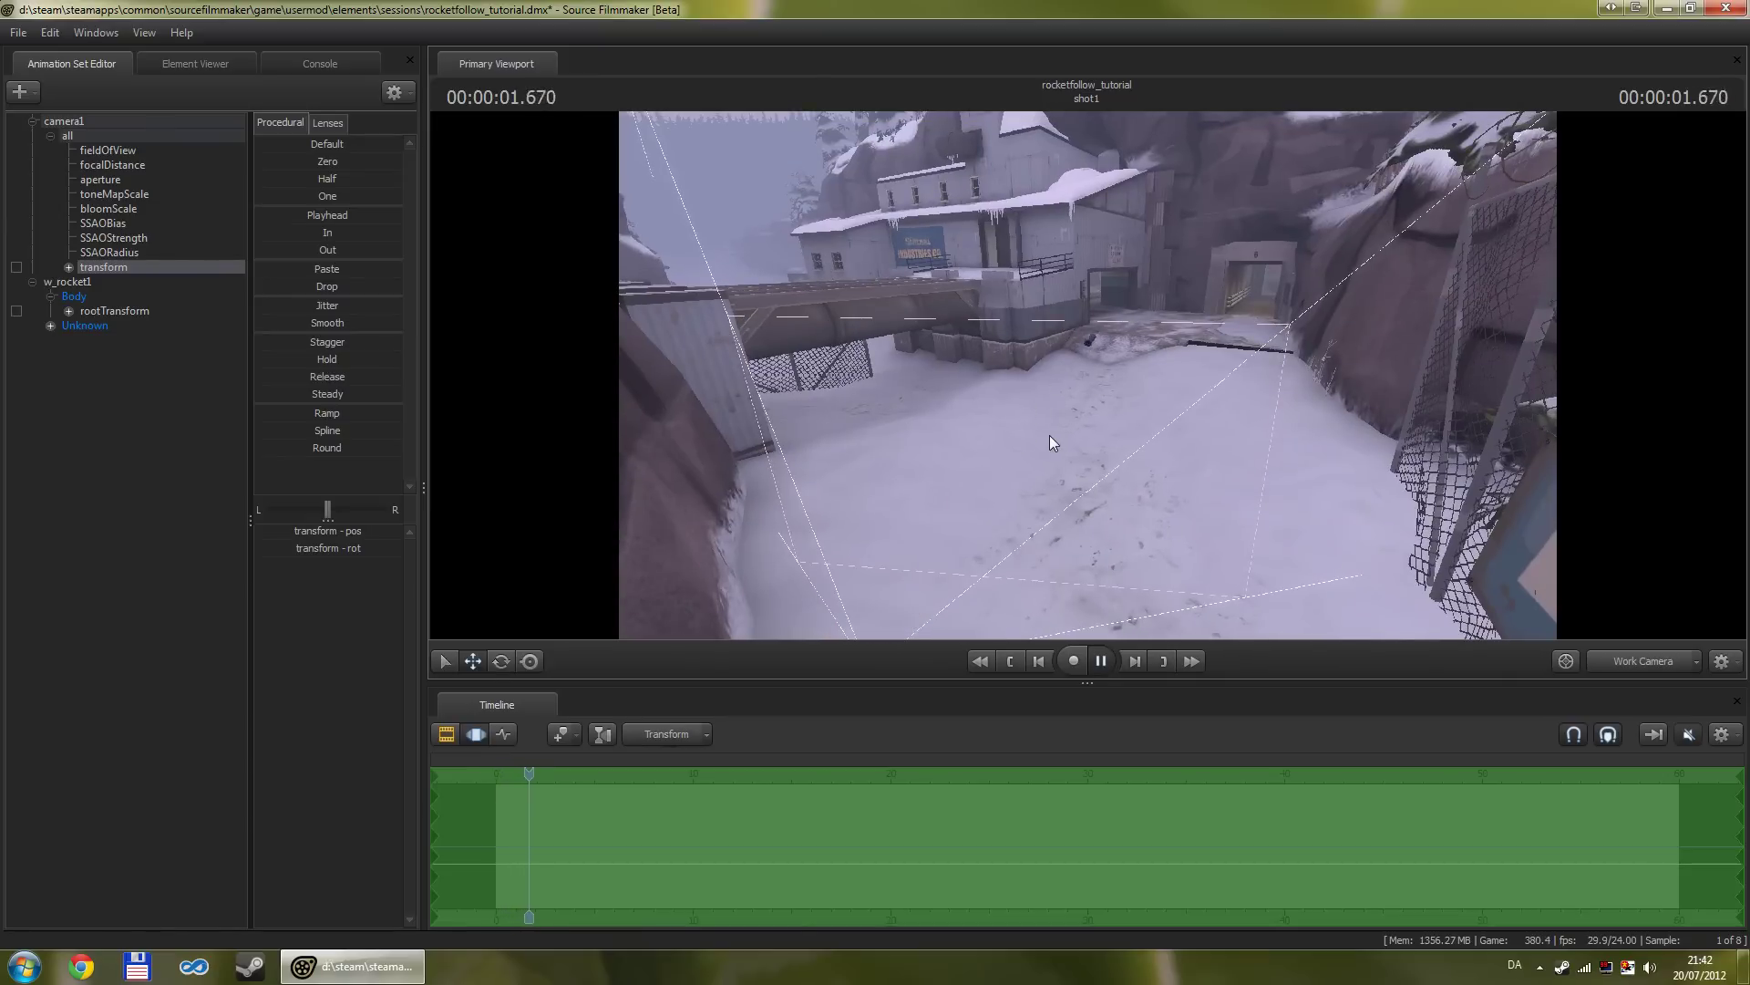
key("space")
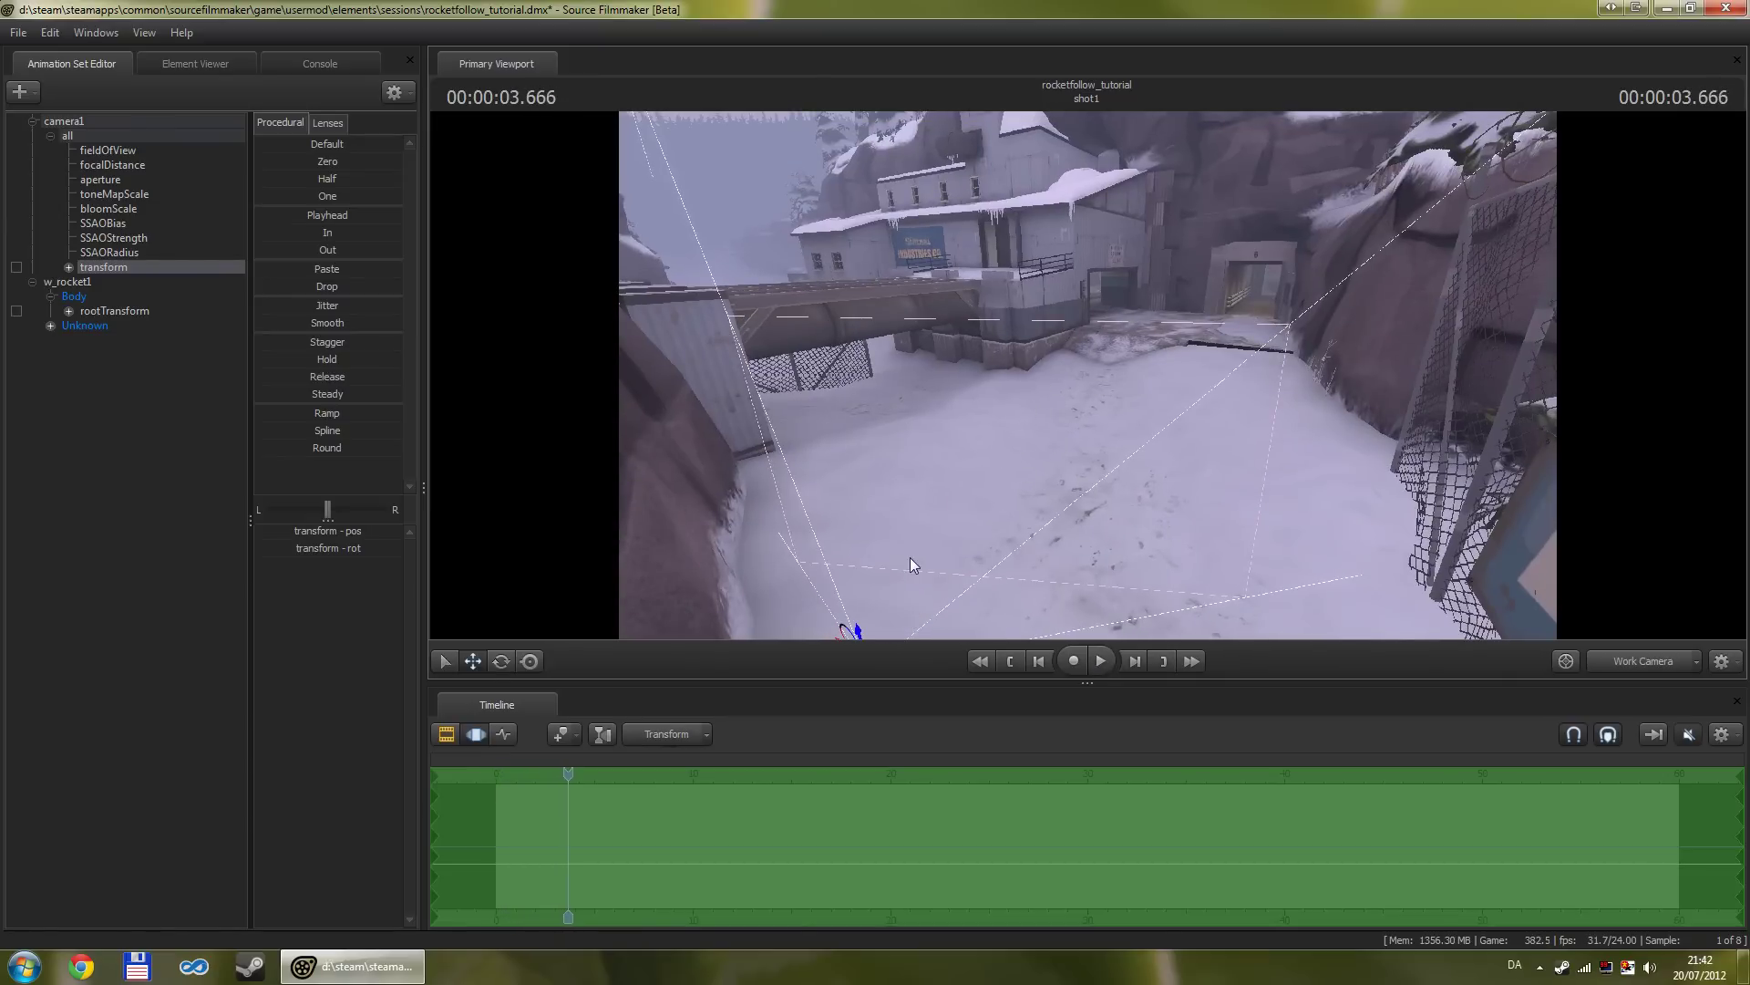
left_click_drag(570, 777, 533, 784)
key("Home")
key("space")
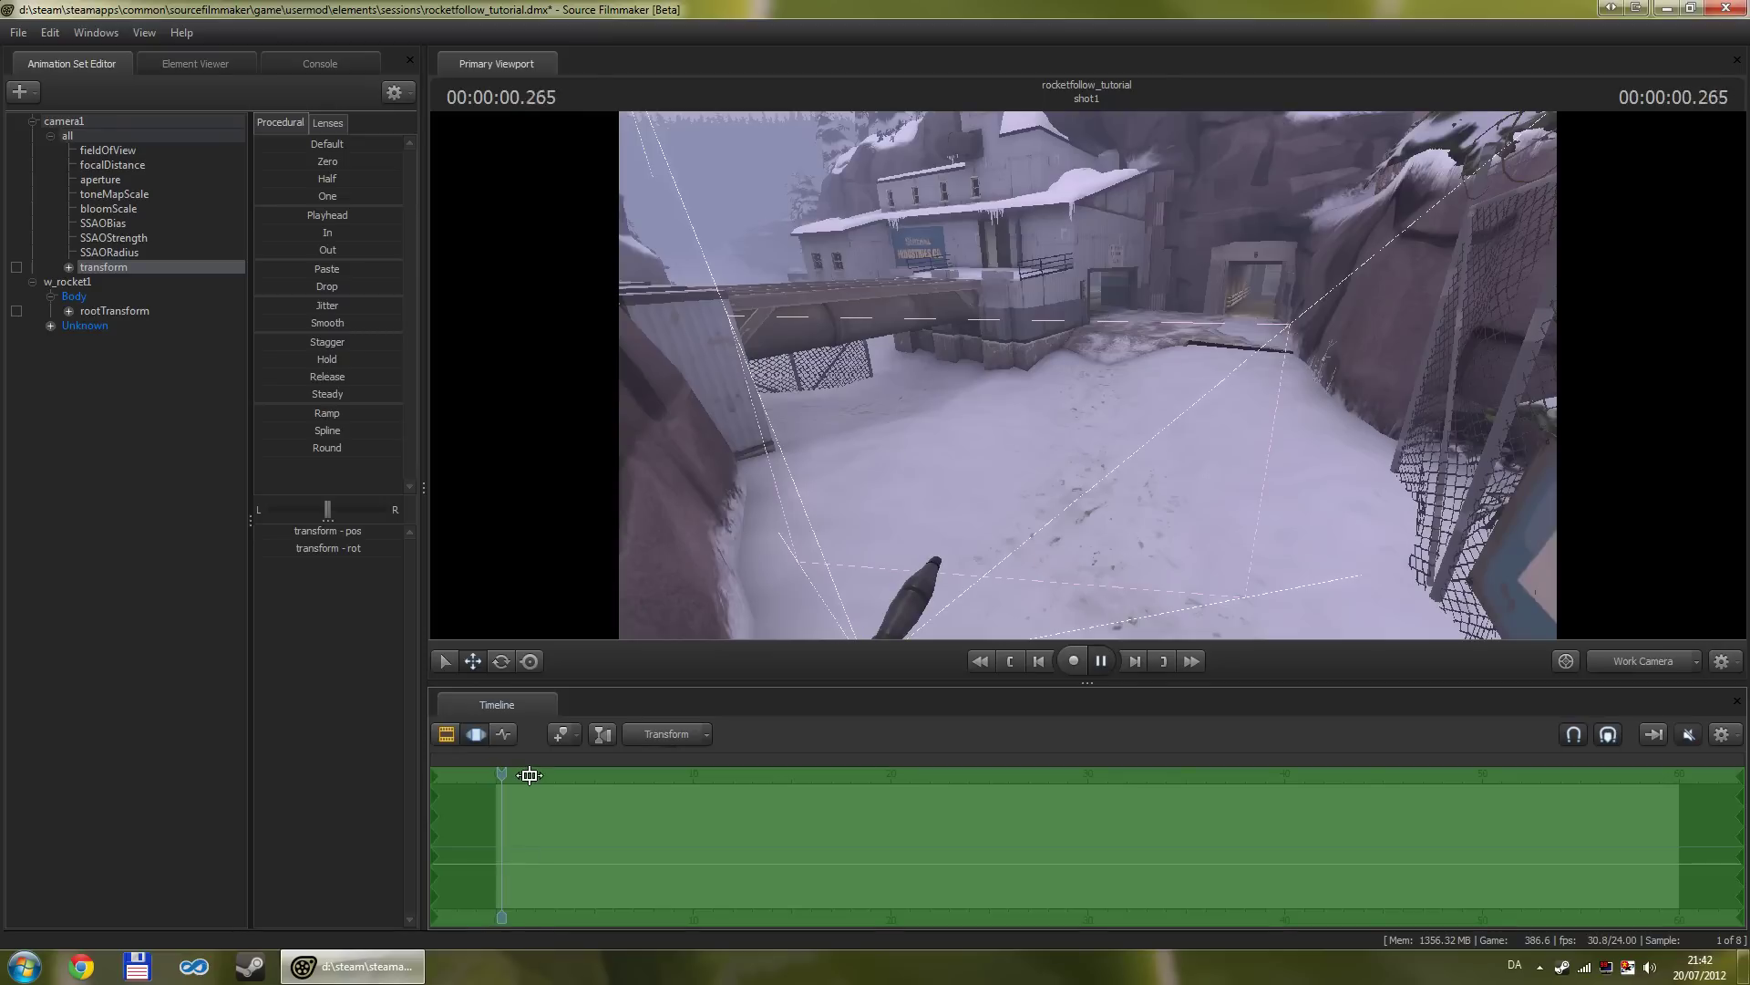
key("space")
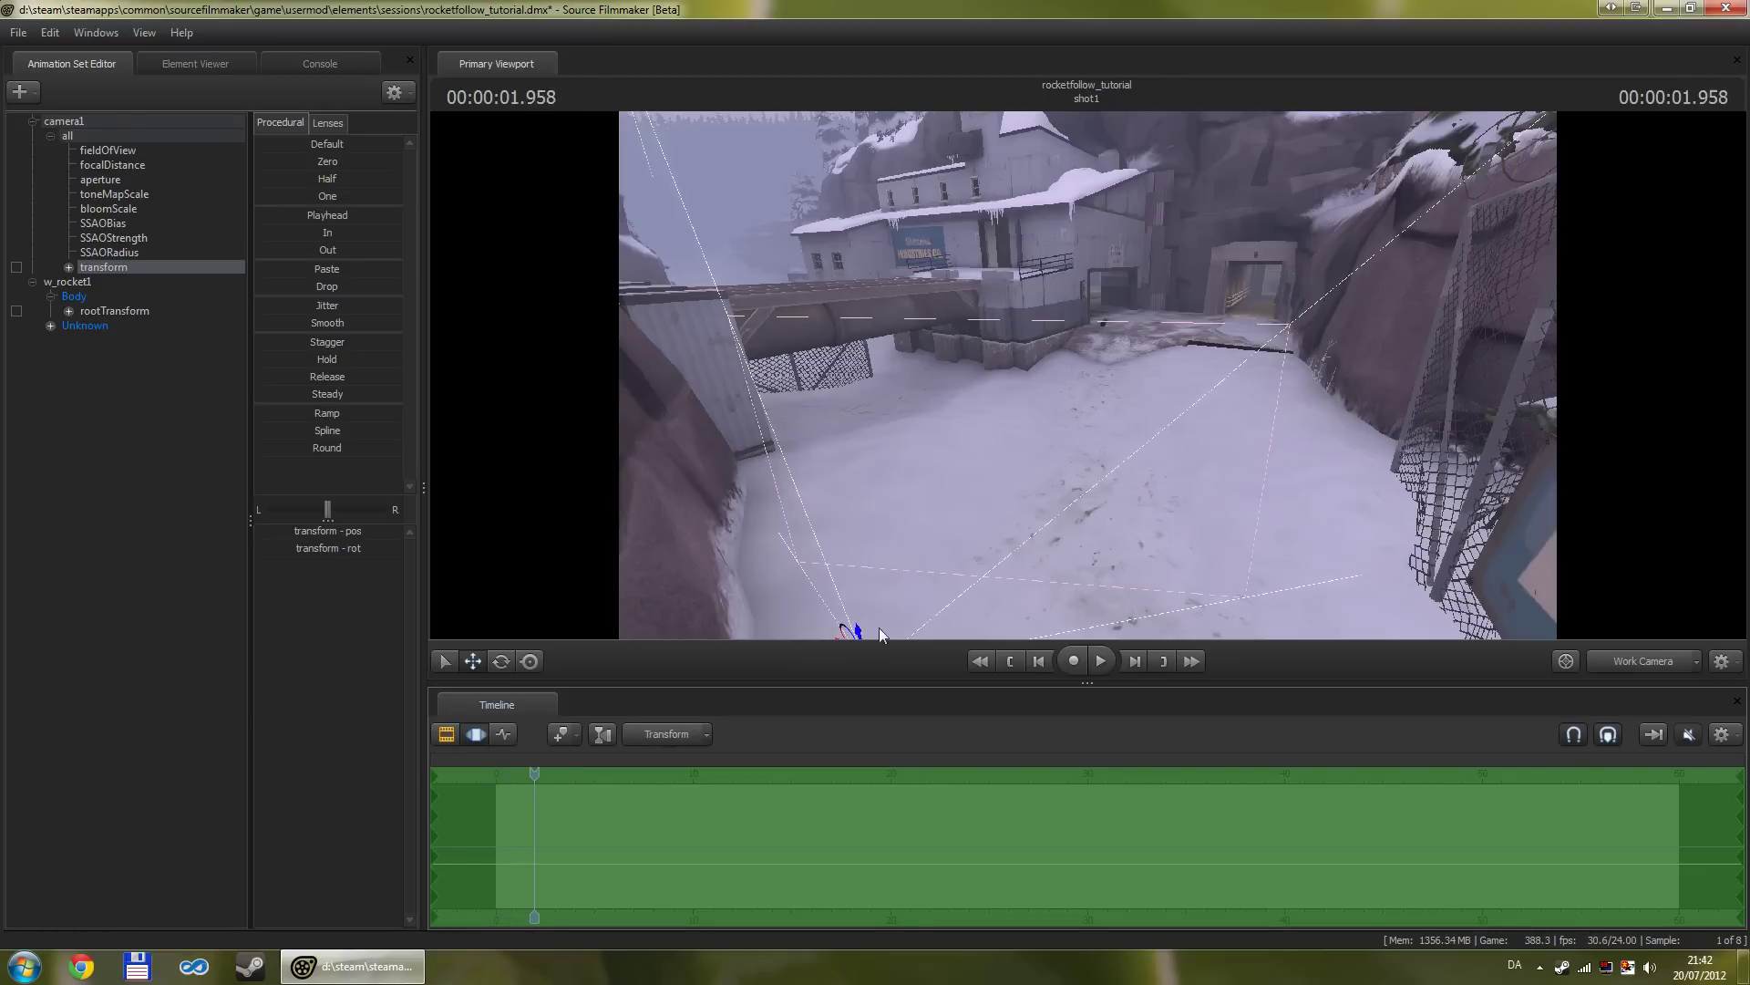
Step: Fly the work camera through the map's buildings and back out to the snow to examine the rocket's route and surroundings
key("w")
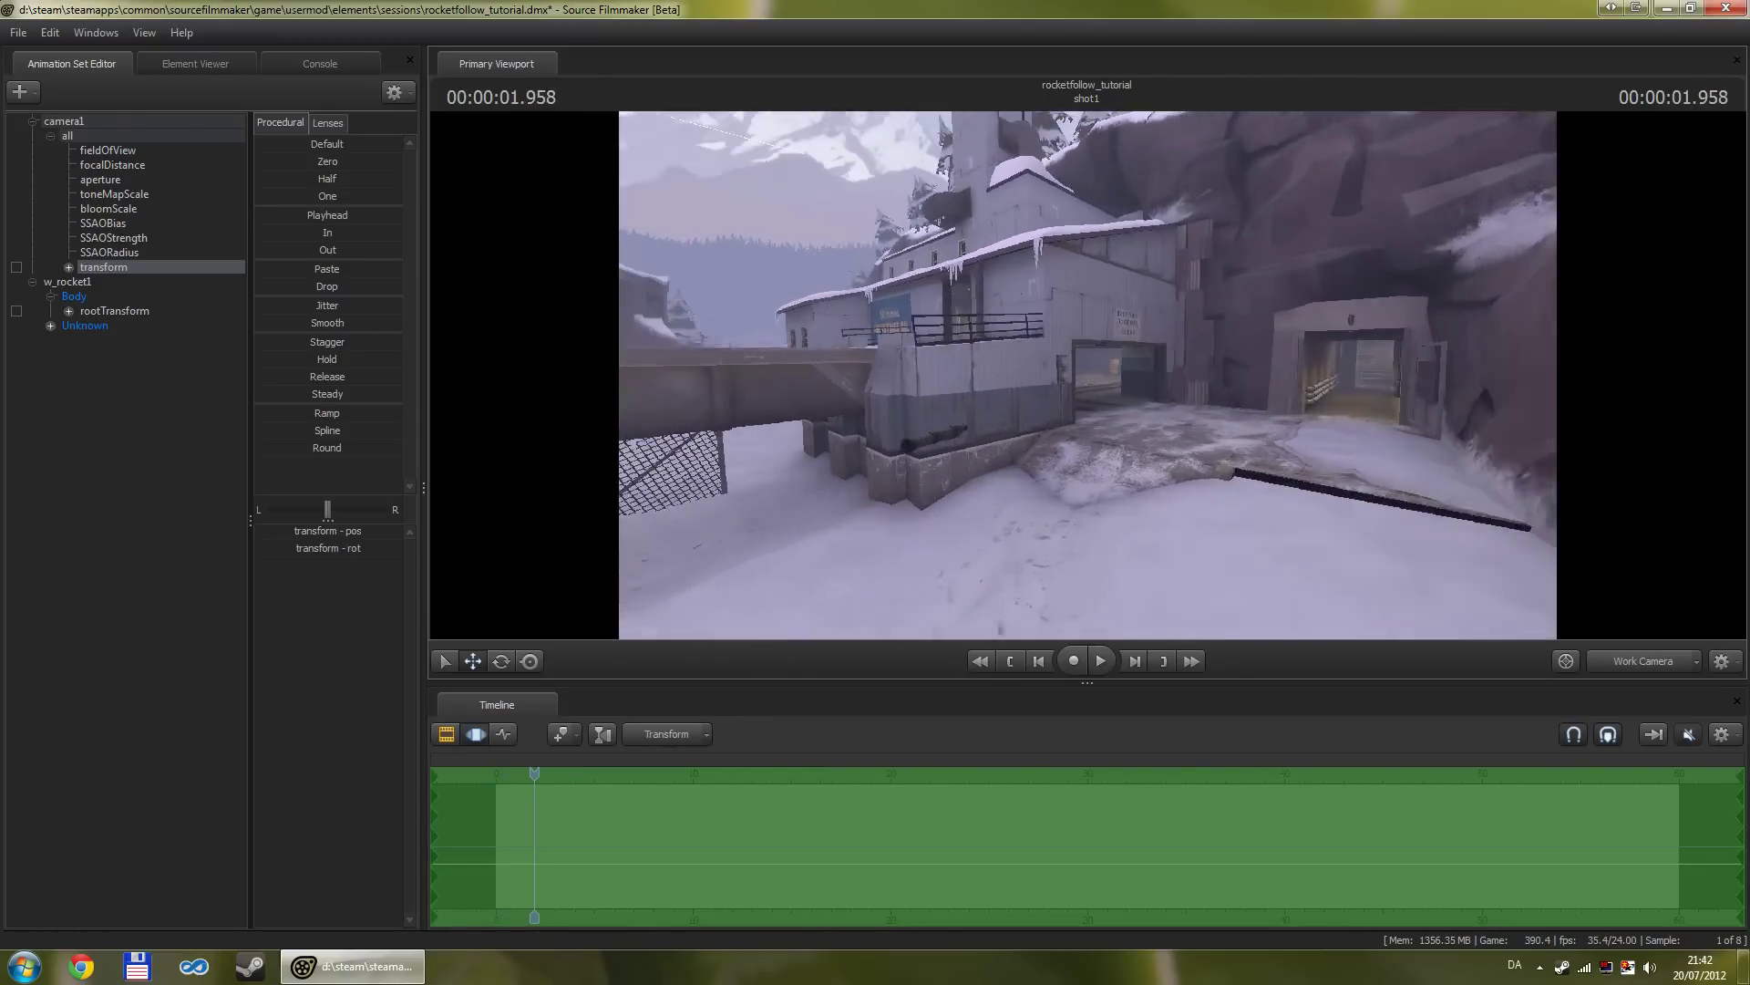
key("w")
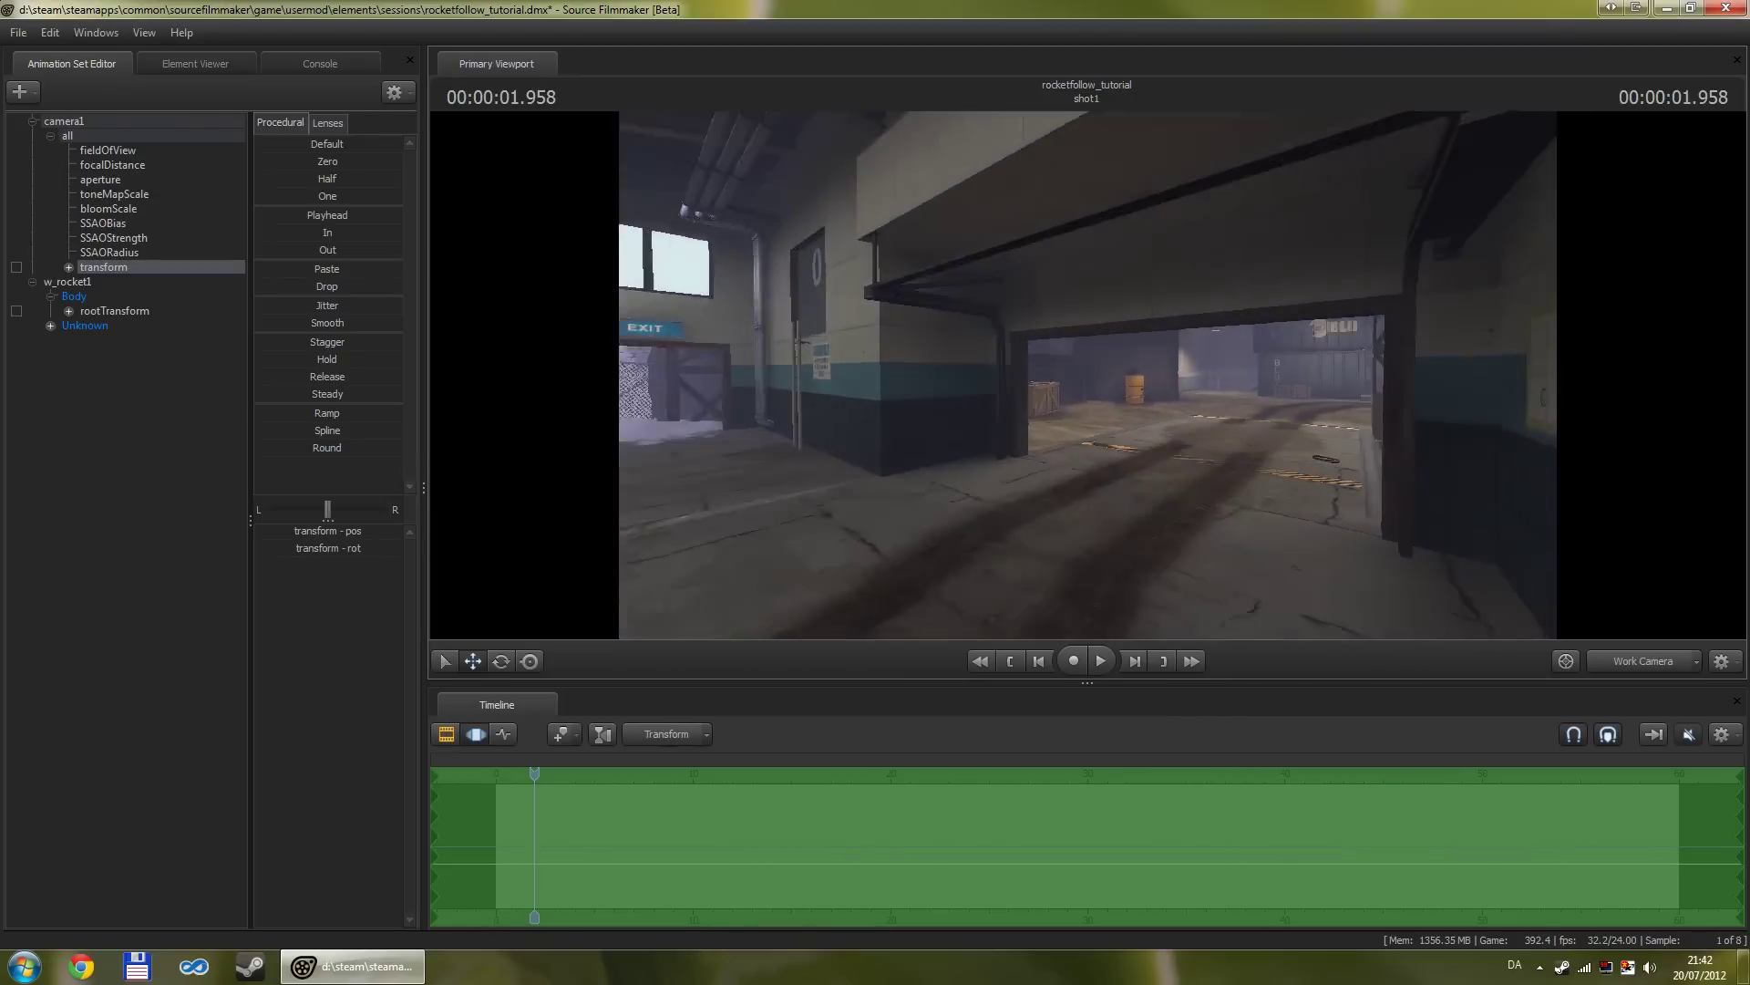
key("w")
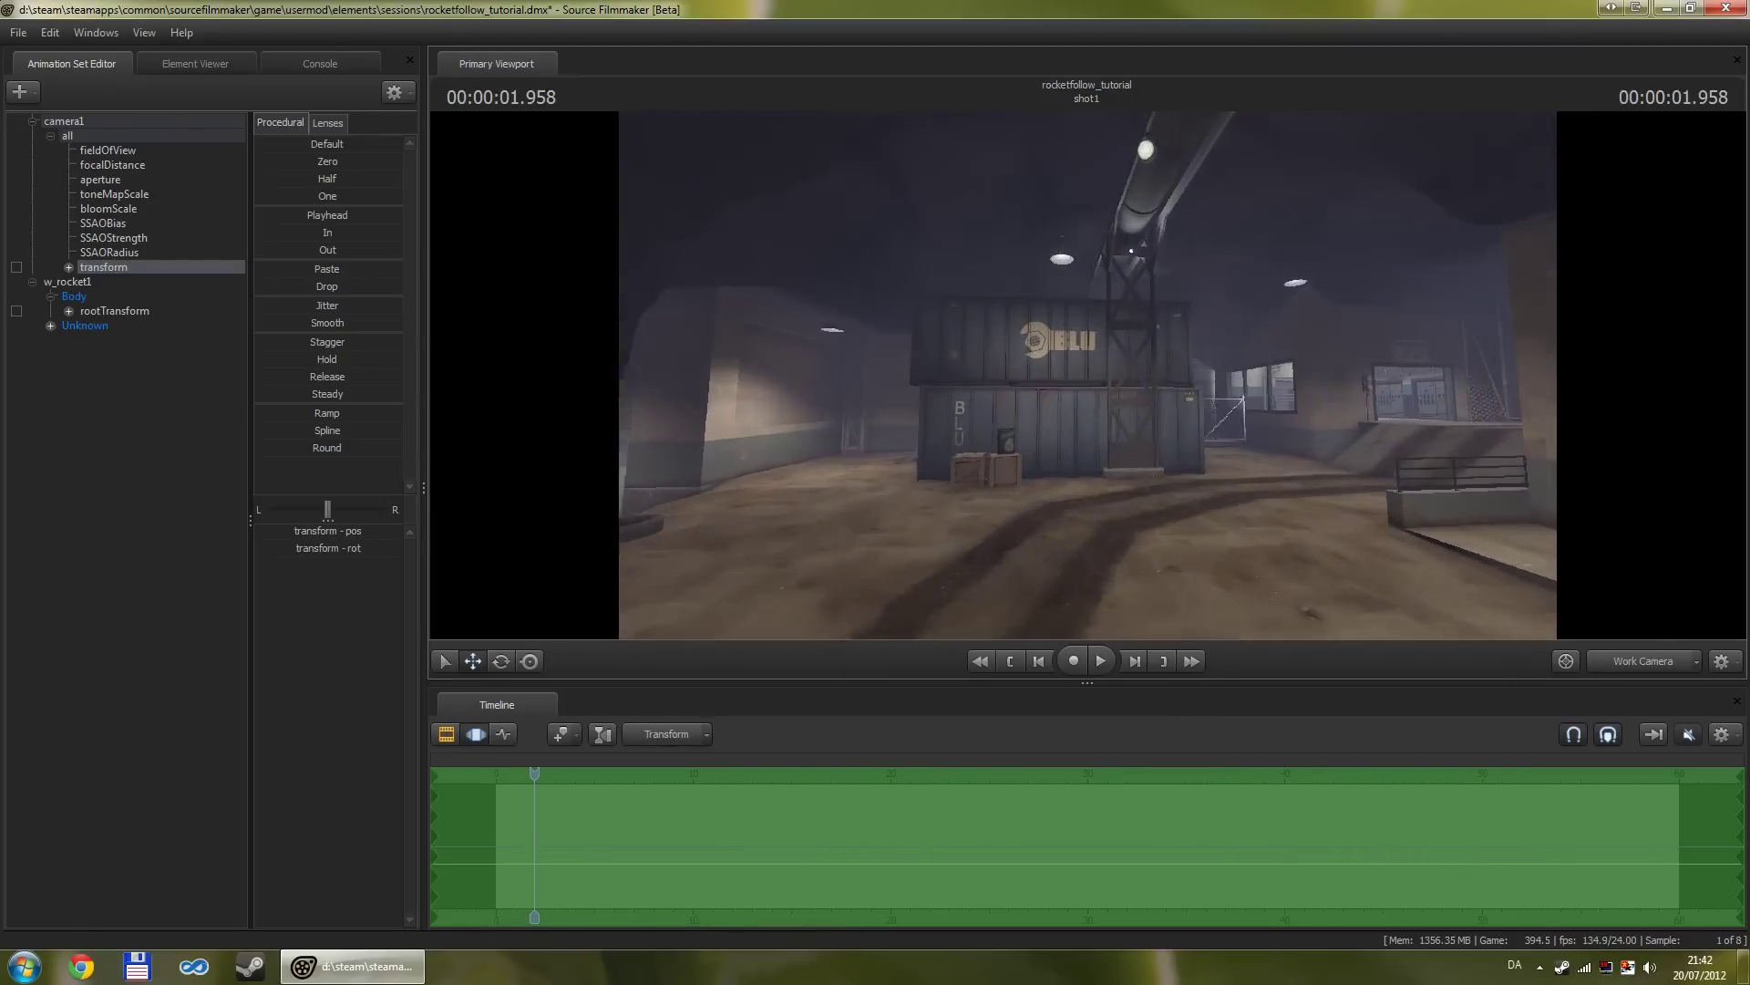
key("w")
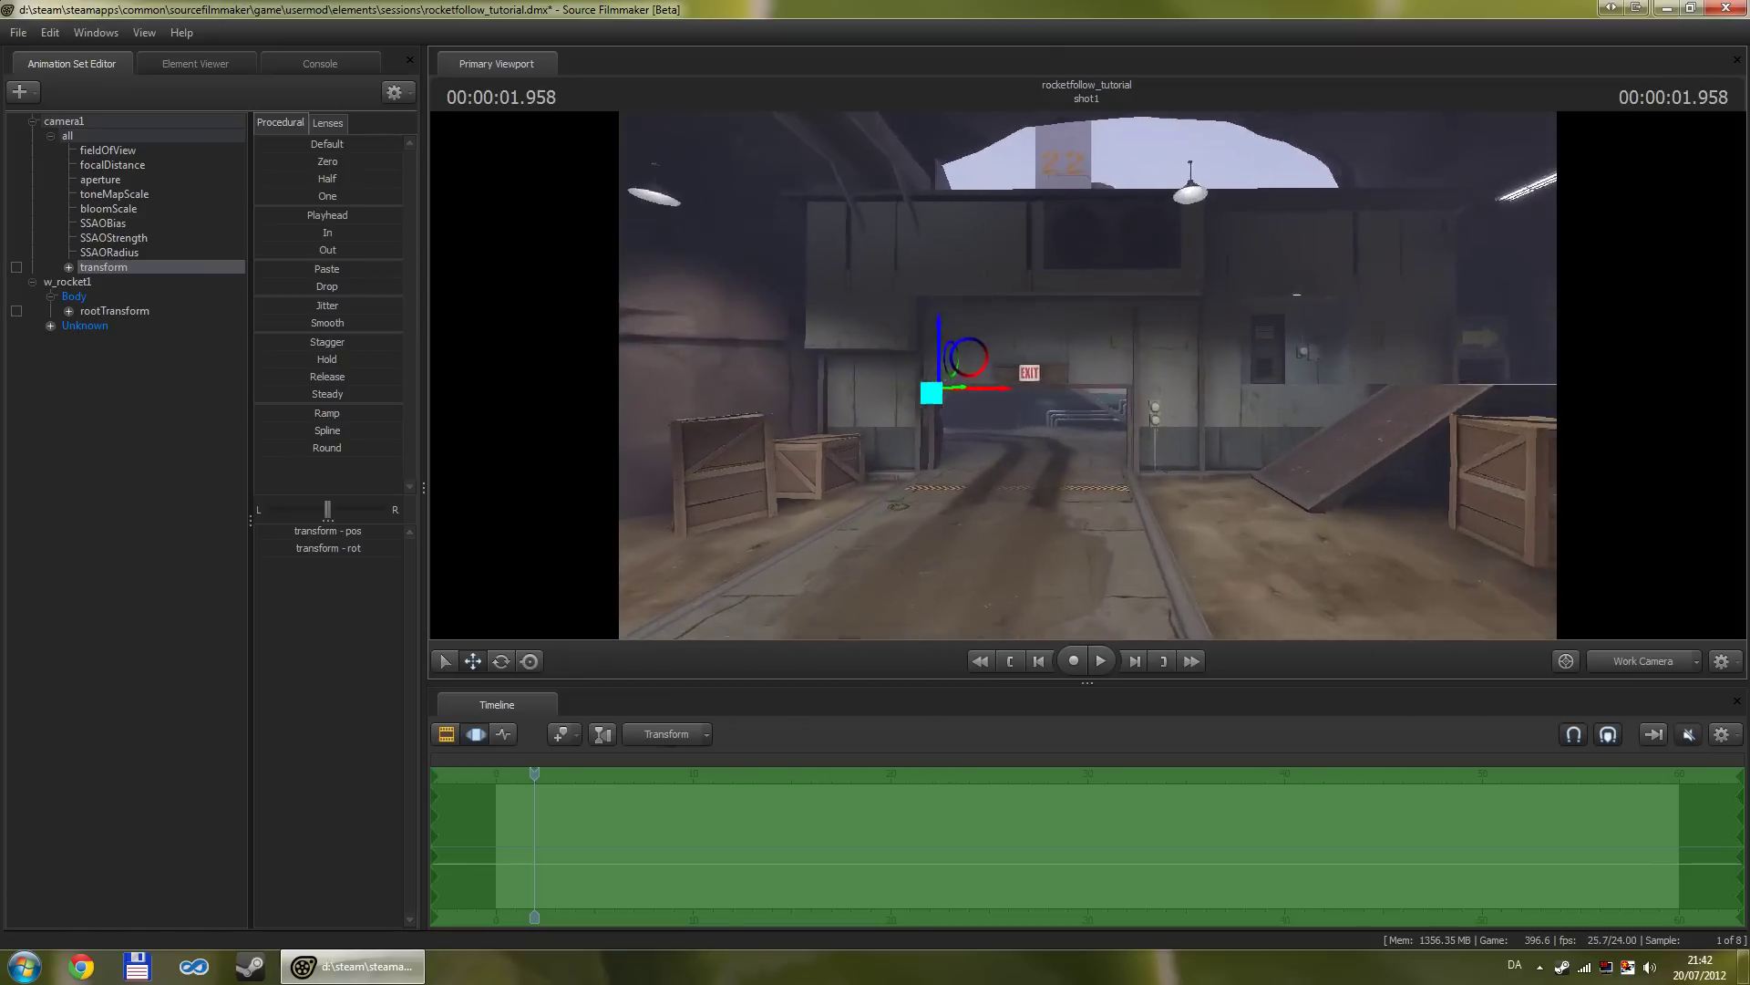
key("w")
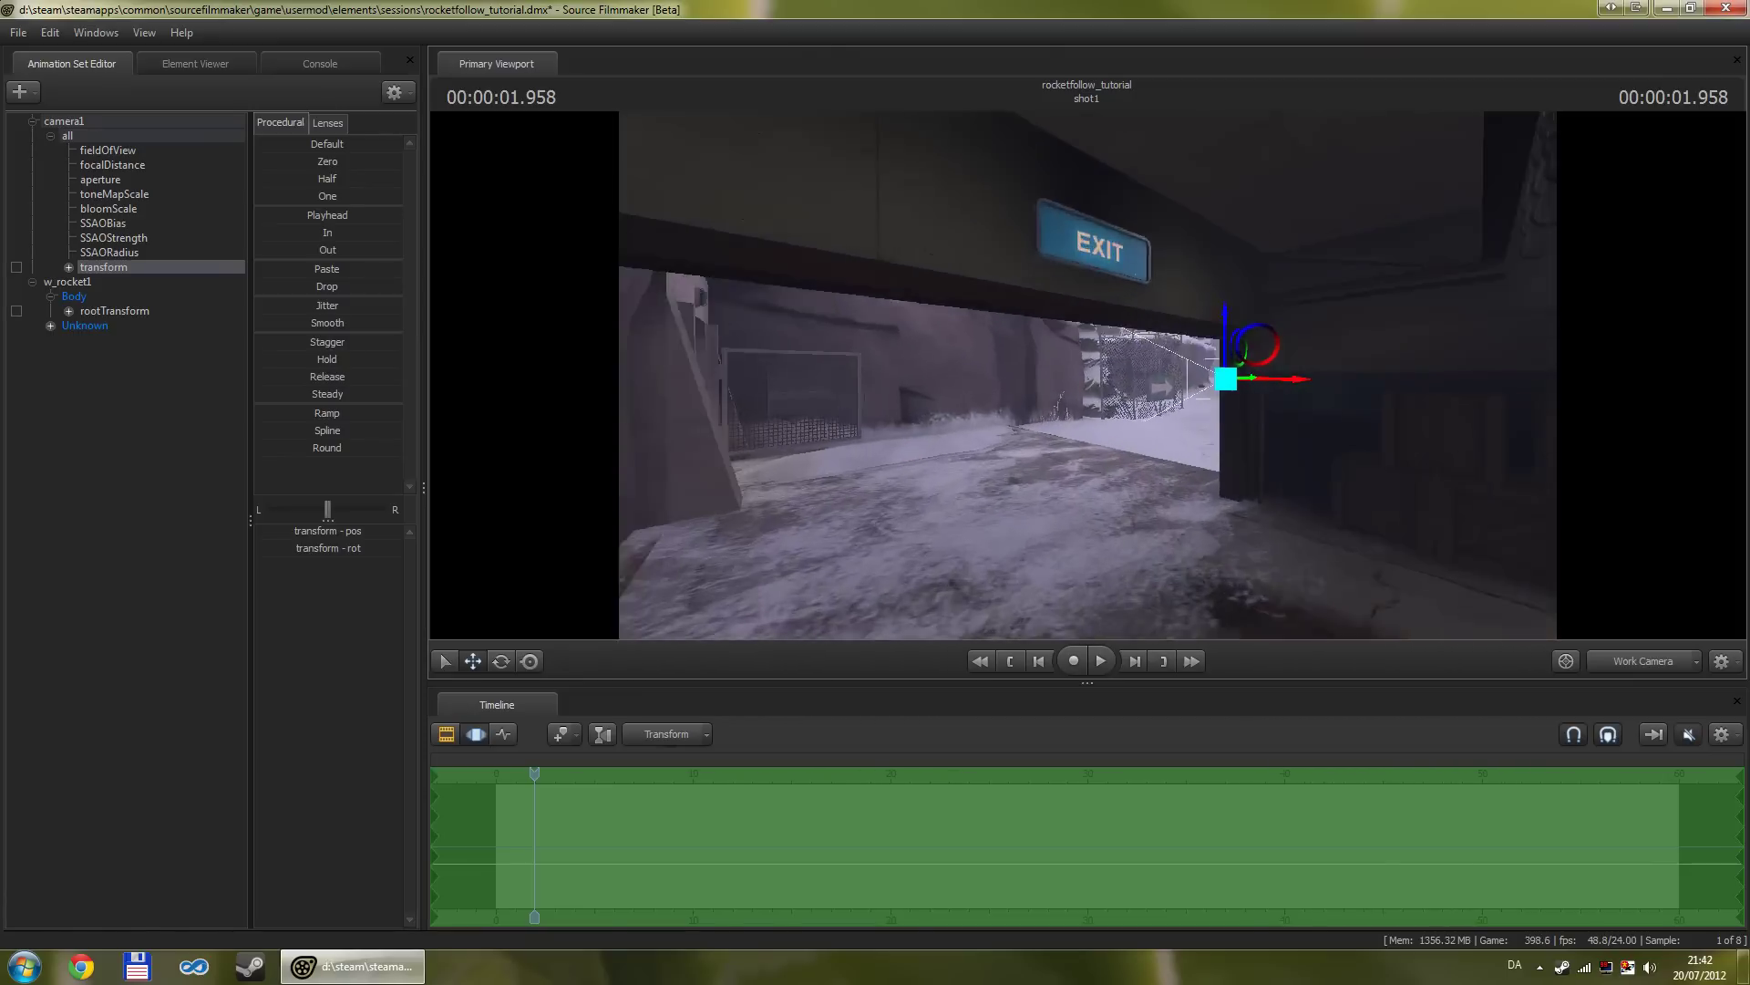
key("w")
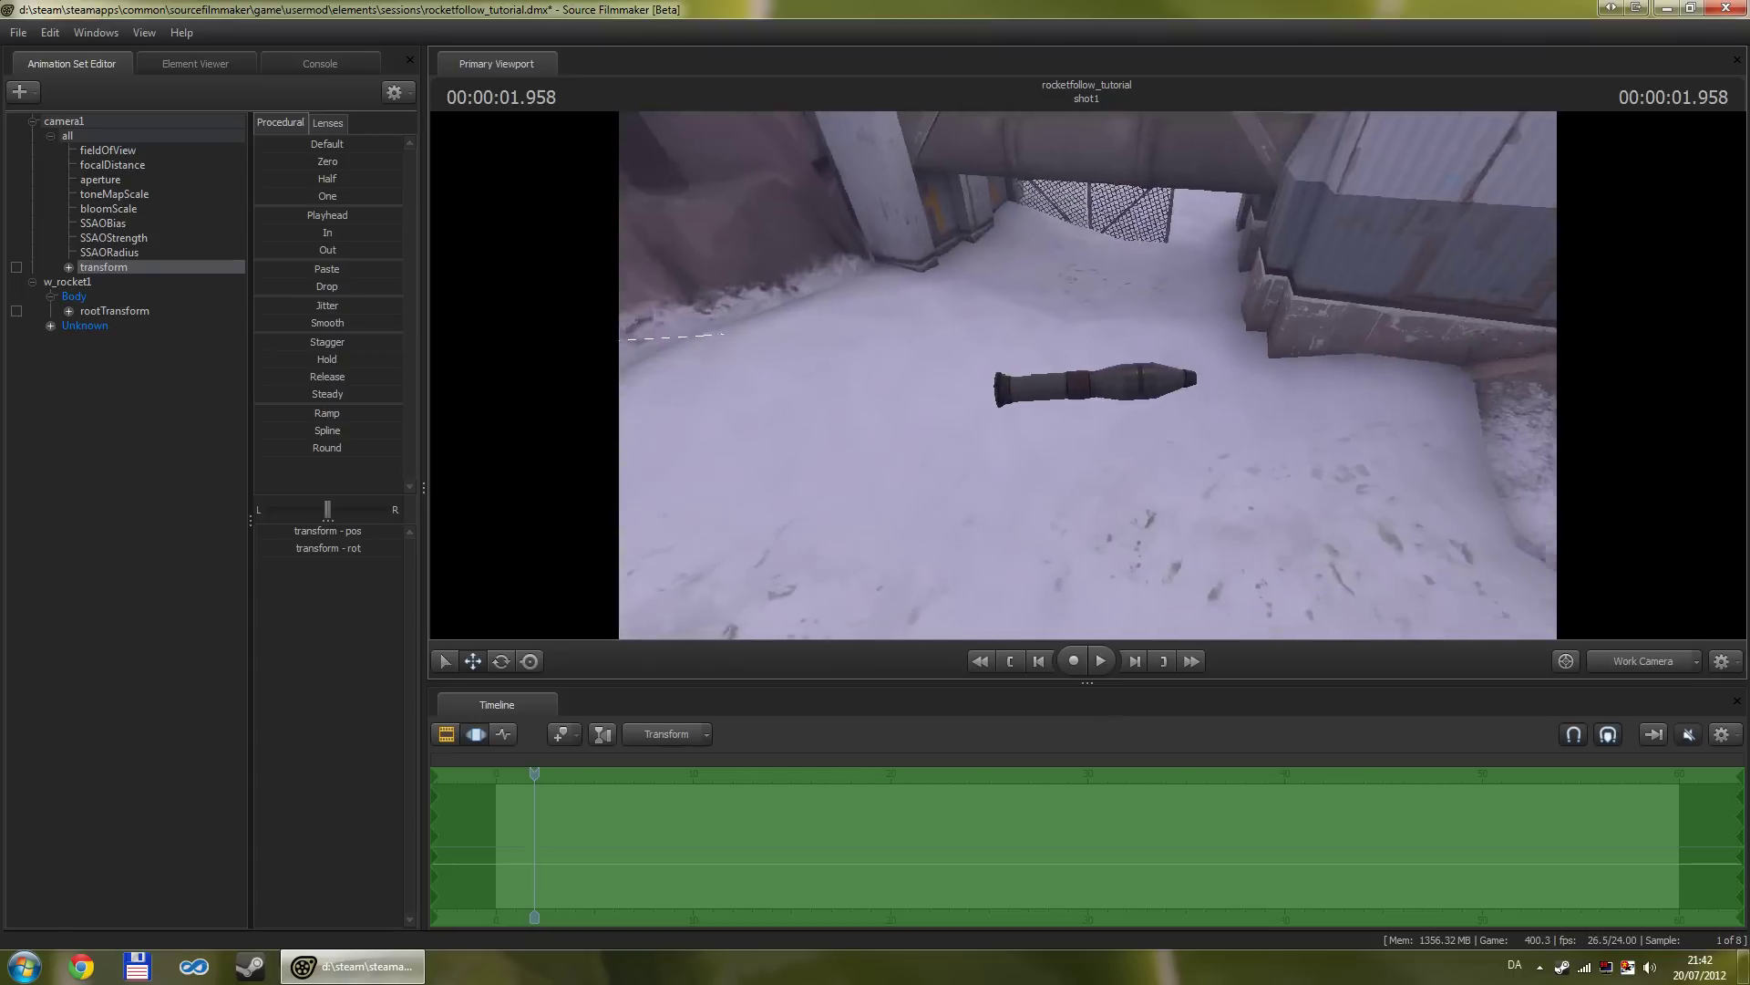
key("s")
key("w")
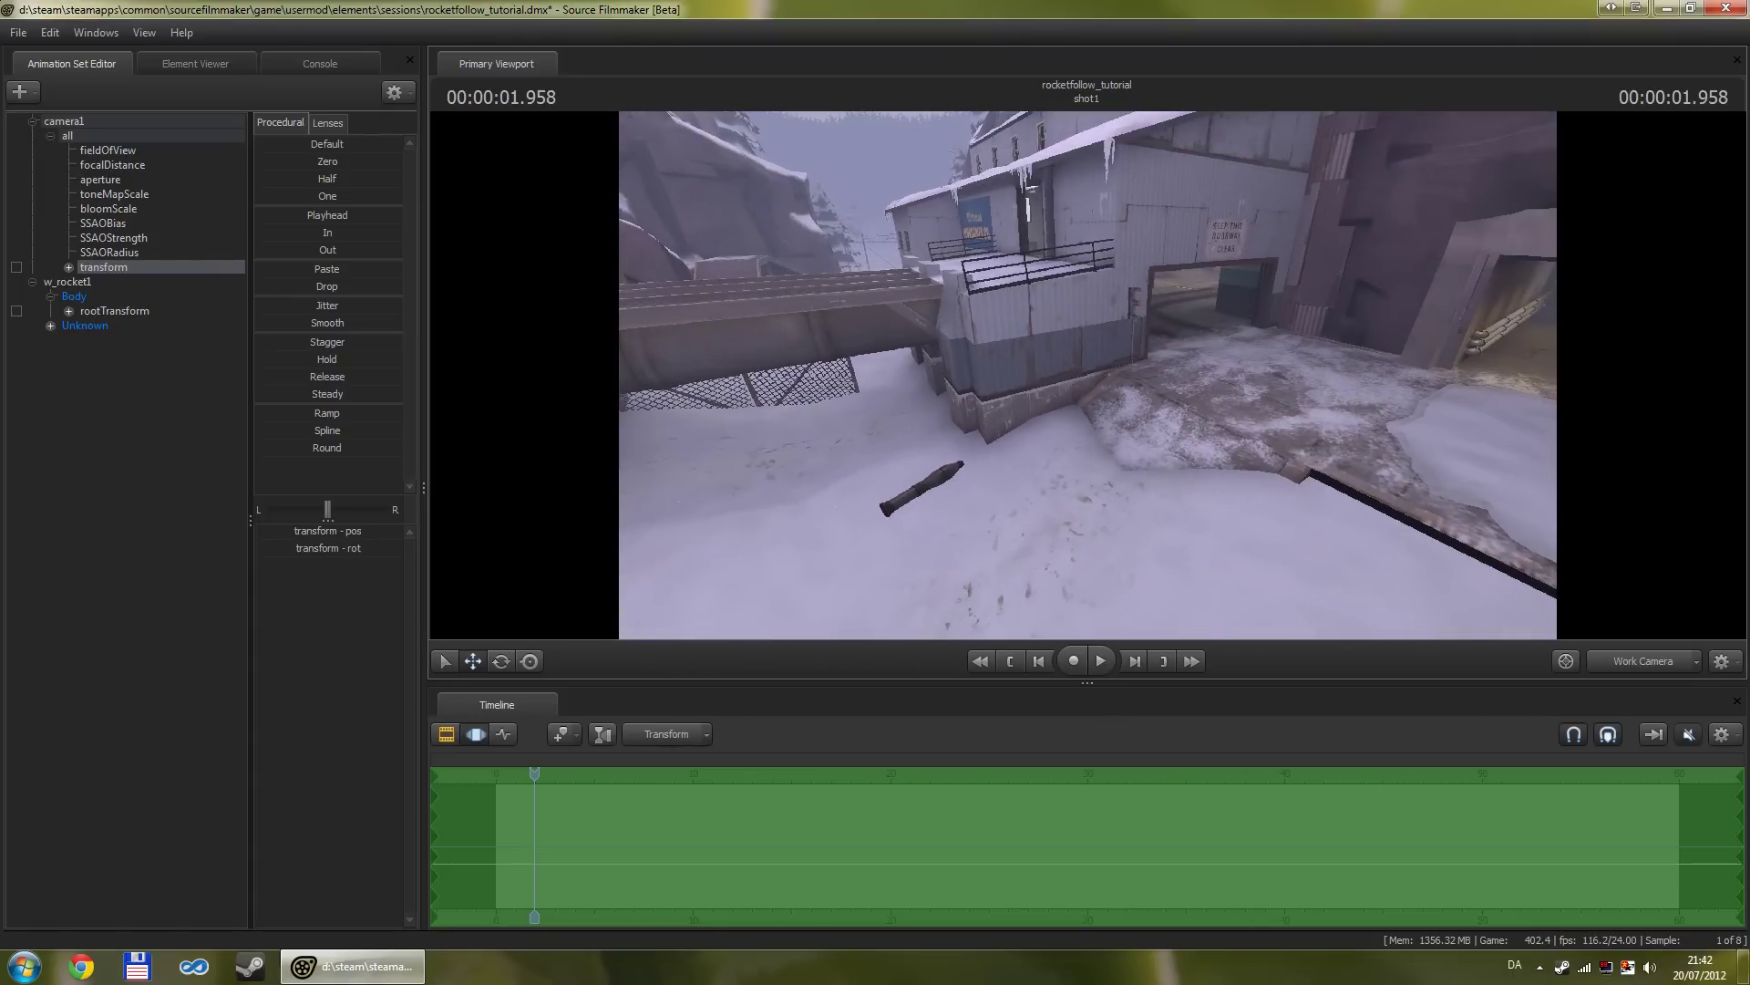
key("w")
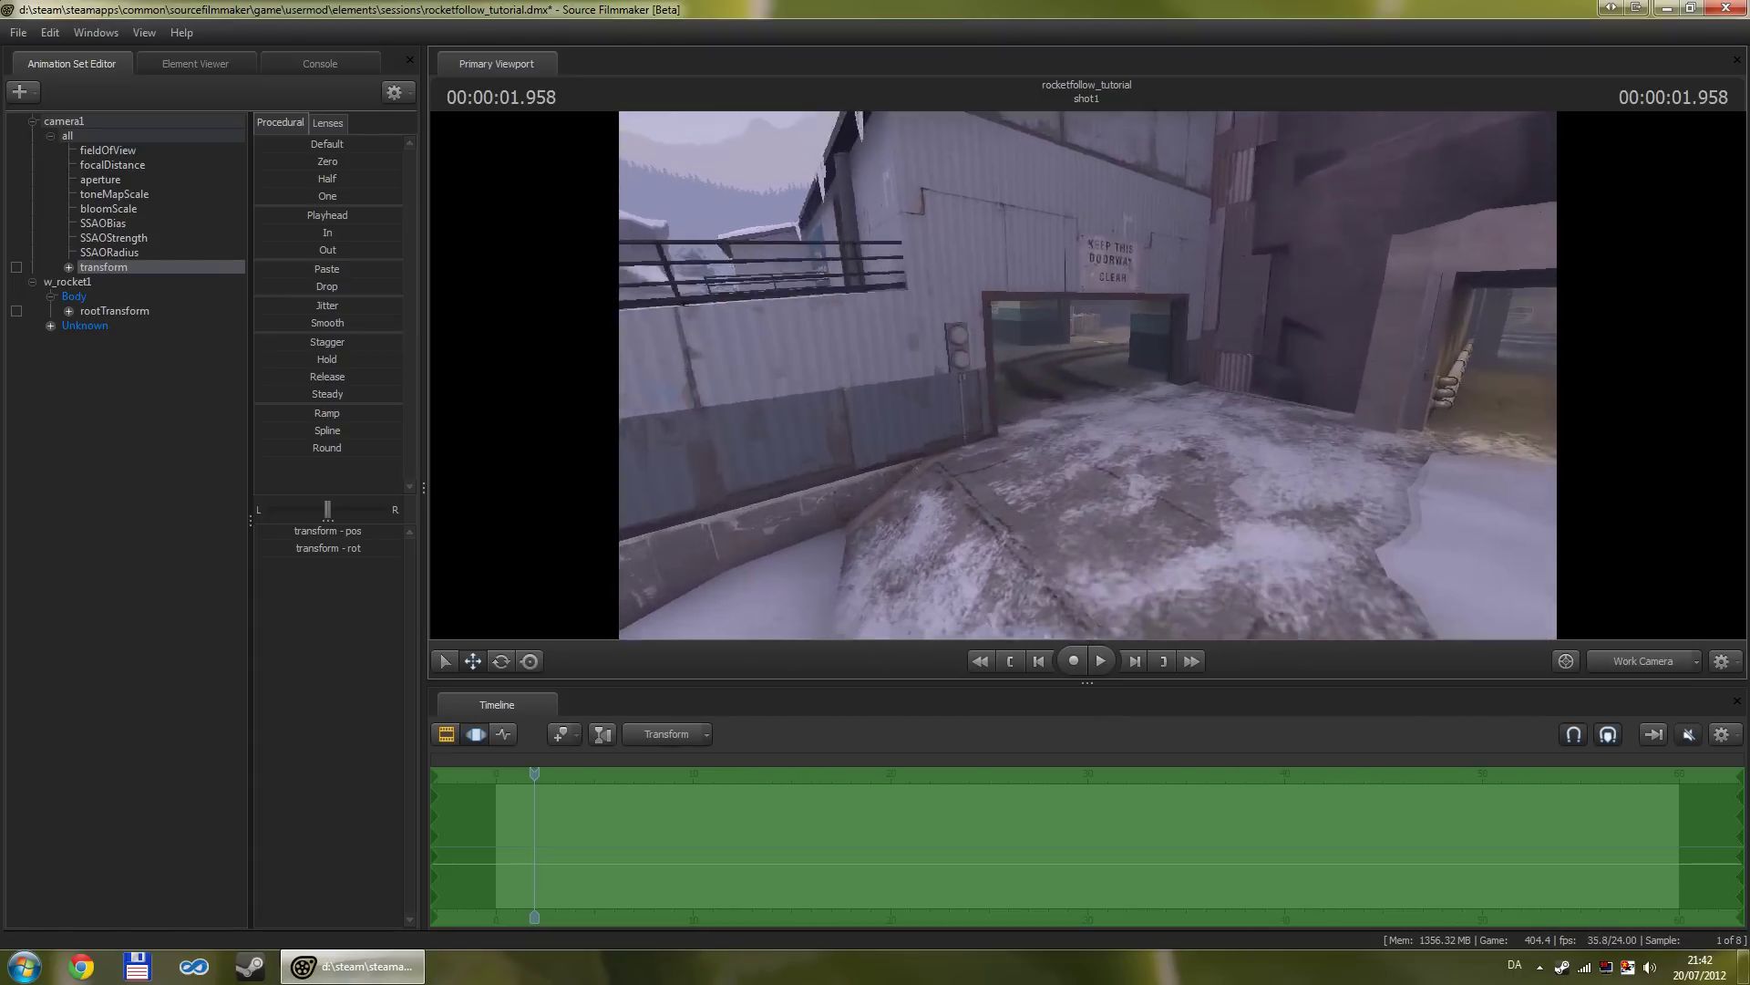
key("w")
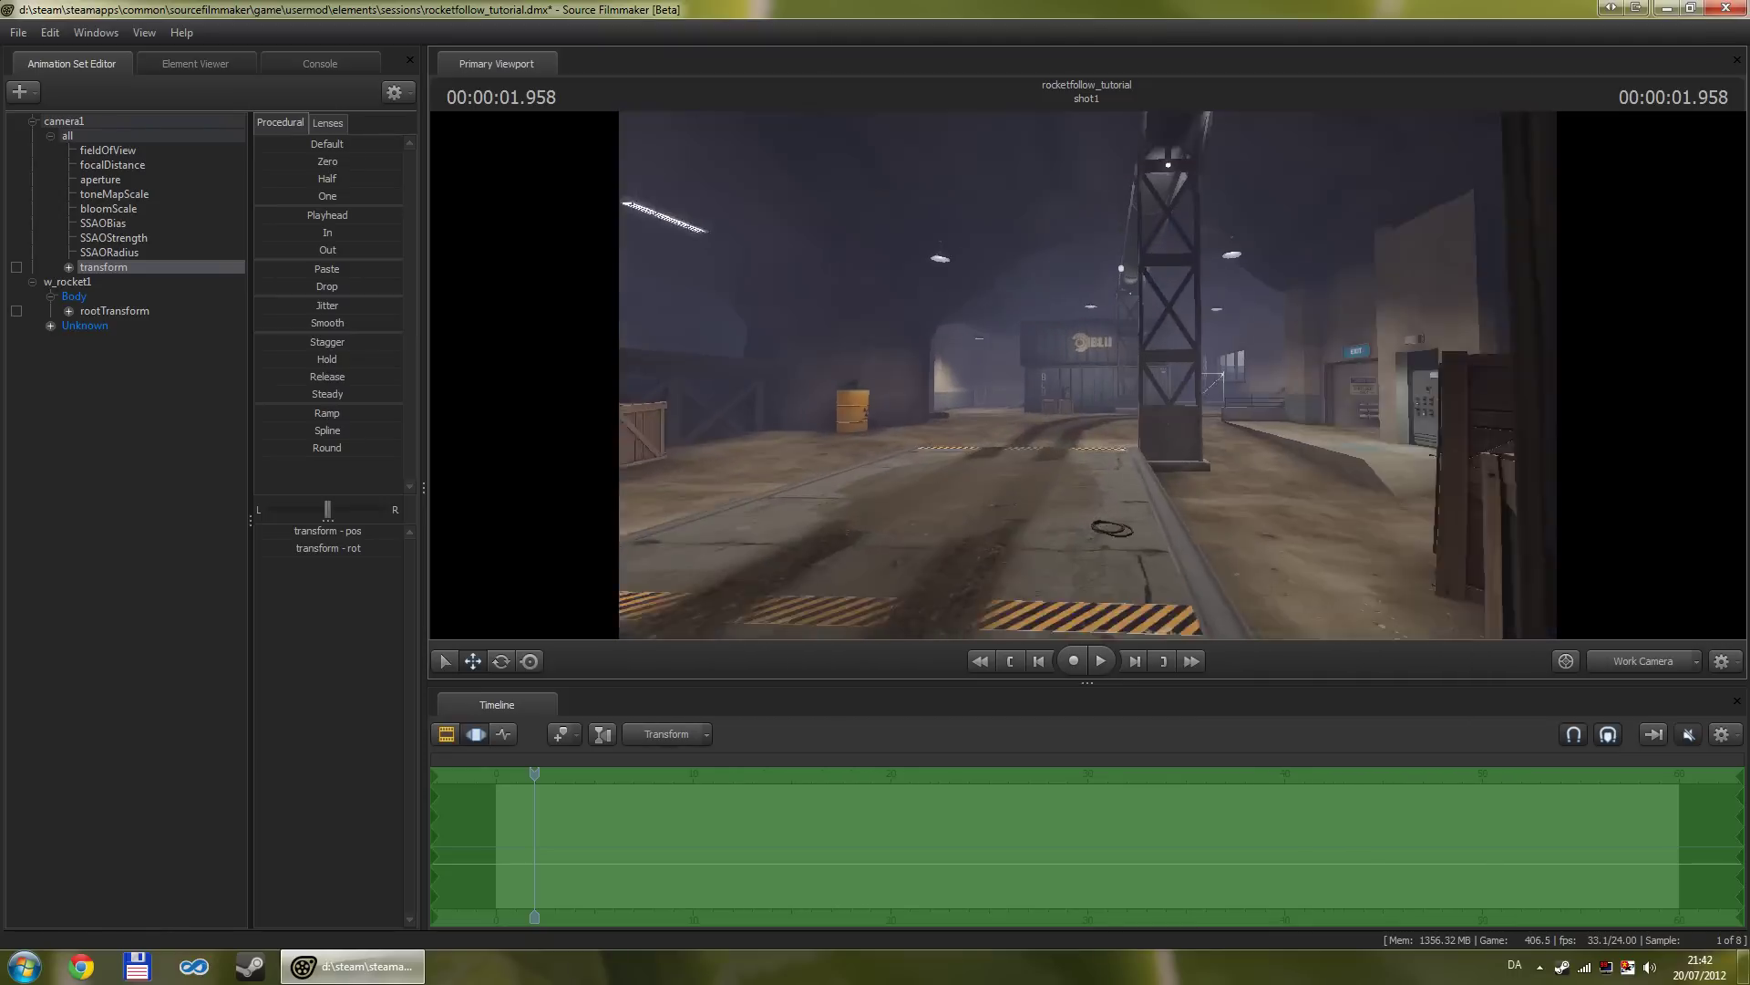
key("w")
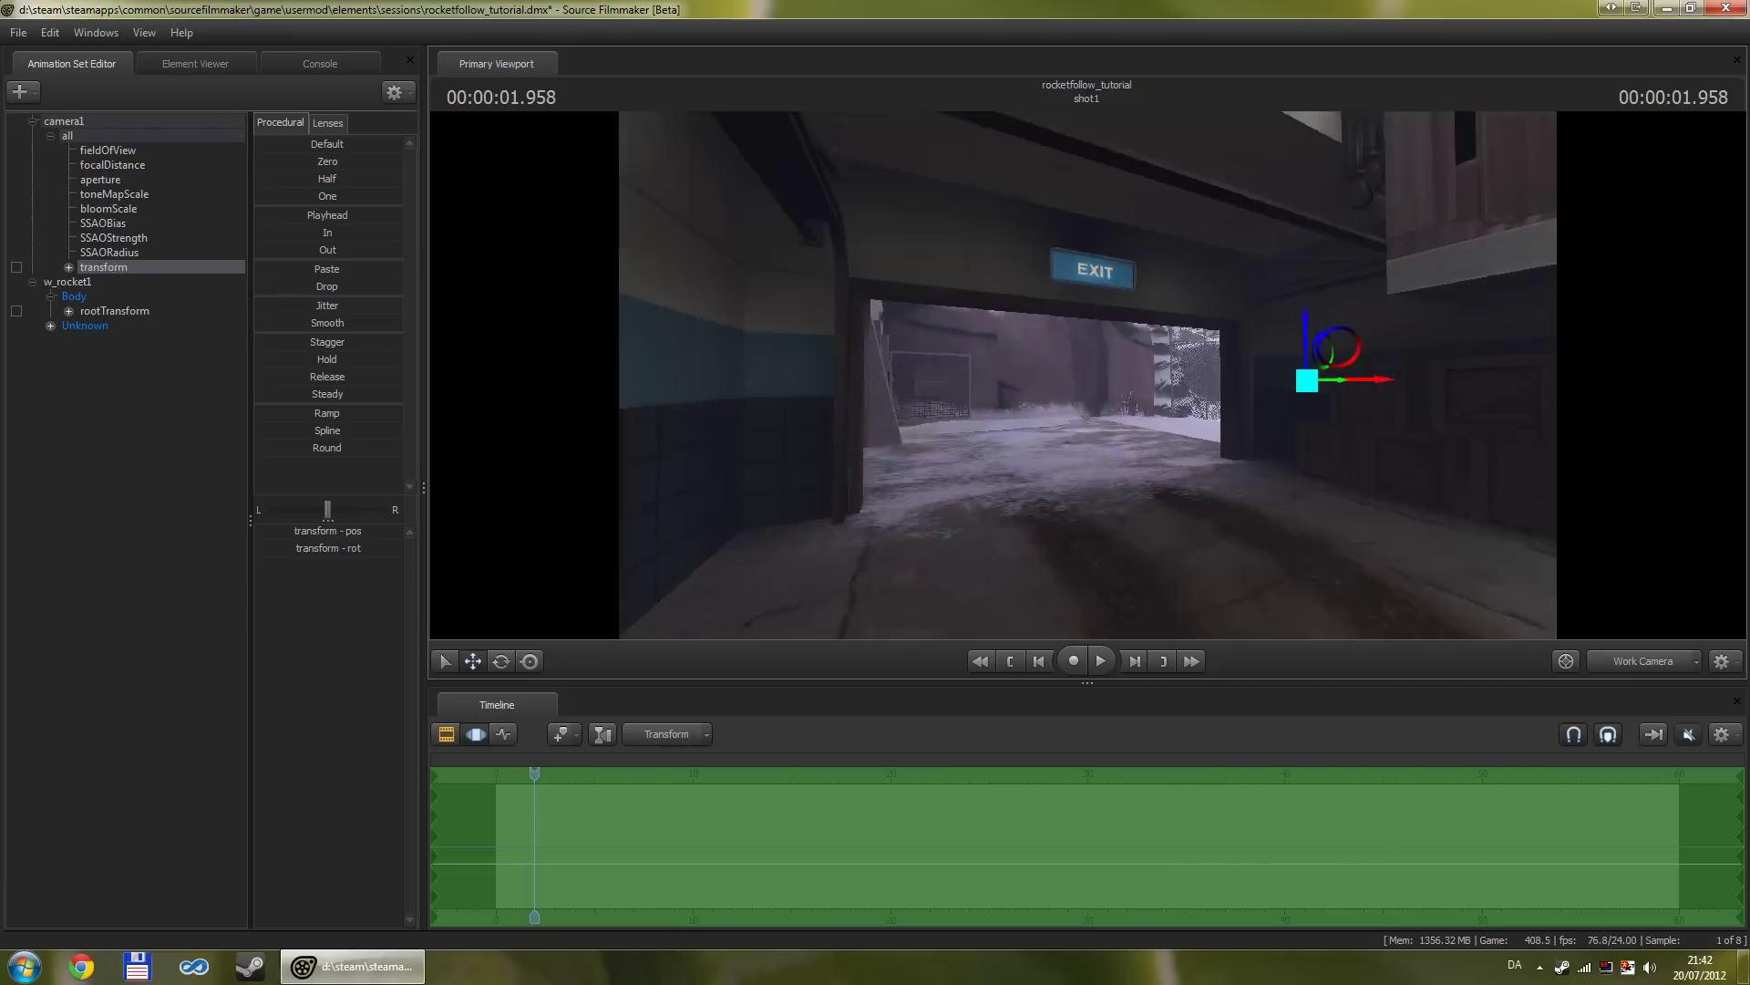
key("w")
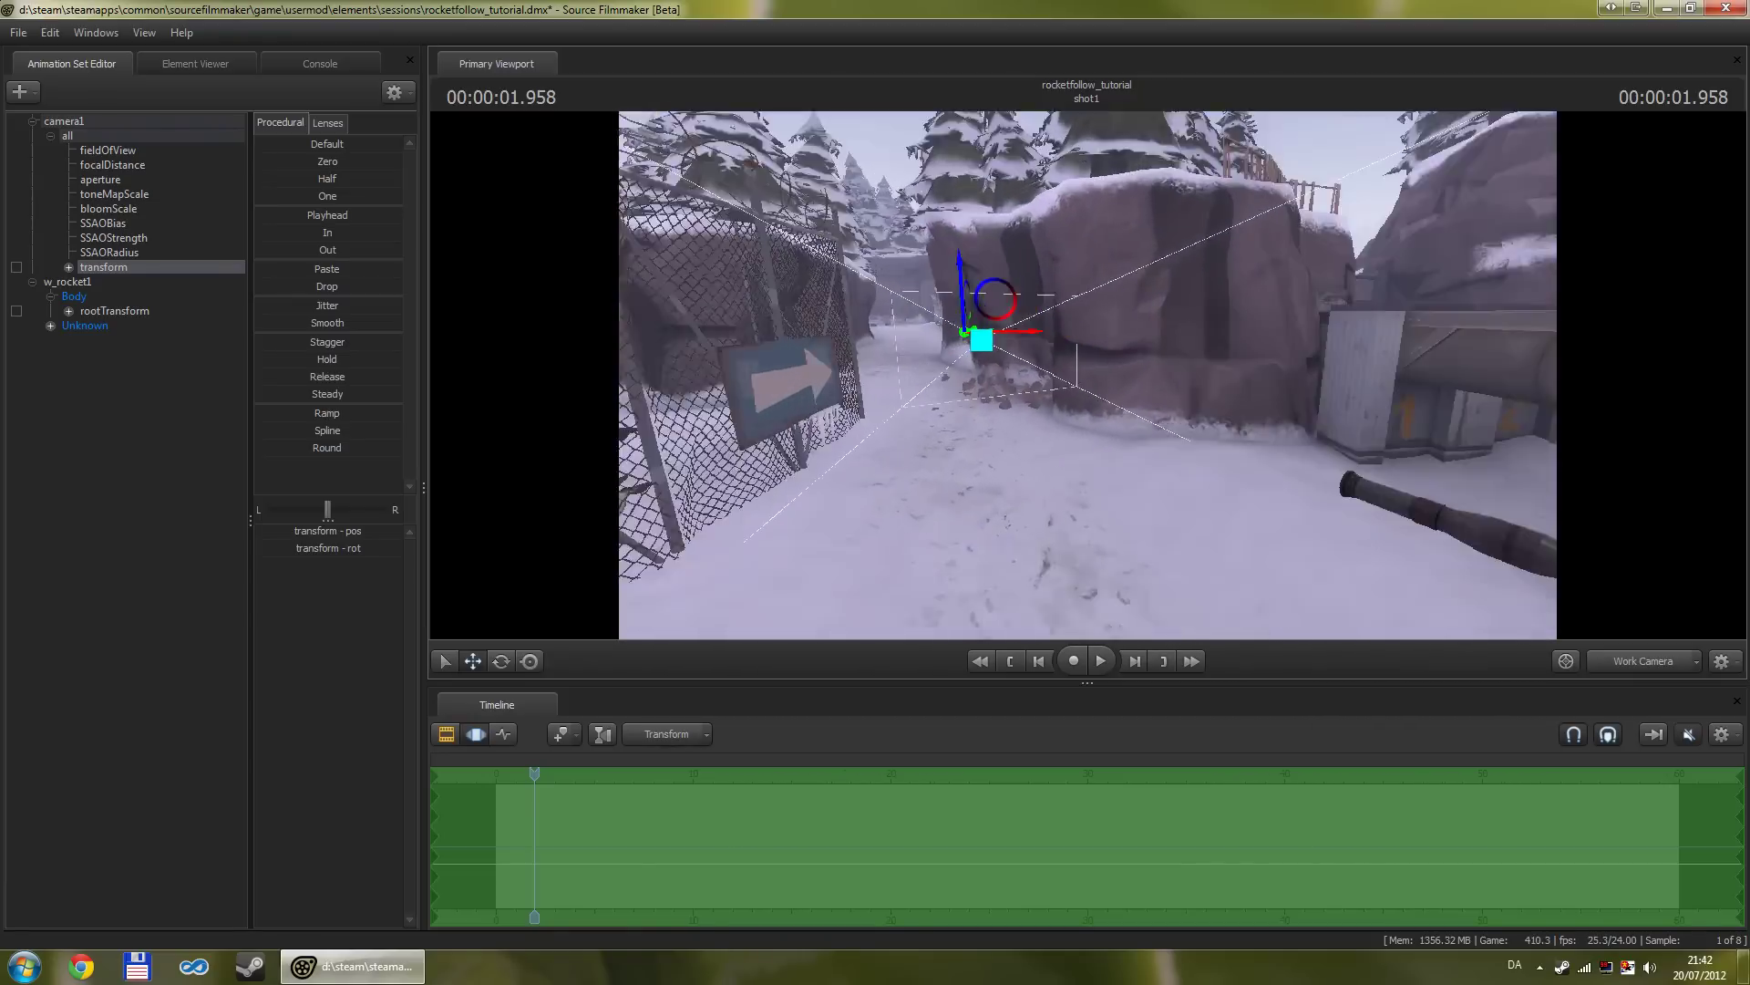
Step: Position the work camera high above the snowy yard with camera1 and the rocket's flight path in view
key("s")
key("w")
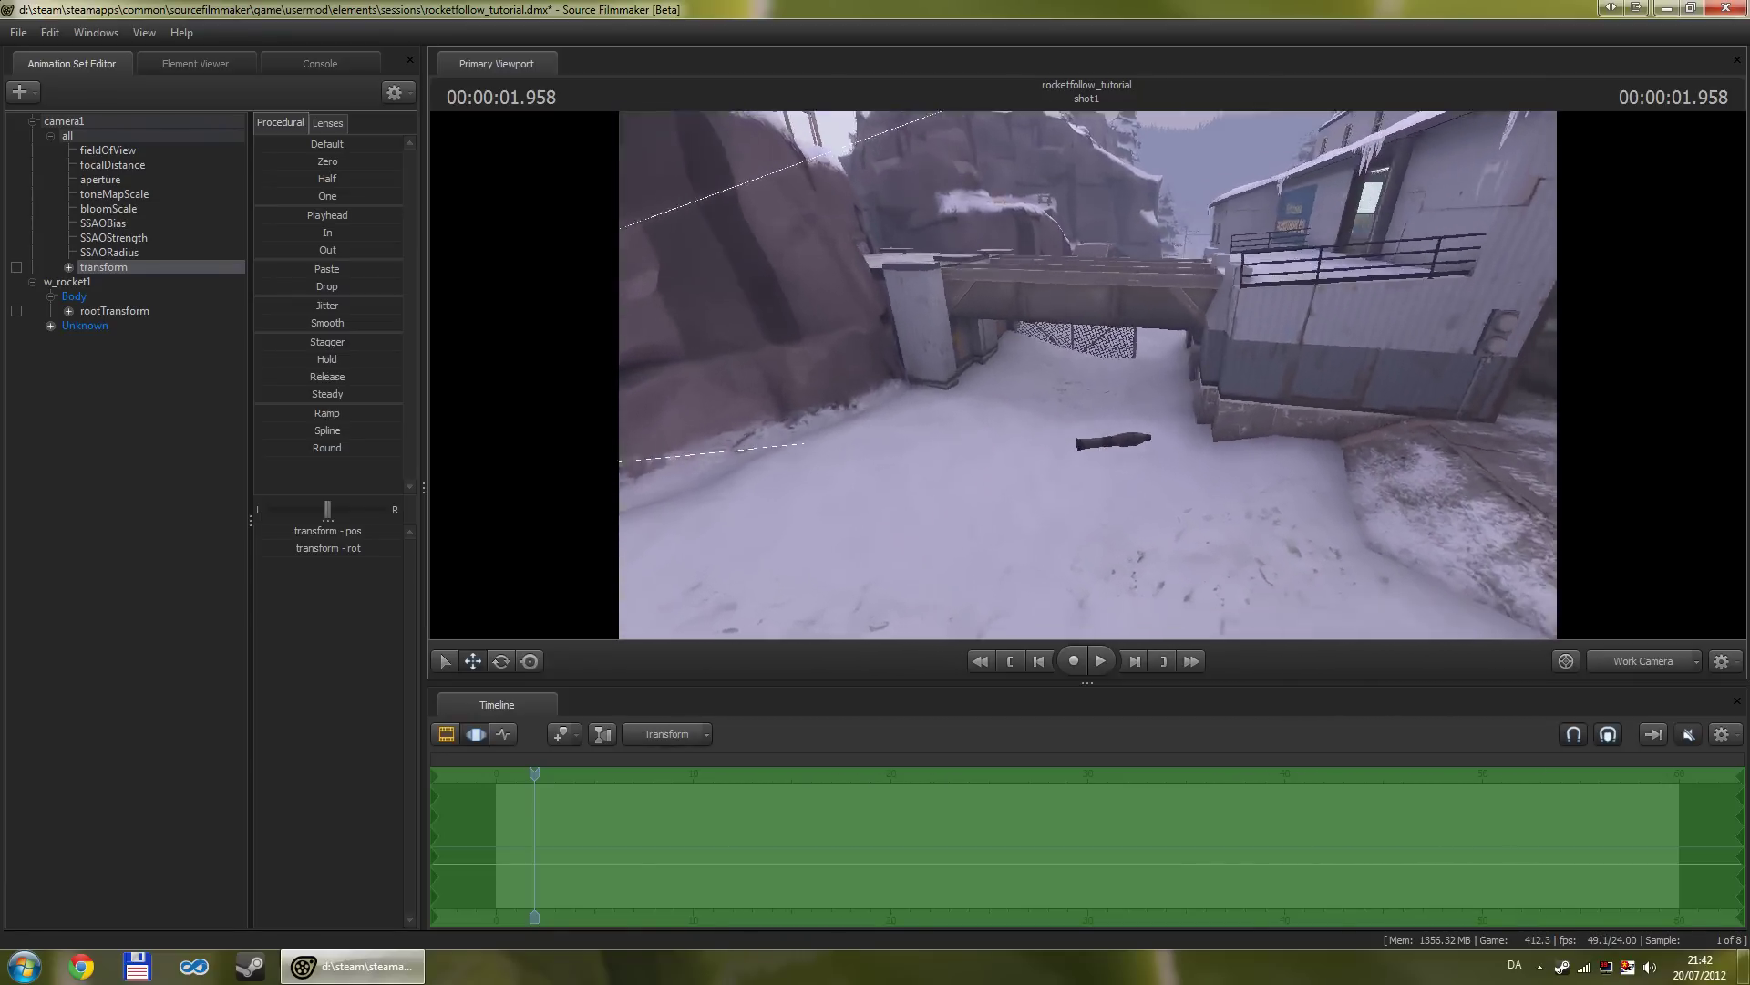
key("a")
key("a")
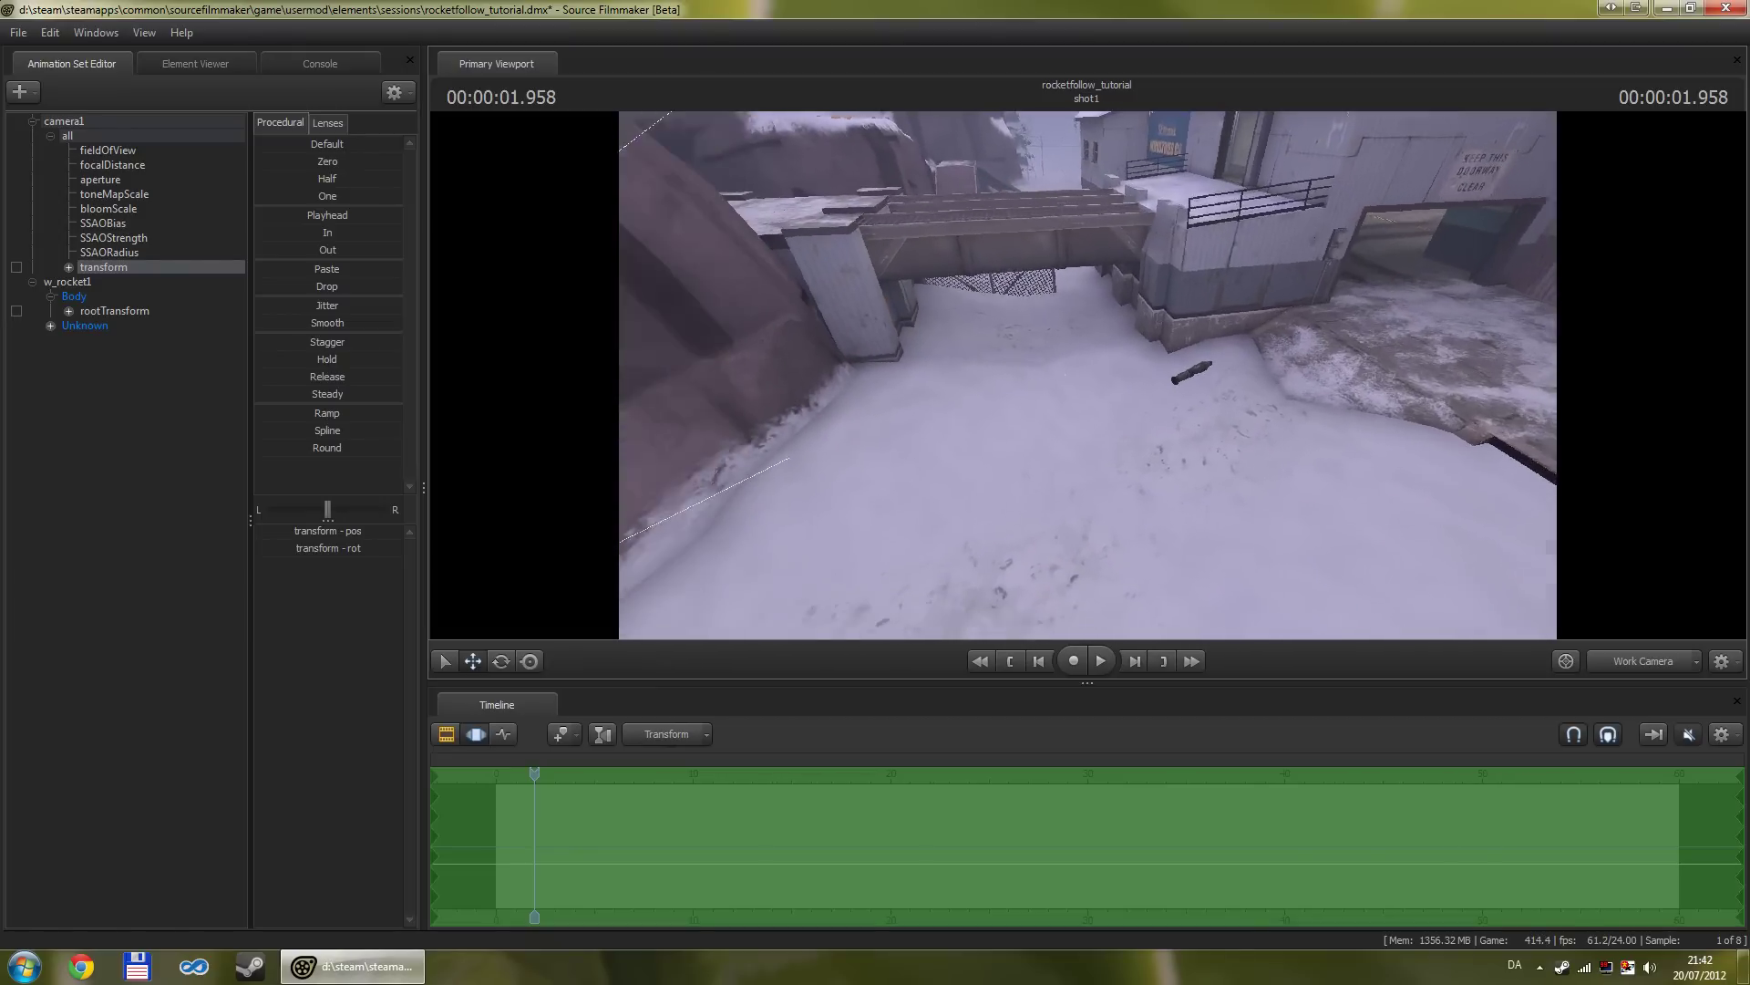
key("s")
key("a")
key("s")
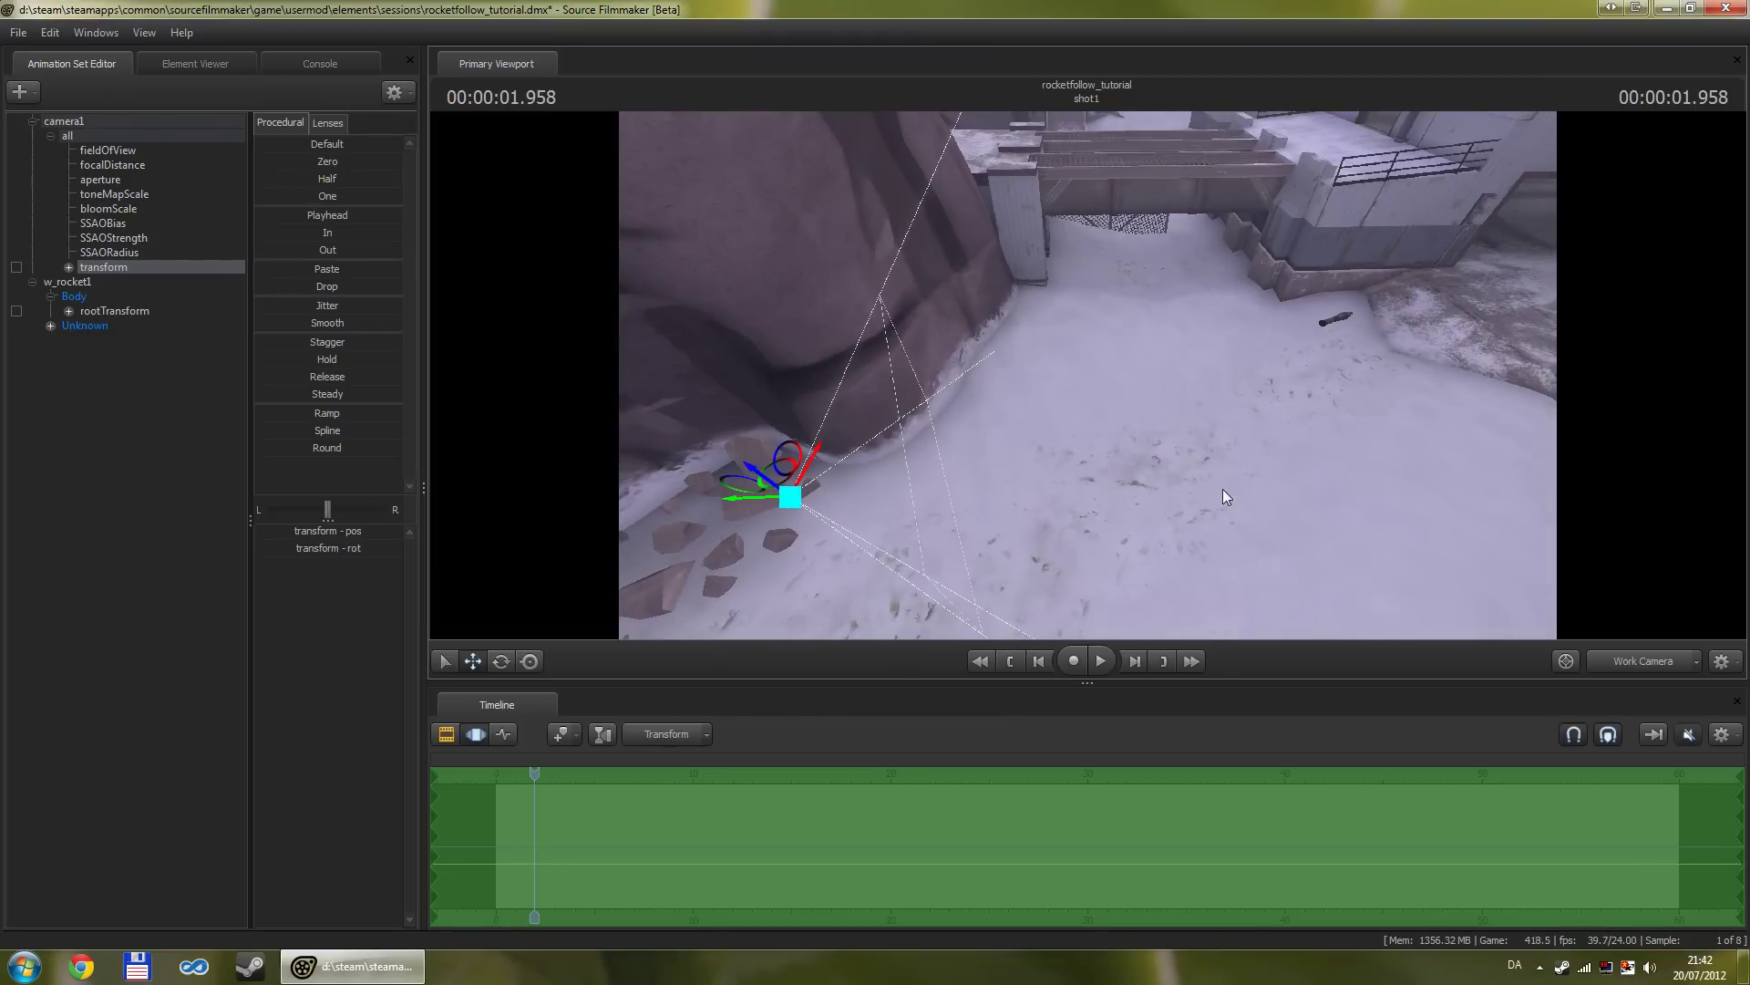
Step: Return to the start of the shot and display the rocket's rootTransform curves over the full shot in the Graph Editor
key("Home")
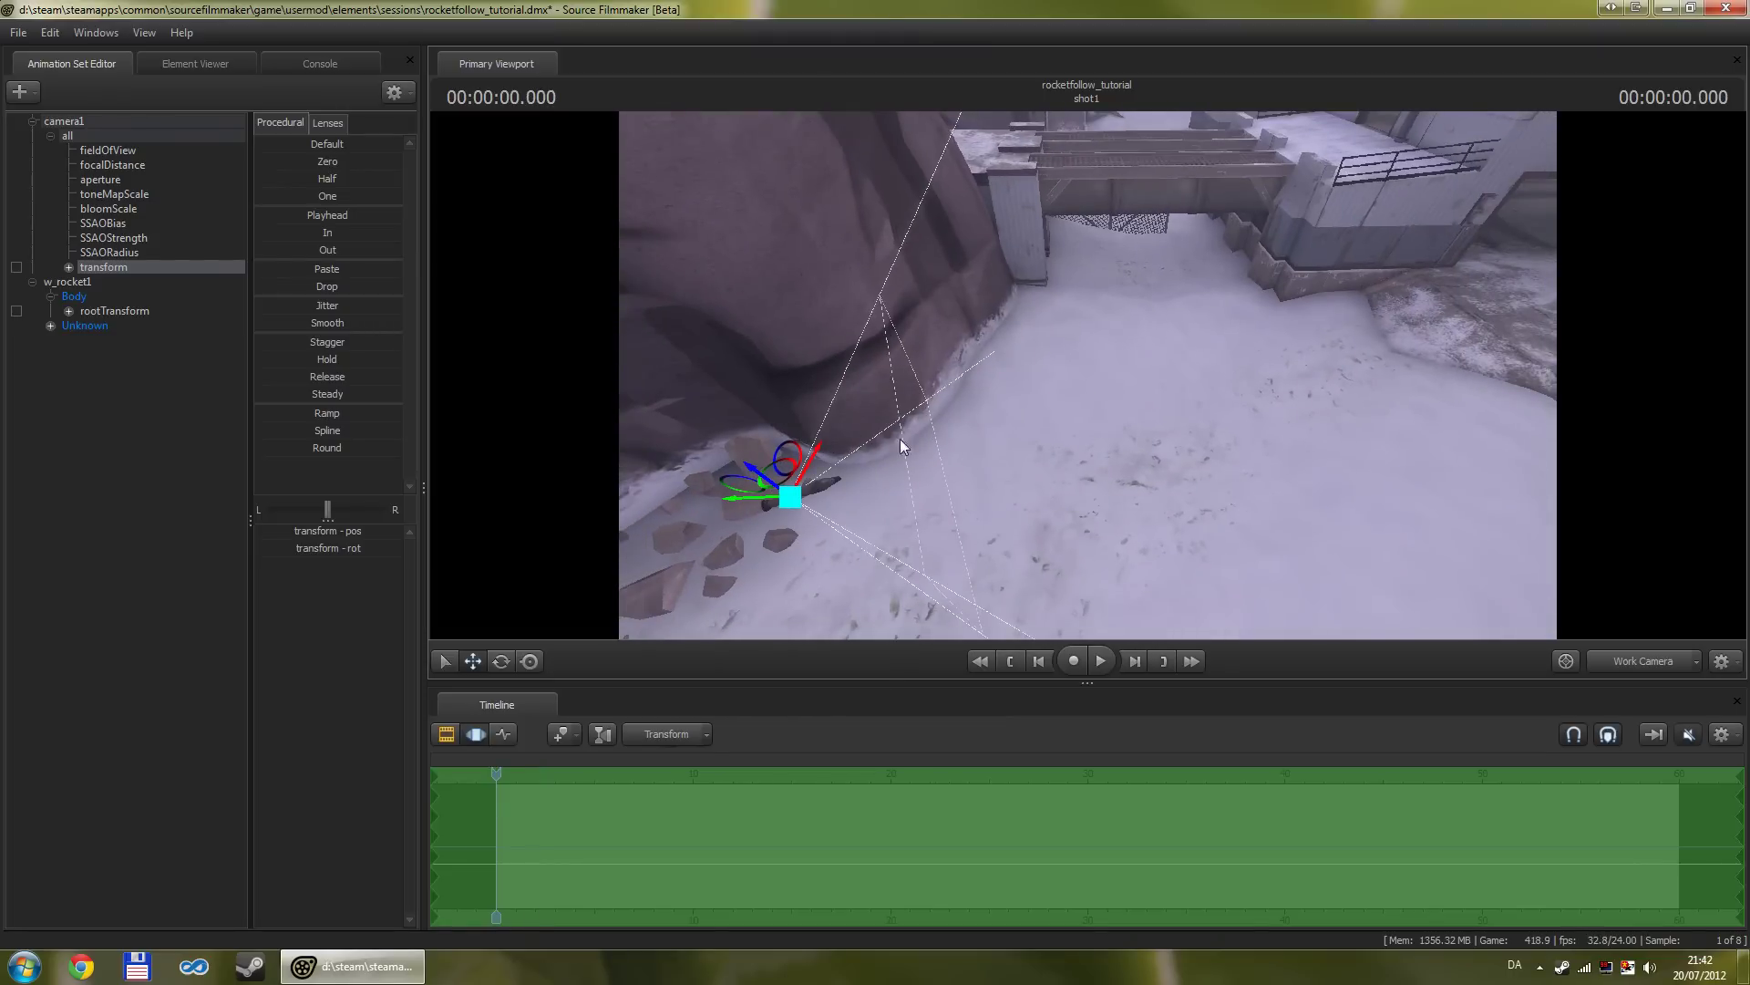
left_click(117, 310)
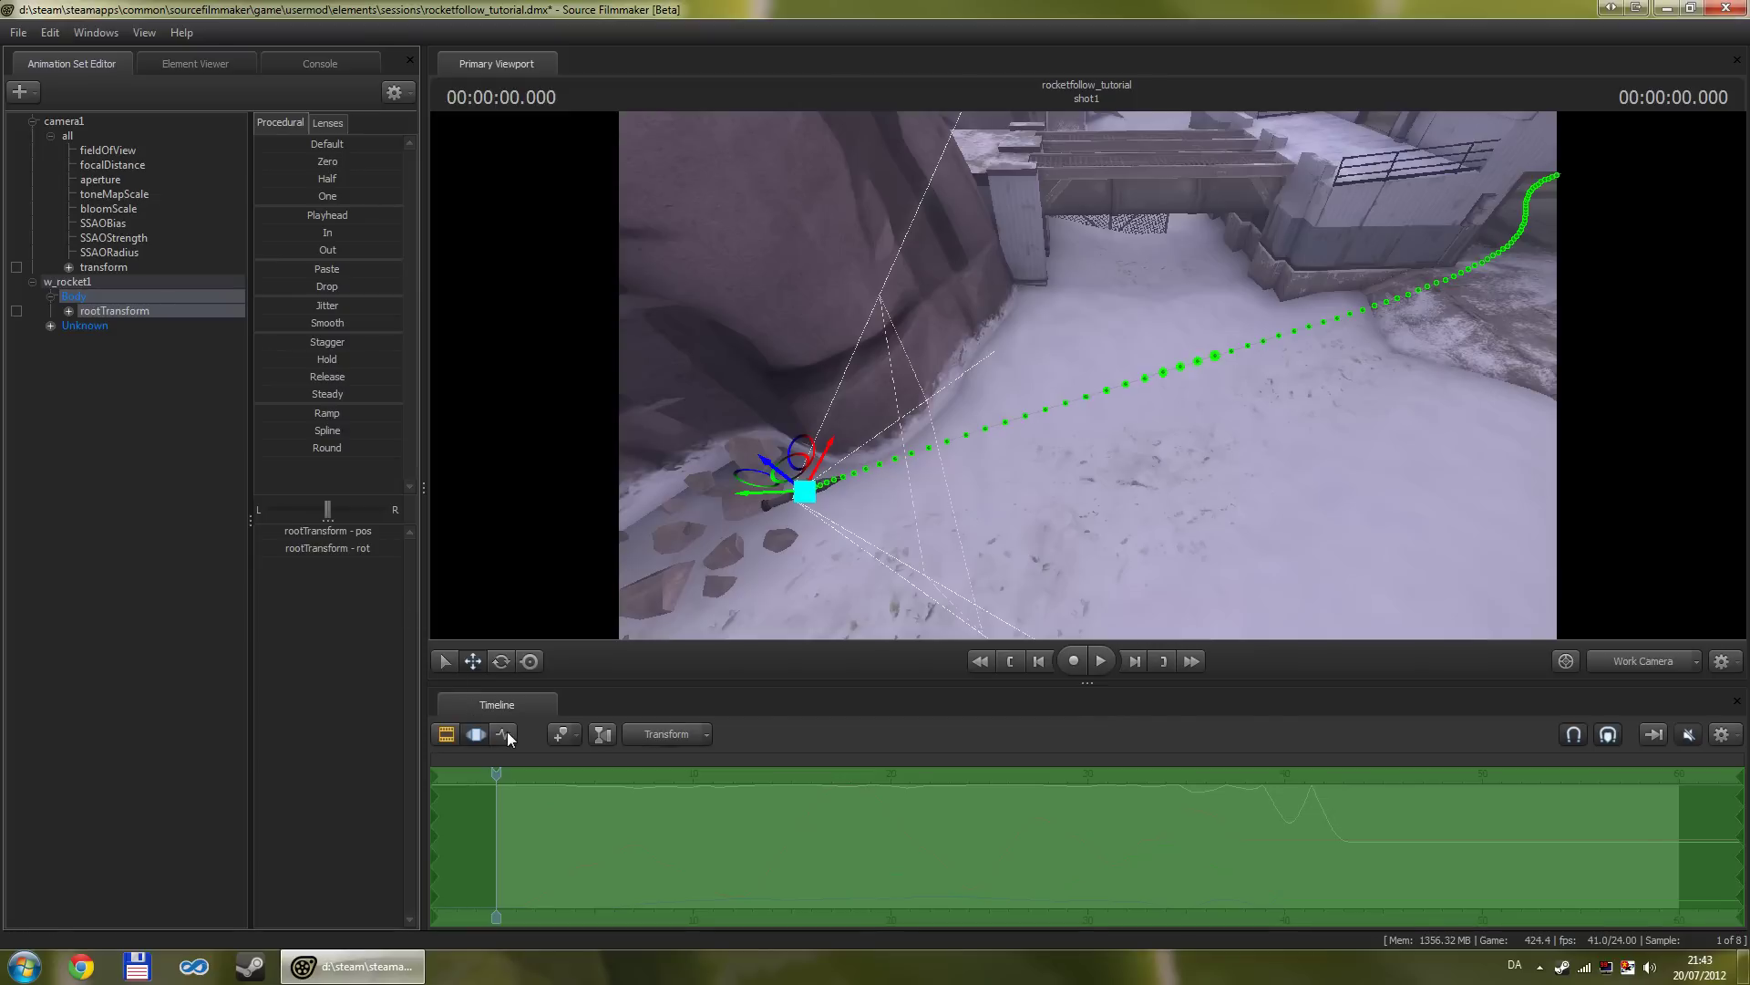
left_click(503, 734)
middle_click_drag(685, 903, 1012, 930)
scroll(850, 795, "up", 6)
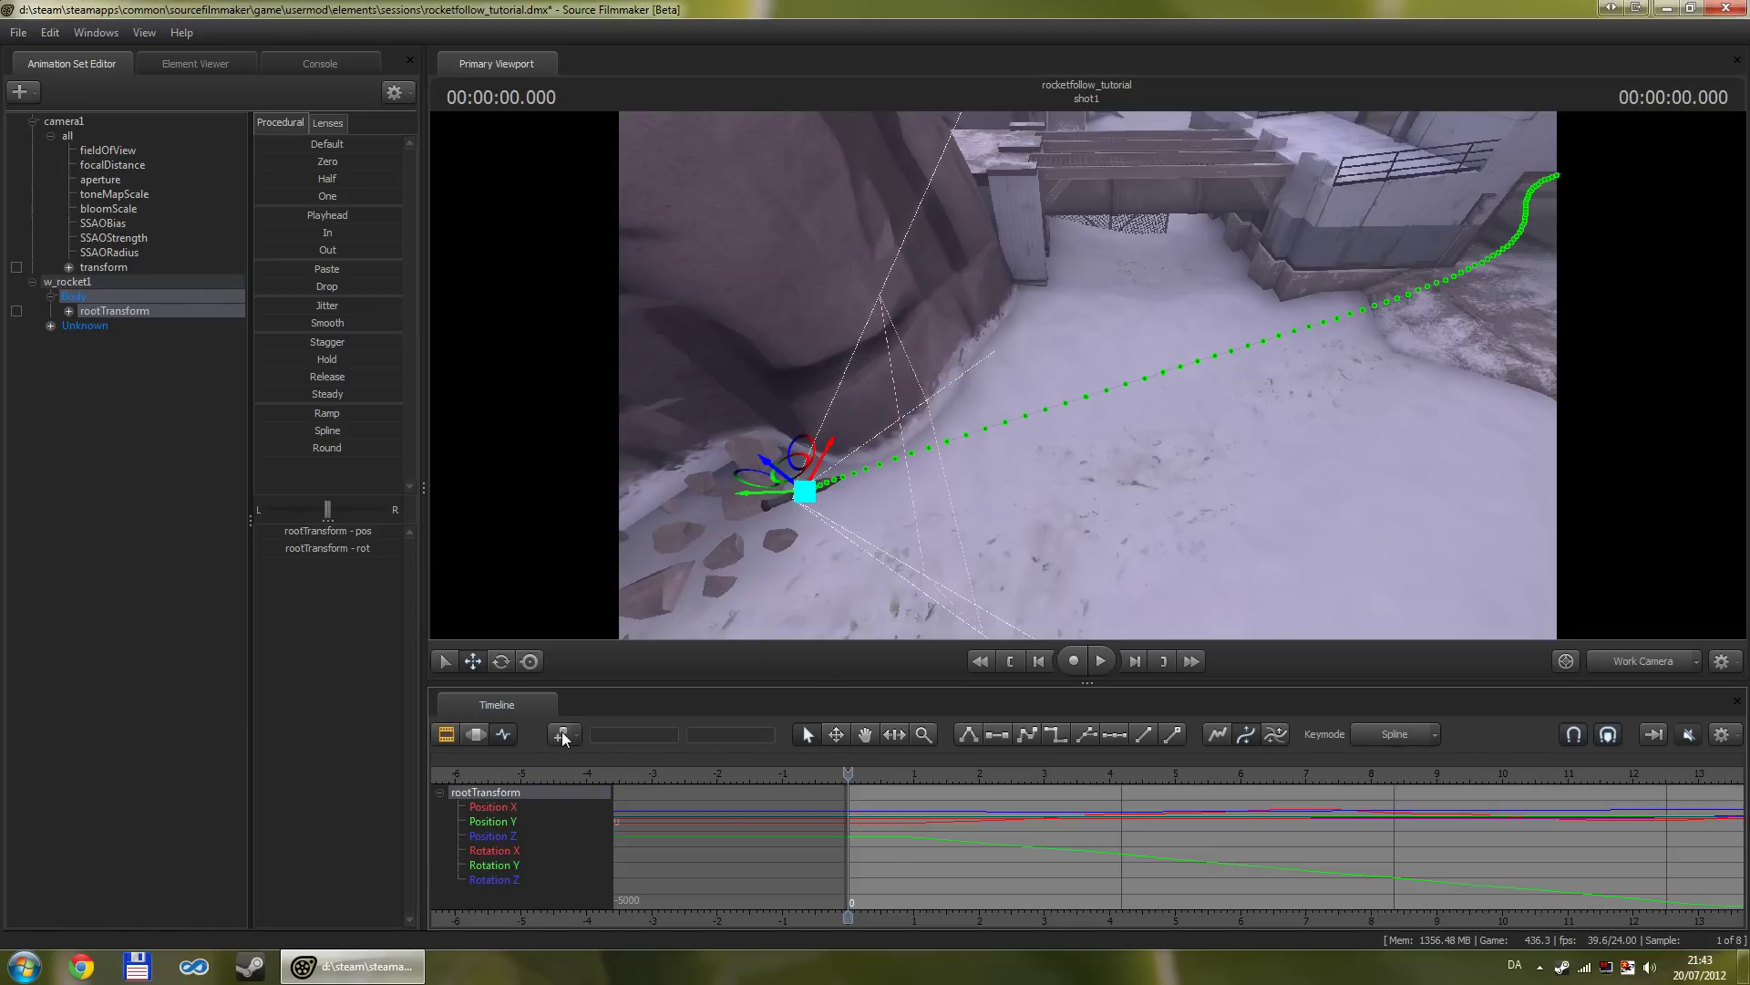
scroll(945, 855, "down", 10)
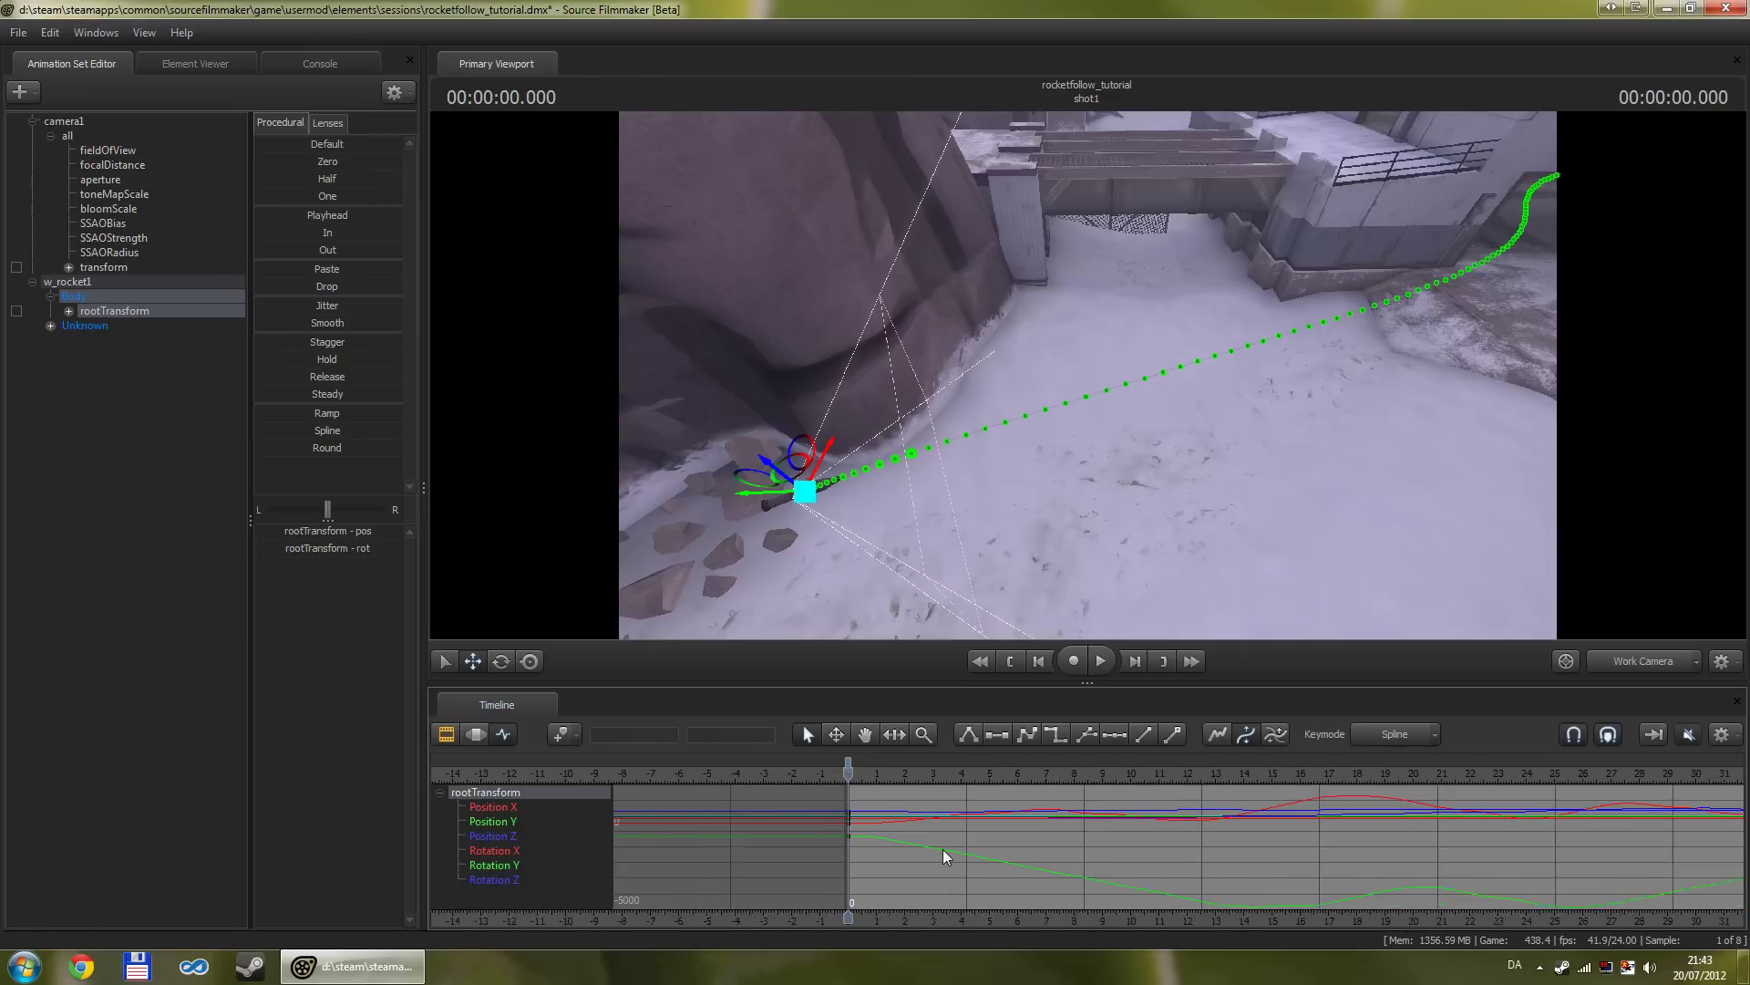
scroll(1001, 857, "down", 2)
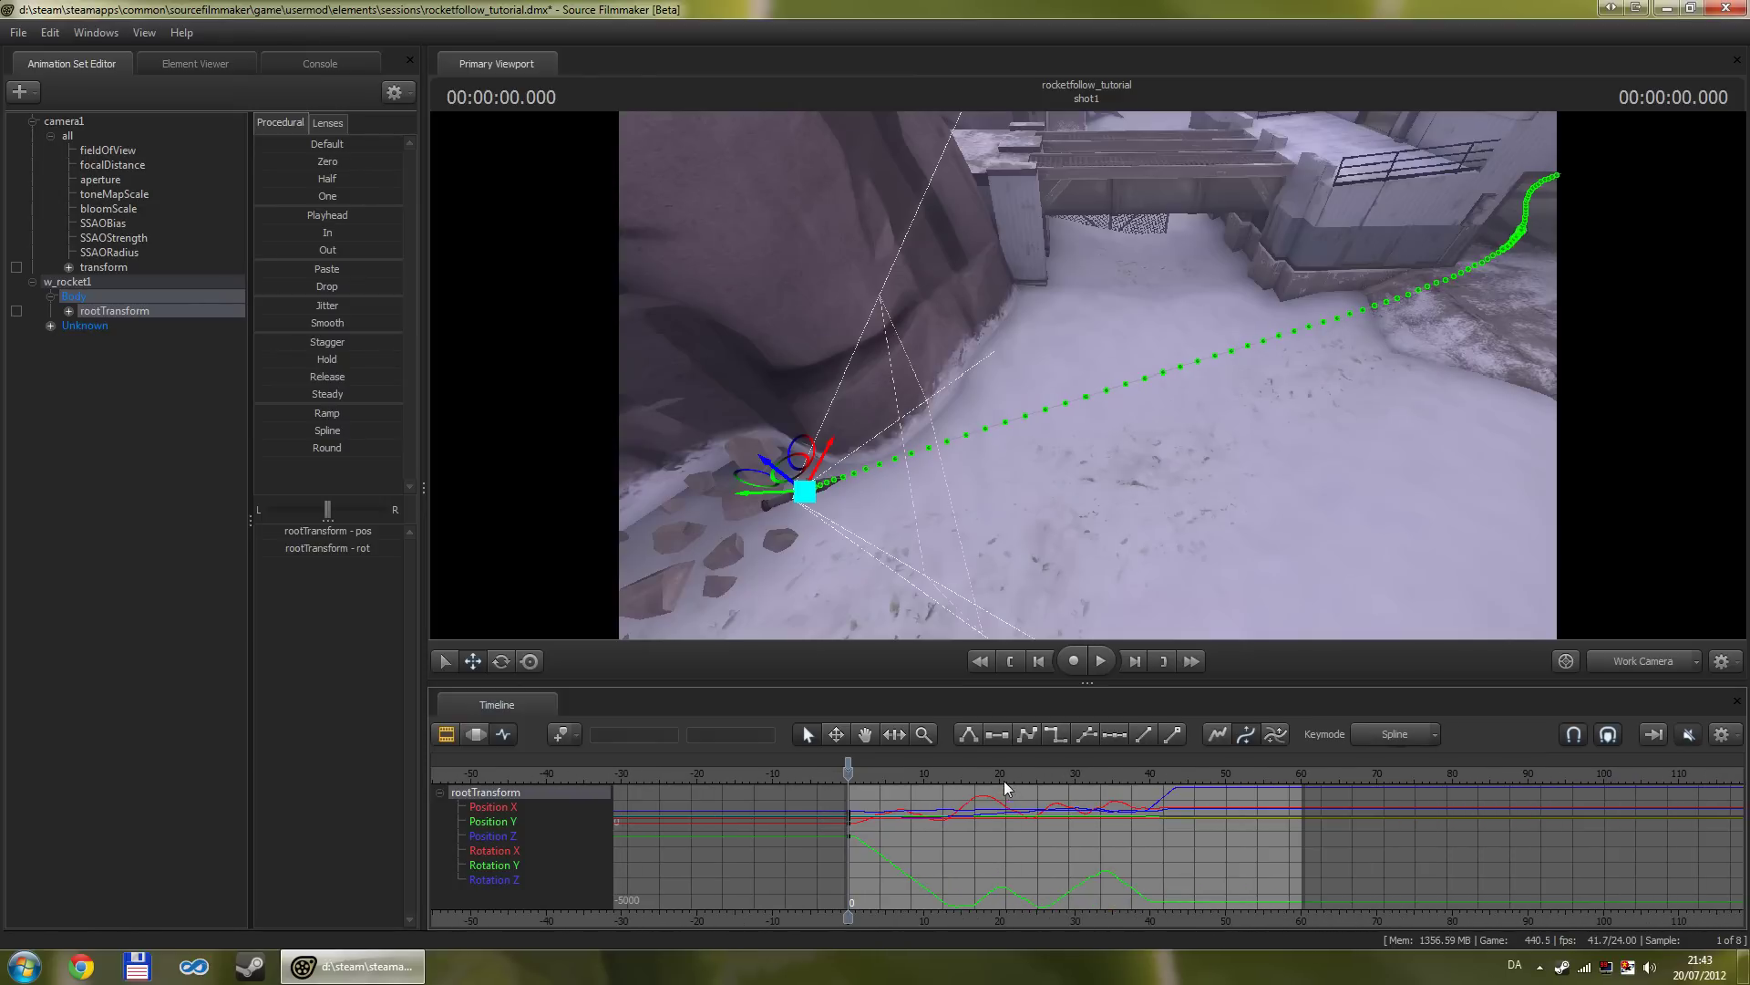
Step: Key rootTransform at 00:00:44.458, undoing the key that straightens the path and adding it again with the recorded curves preserved
left_click_drag(1010, 775, 1155, 773)
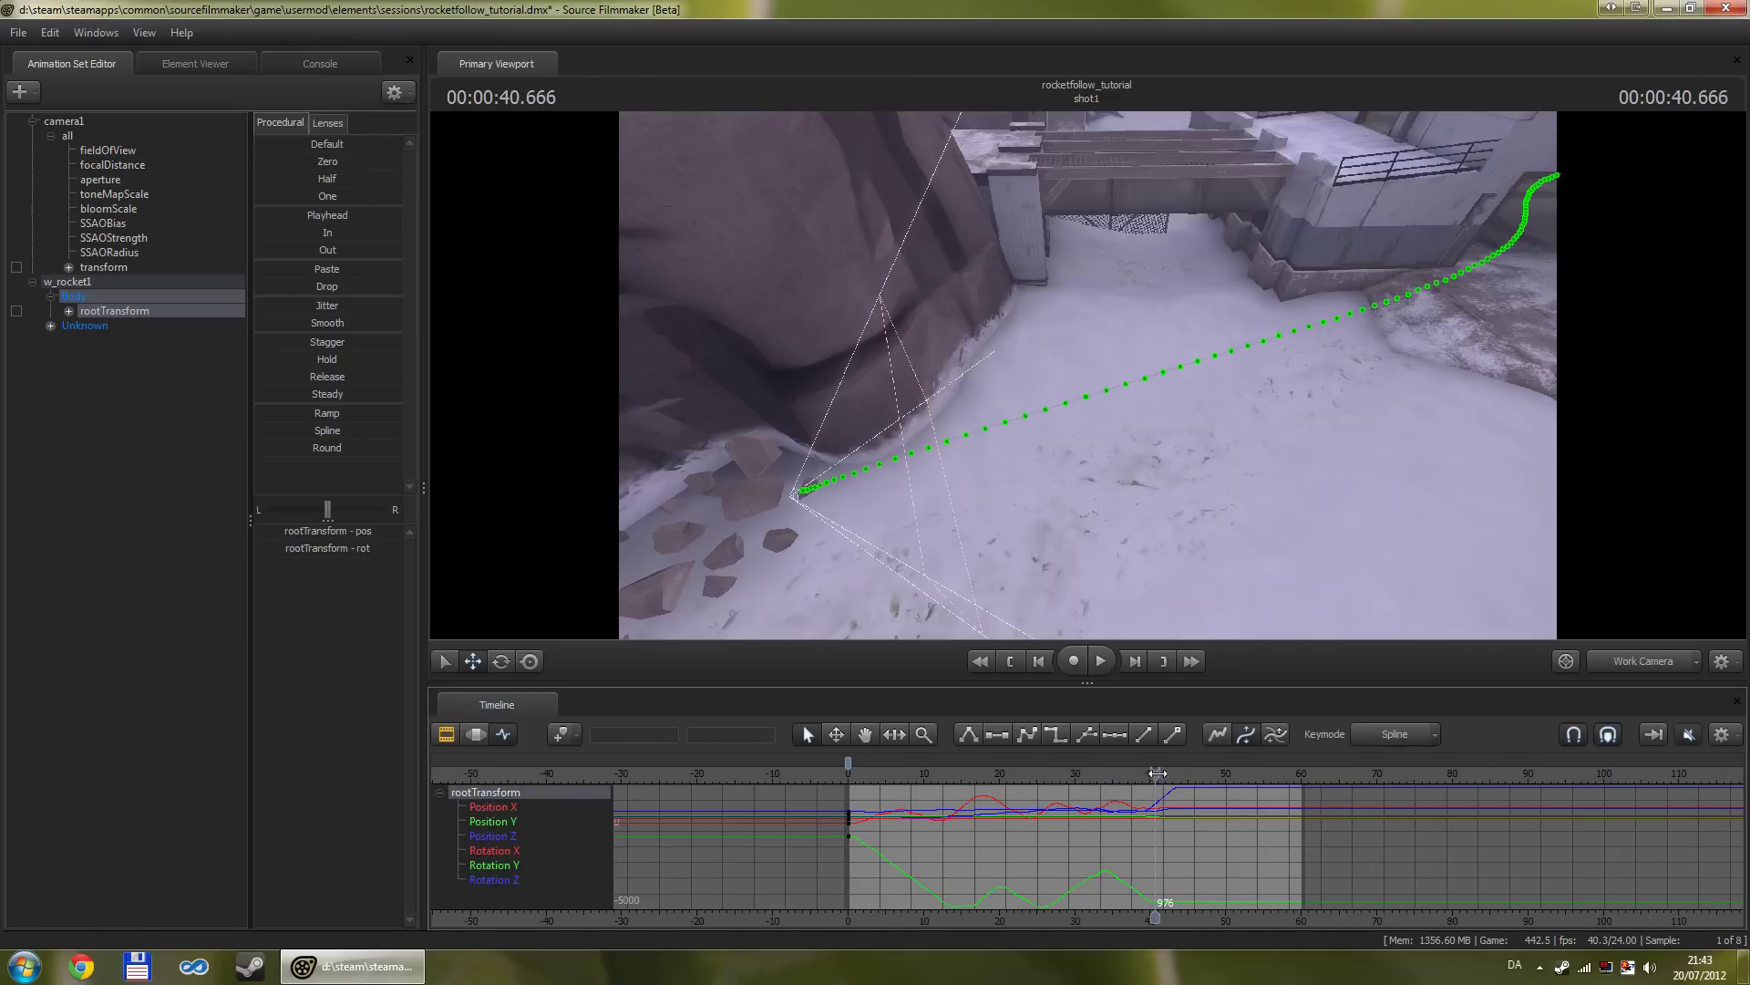
scroll(1212, 866, "up", 5)
scroll(1176, 876, "up", 2)
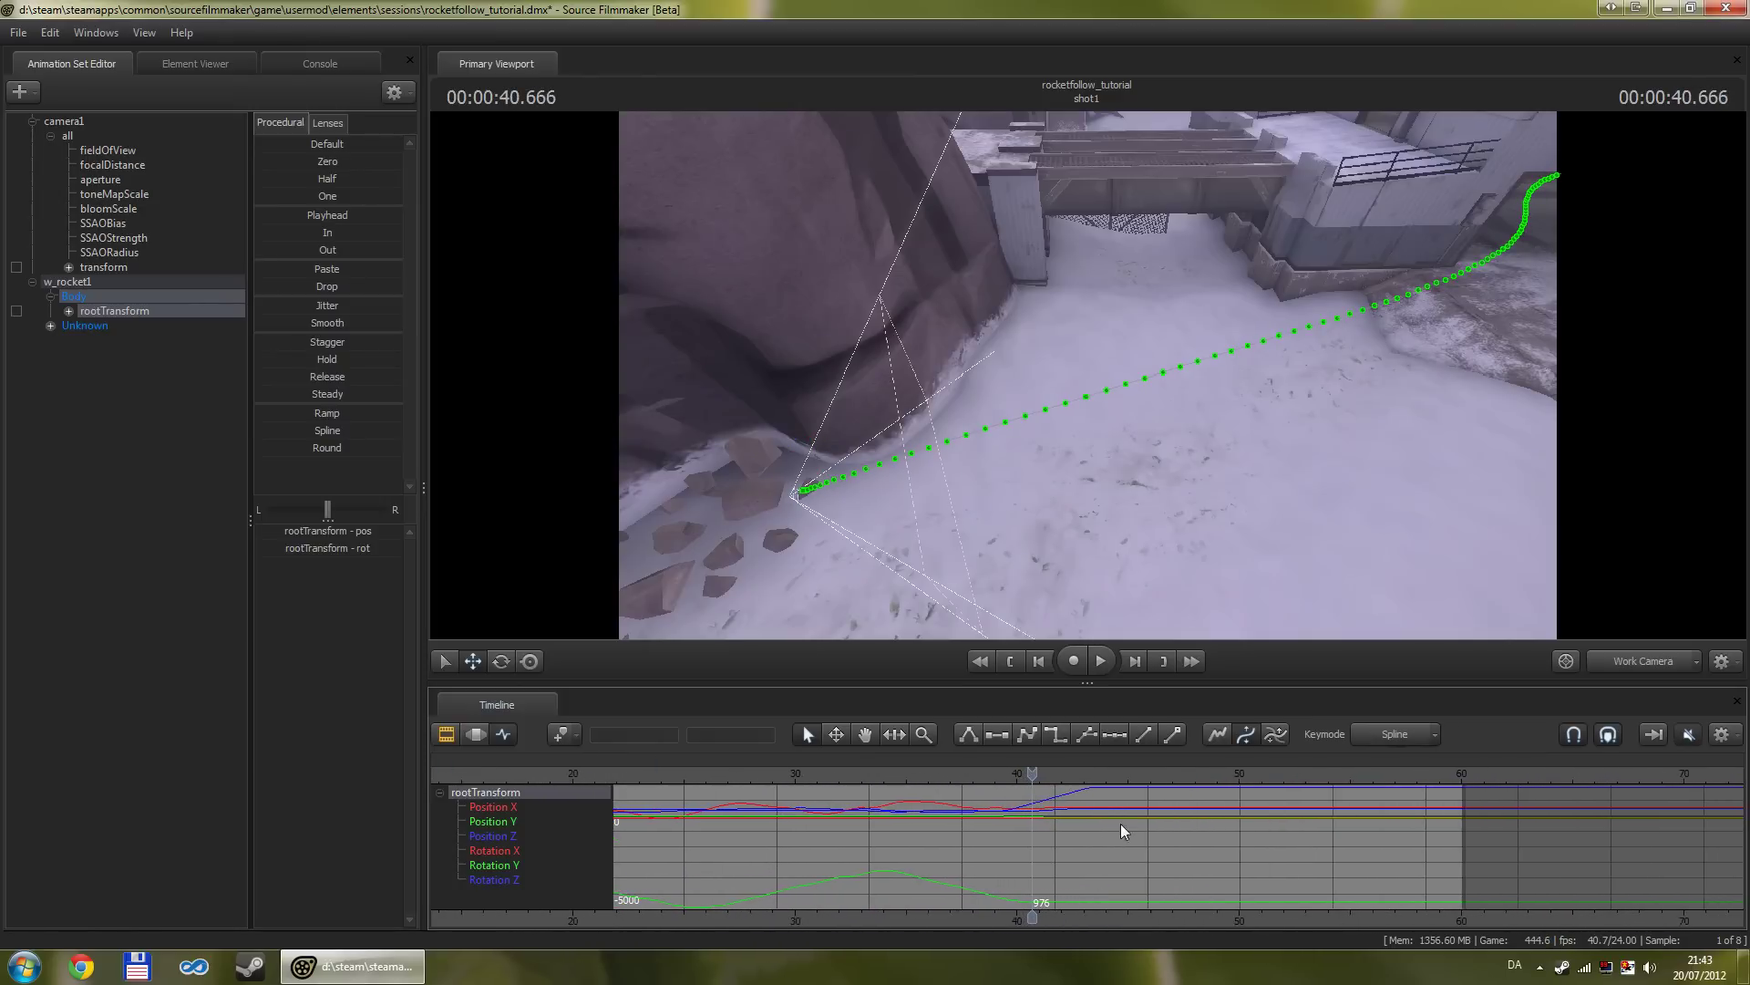
left_click_drag(1029, 775, 1153, 772)
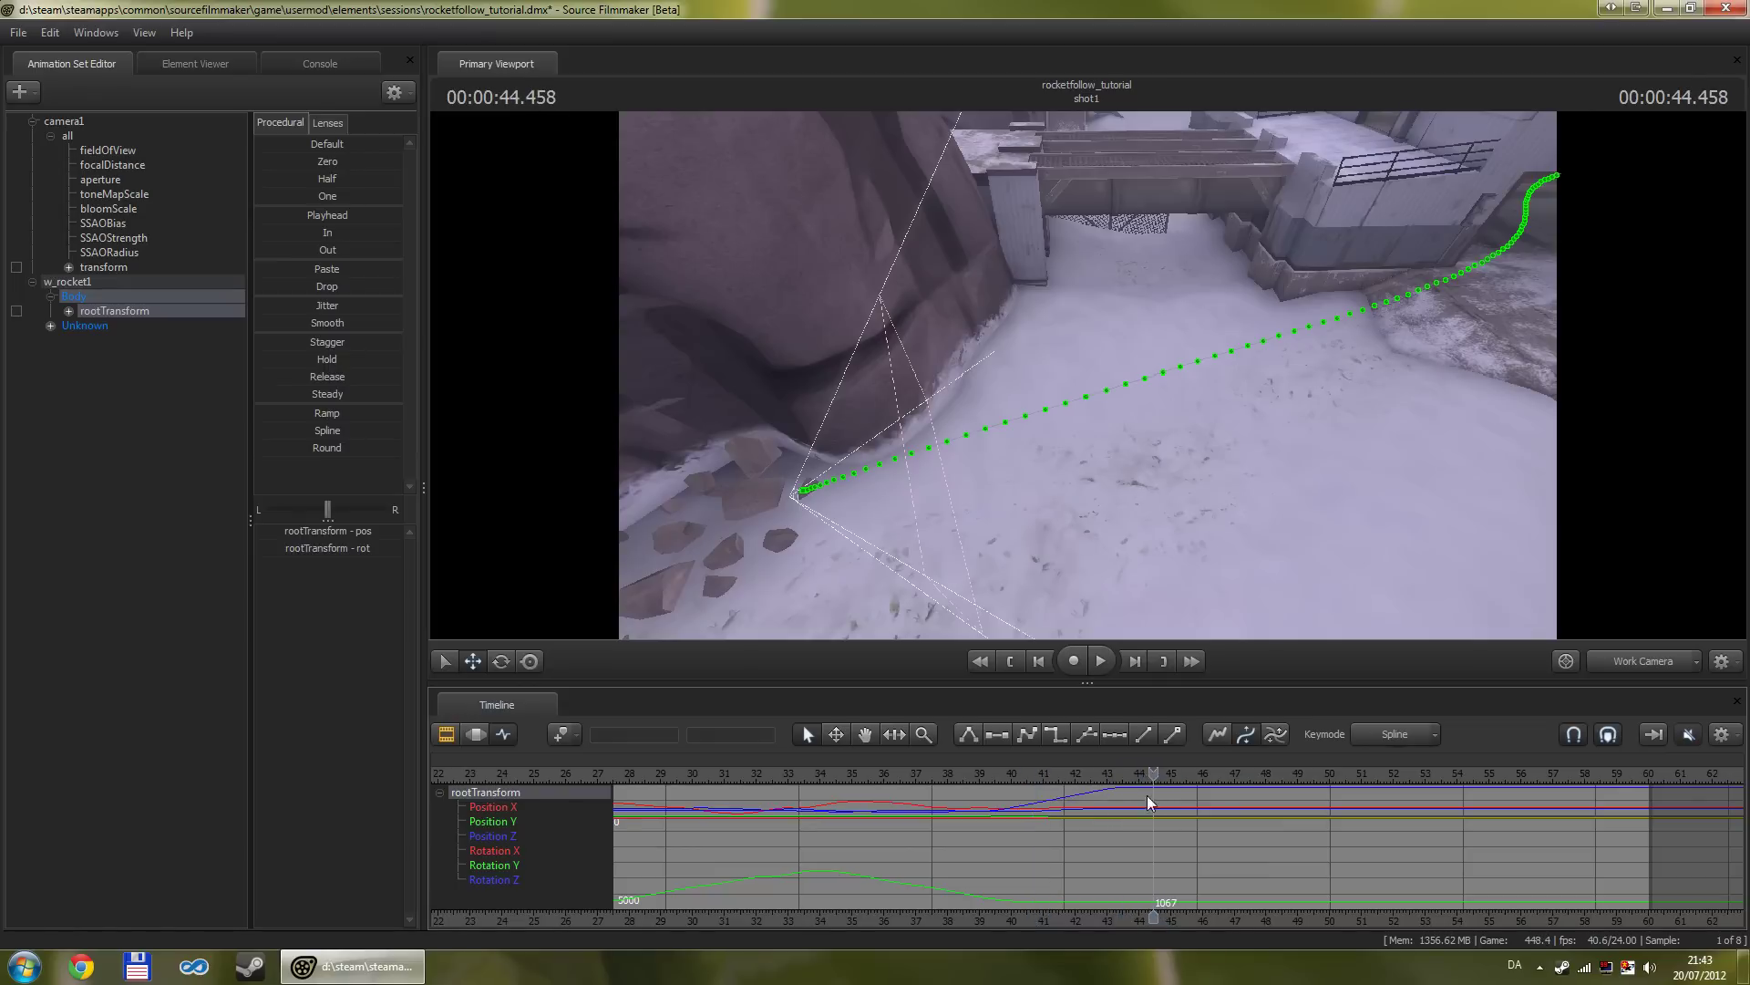
key("m")
scroll(1159, 809, "down", 3)
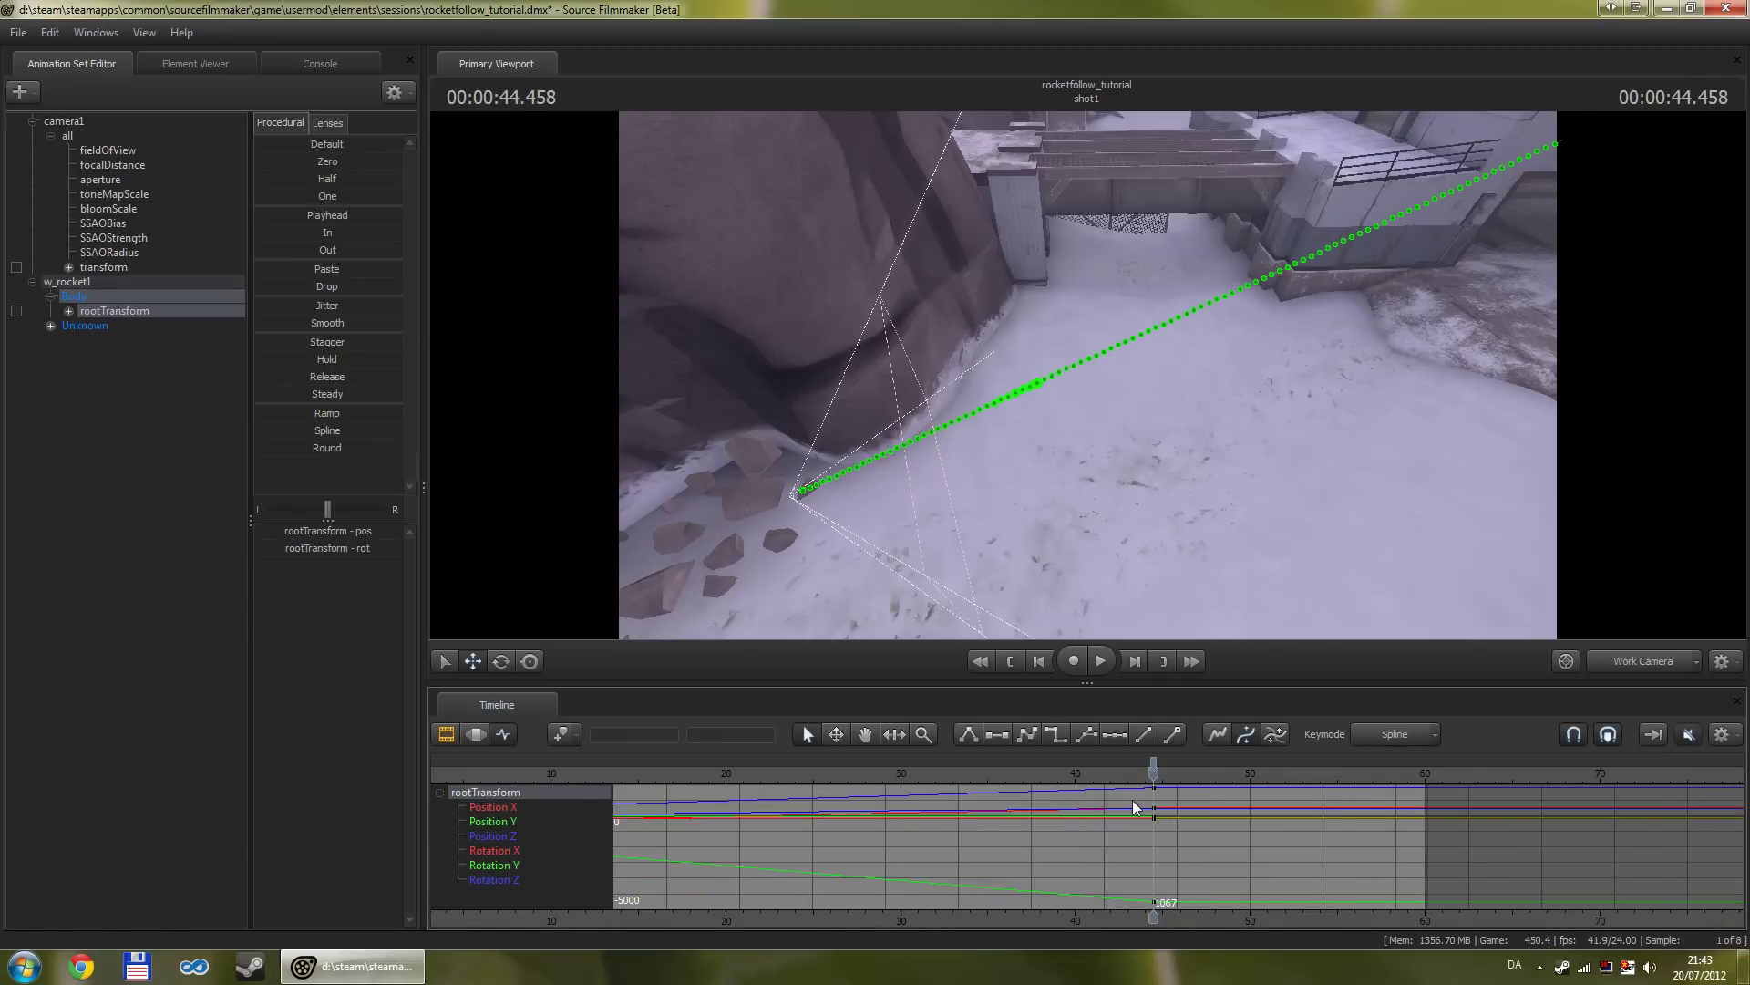
key("ctrl+z")
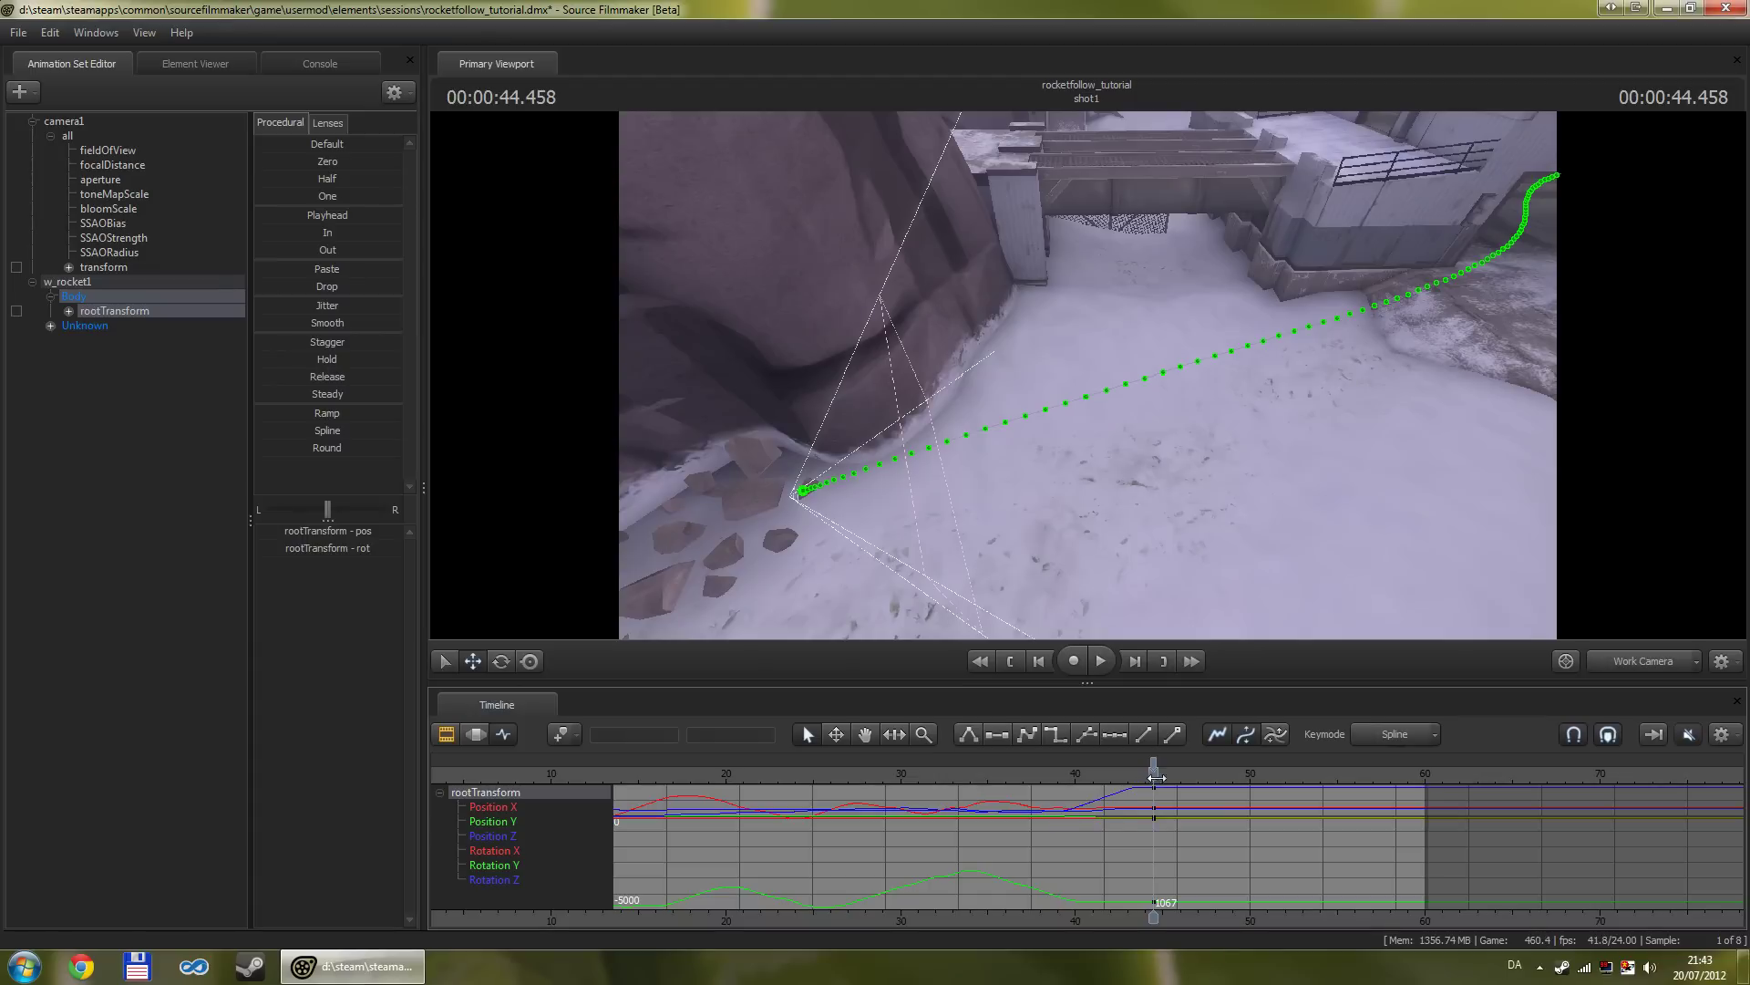
Step: Select the rootTransform keyframes at the shot's start and at 00:00:44.458, and scrub to 00:00:02.541
left_click_drag(1022, 924, 1298, 922)
scroll(1224, 880, "down", 1)
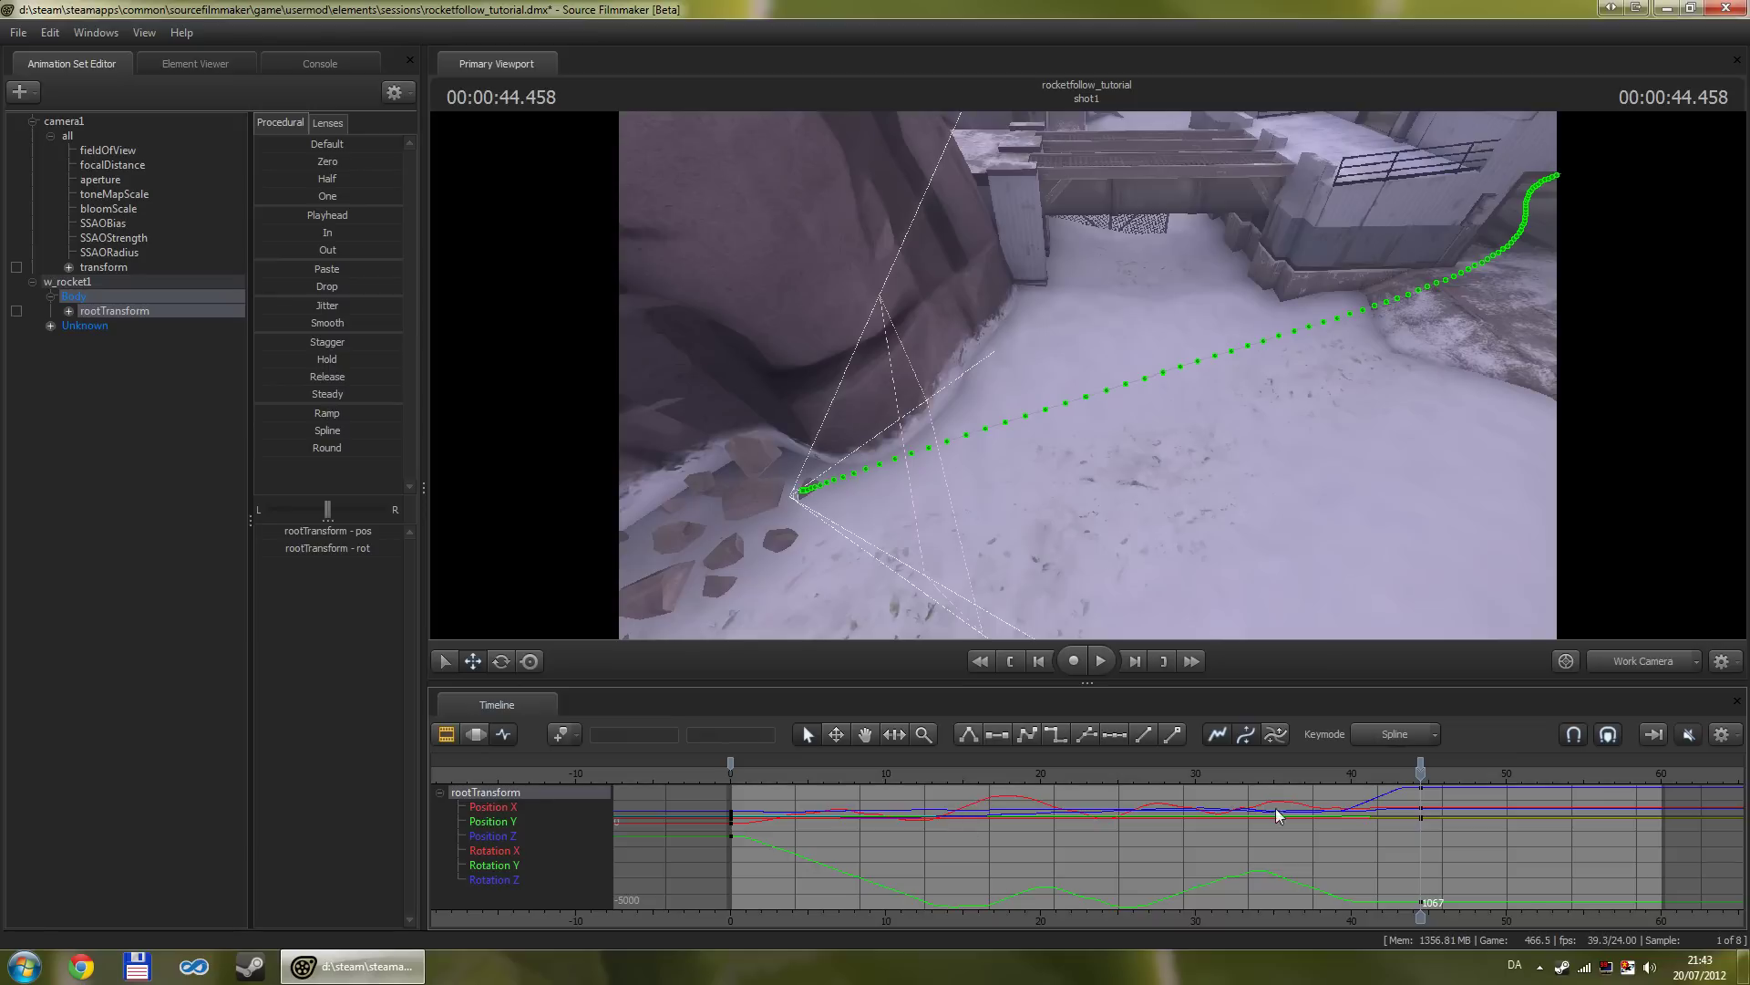
left_click(1420, 764)
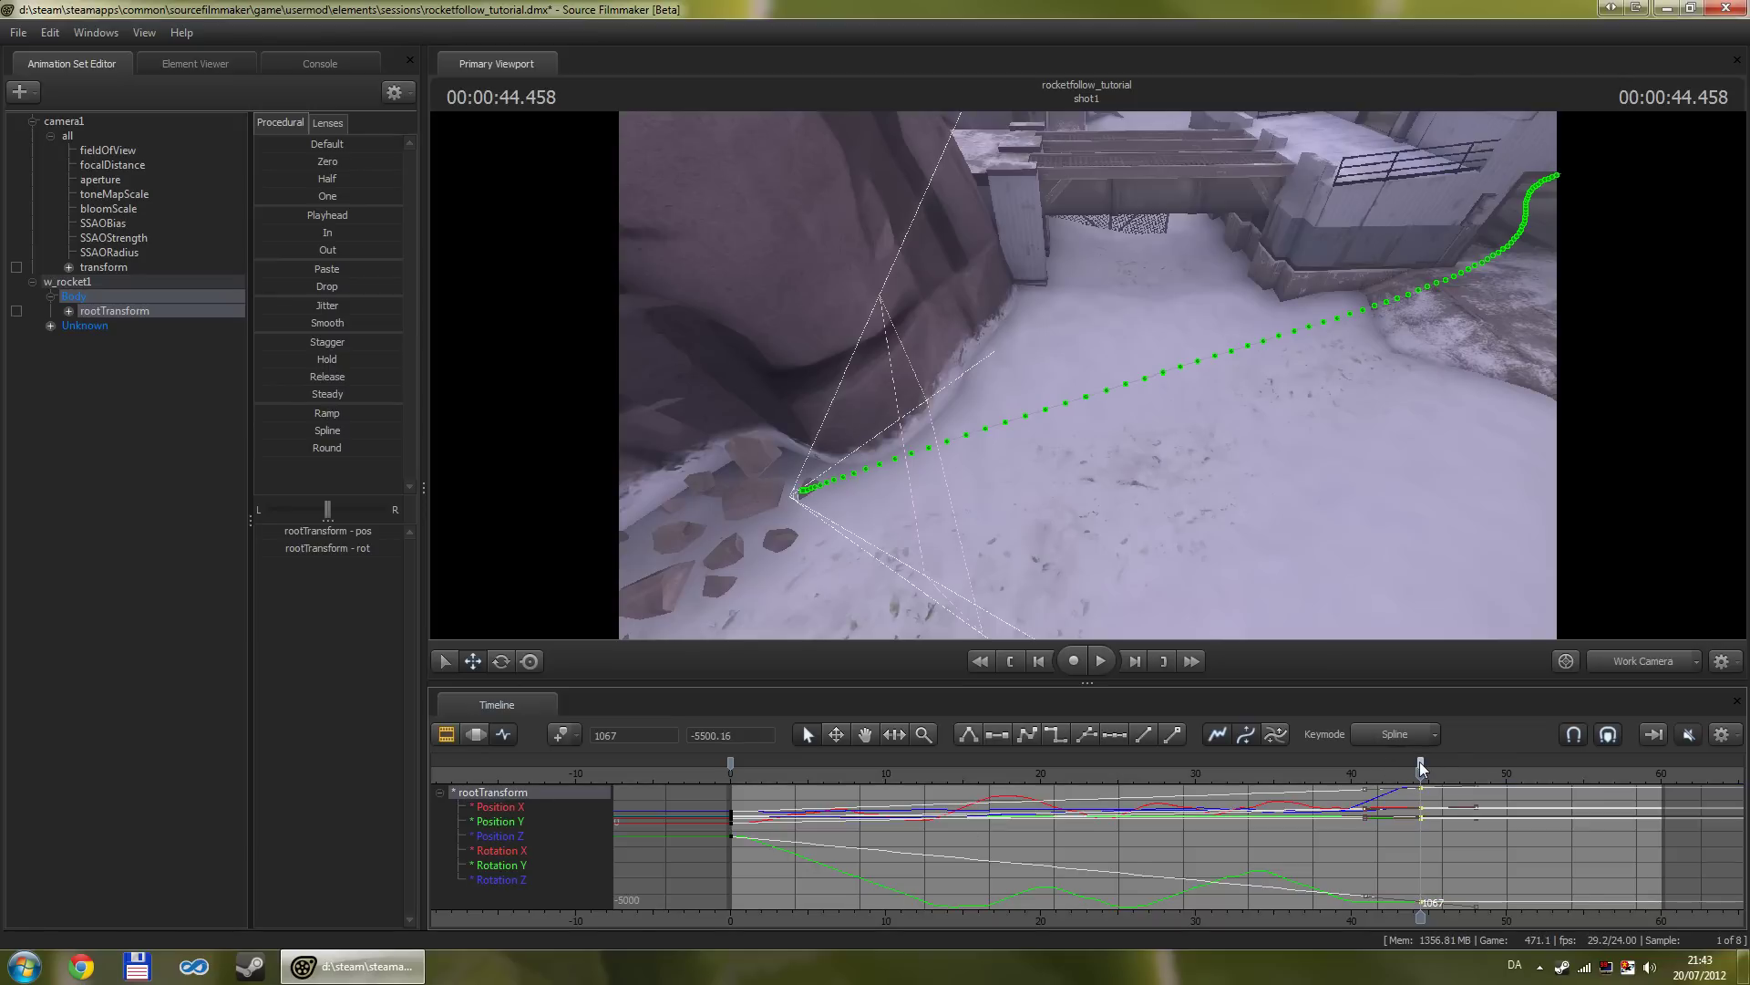
left_click(734, 773)
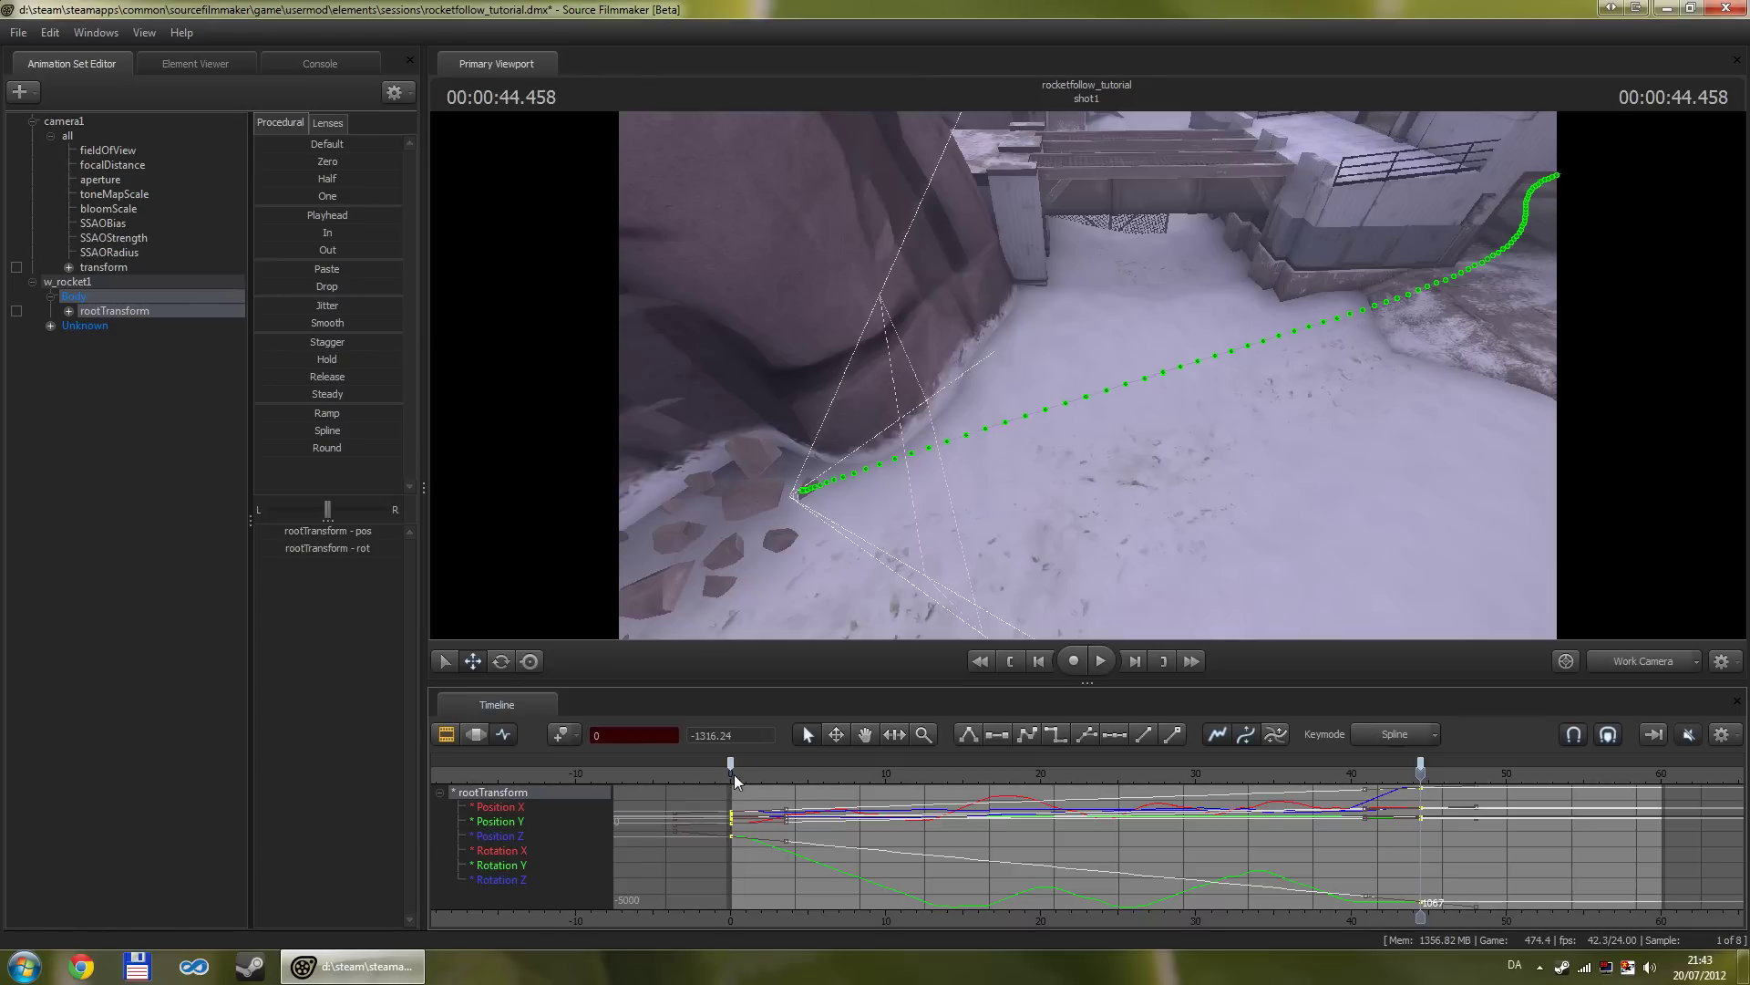
left_click_drag(735, 777, 769, 776)
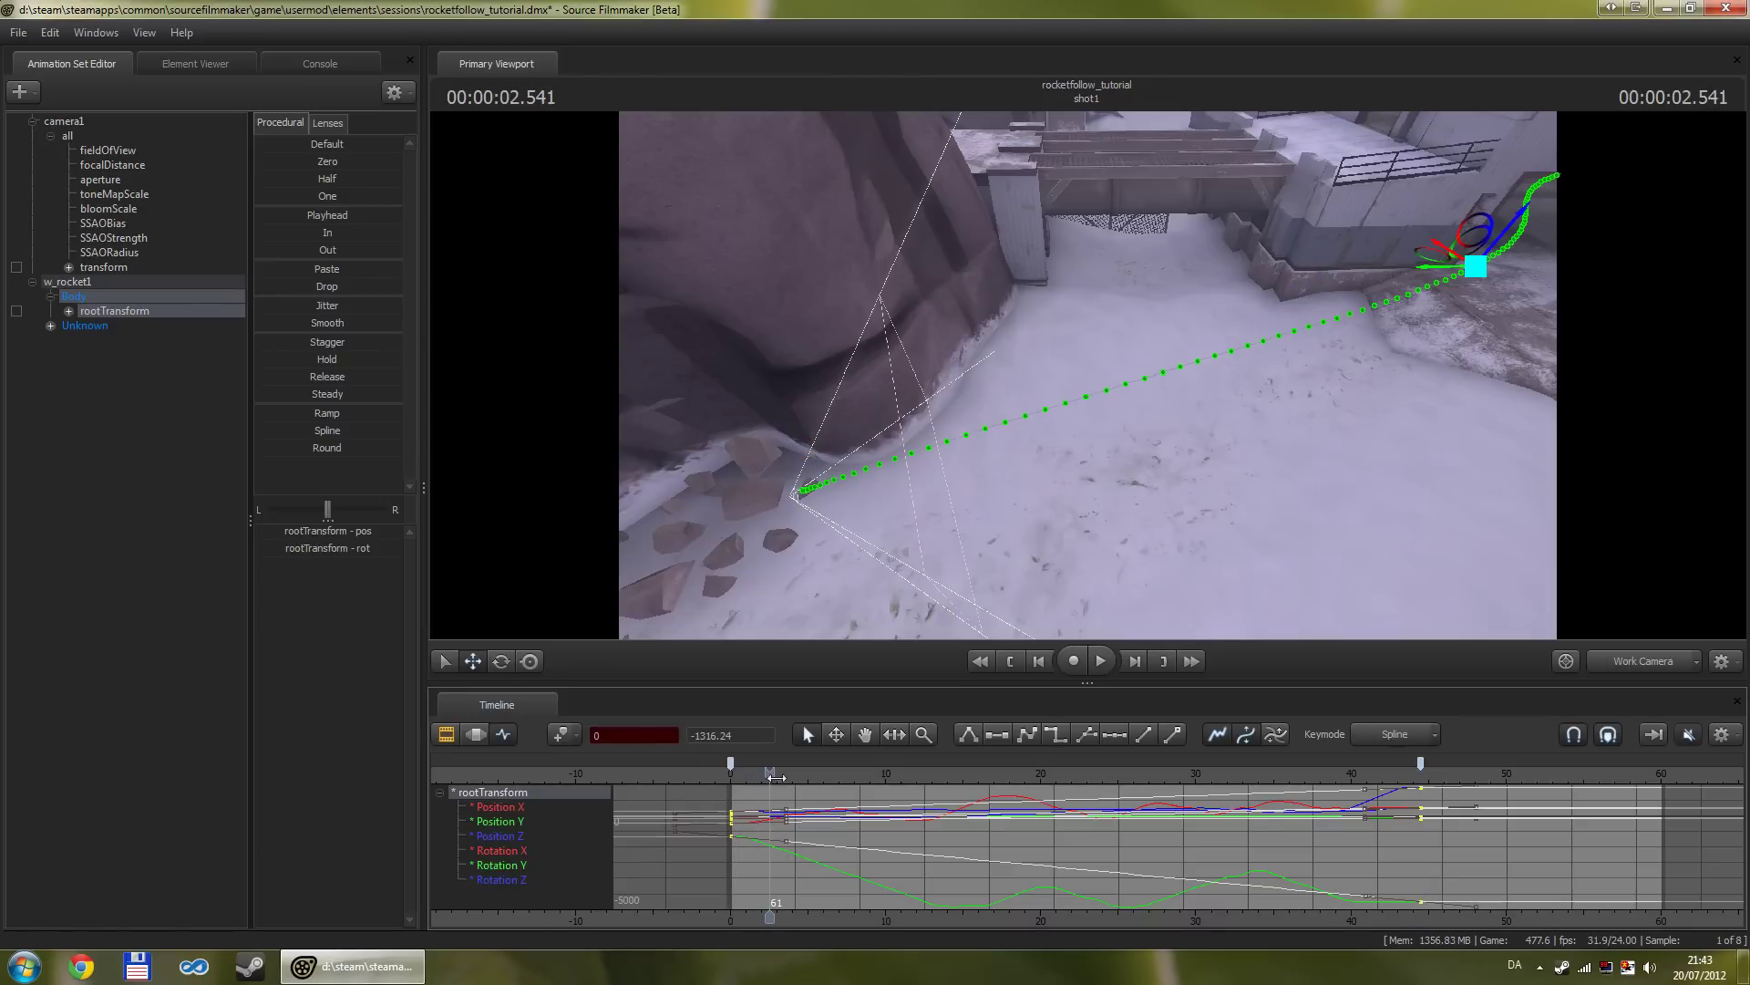
Step: Try scaling the selected keyframes in time so the last one lands at about 30 seconds, and preview the faster rocket
left_click(895, 735)
middle_click_drag(731, 821, 731, 821)
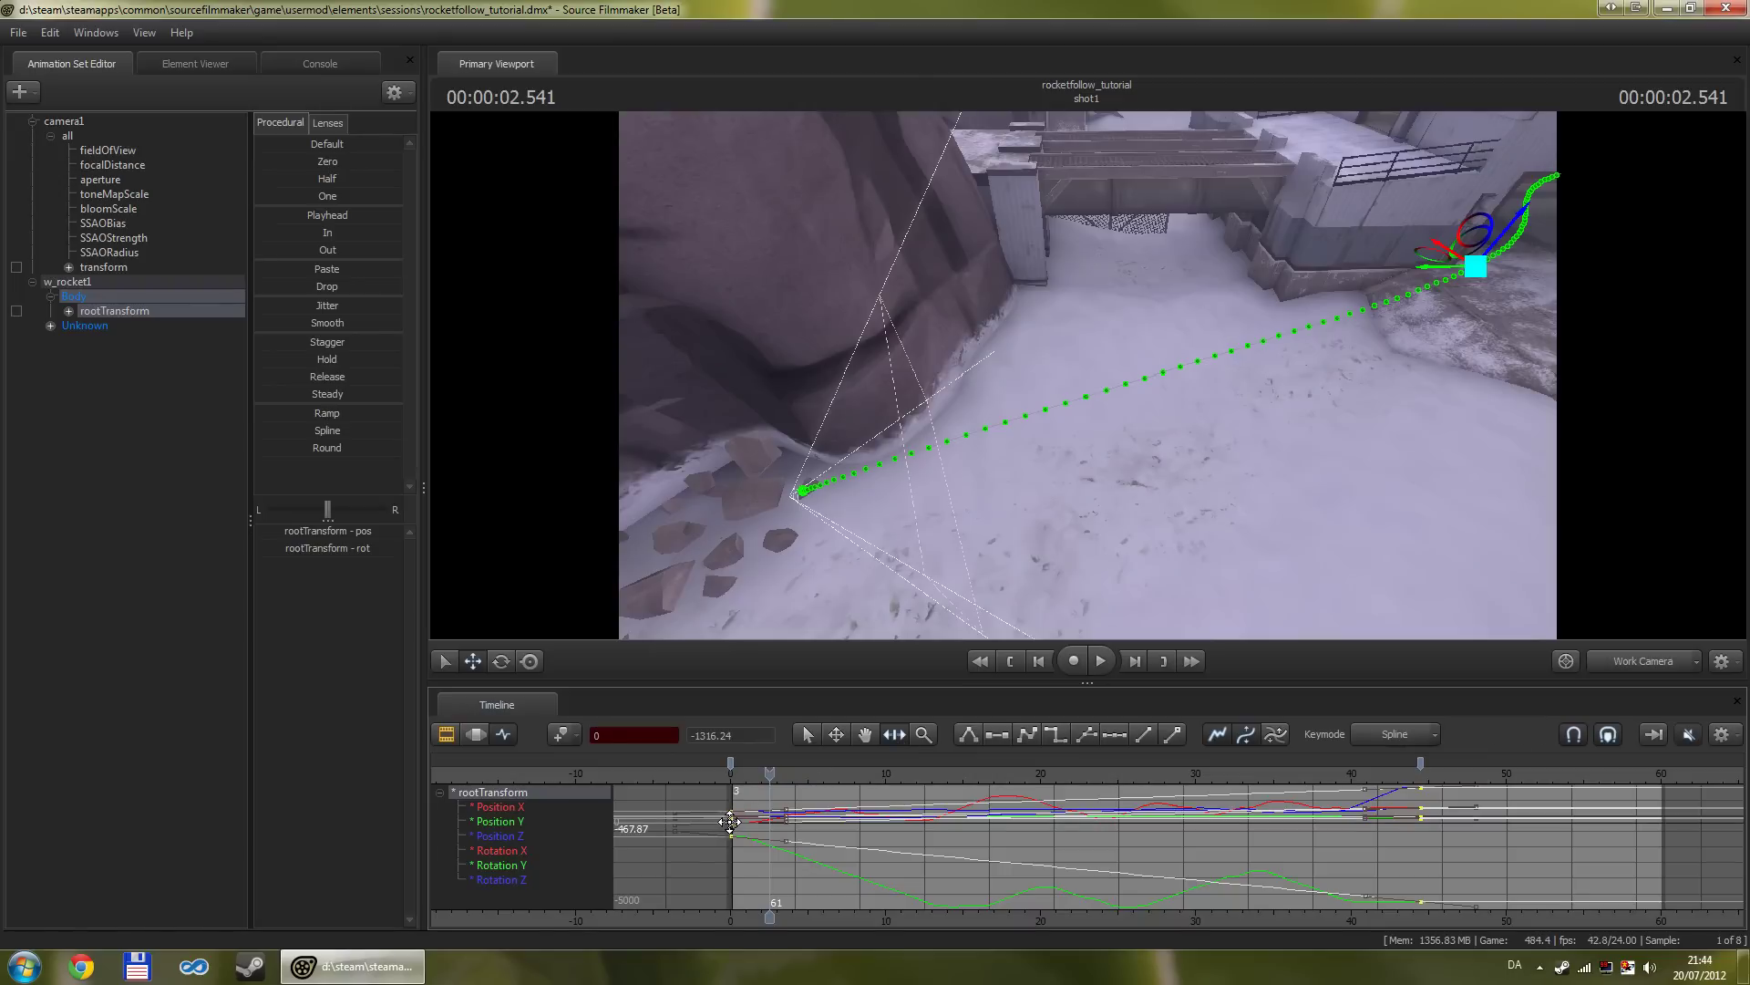
left_click_drag(730, 822, 751, 776)
key("space")
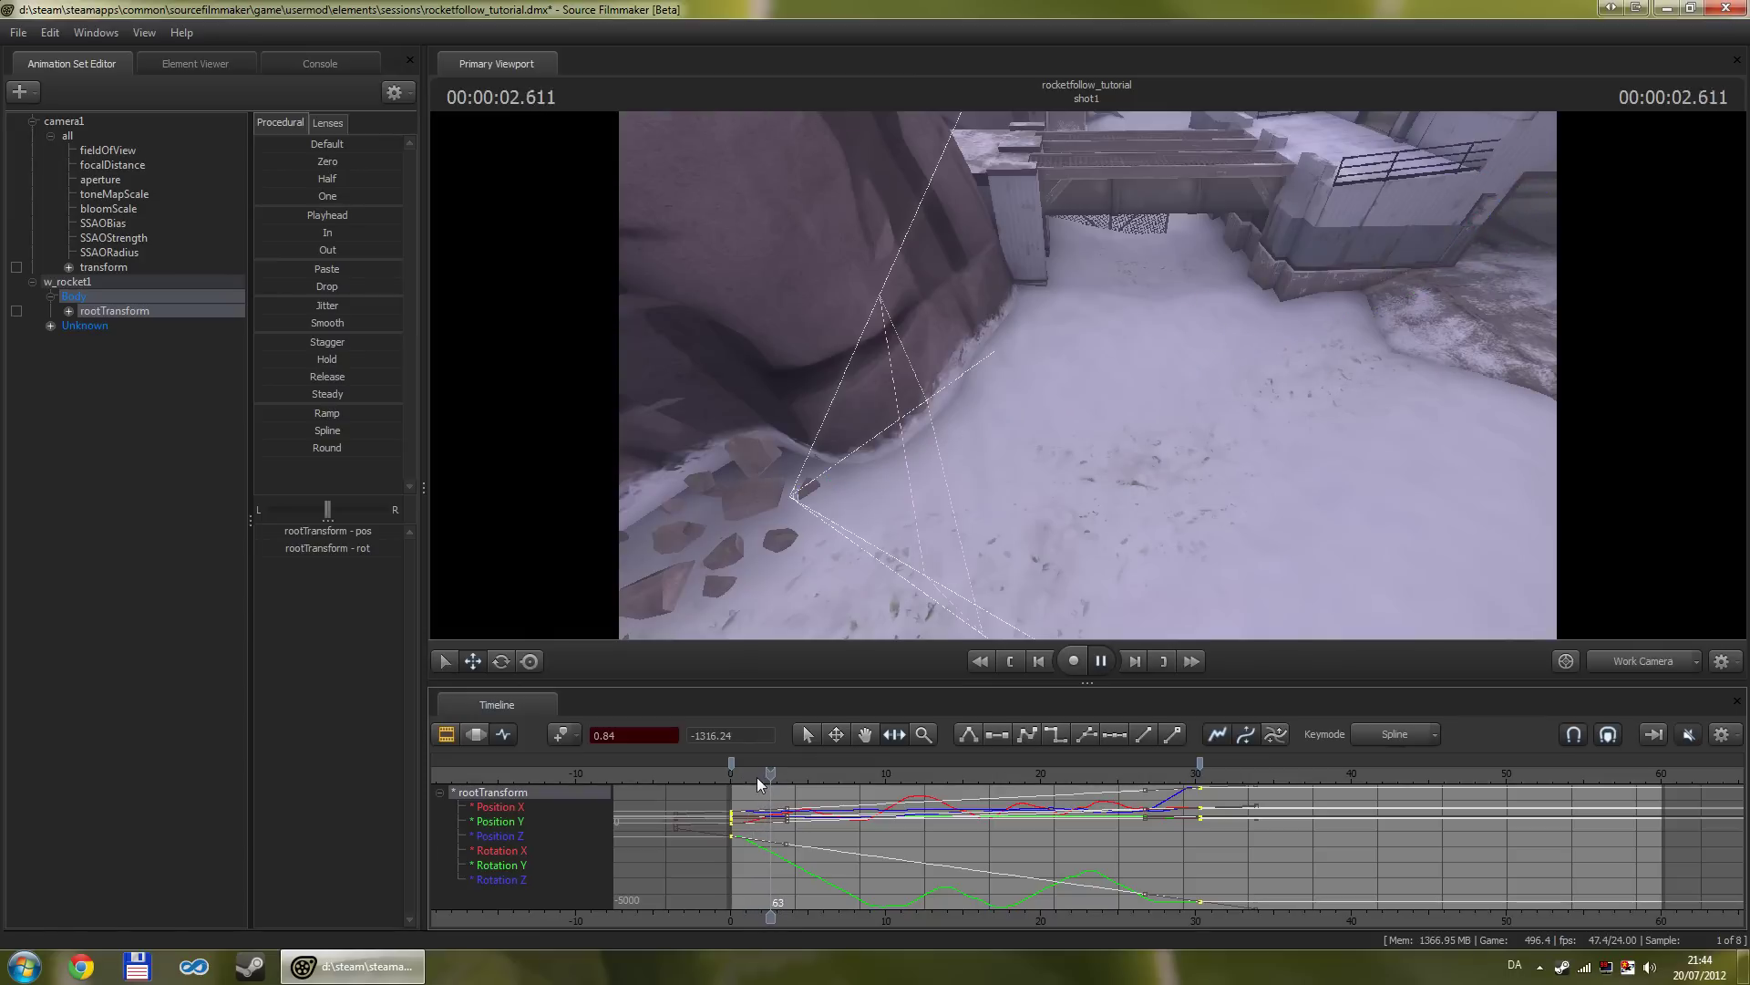
key("space")
left_click_drag(780, 774, 748, 777)
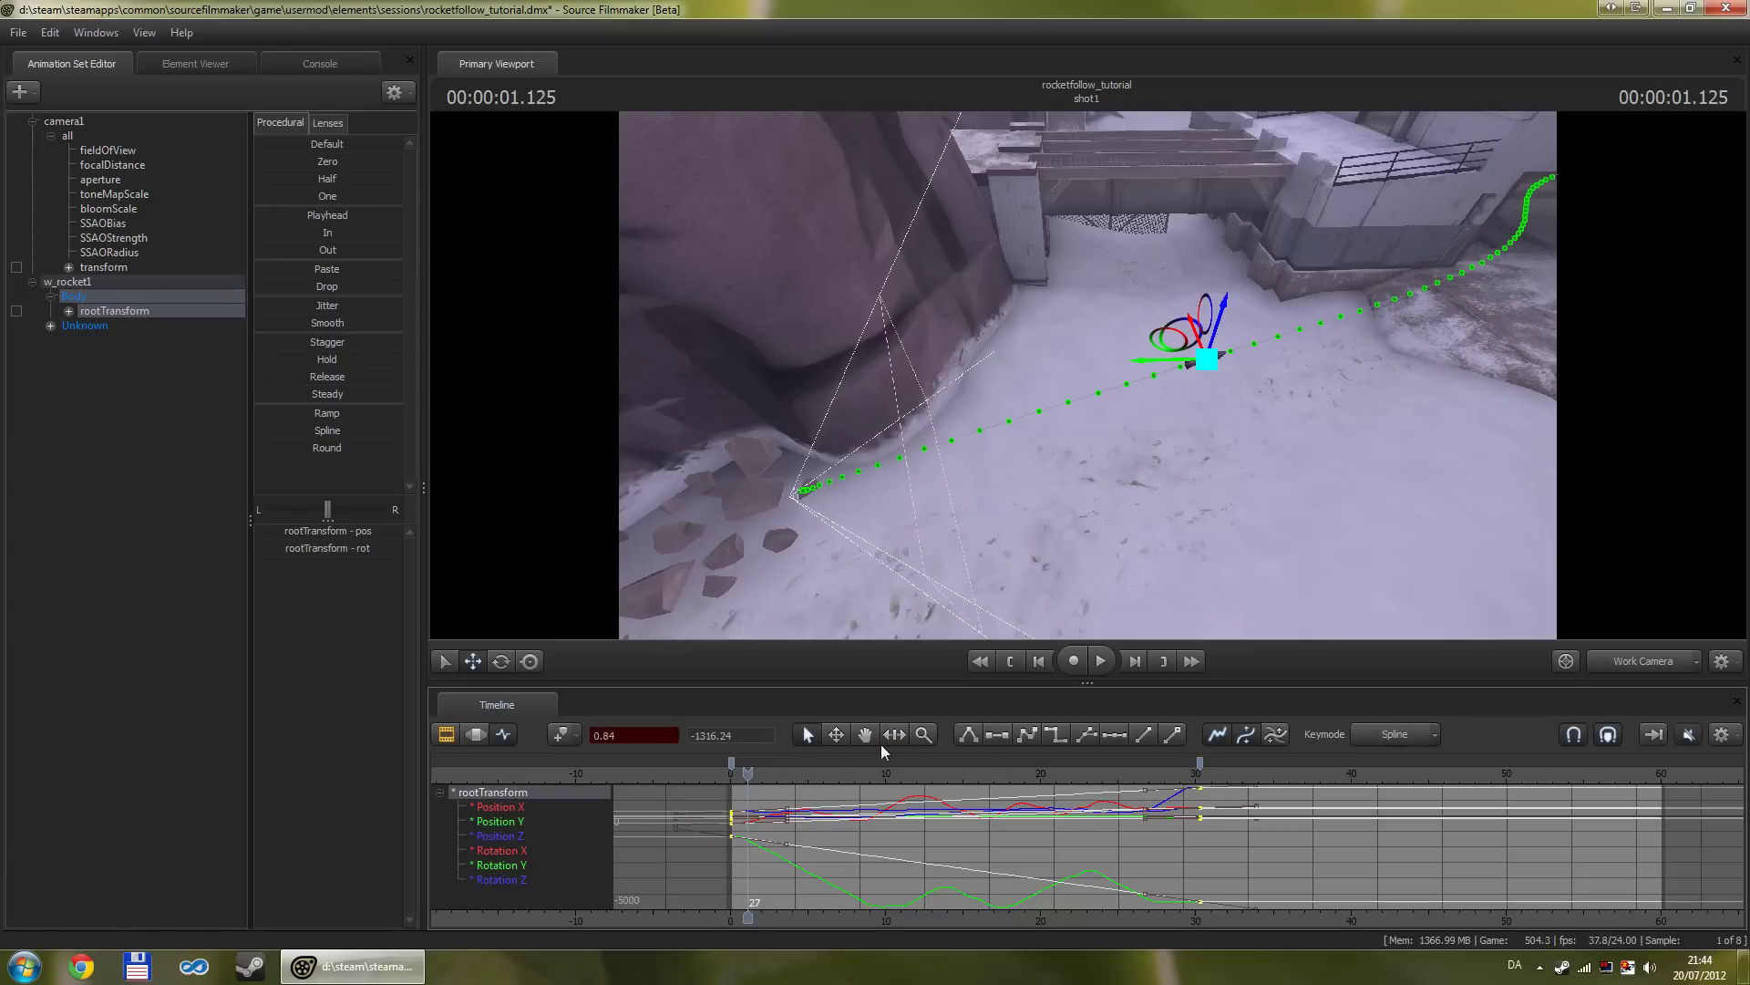
Step: Try stretching the keyframes past the 60-second mark to preview a slower rocket, and undo both time scalings
left_click_drag(734, 814, 798, 822)
key("space")
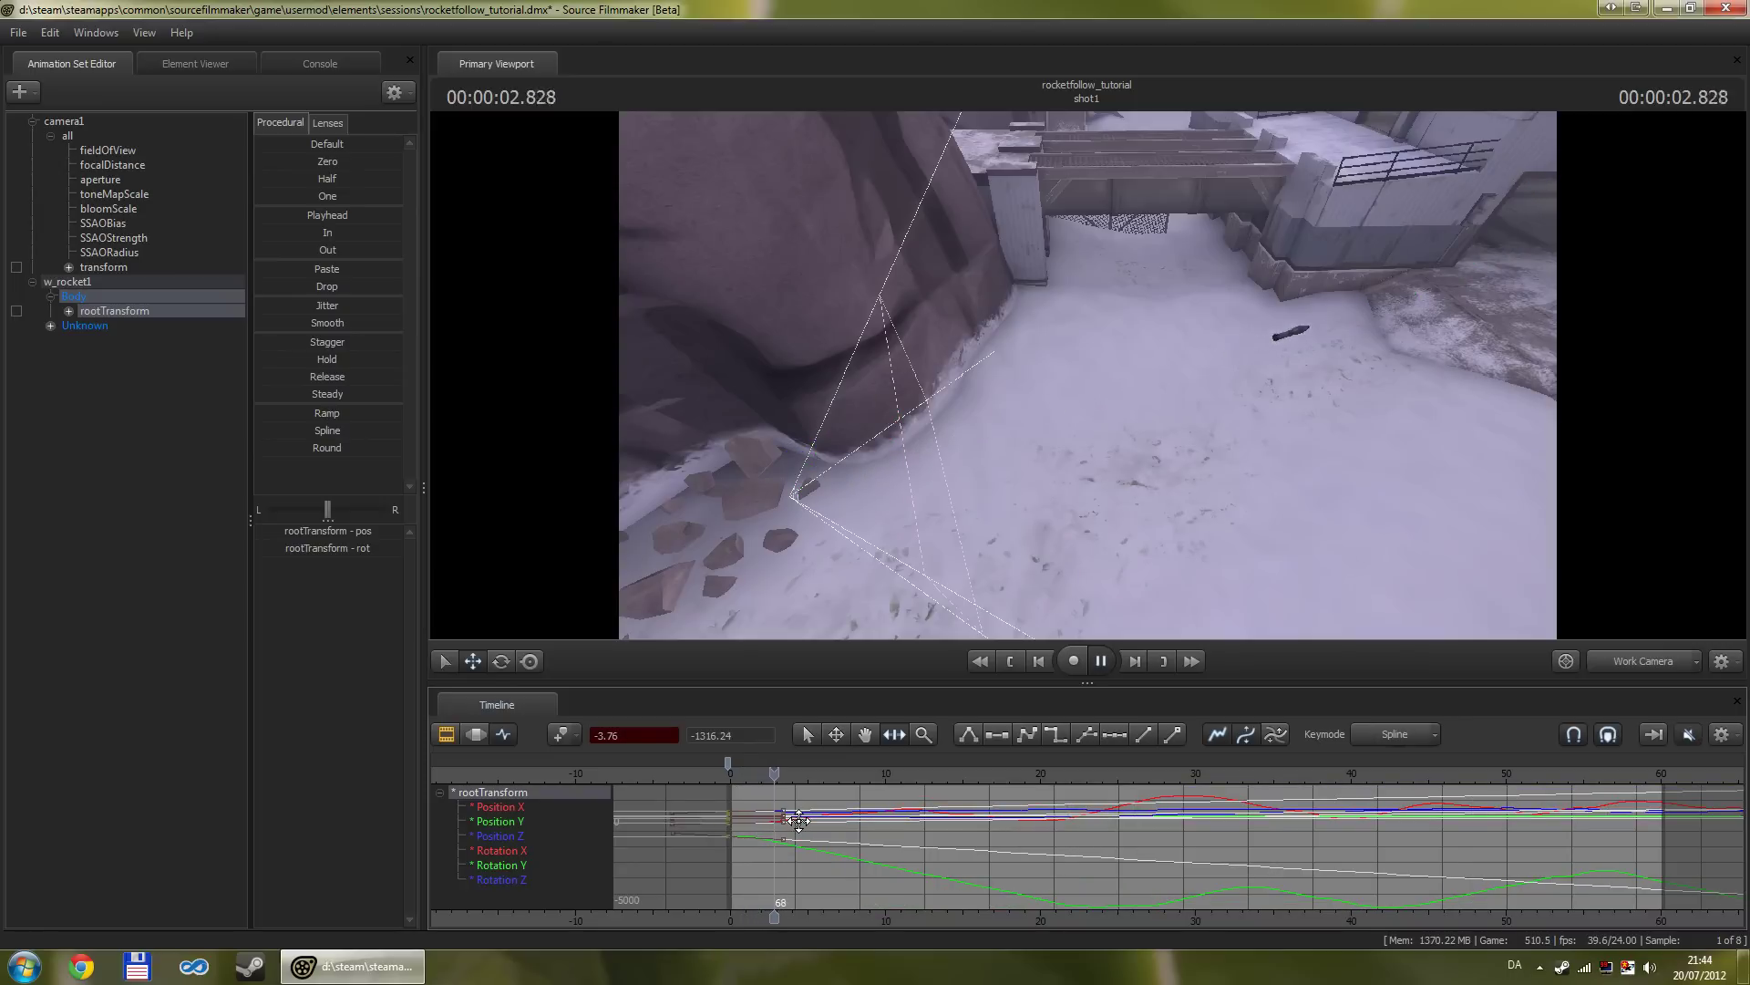
key("space")
key("ctrl+z")
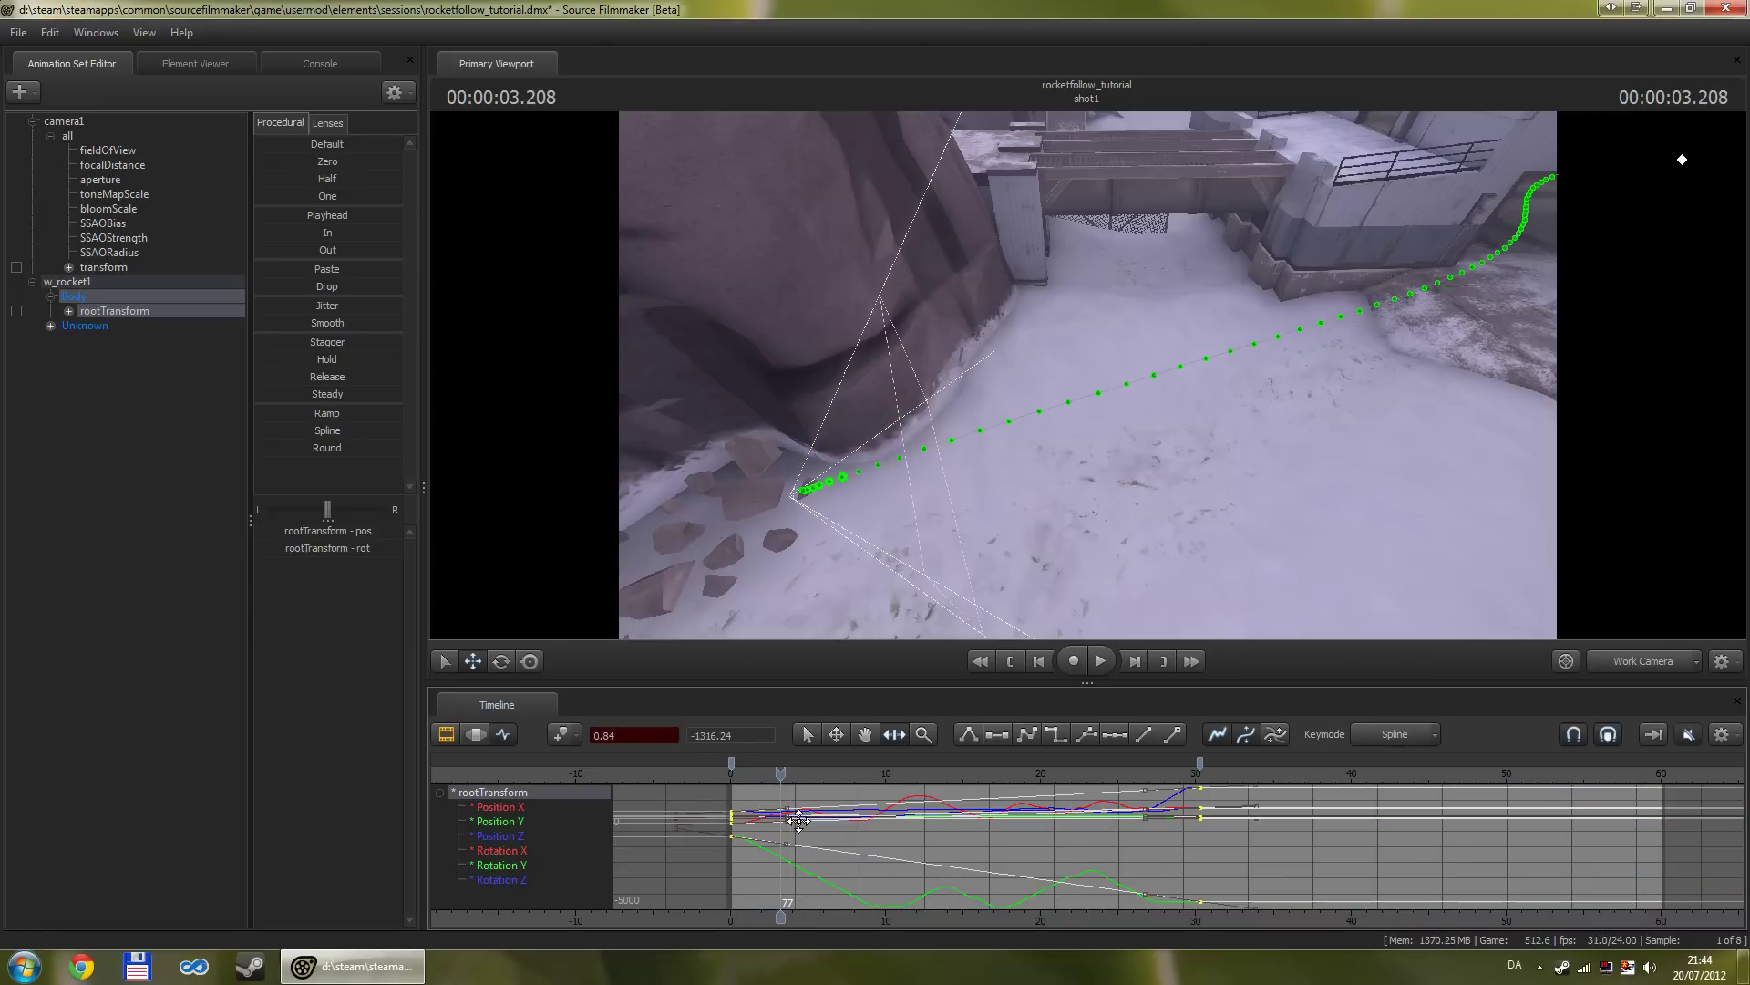
key("ctrl+y")
Step: Play the rocket's motion at its original timing, and replay it from the start of the shot
key("space")
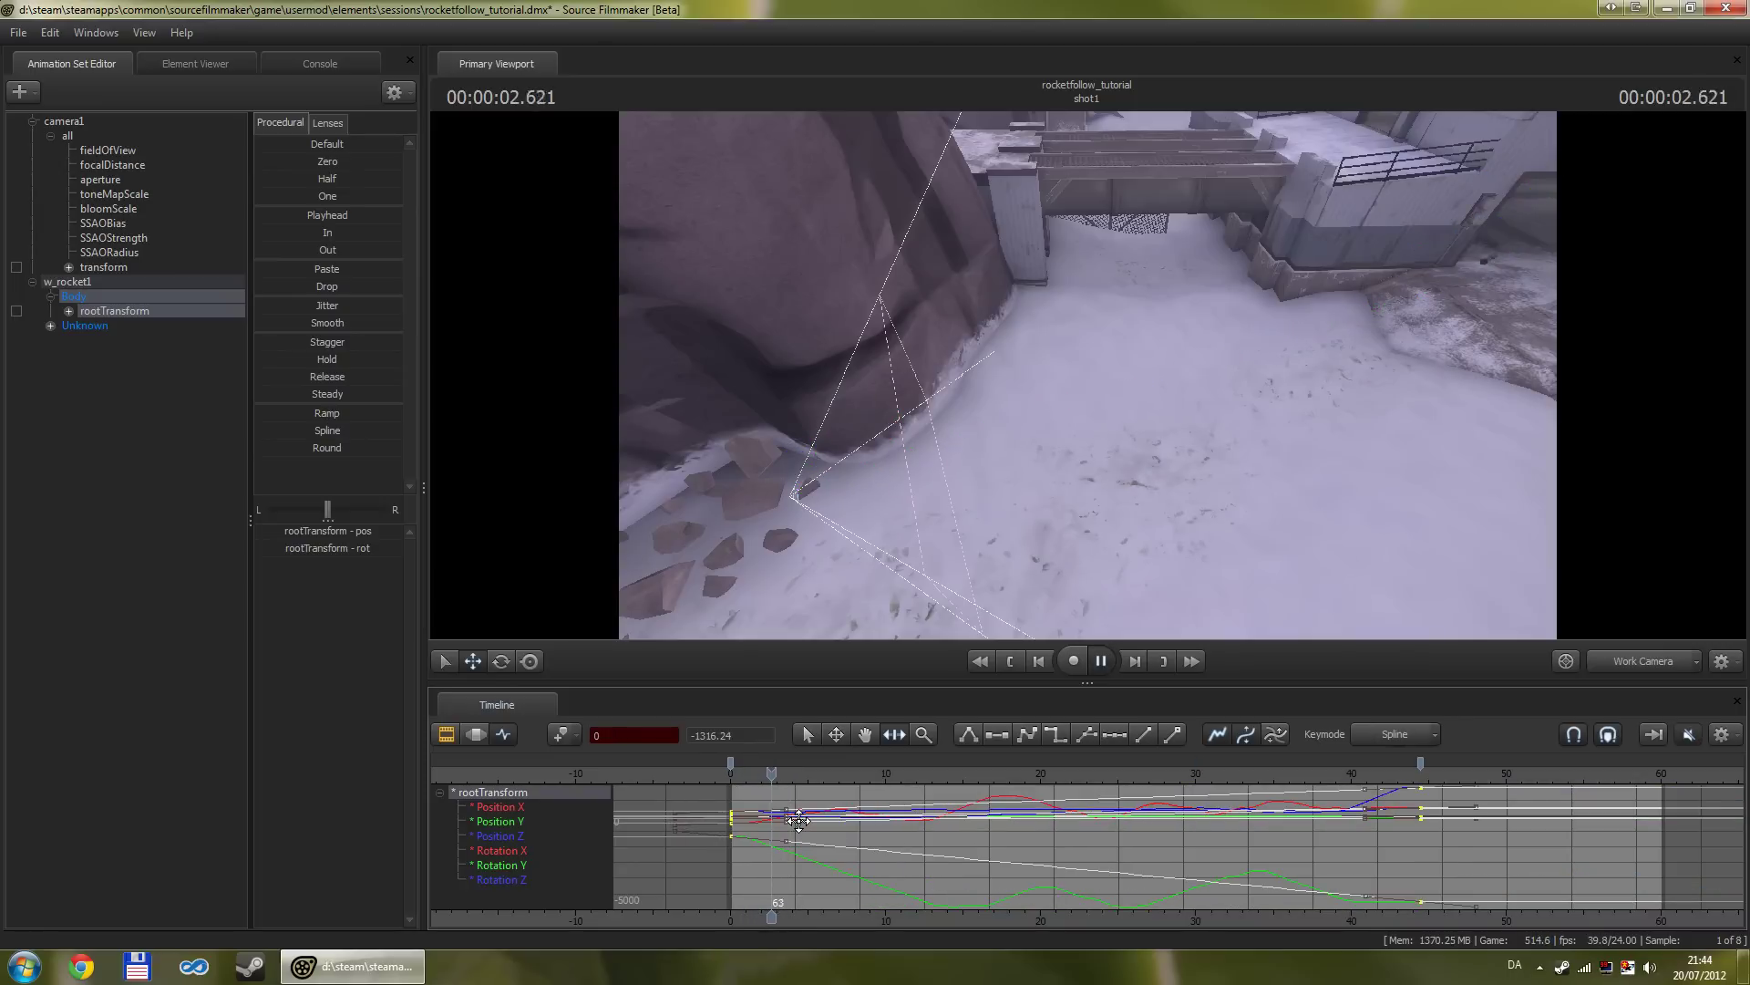
key("space")
key("Home")
key("space")
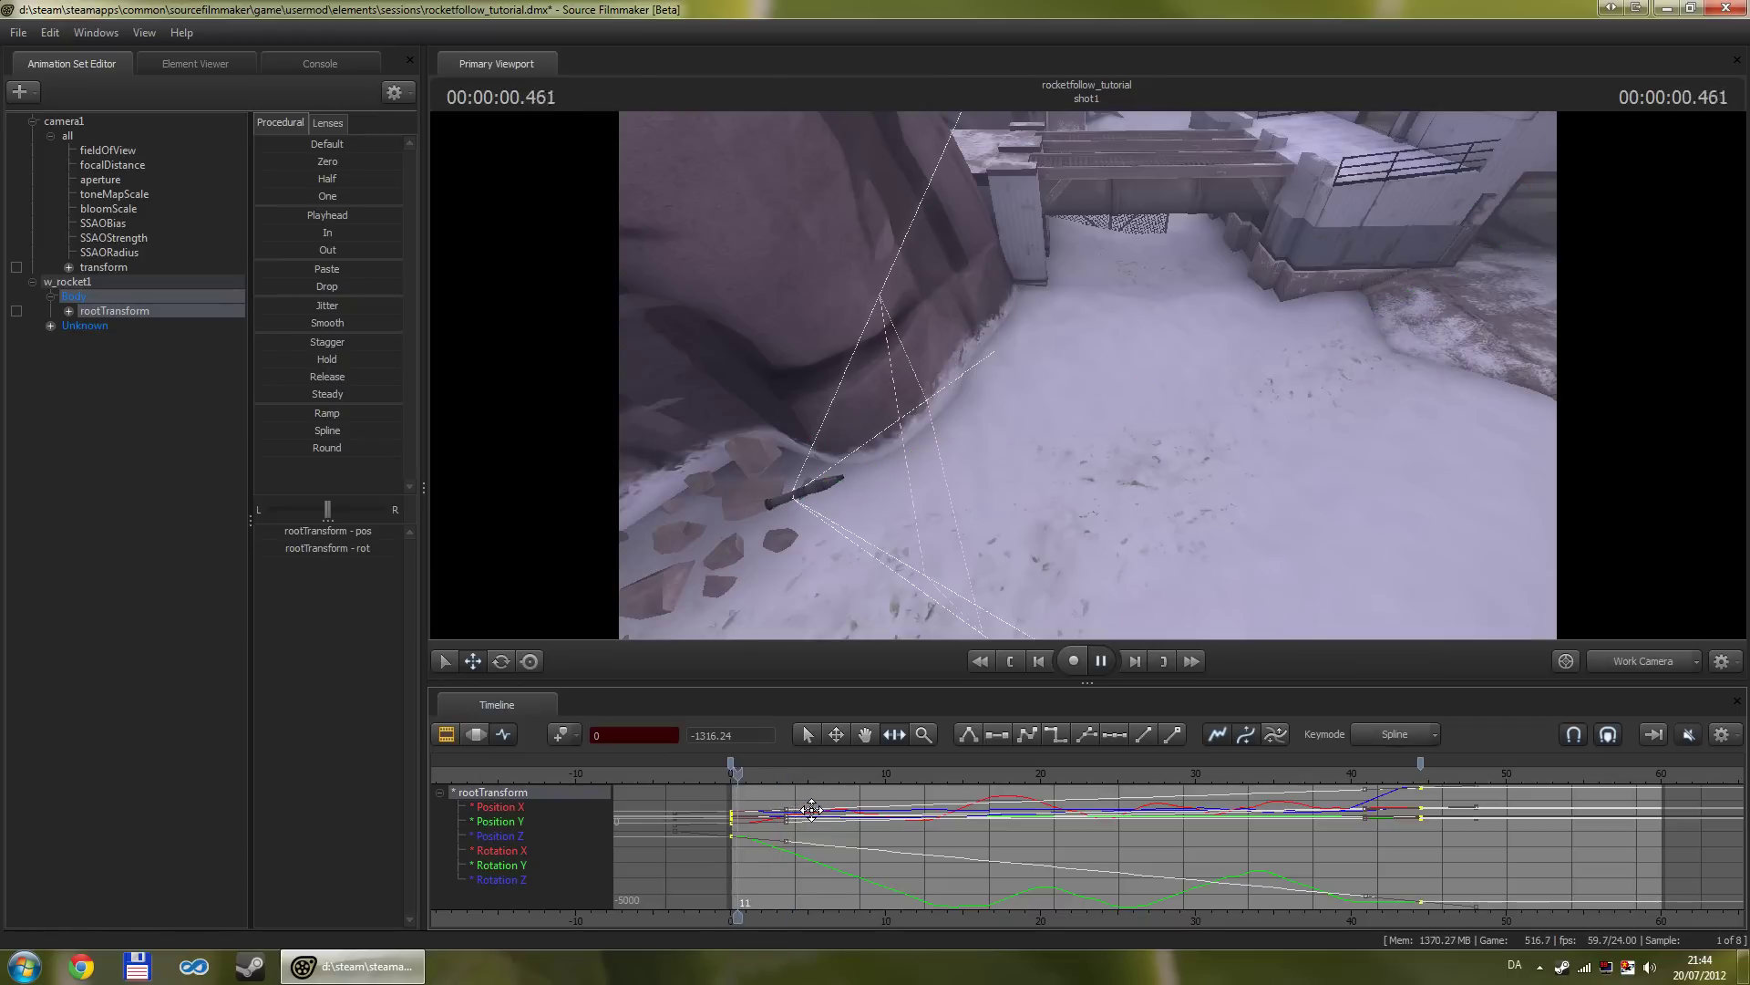
Step: Stop playback, restore the time scaling that ends the rocket's keyframes at about 30 seconds, and replay the motion briefly
key("space")
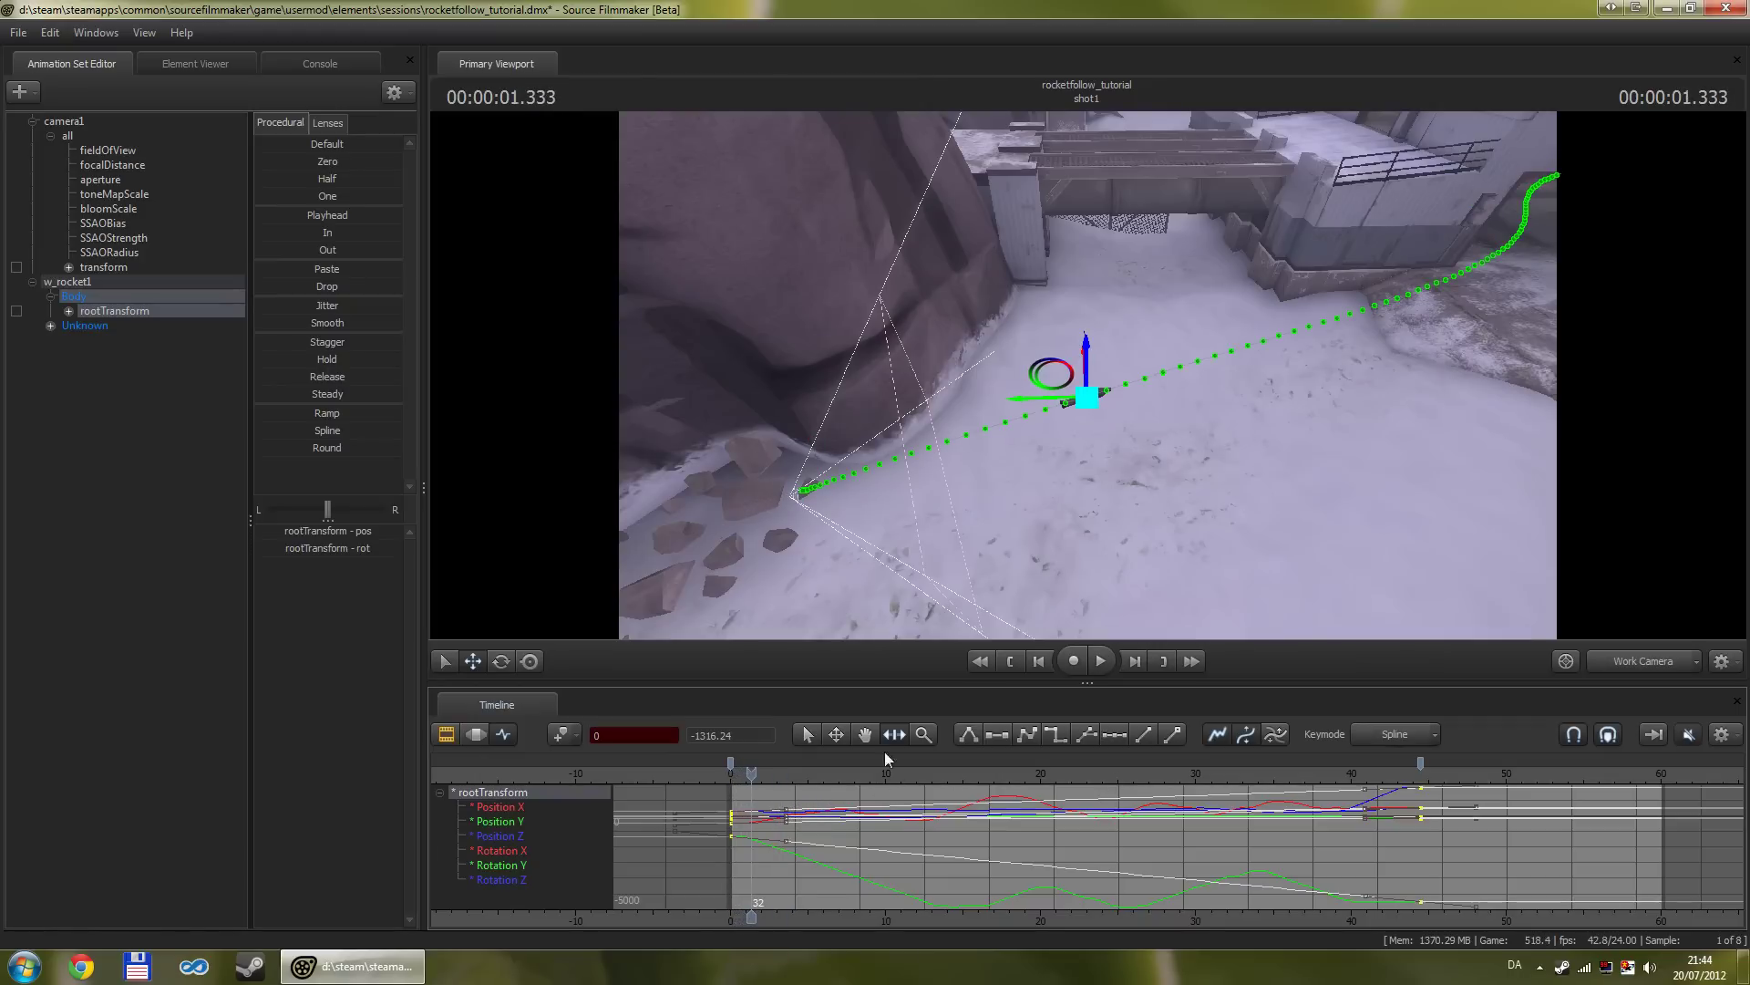
left_click(49, 32)
left_click(73, 70)
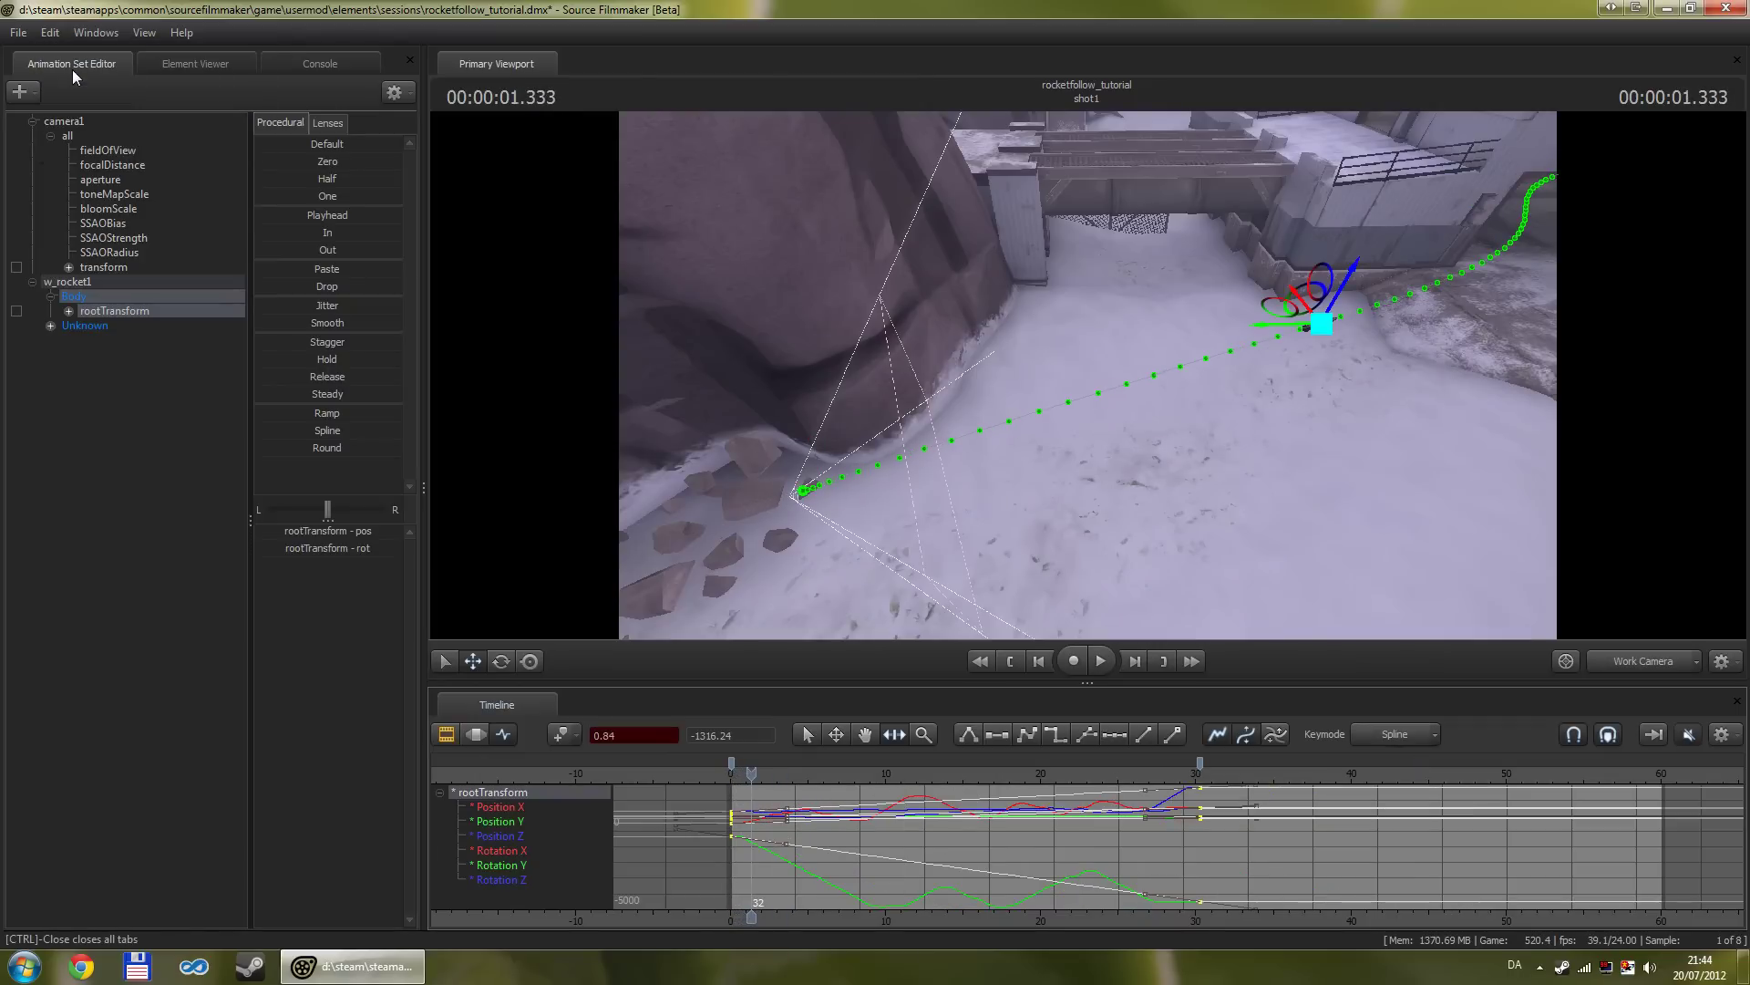
key("space")
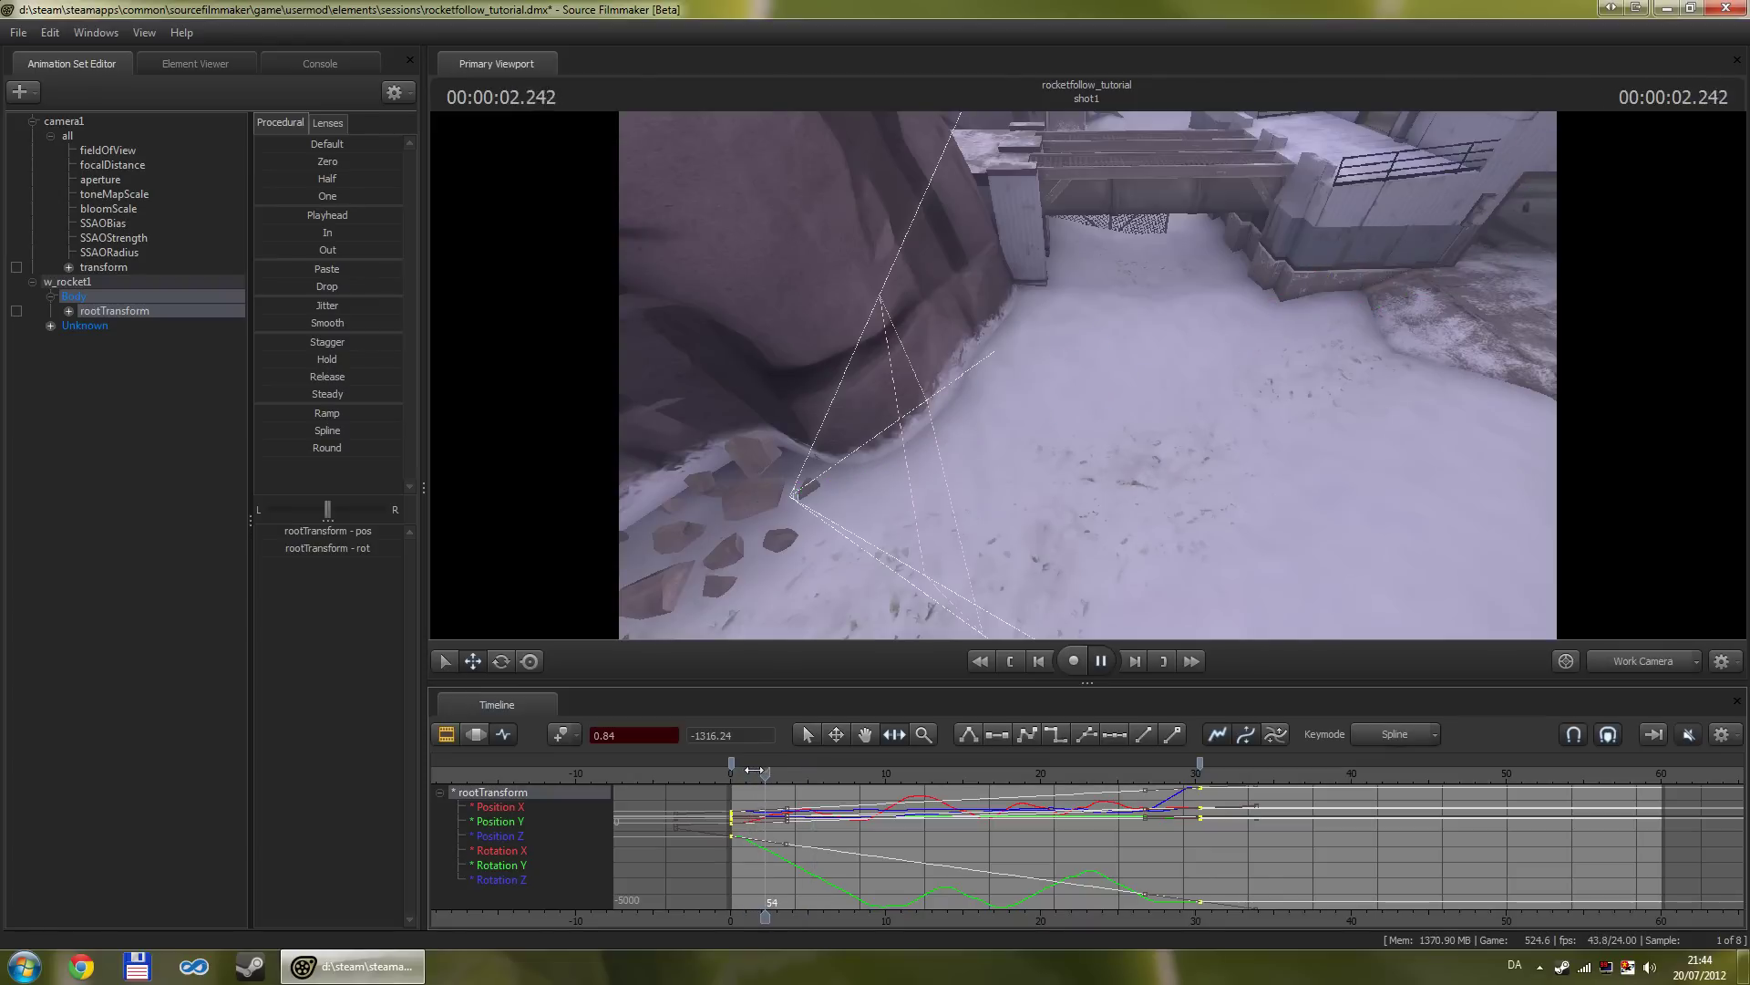
key("space")
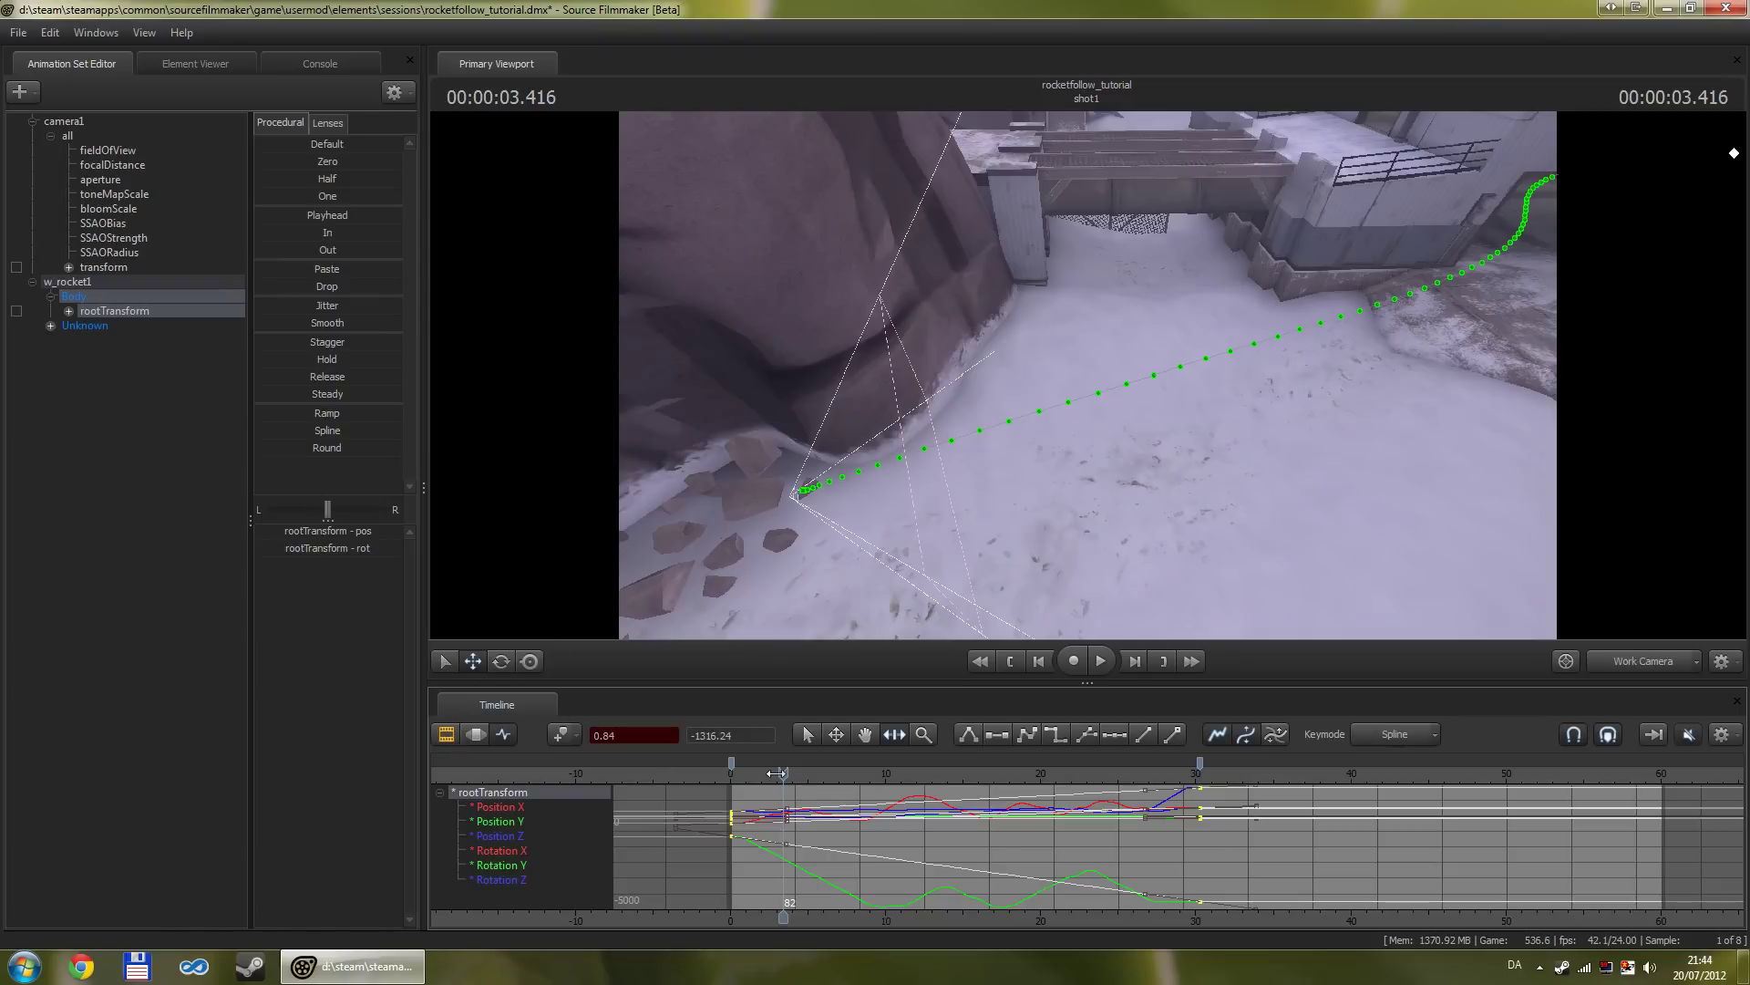
Step: Scrub to 00:00:01.458, bring the rocket into closer view, and start an animation set for a new particle system
left_click_drag(783, 773, 753, 776)
left_click_drag(948, 501, 1062, 446)
key("w")
mouse_move(1085, 375)
left_mouse_down()
mouse_move(1121, 369)
mouse_move(1085, 375)
left_mouse_up()
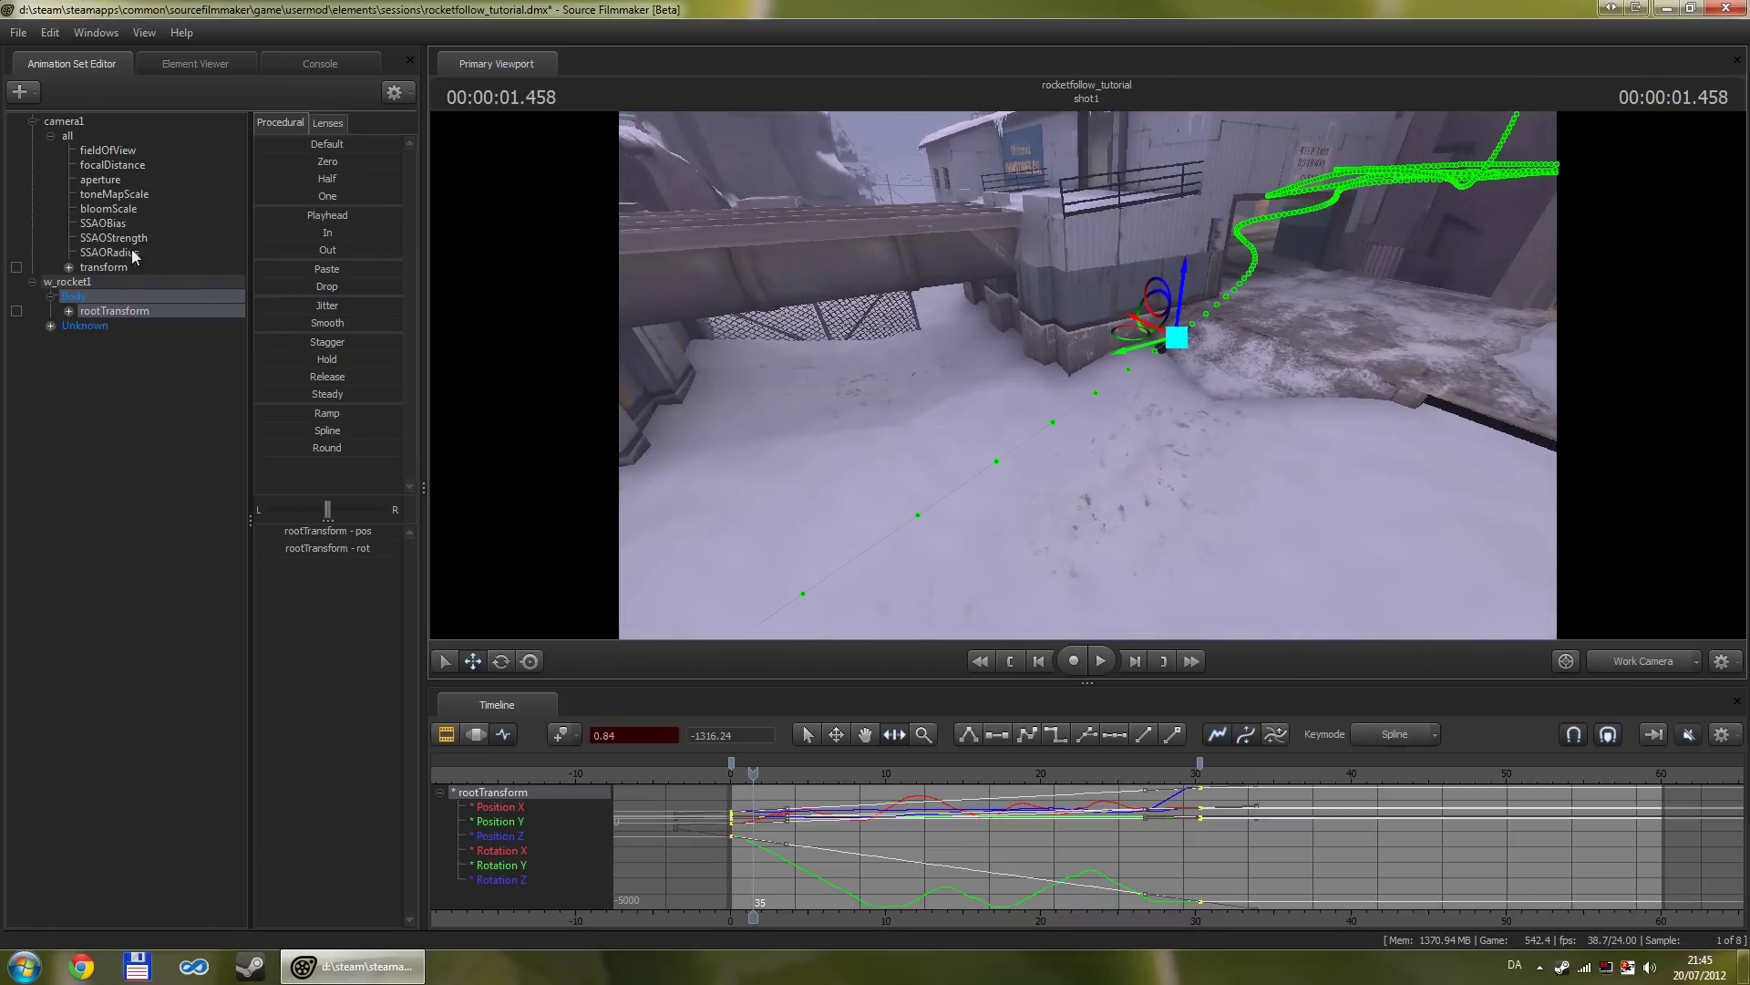
right_click(116, 391)
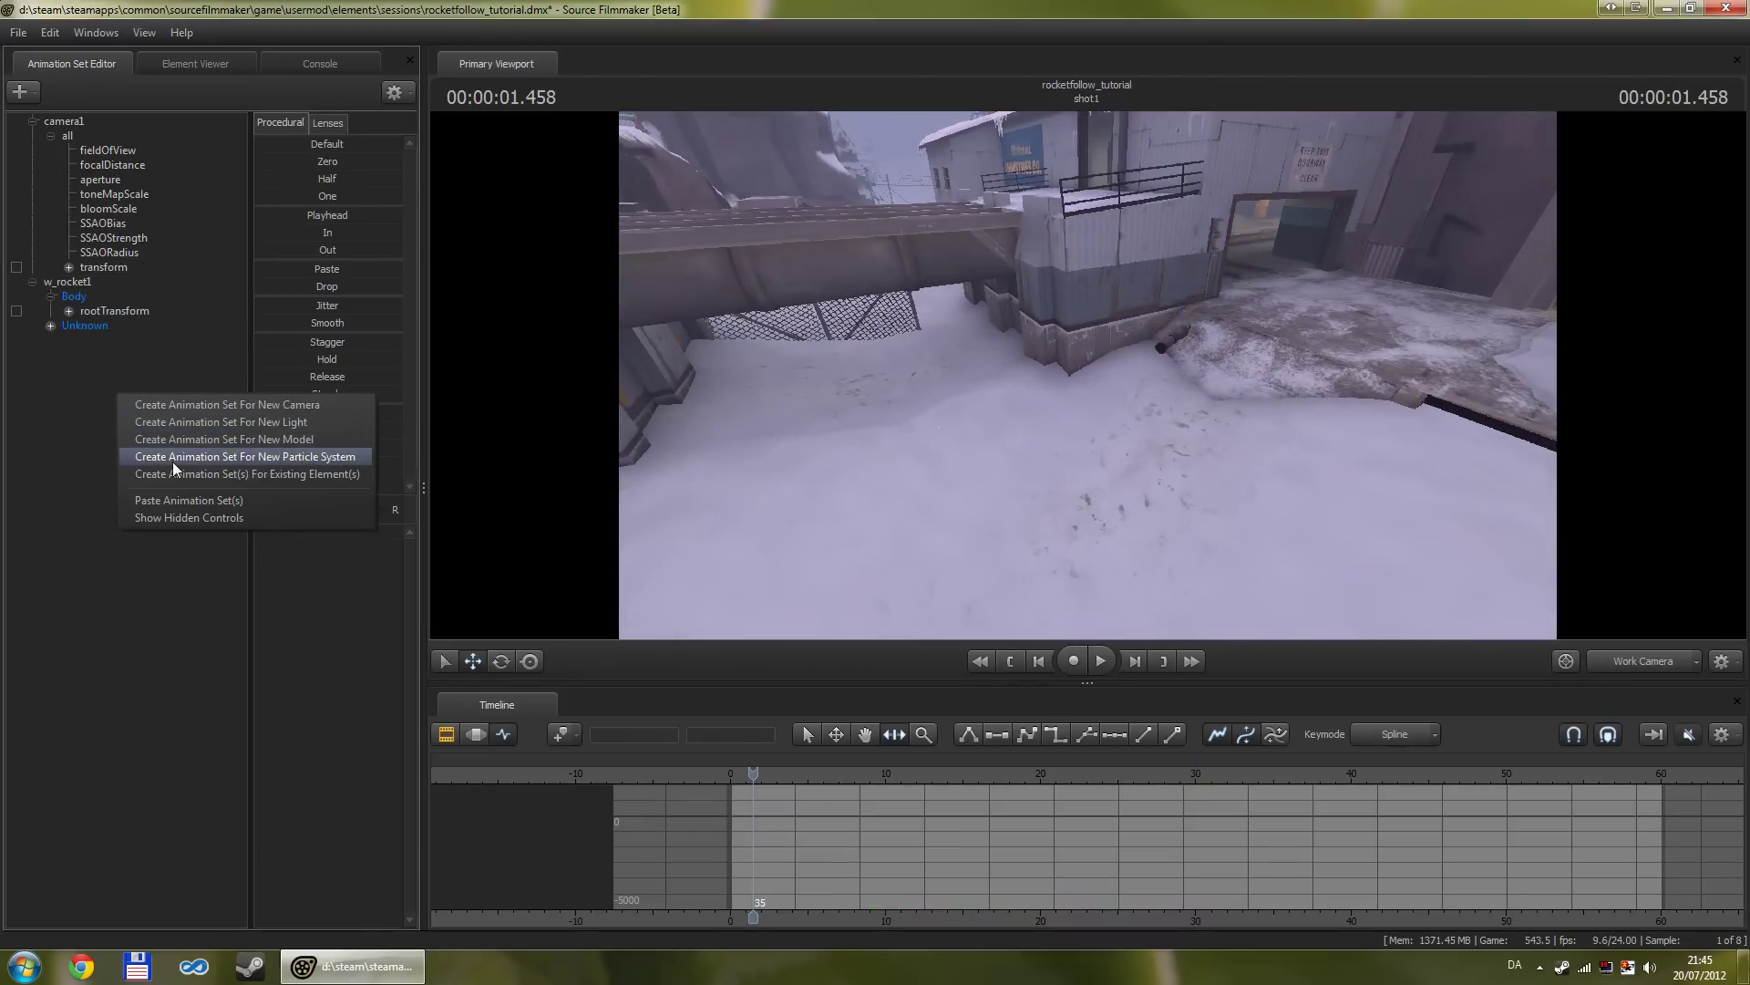
left_click(279, 456)
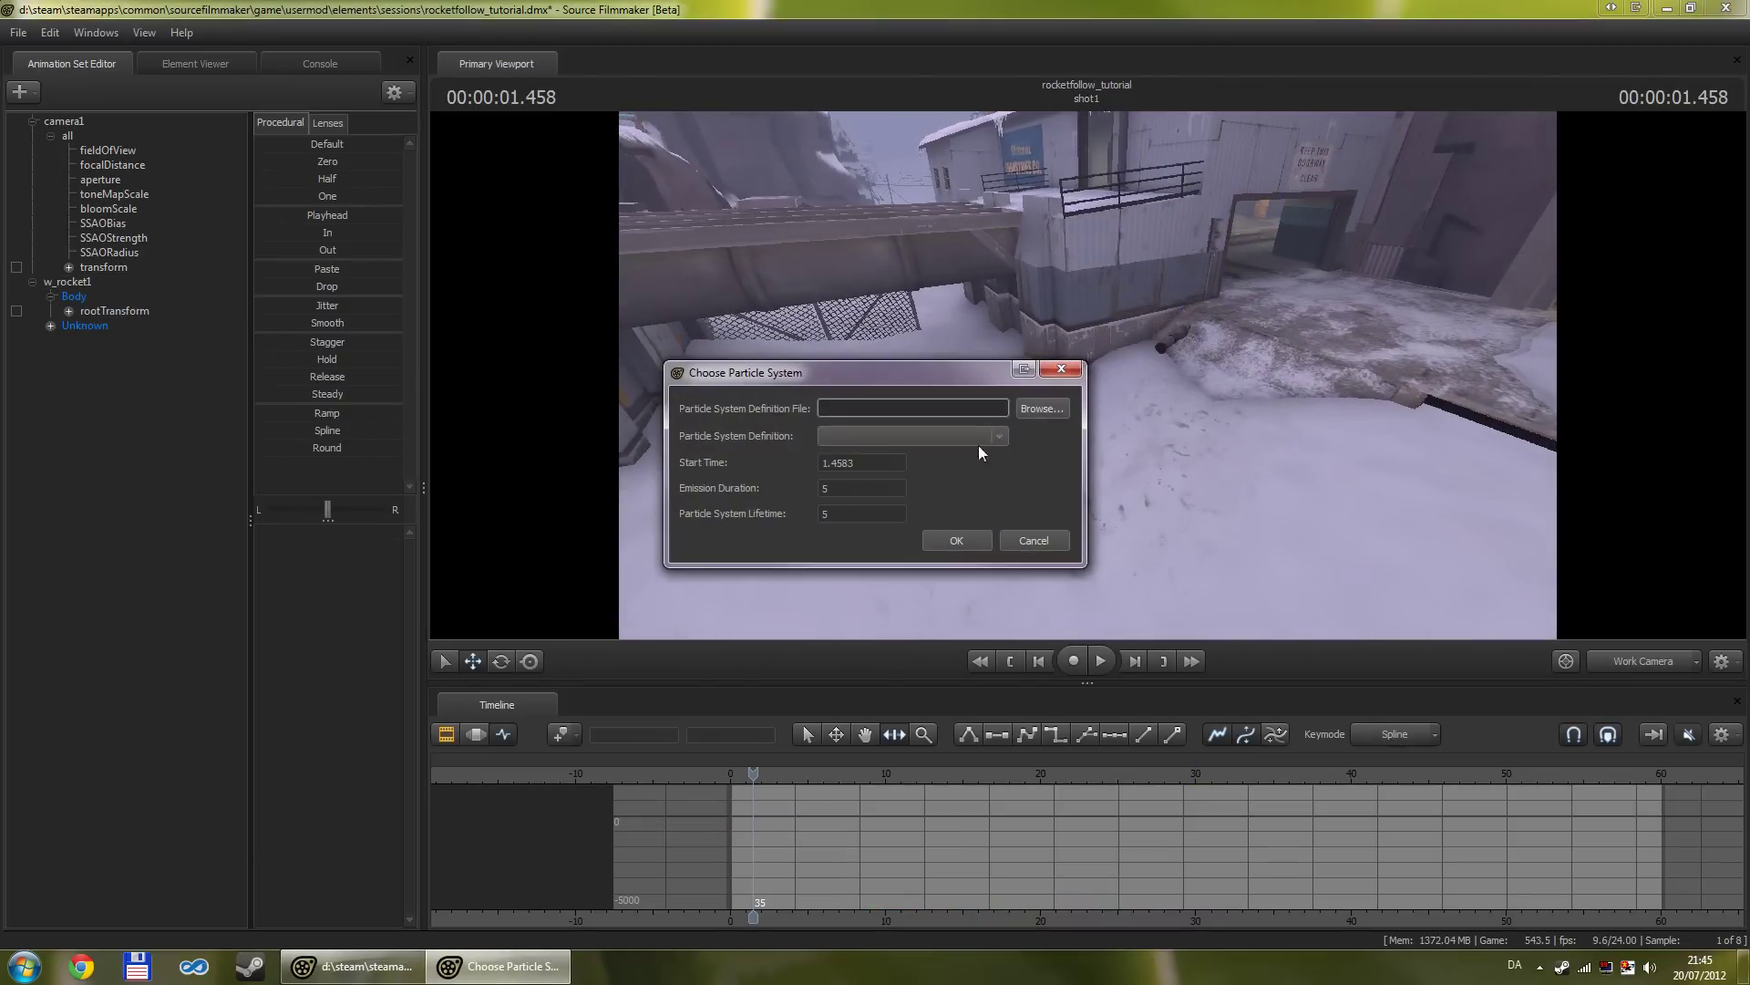
Step: Browse for a particle definition file and go to the sourcefilmmaker\game\tf\particles folder
left_click(1046, 407)
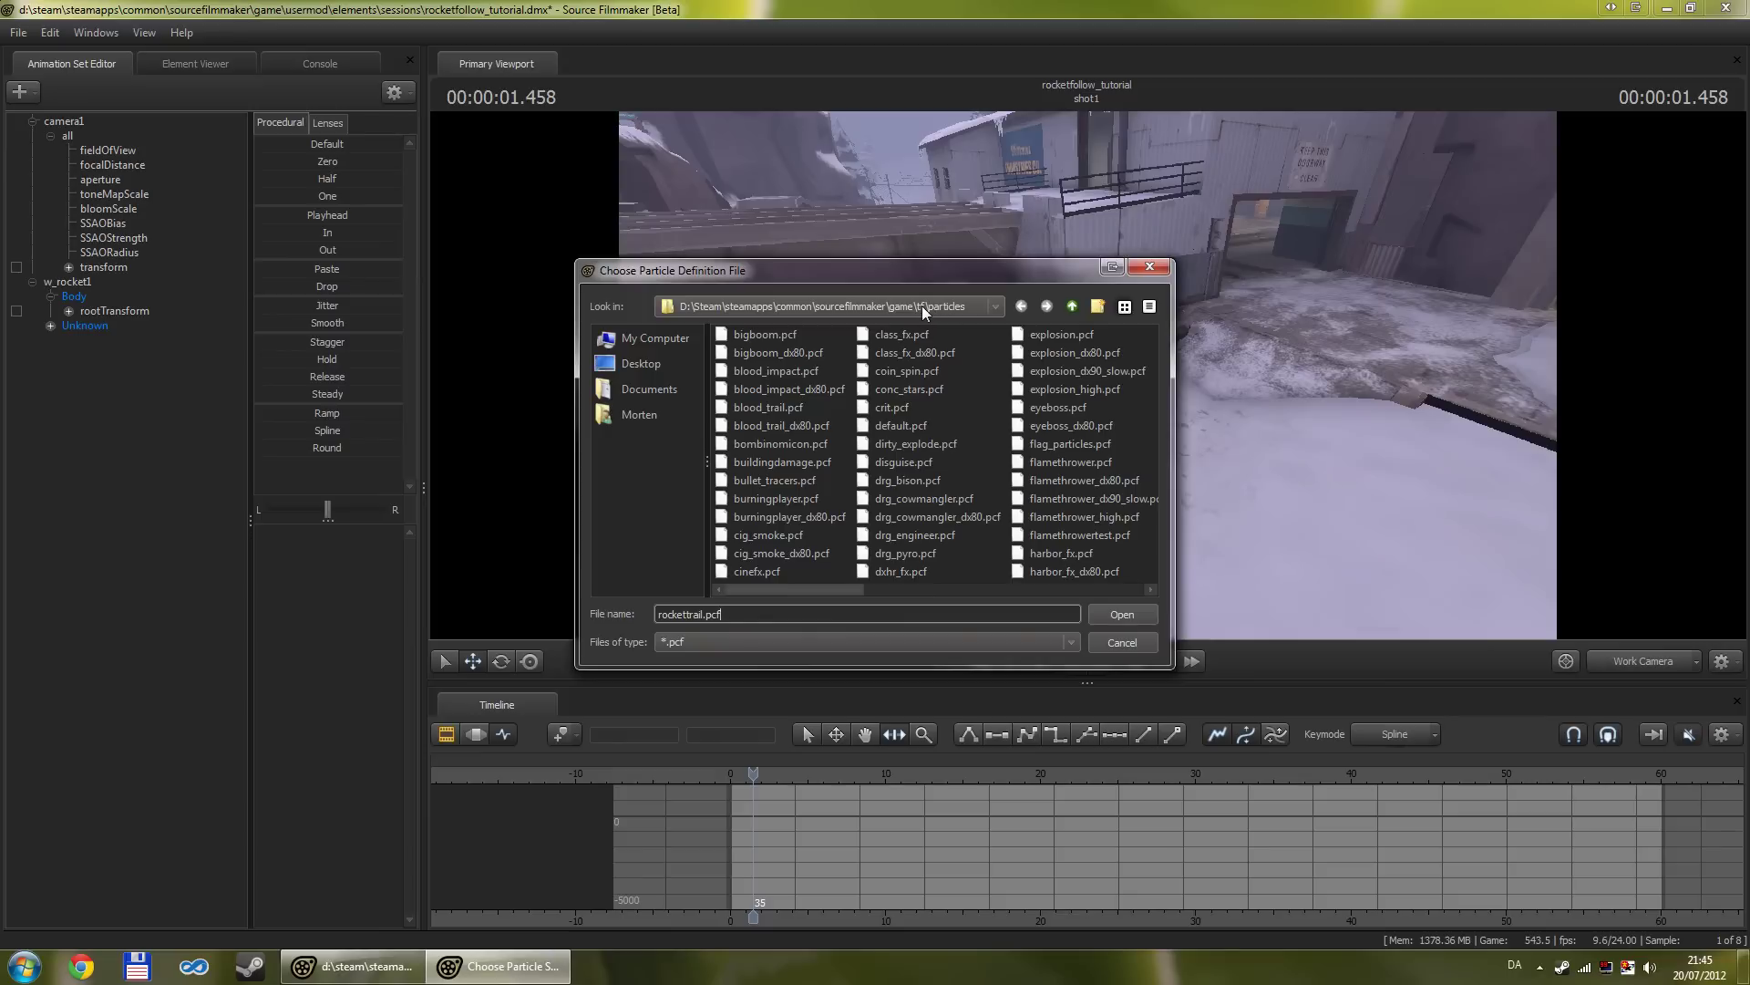
left_click(1073, 308)
left_click(1073, 308)
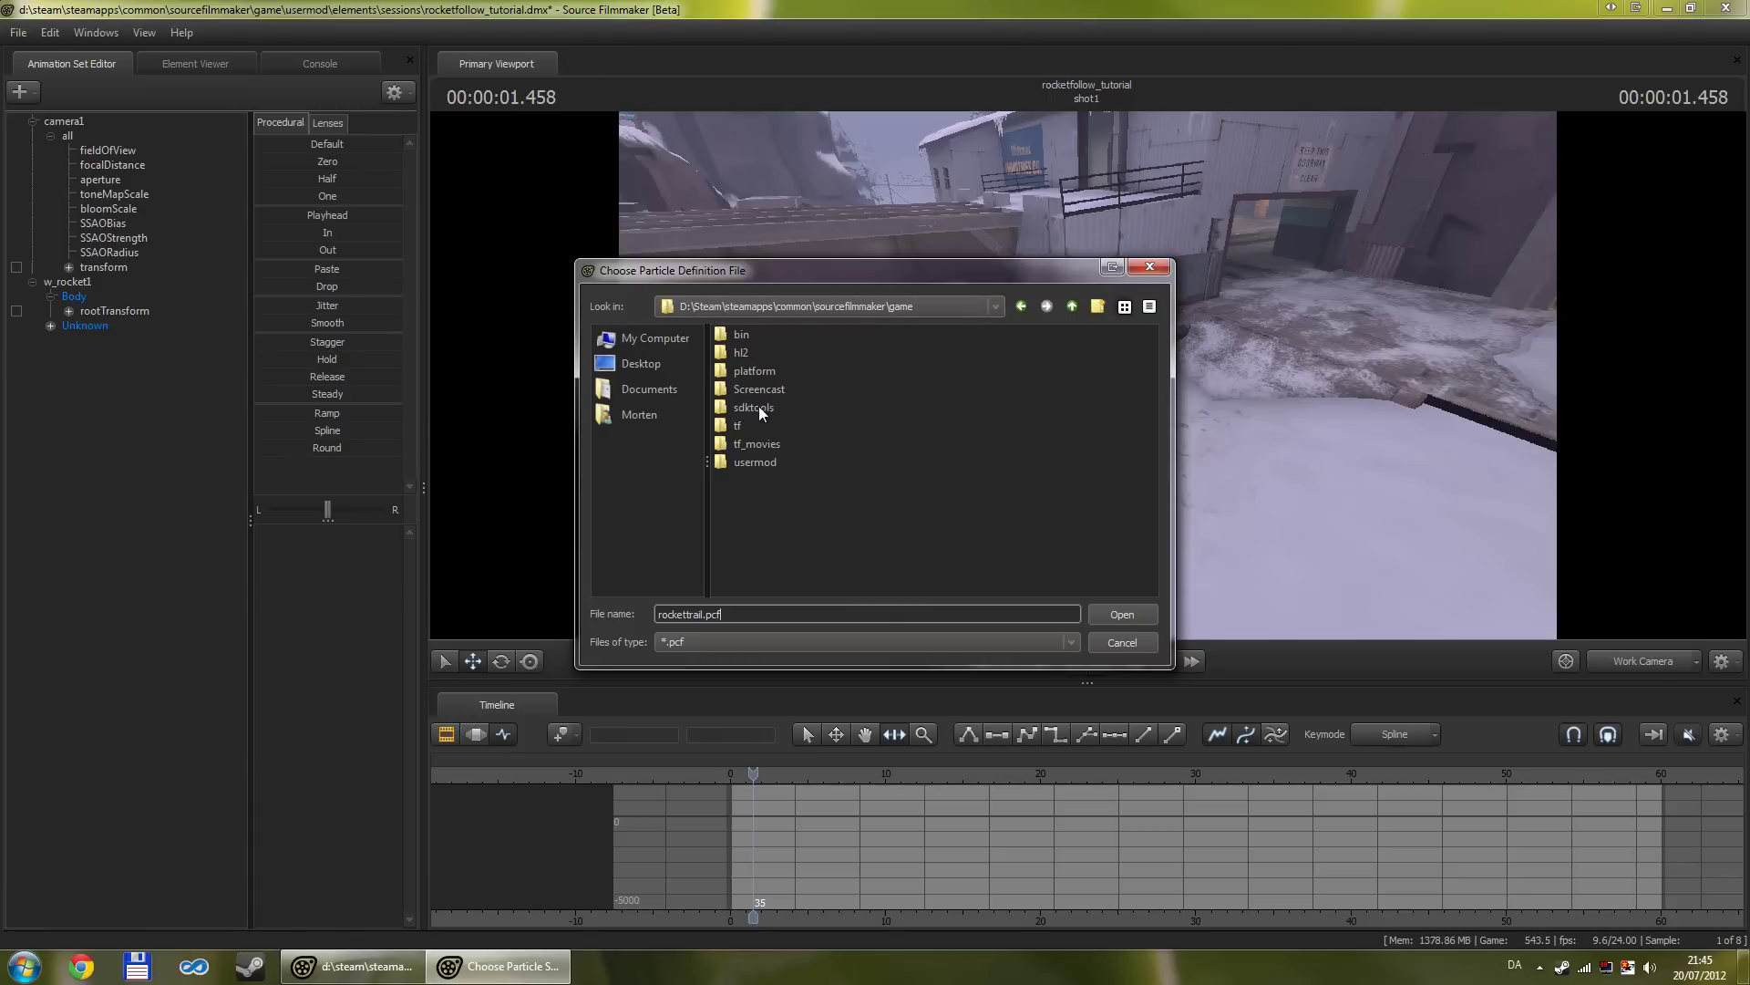
double_click(735, 423)
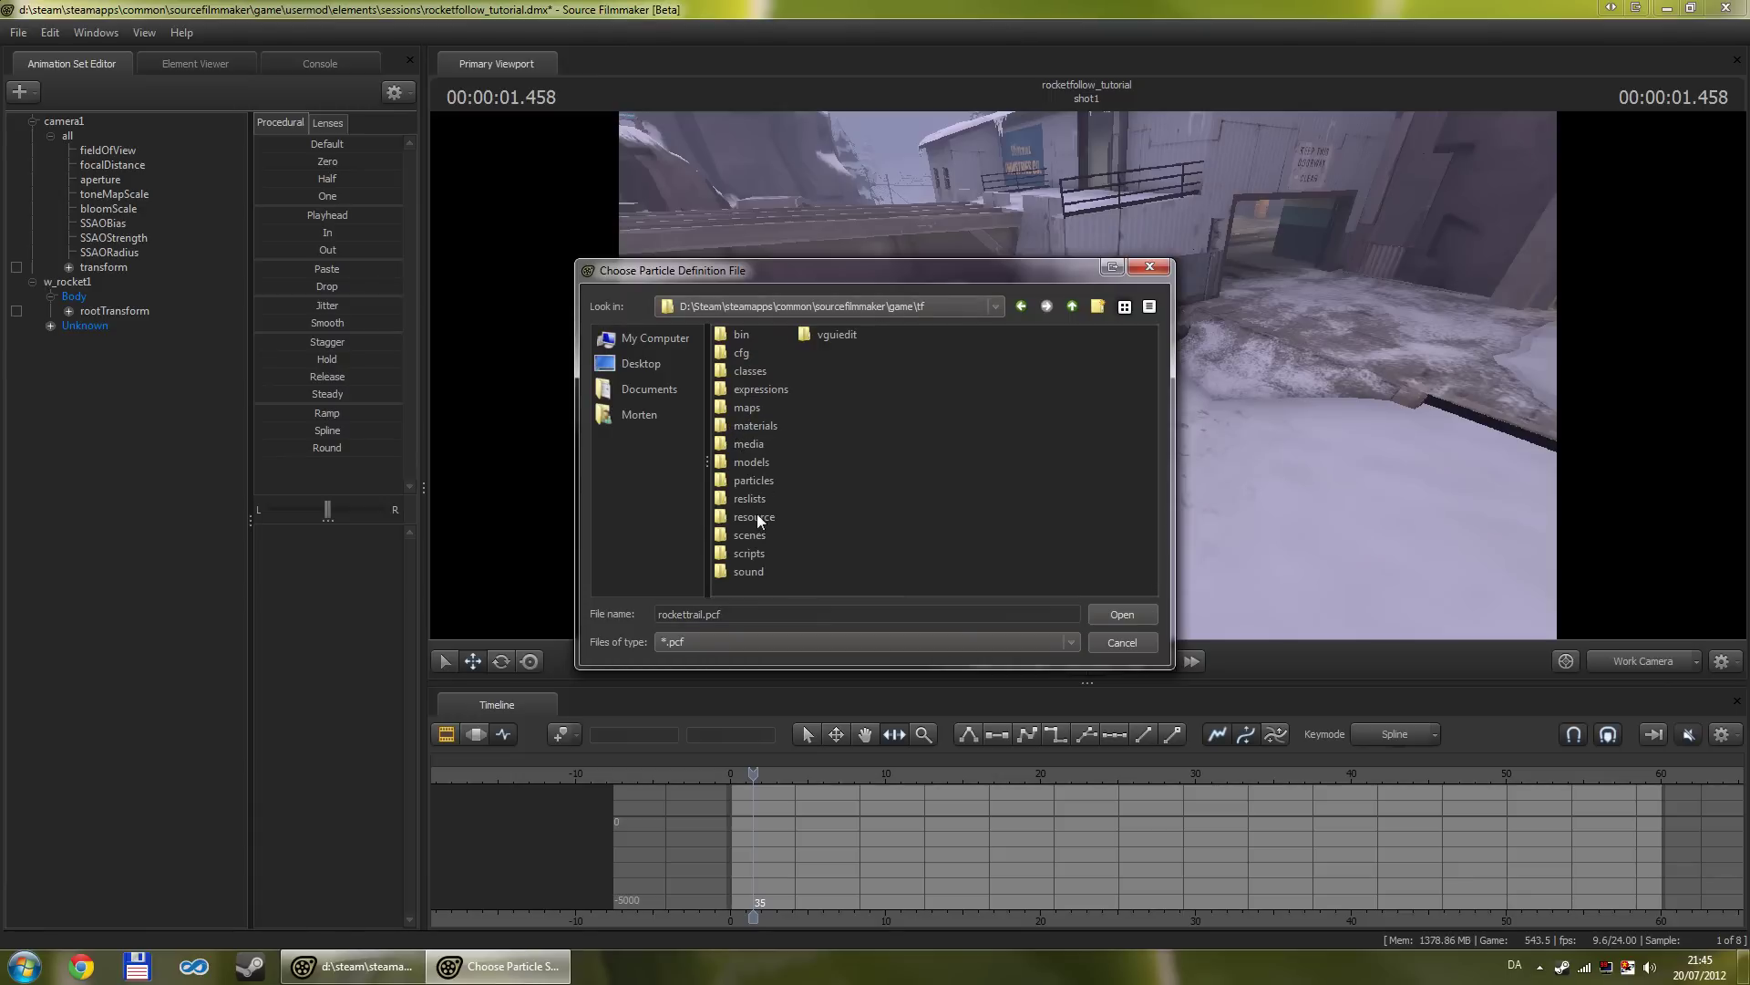
double_click(760, 479)
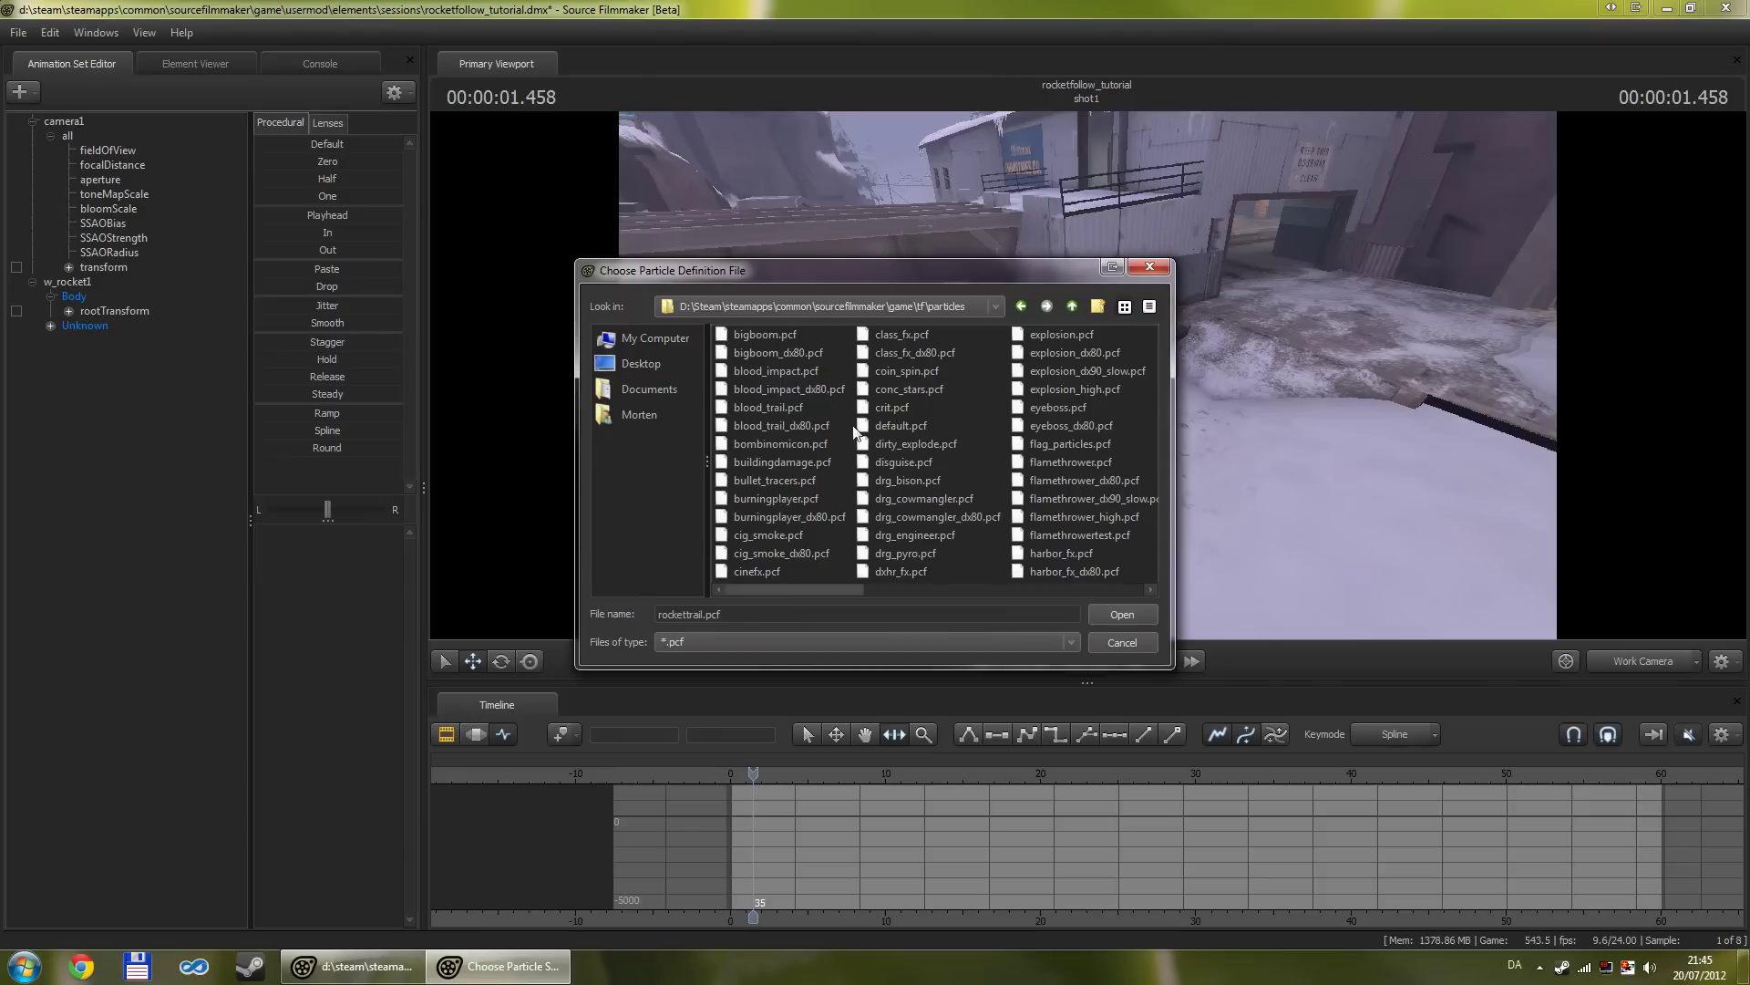
Step: Load rockettrail.pcf as the particle definition file and keep rockettrail_! as the particle system definition
left_click_drag(733, 615, 630, 617)
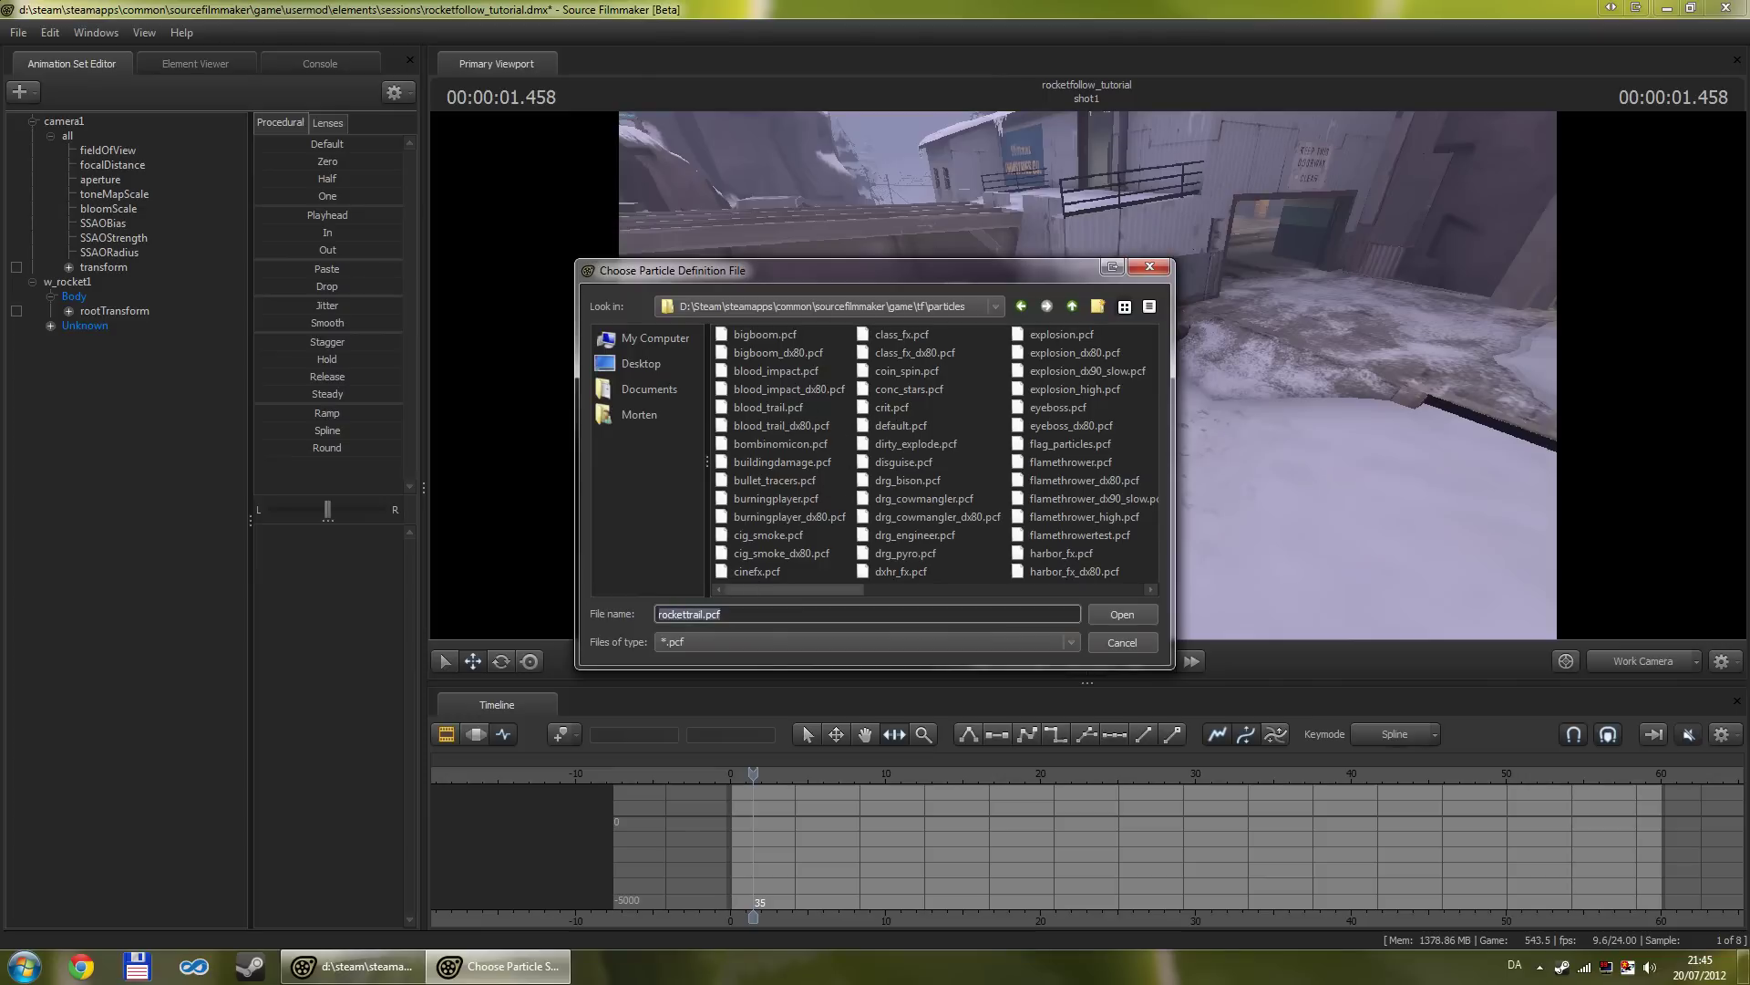
key("BackSpace")
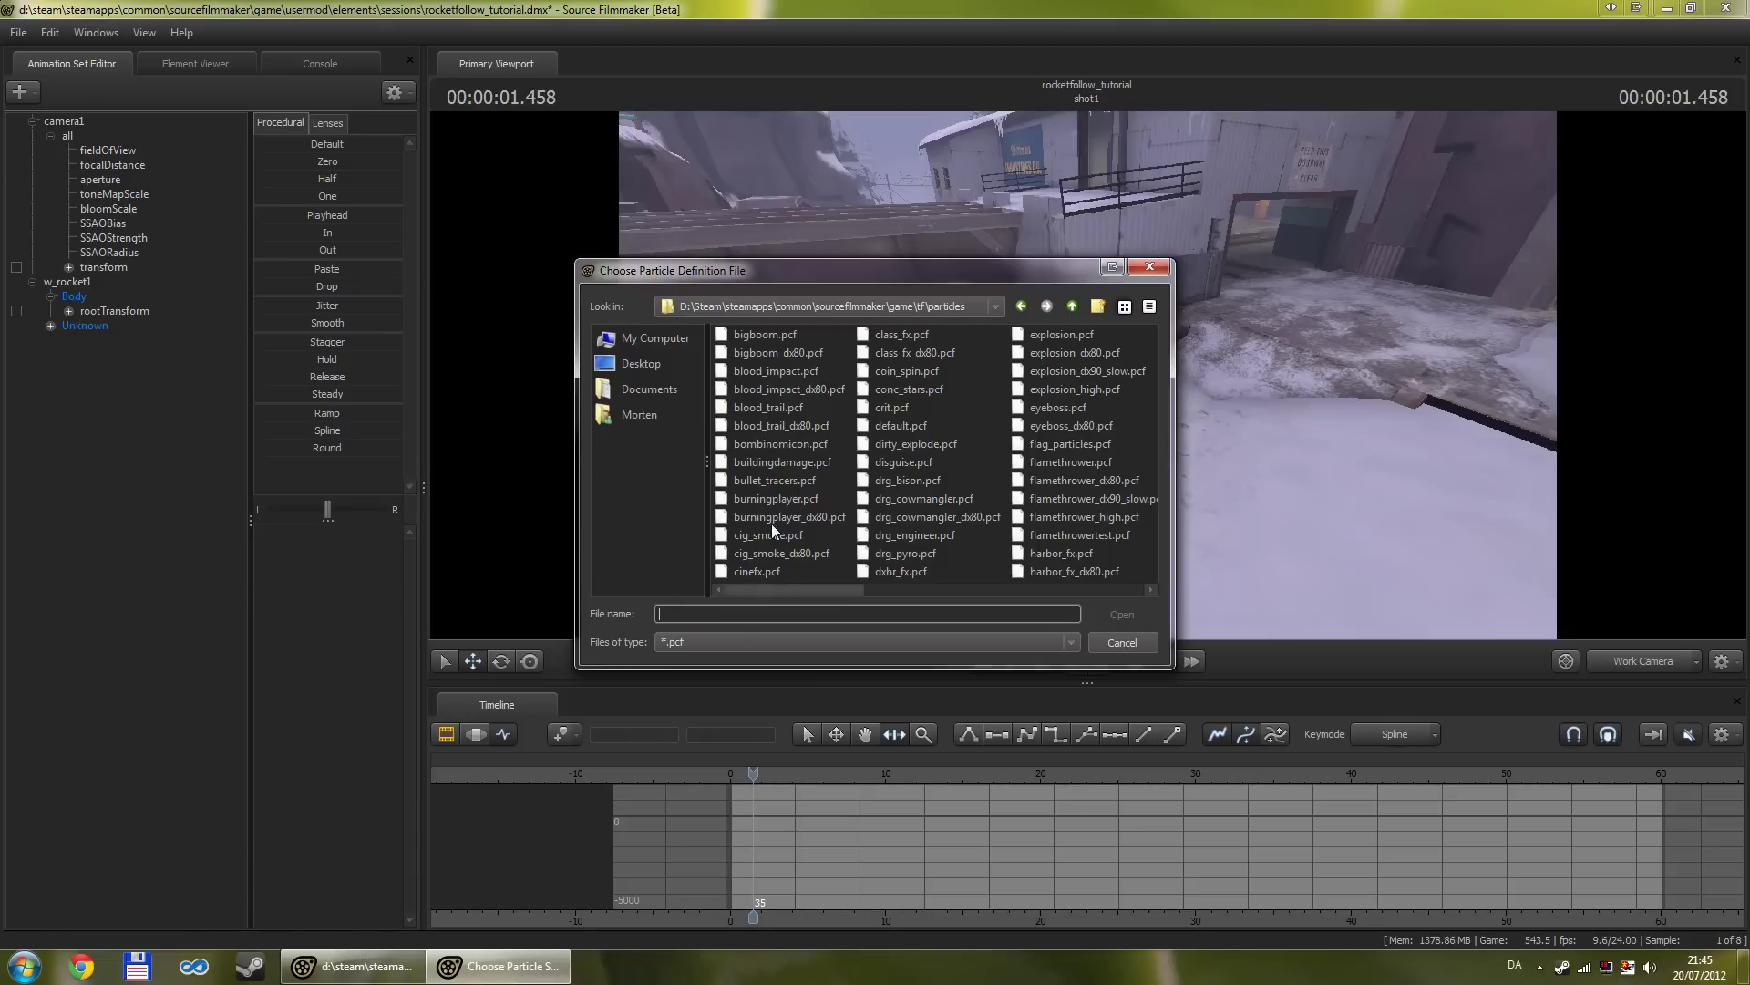
left_click(769, 499)
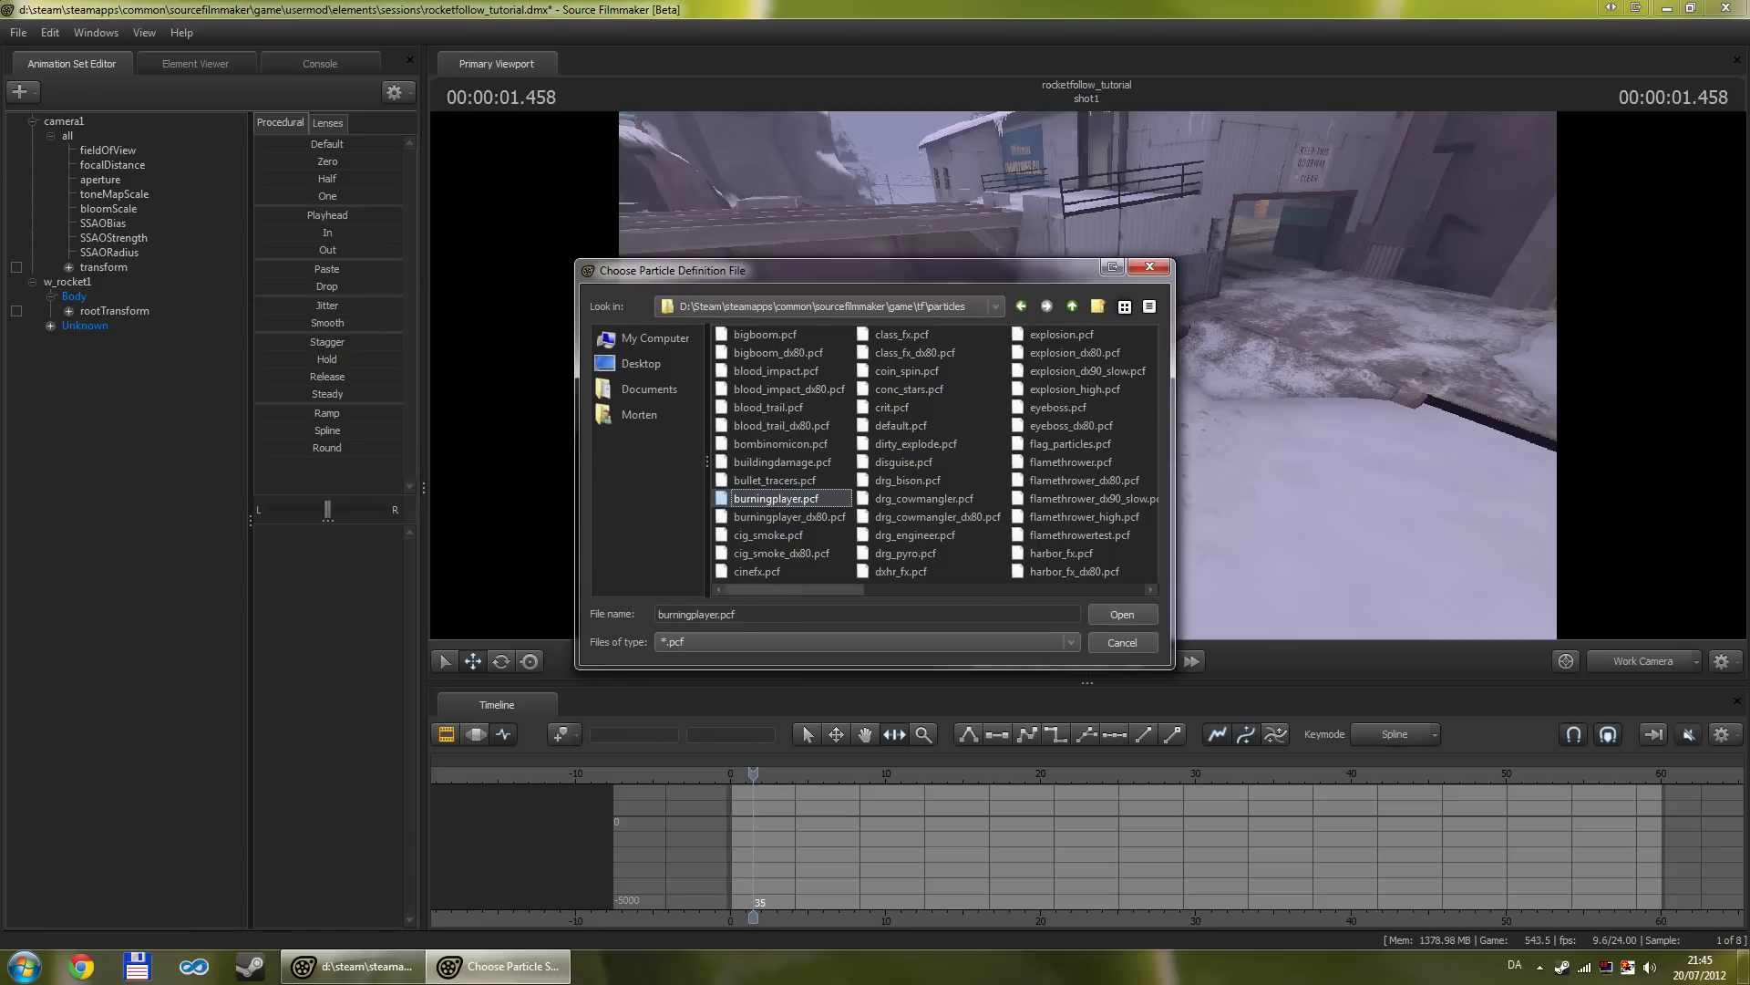
key("Tab")
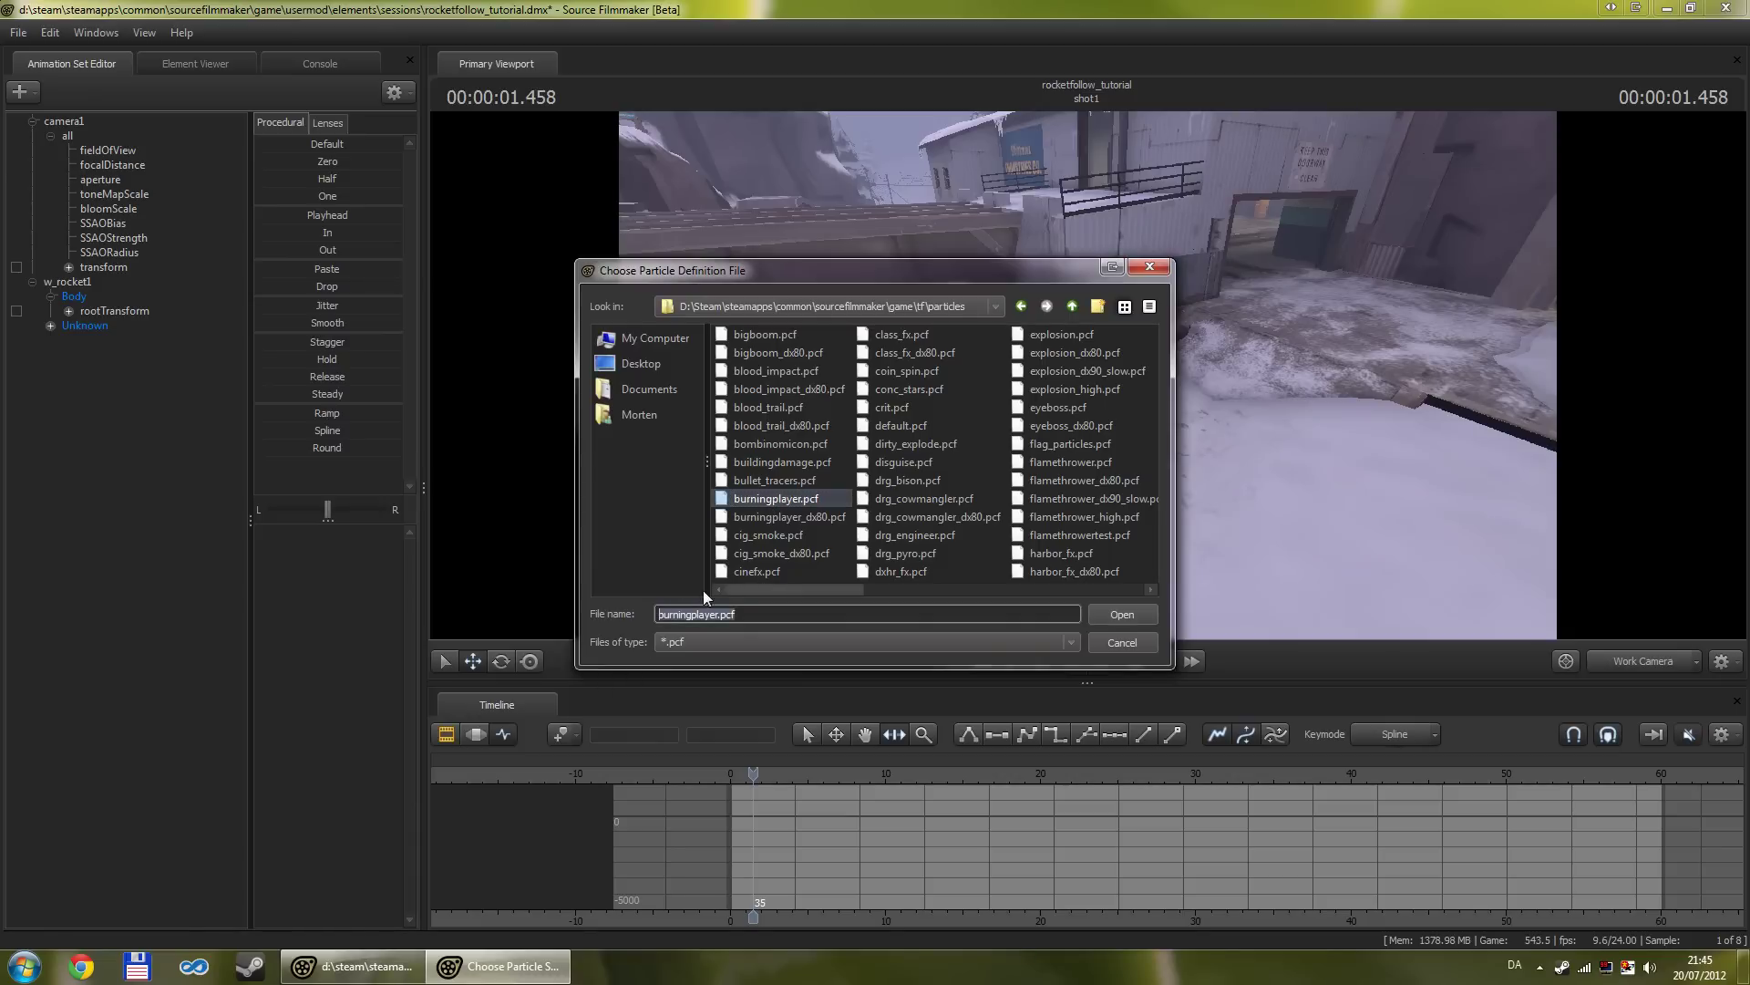
left_click(771, 479)
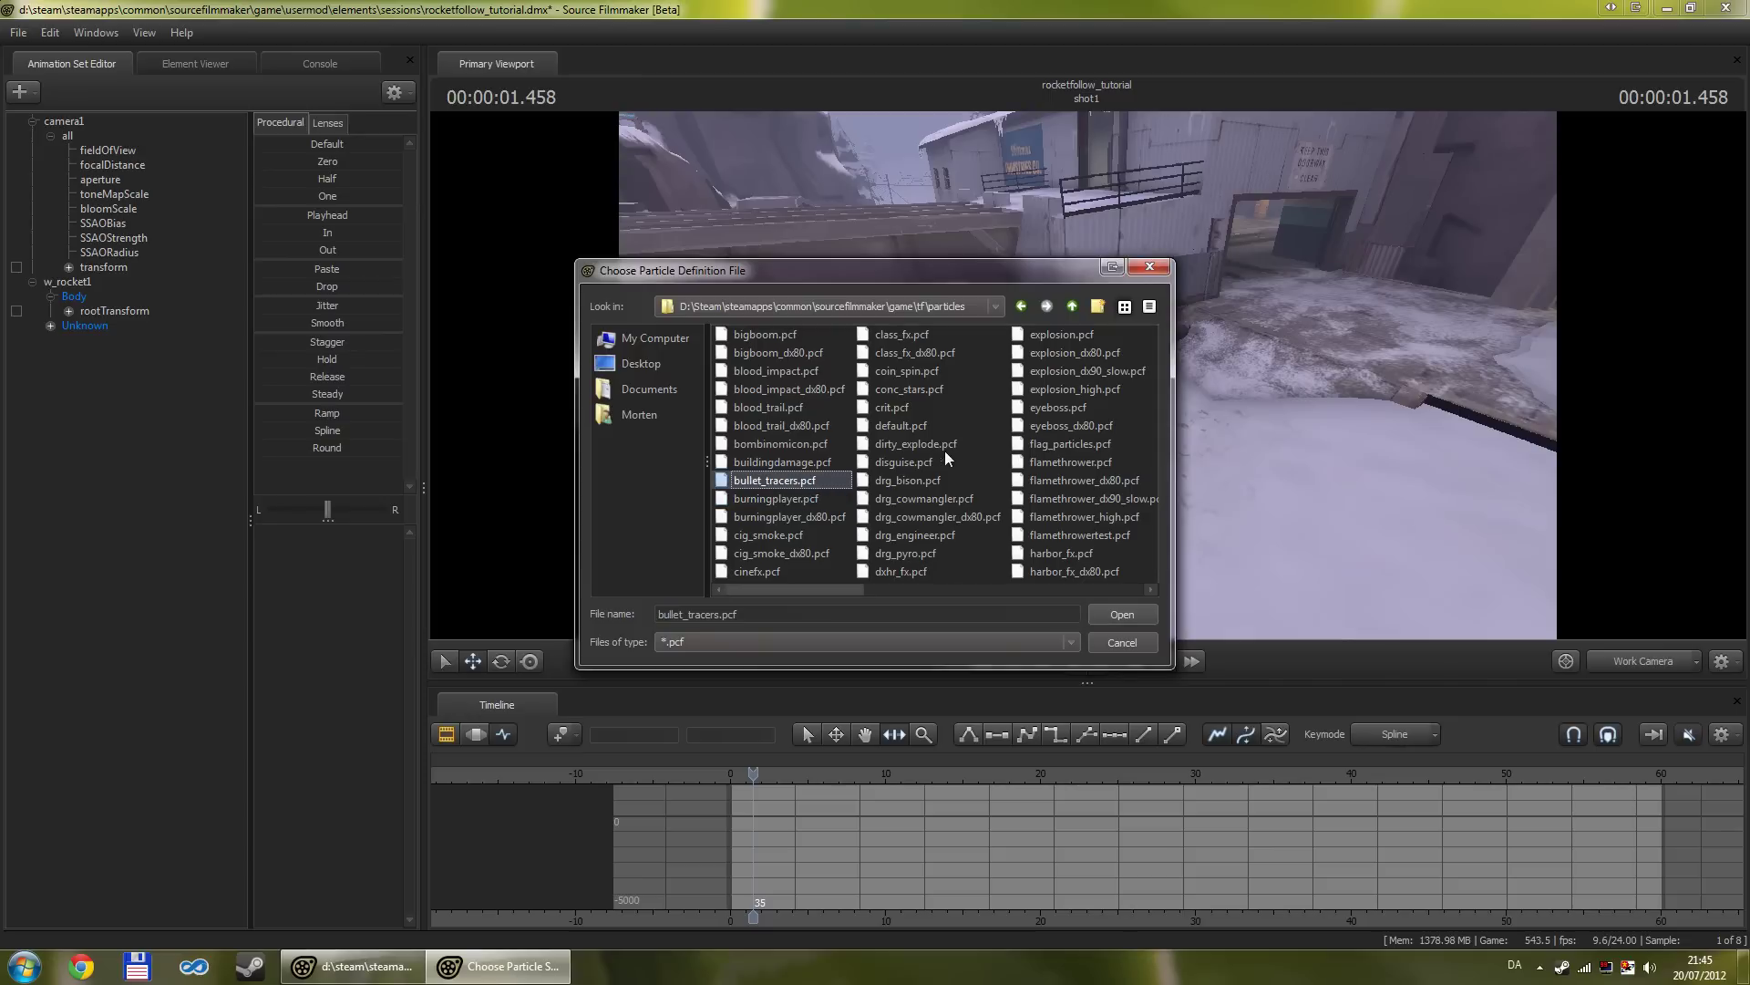
type("rockett")
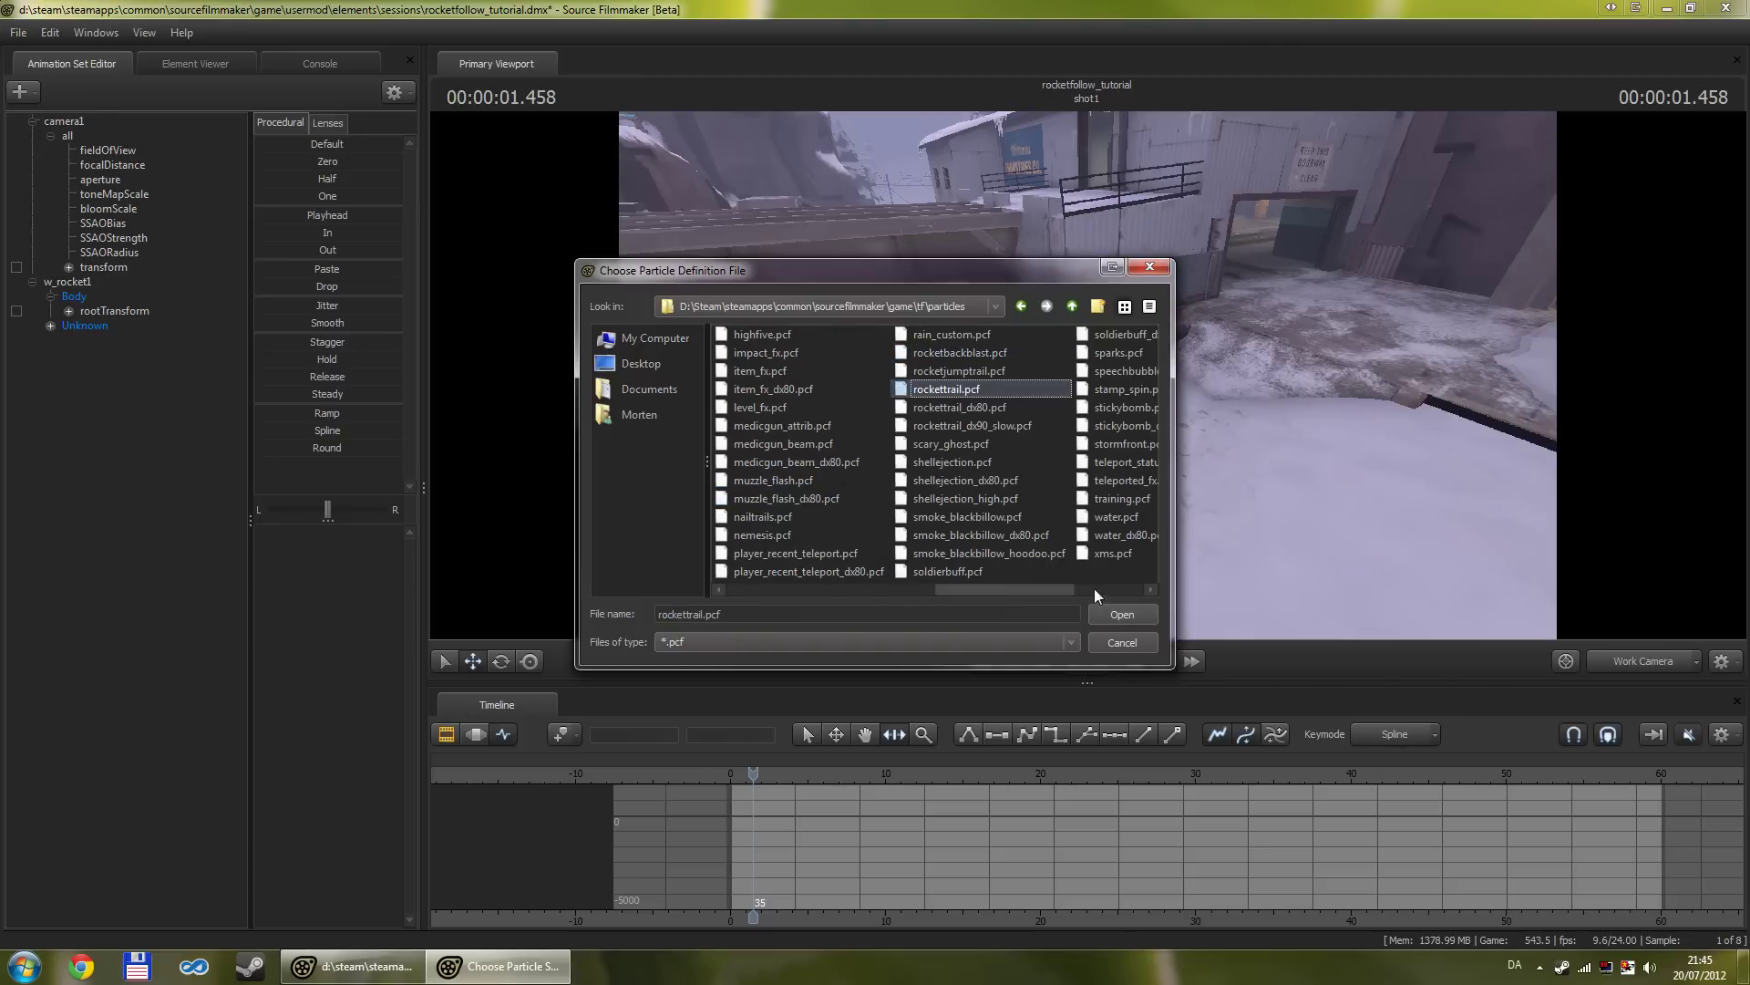
left_click(1129, 616)
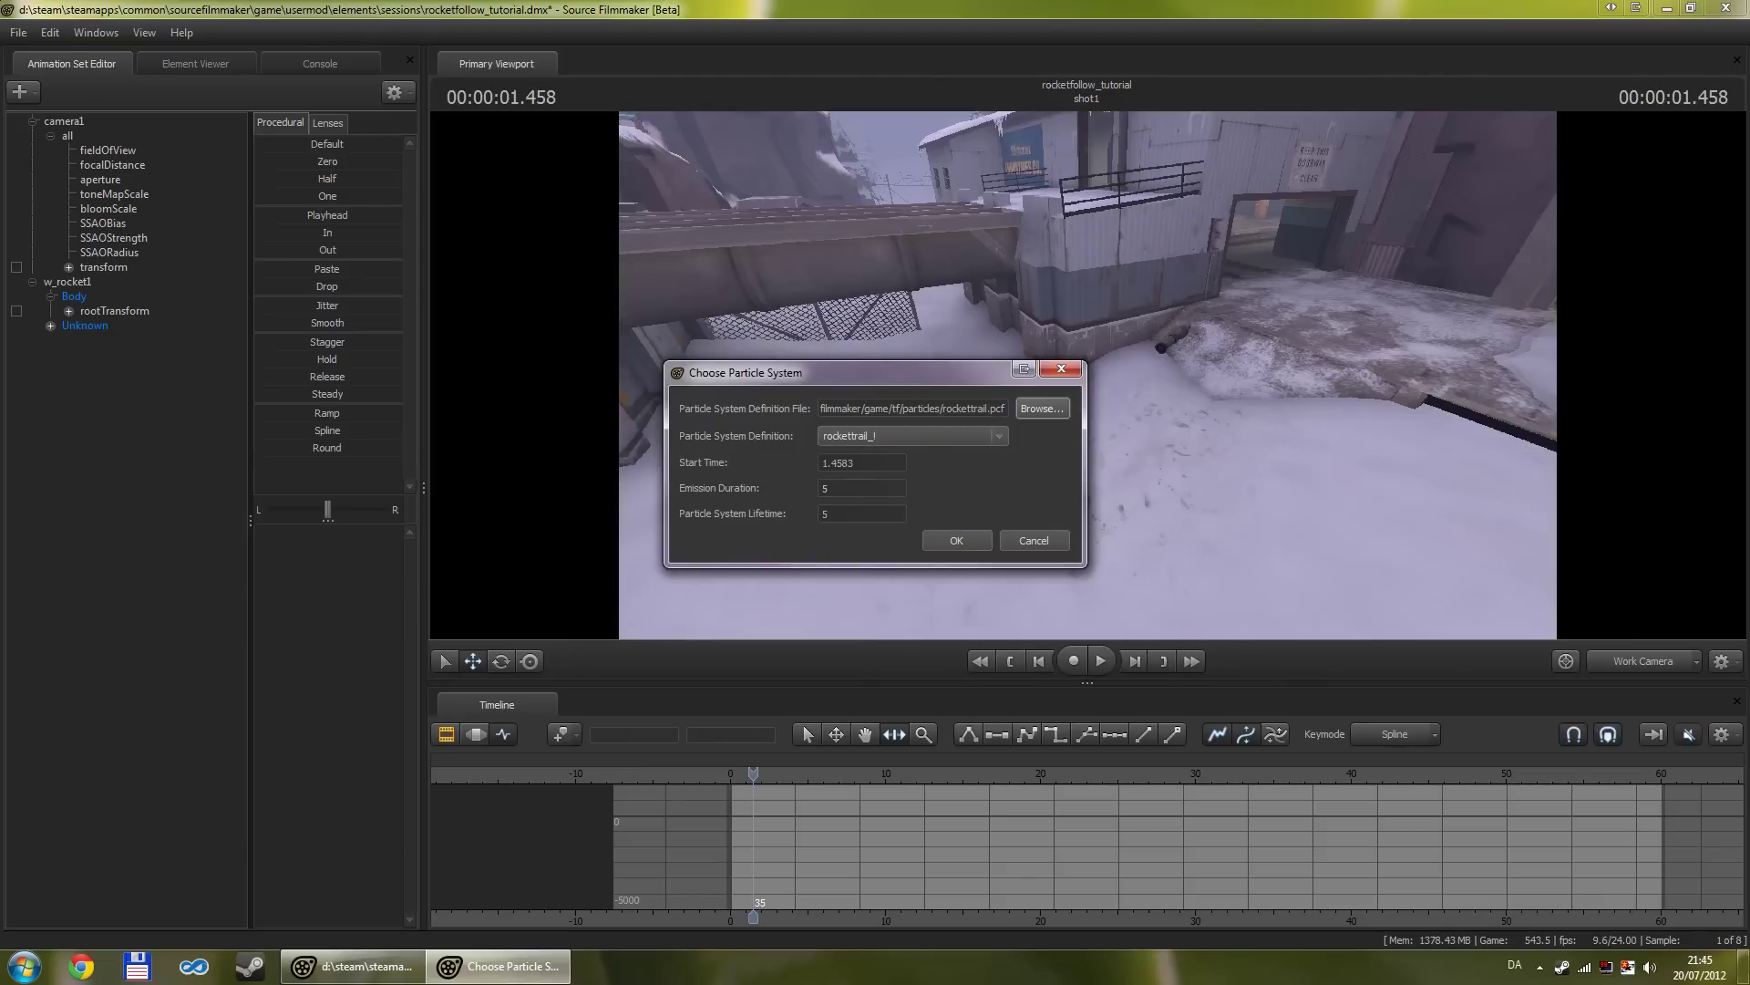
left_click(902, 436)
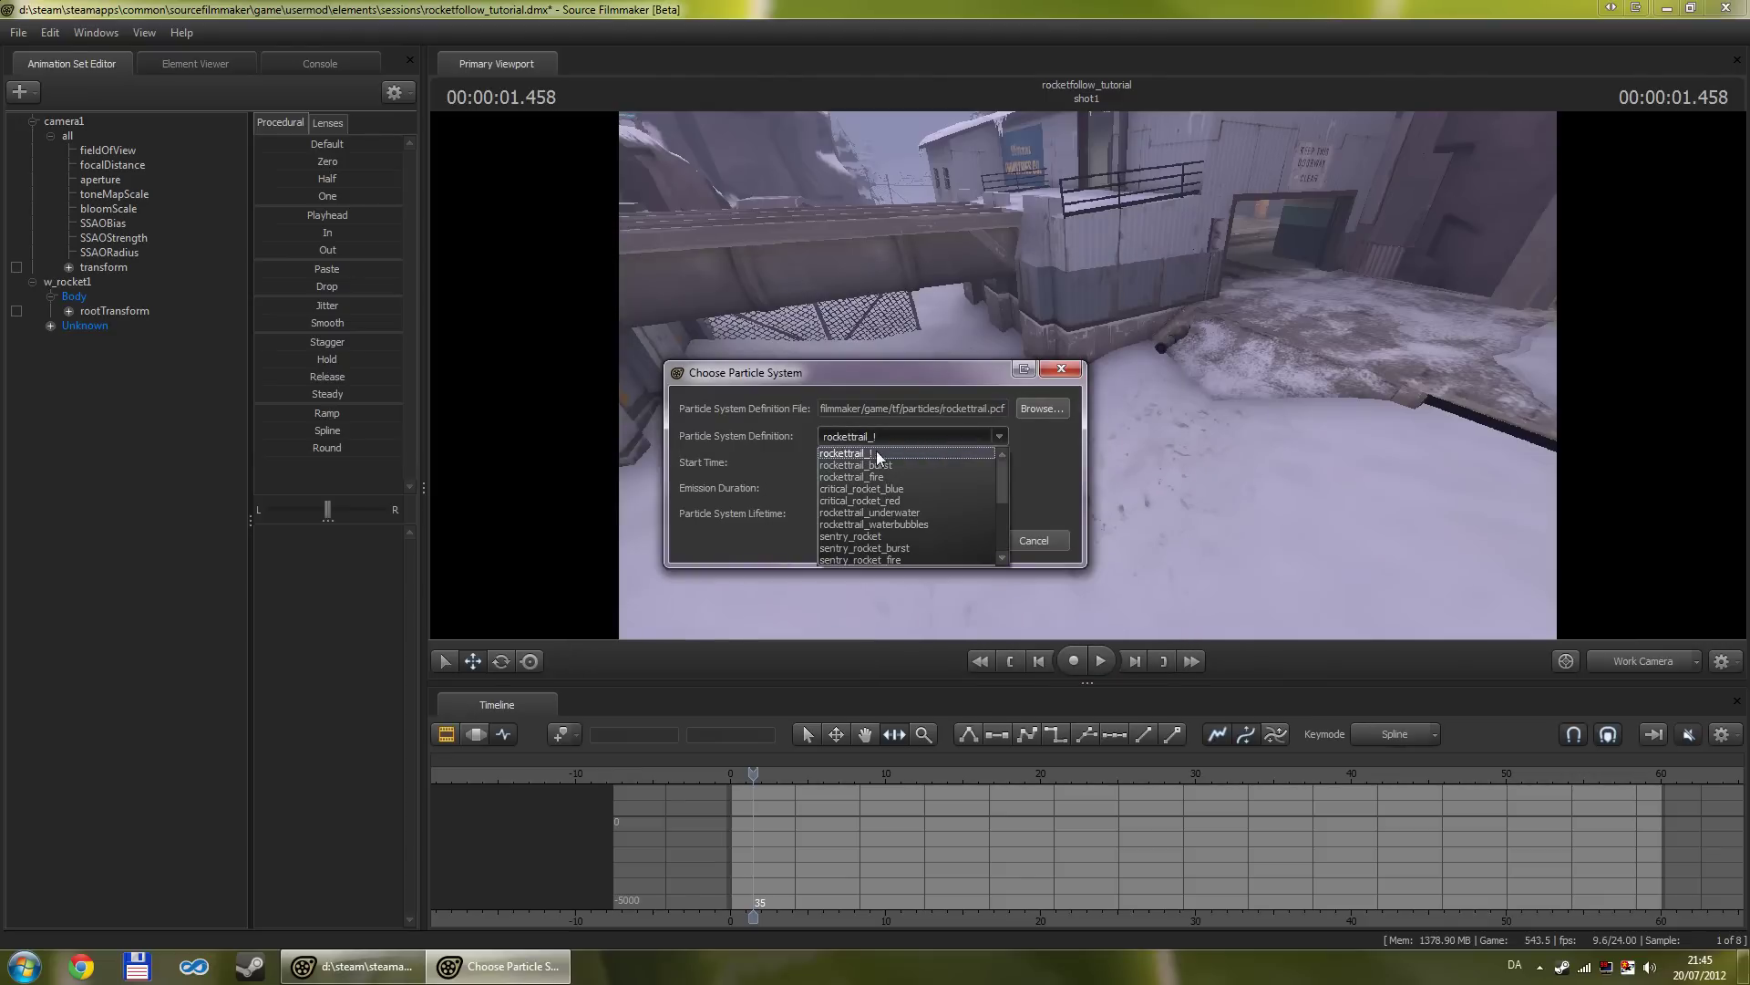
left_click(868, 434)
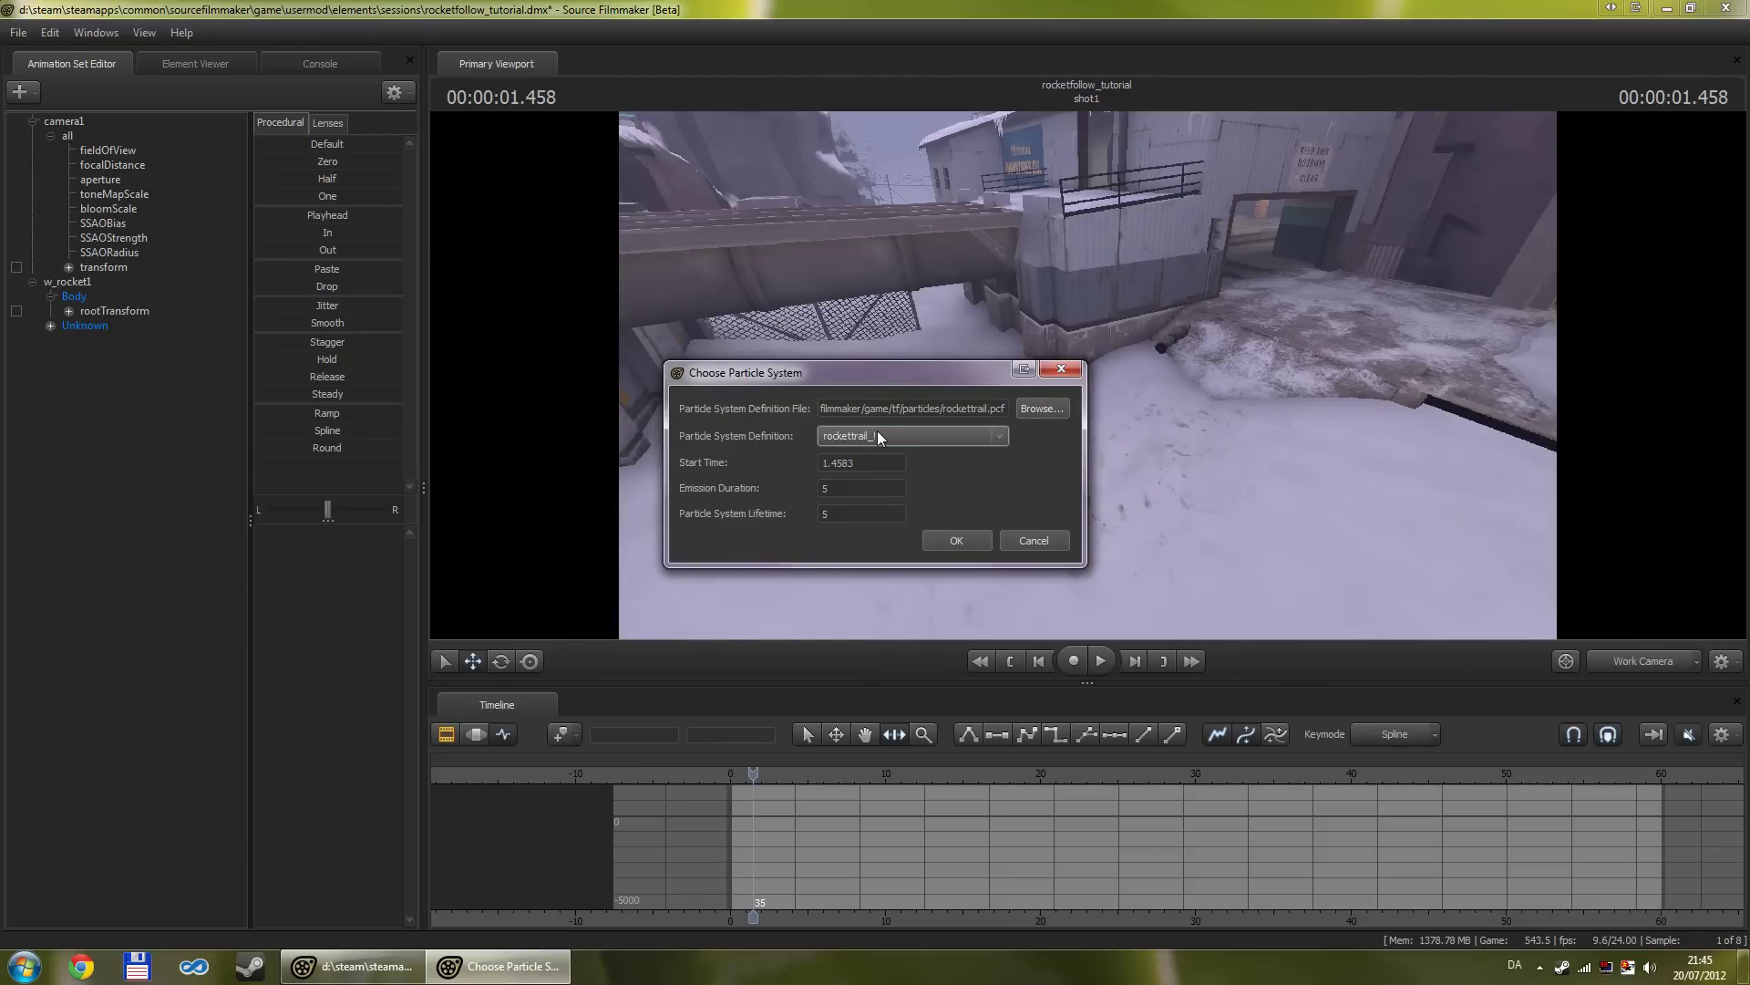
Step: Set the particle system's start time to 0 and its emission duration to 30
key("Tab")
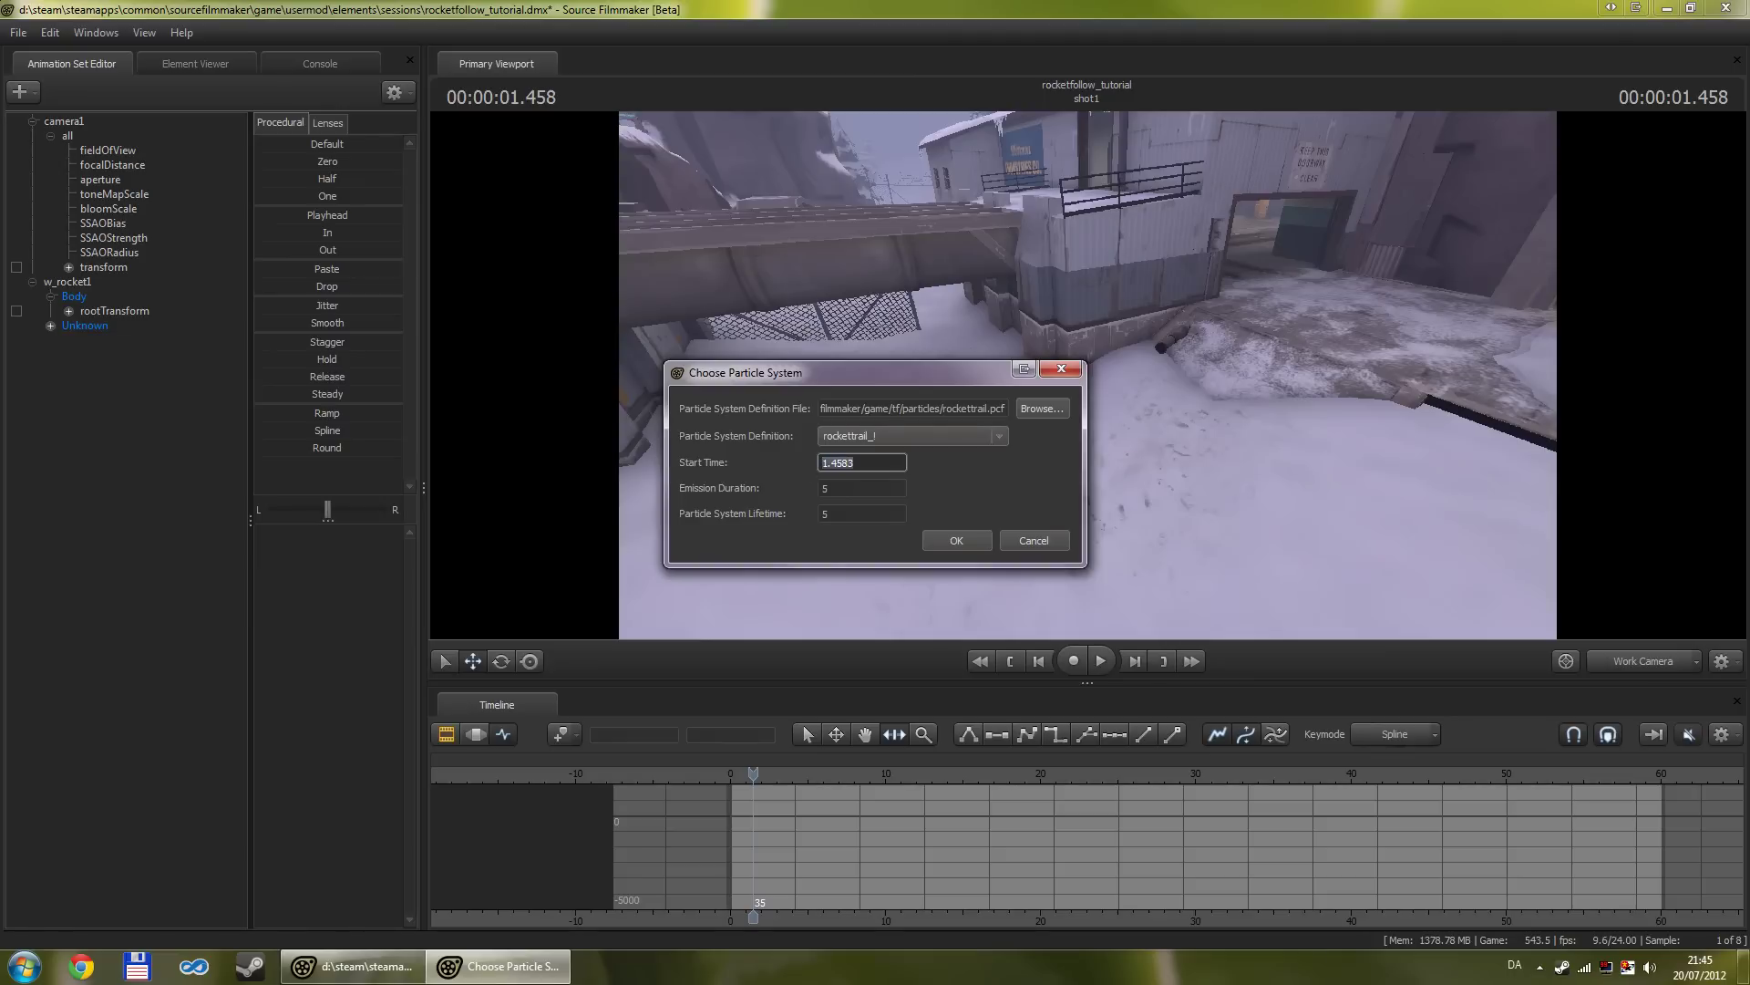
type("0")
key("Tab")
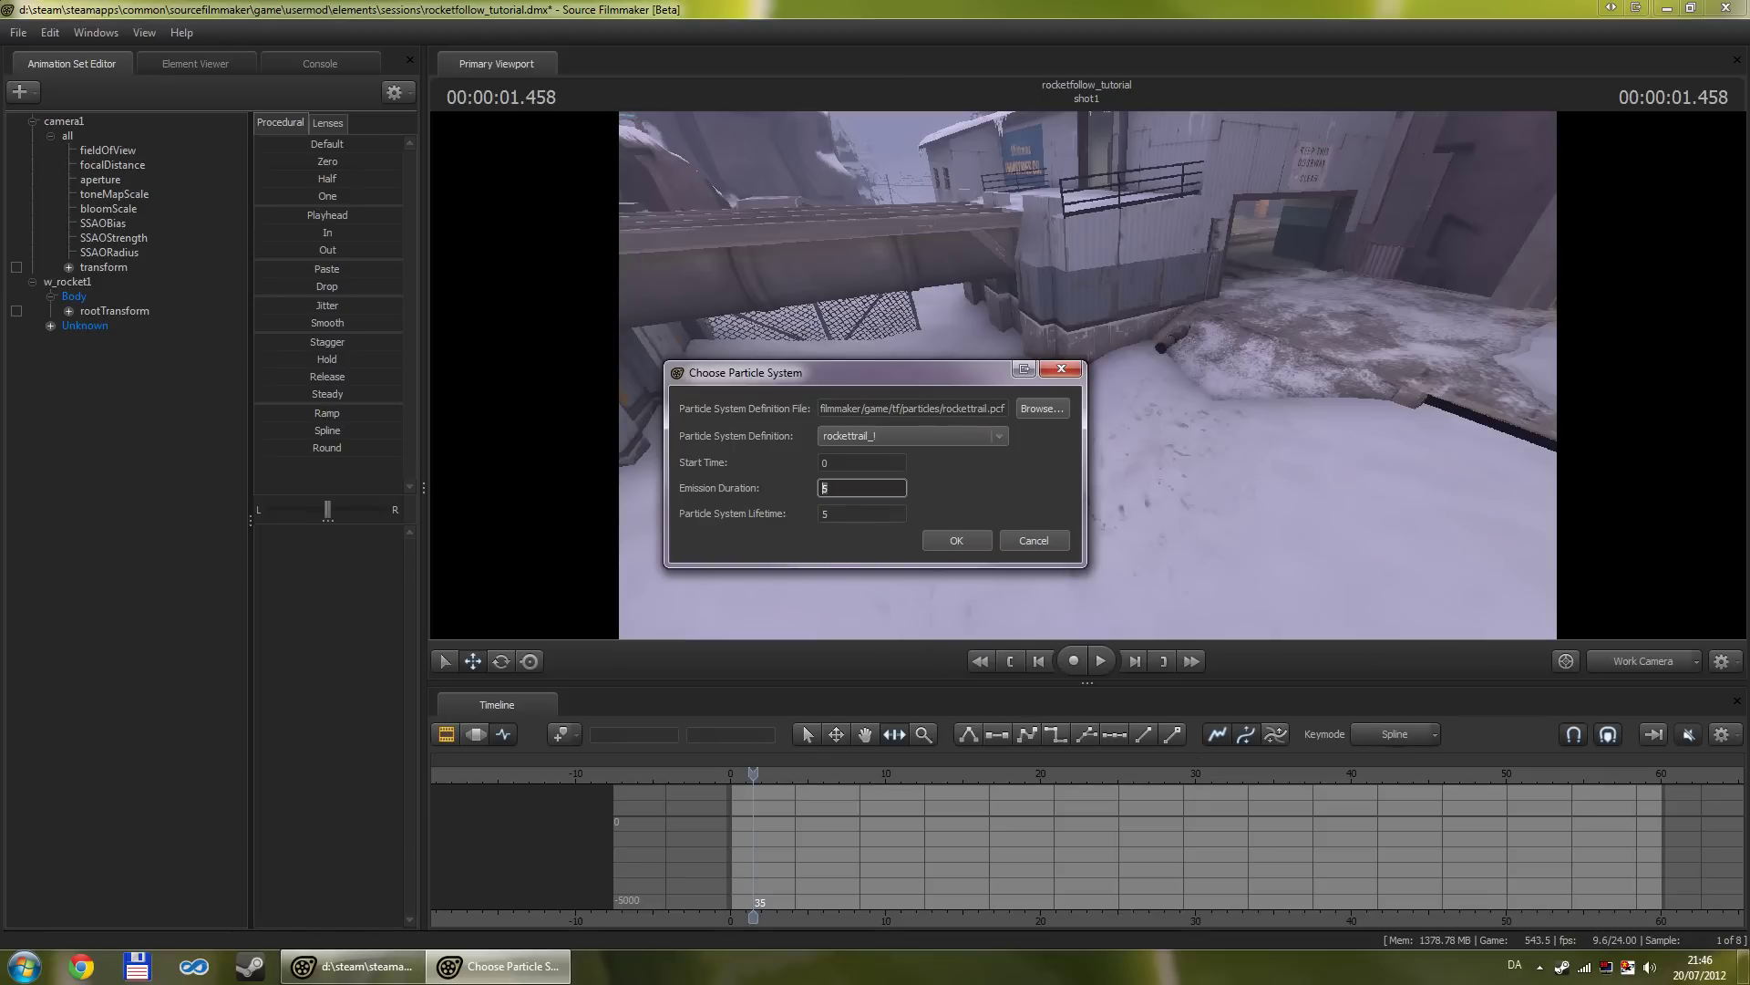
type("30")
key("Tab")
Step: Set the particle system lifetime to 35 and create the rocket trail's animation set
type("30")
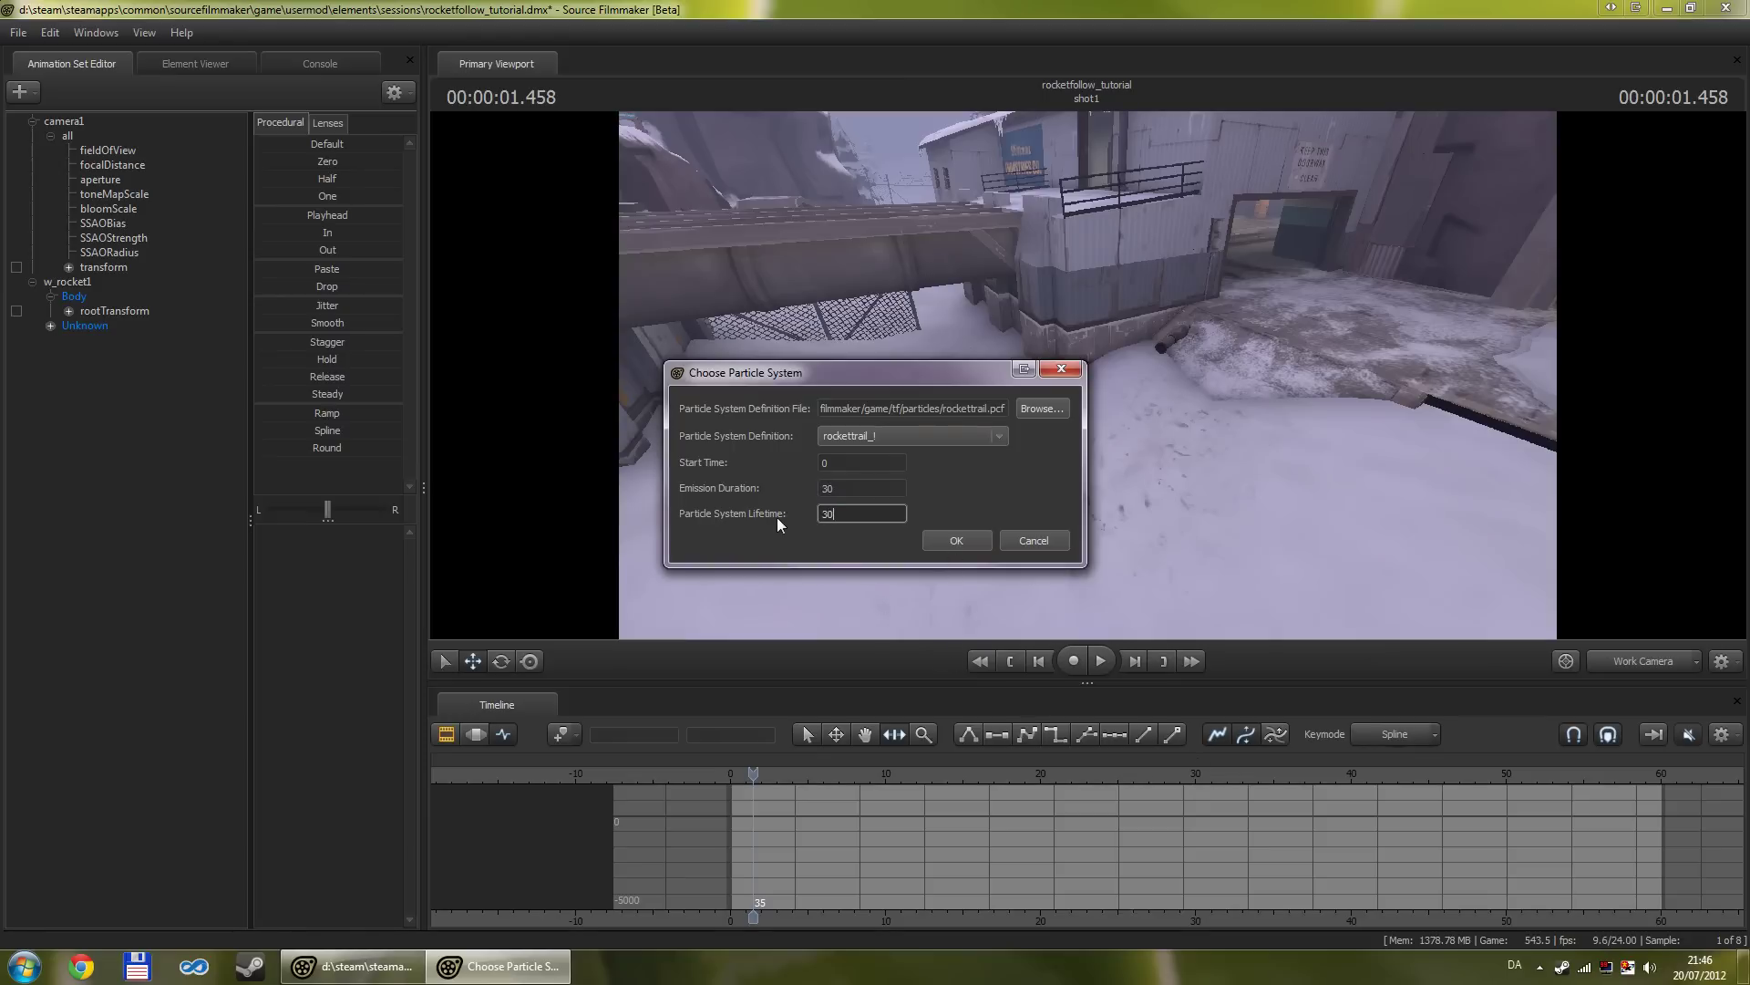
key("BackSpace")
type("5")
left_click_drag(846, 488, 789, 497)
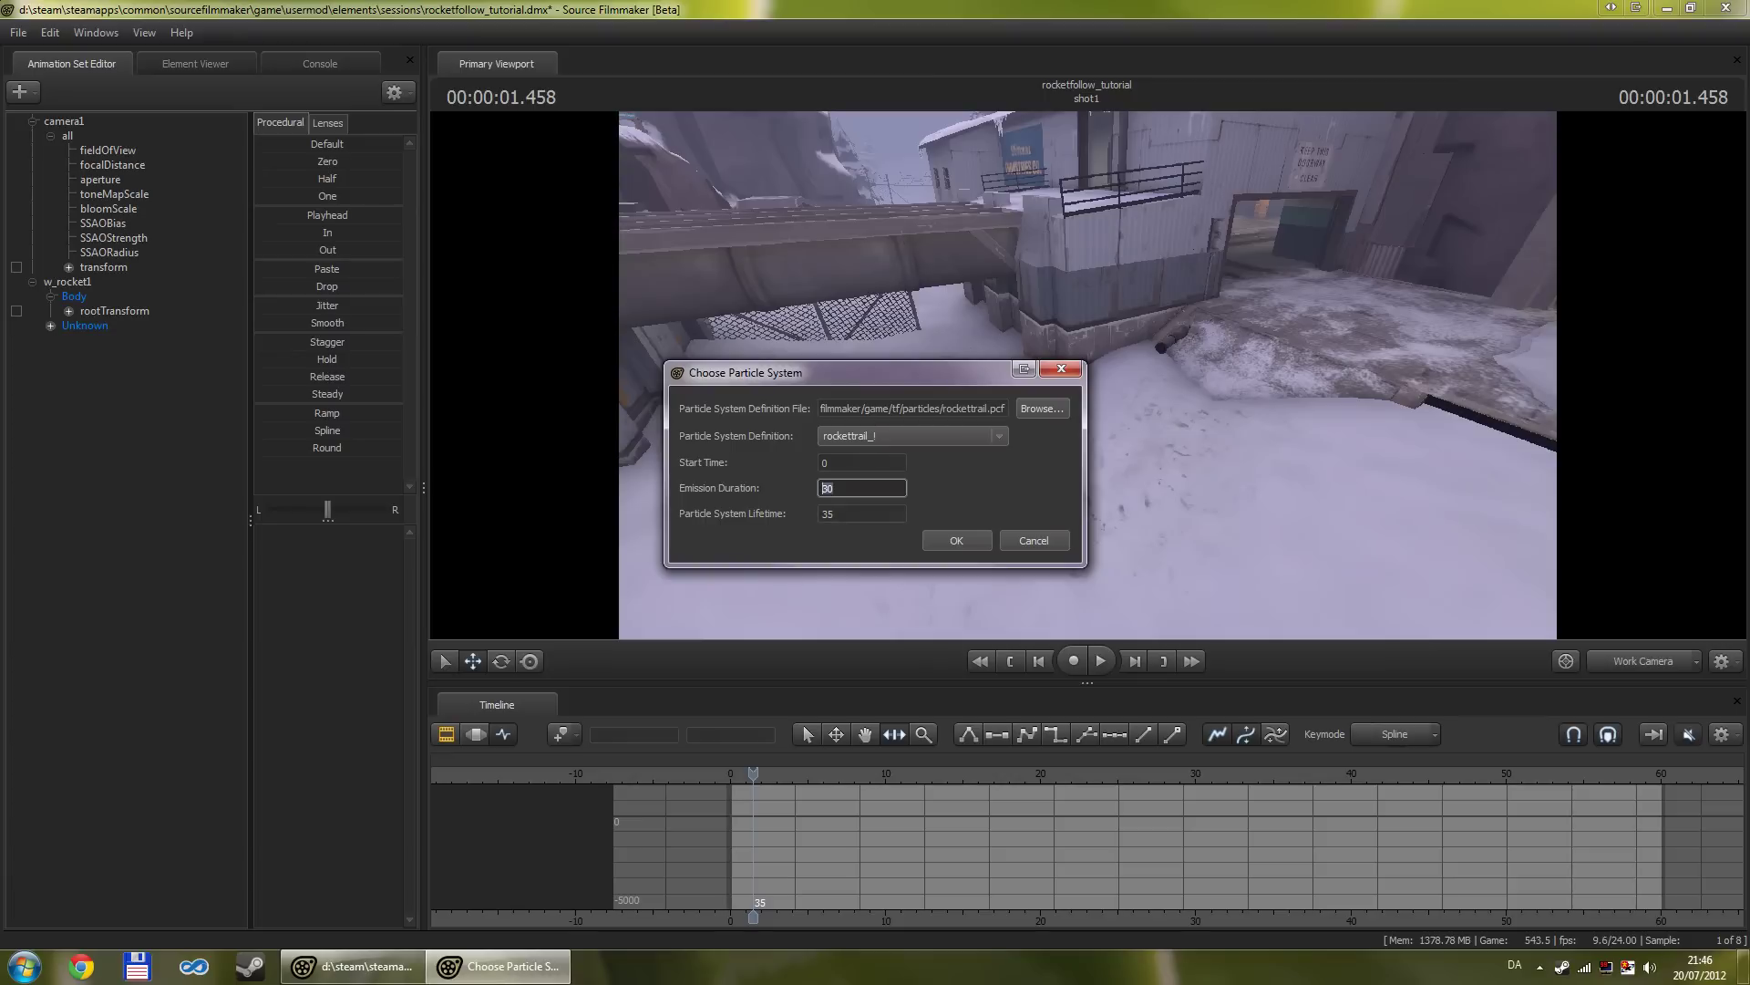
left_click(827, 514)
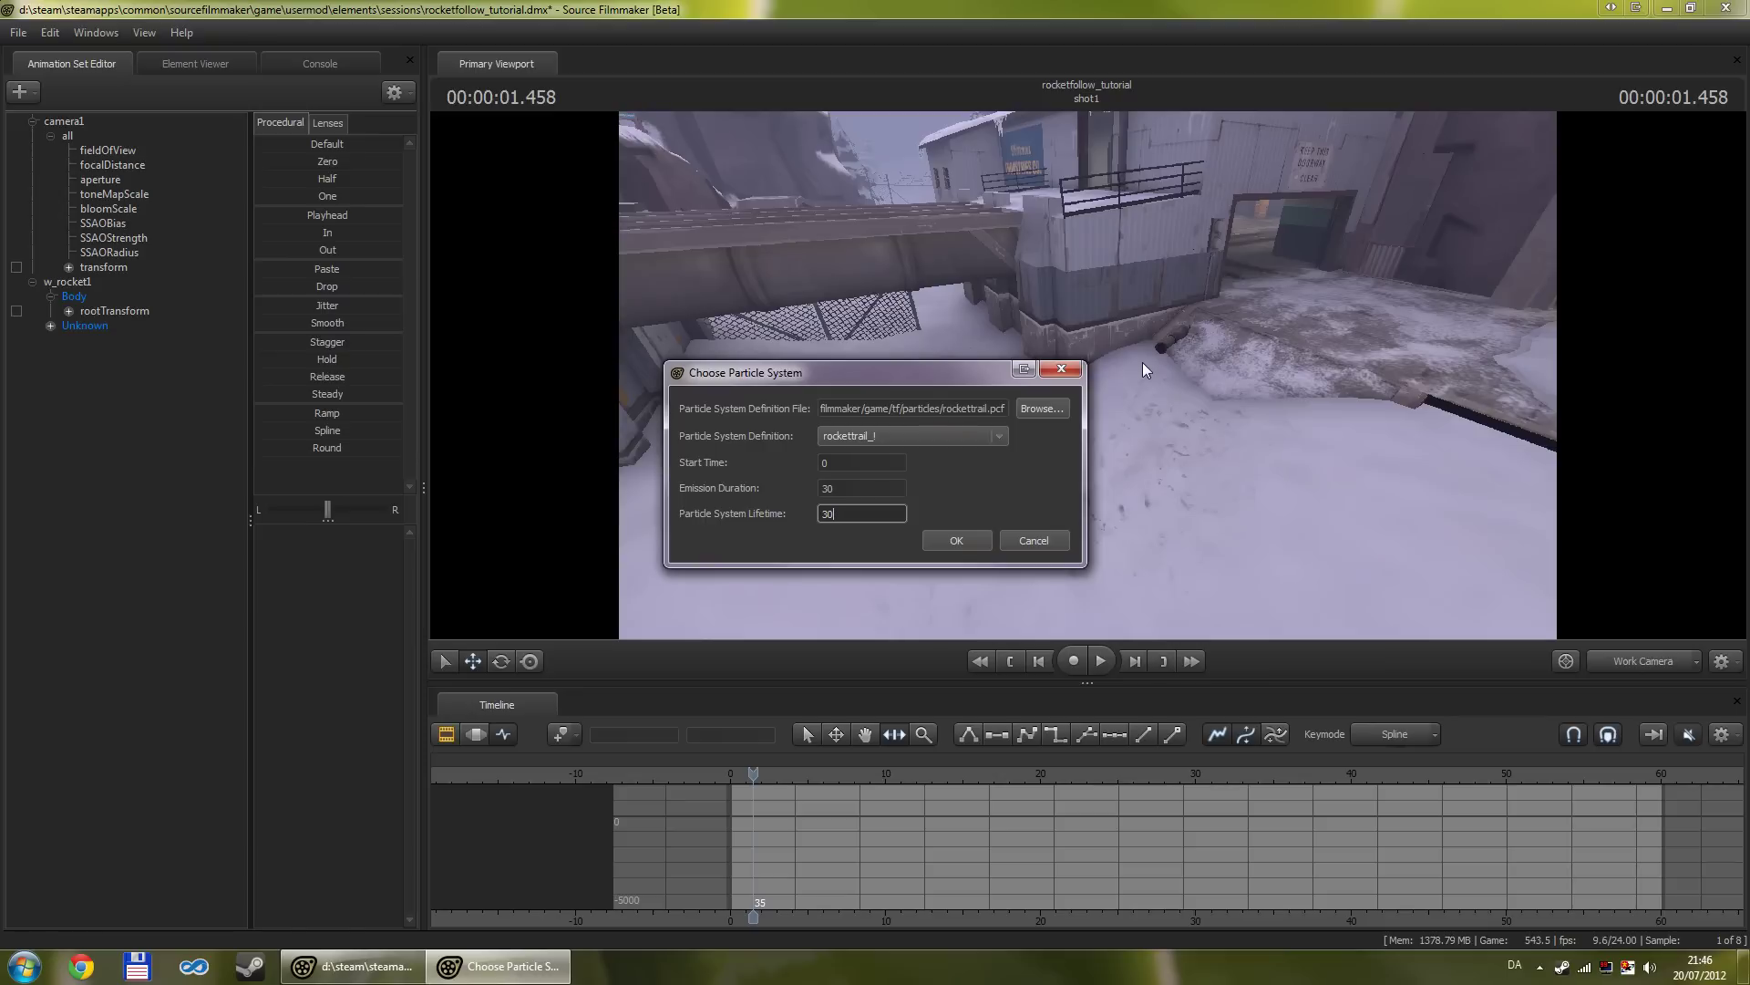
left_click_drag(836, 514, 779, 515)
type("35")
left_click(956, 541)
Step: Expand the rockettrail_!1 controls, select its transform, and switch the timeline to the Motion Editor
key("s")
left_click_drag(999, 528, 882, 525)
key("s")
left_click_drag(1087, 375, 1037, 384)
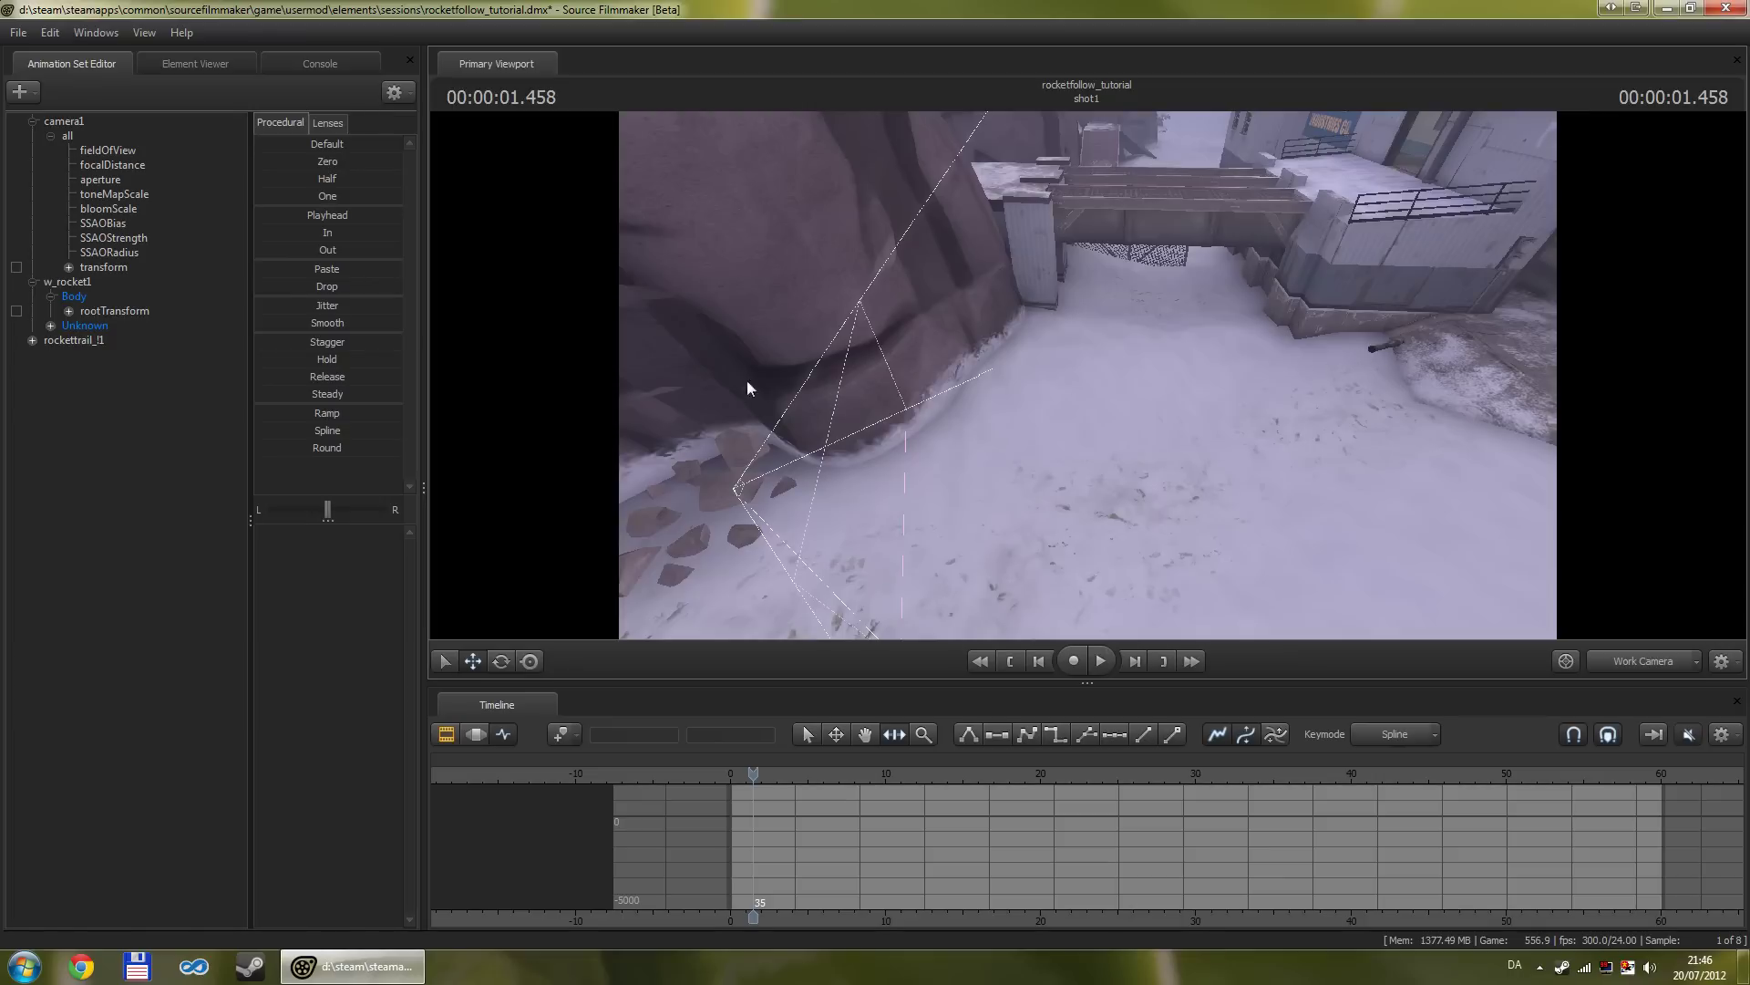
left_click(32, 340)
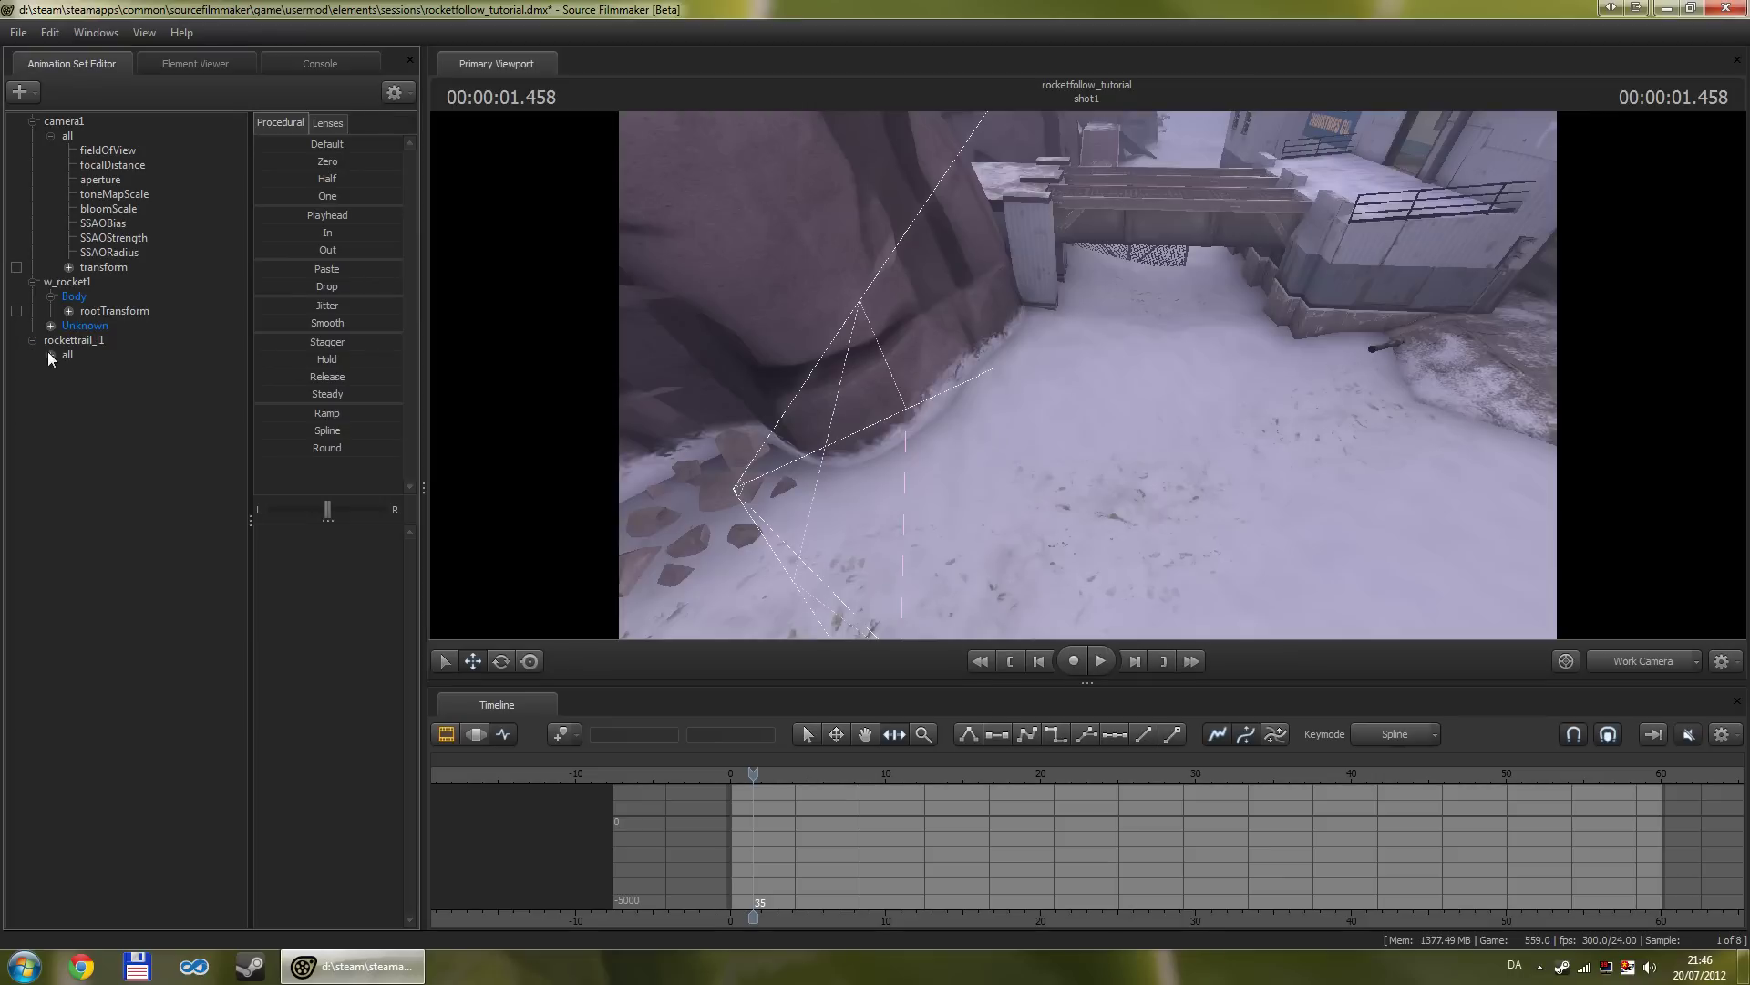
left_click(51, 355)
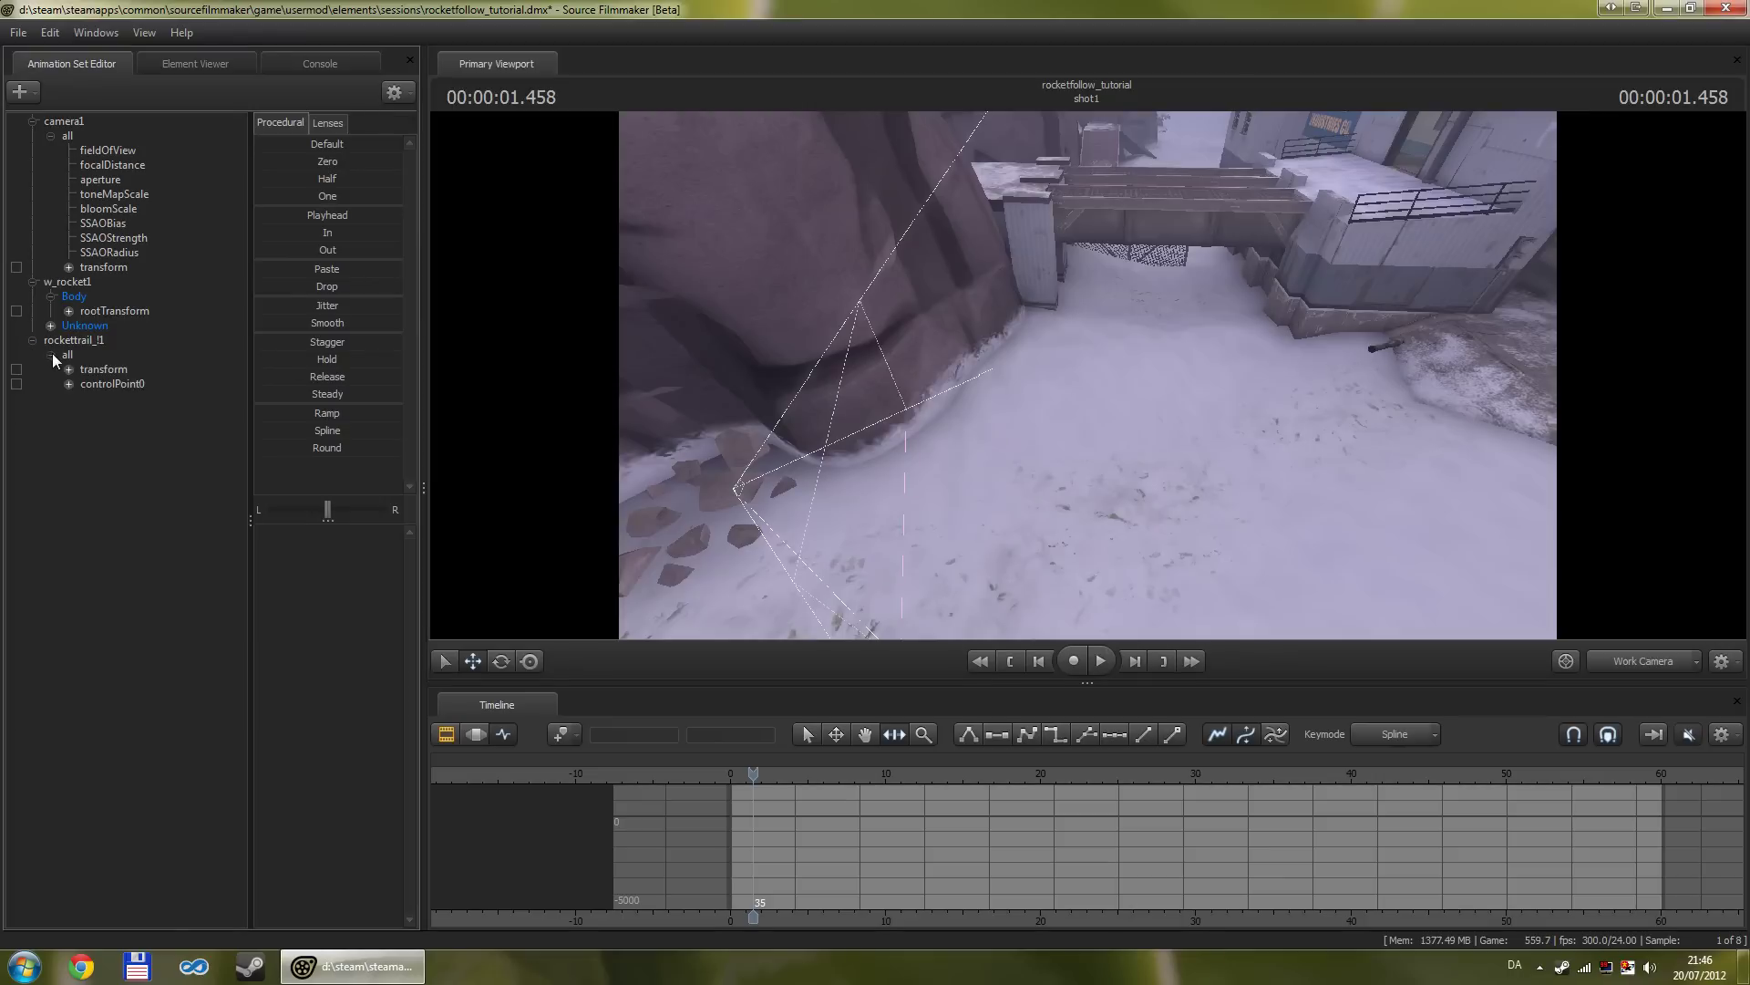
left_click(103, 370)
left_click(475, 735)
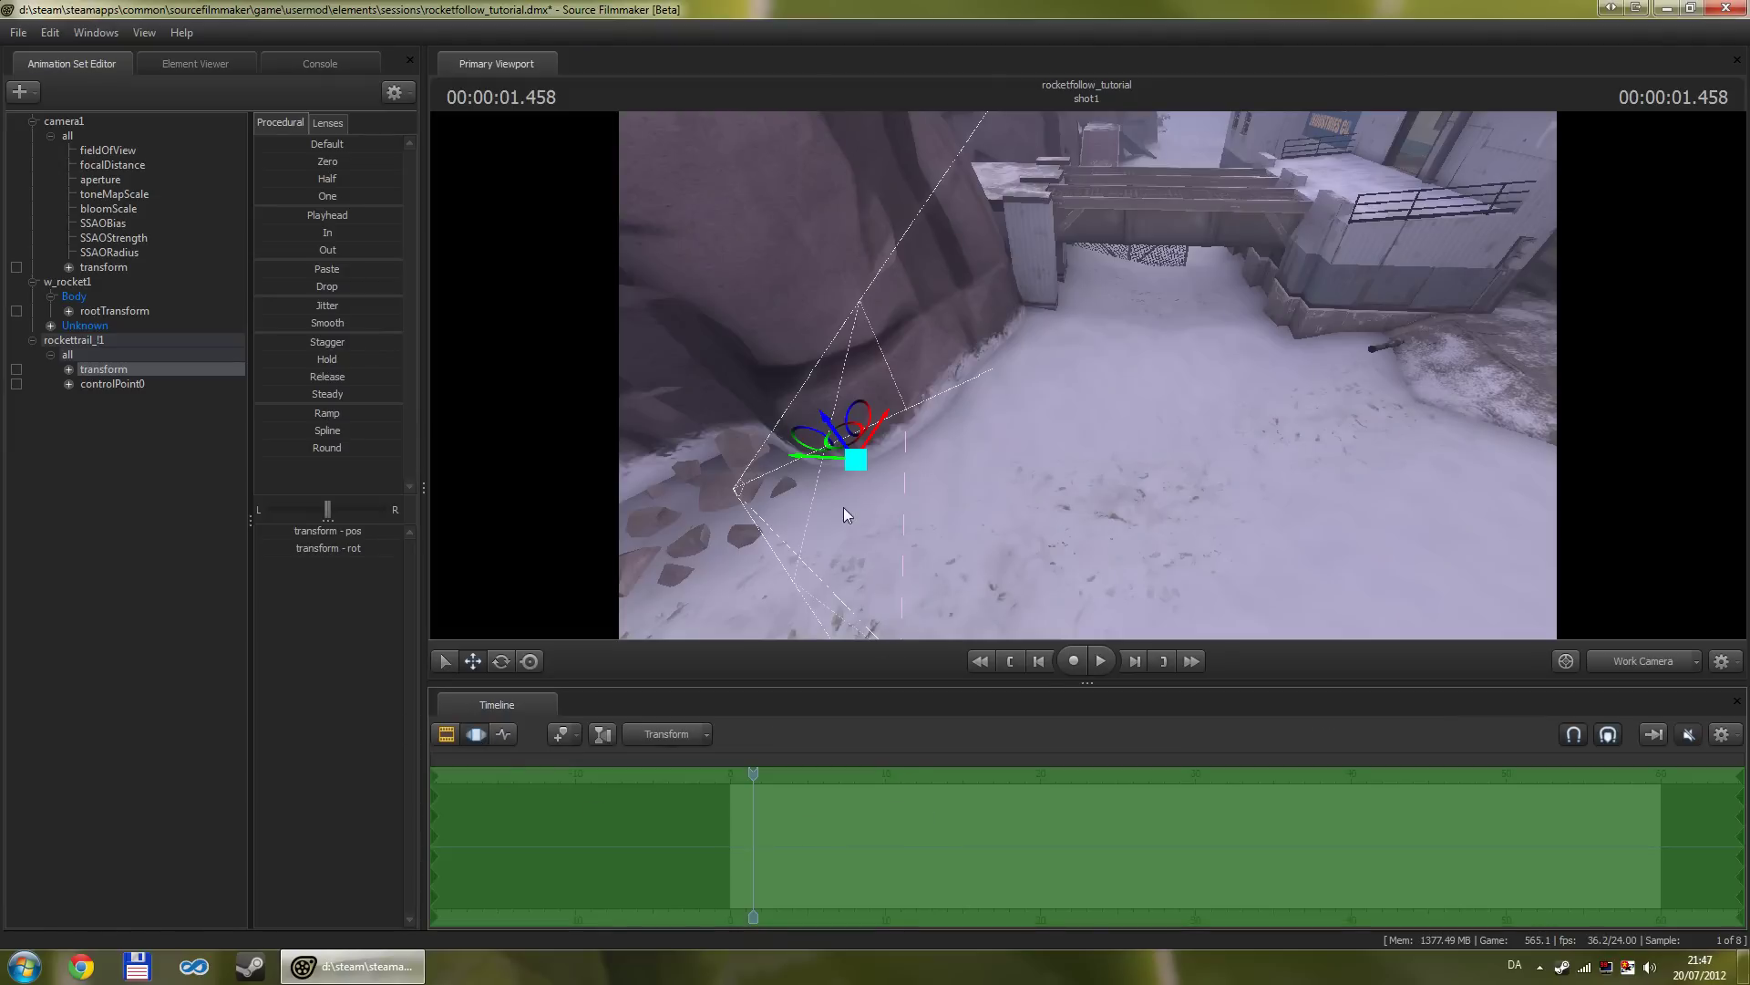
Step: Move the rocket trail's transform onto the tail end of the rocket using the screen-space manipulator
left_click(529, 661)
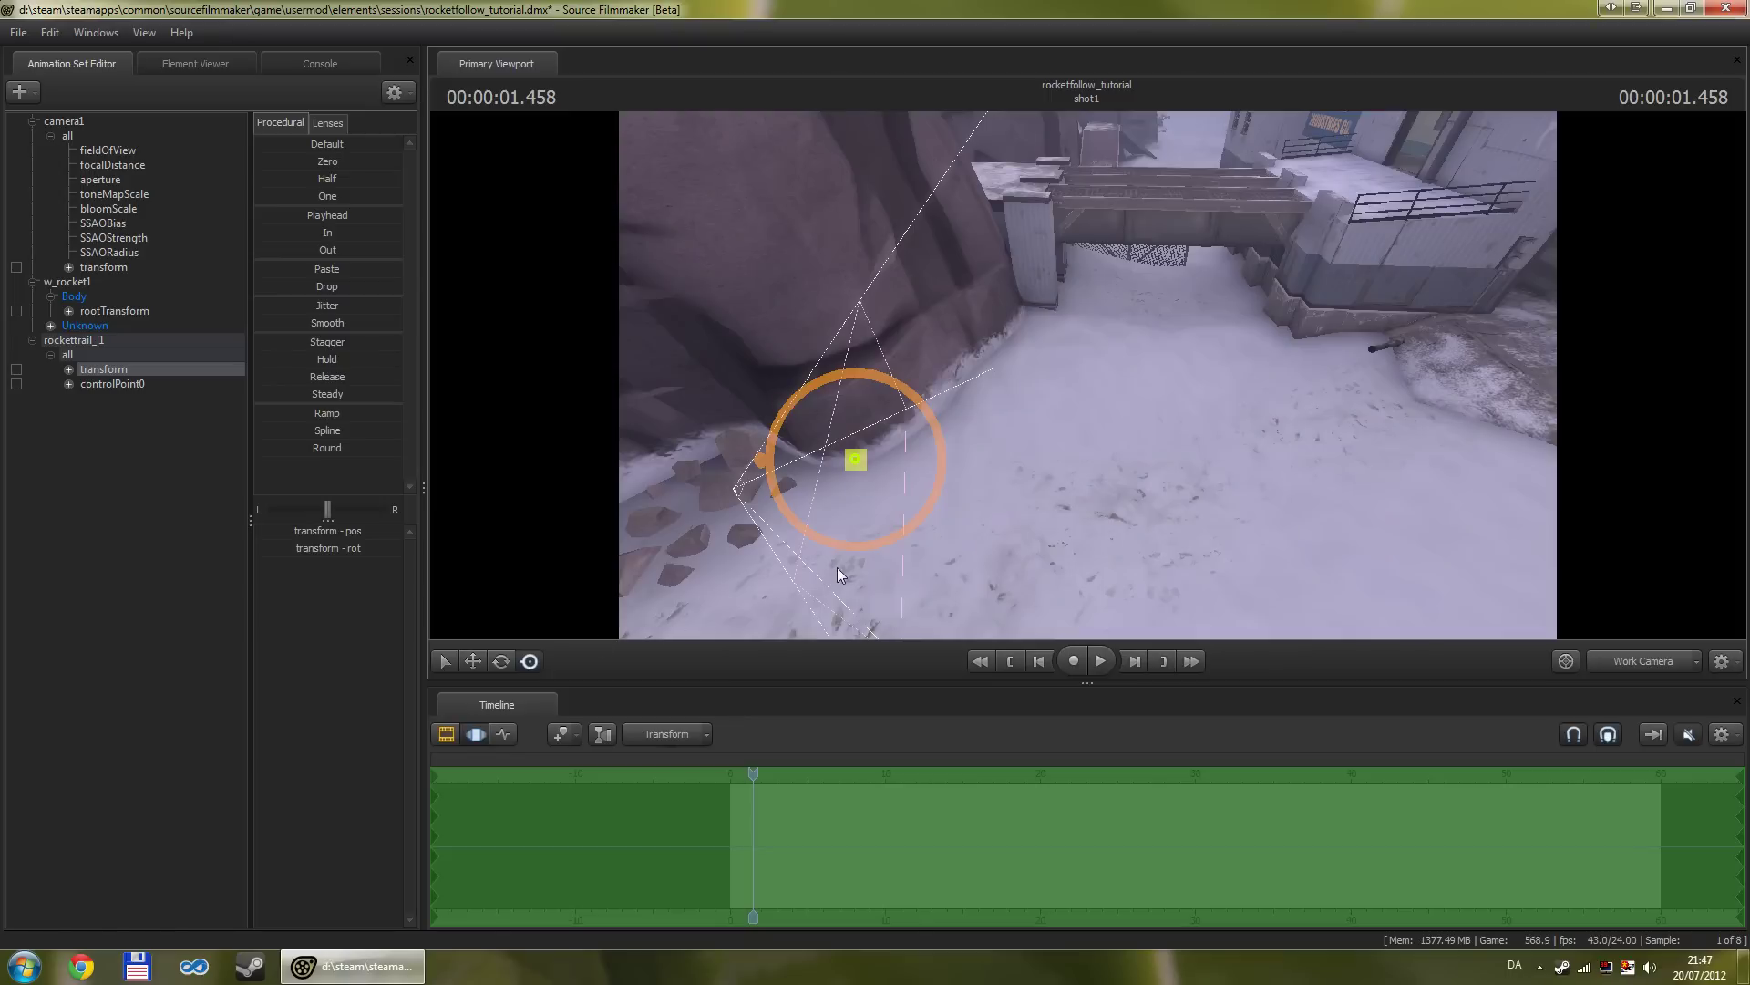
left_click_drag(799, 576, 809, 594)
key("w")
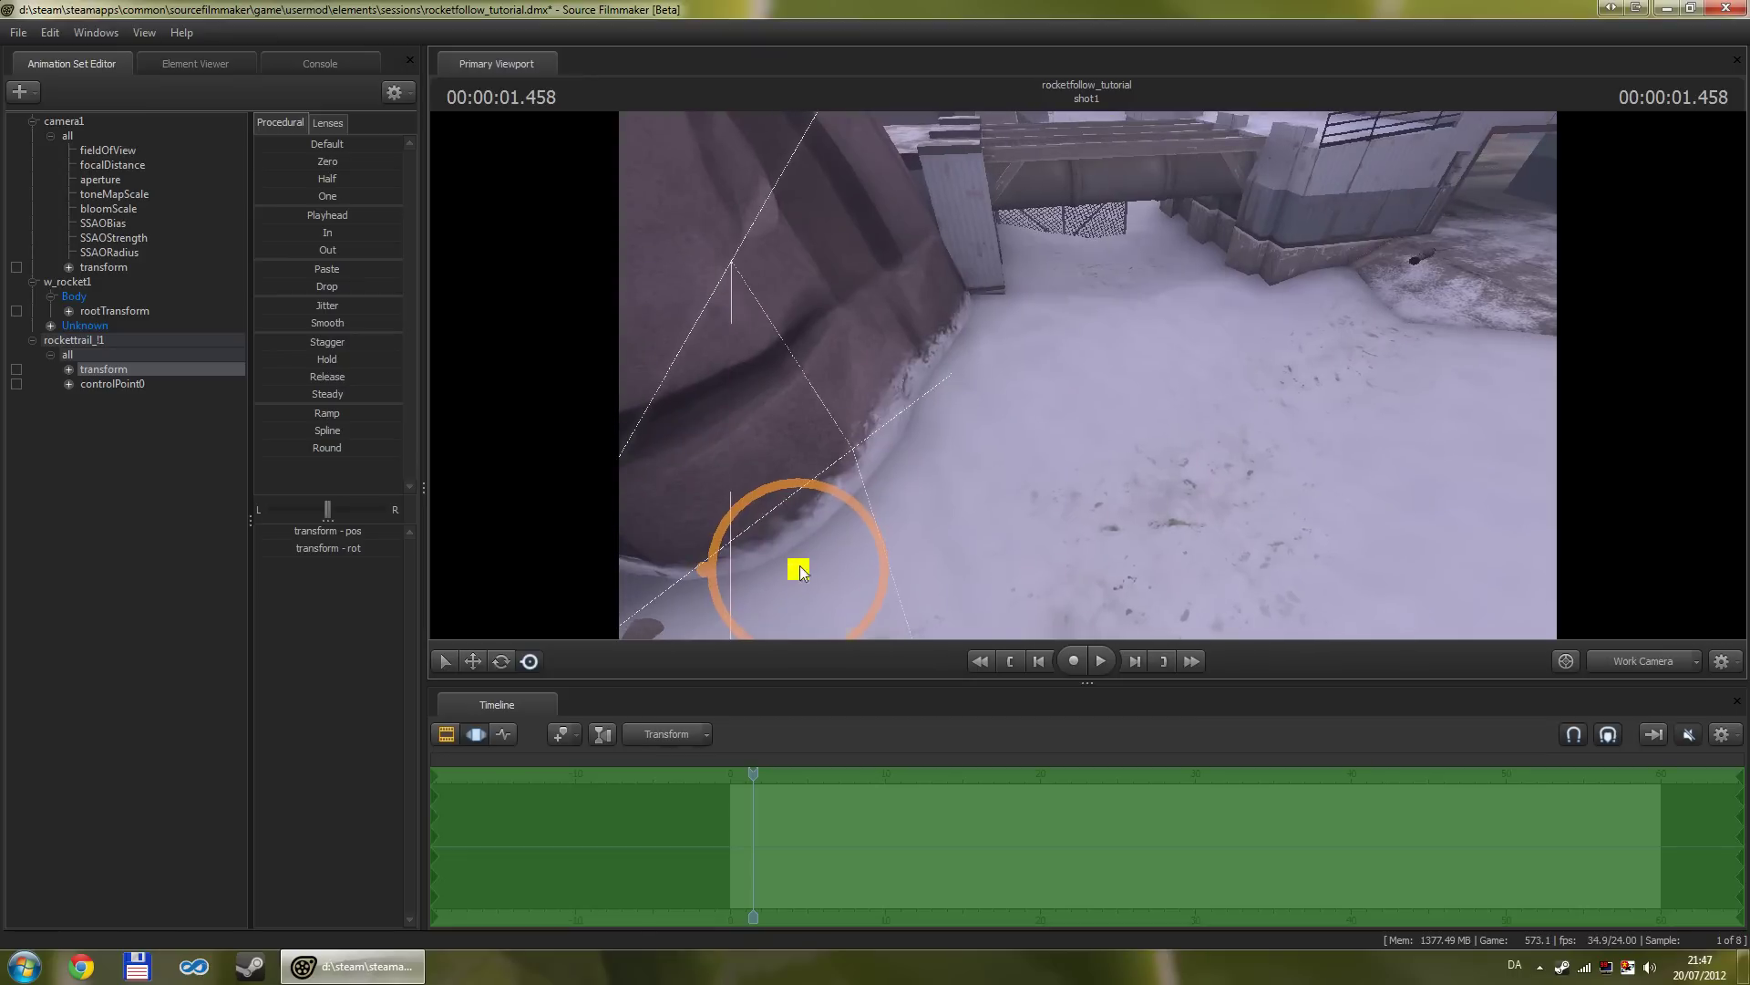
mouse_move(798, 571)
left_mouse_down()
mouse_move(824, 574)
mouse_move(786, 454)
mouse_move(796, 402)
left_mouse_up()
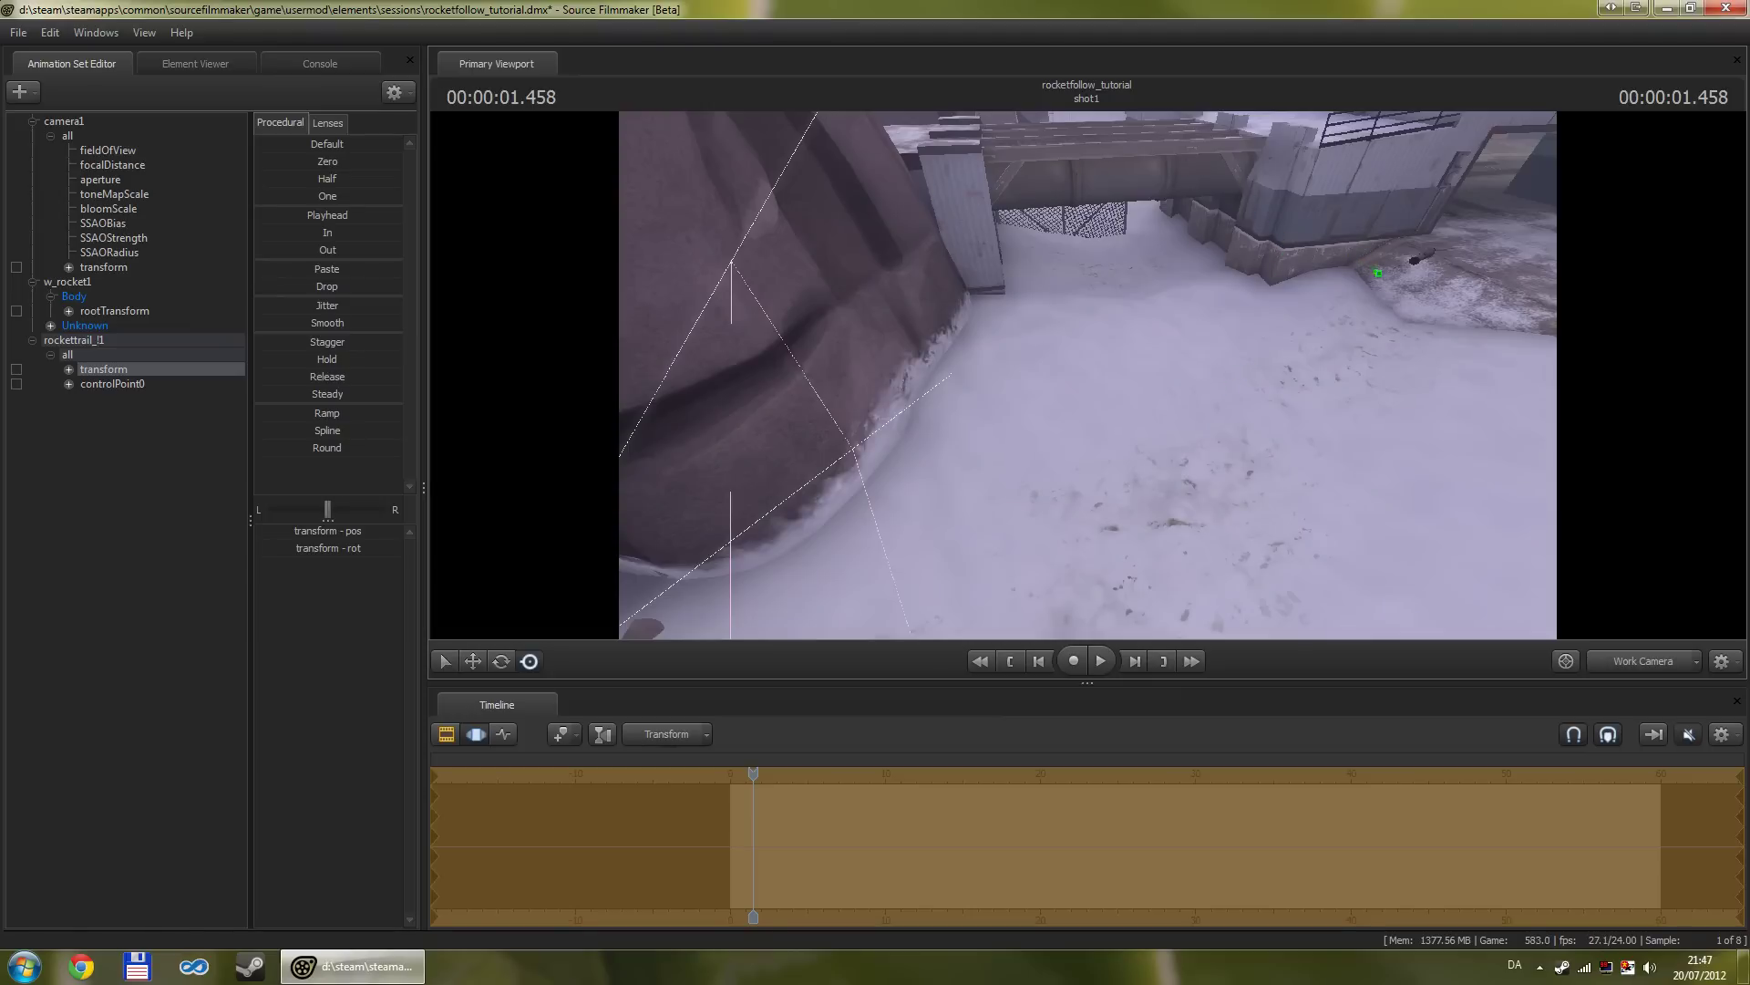
left_click_drag(1399, 253, 1050, 394)
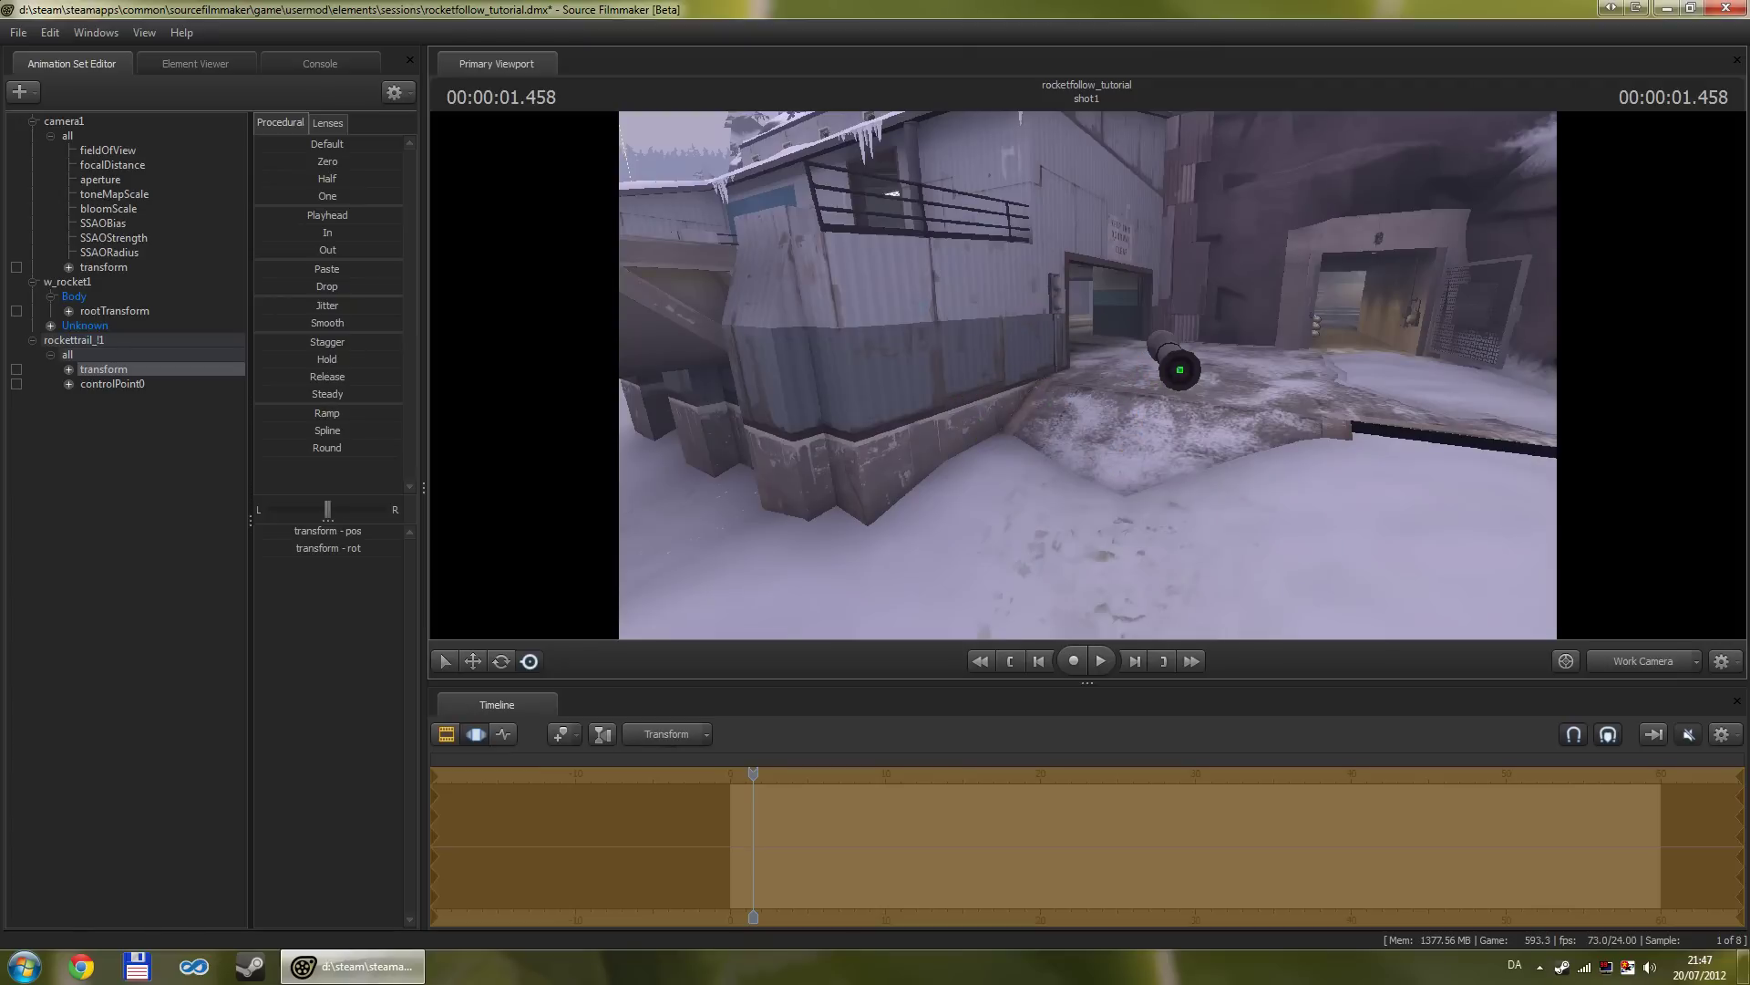
left_click_drag(1180, 369, 1065, 461)
key("Return")
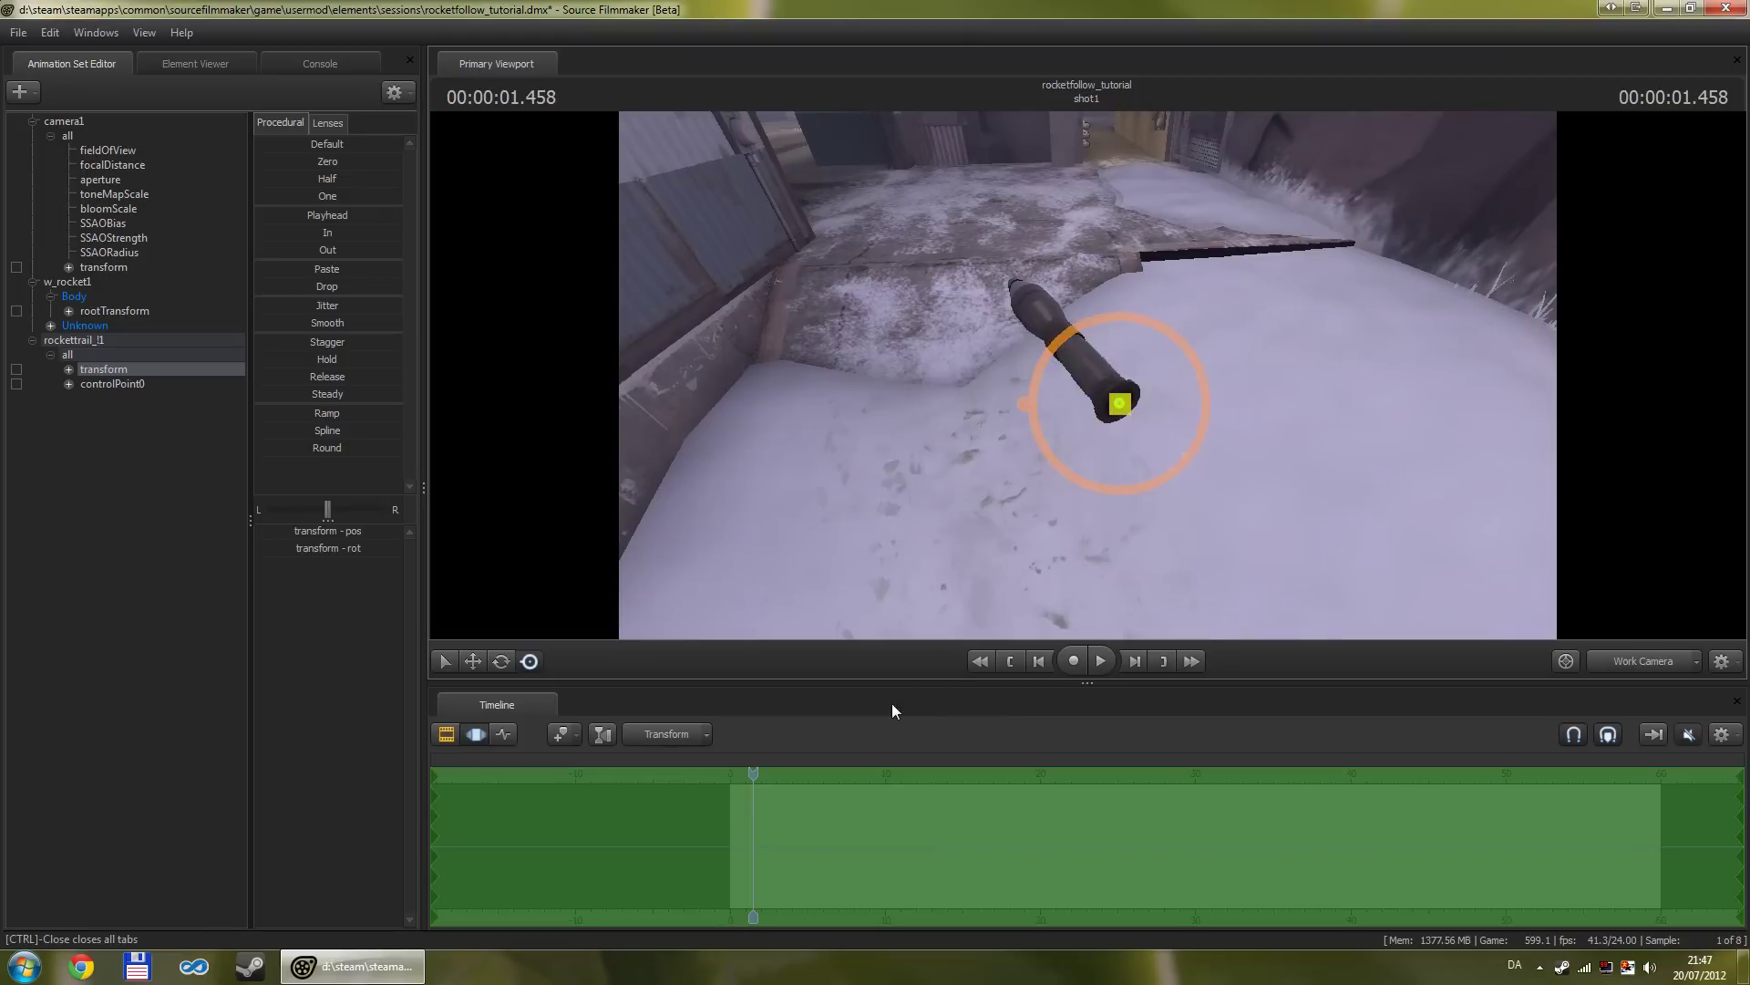
scroll(736, 819, "up", 5)
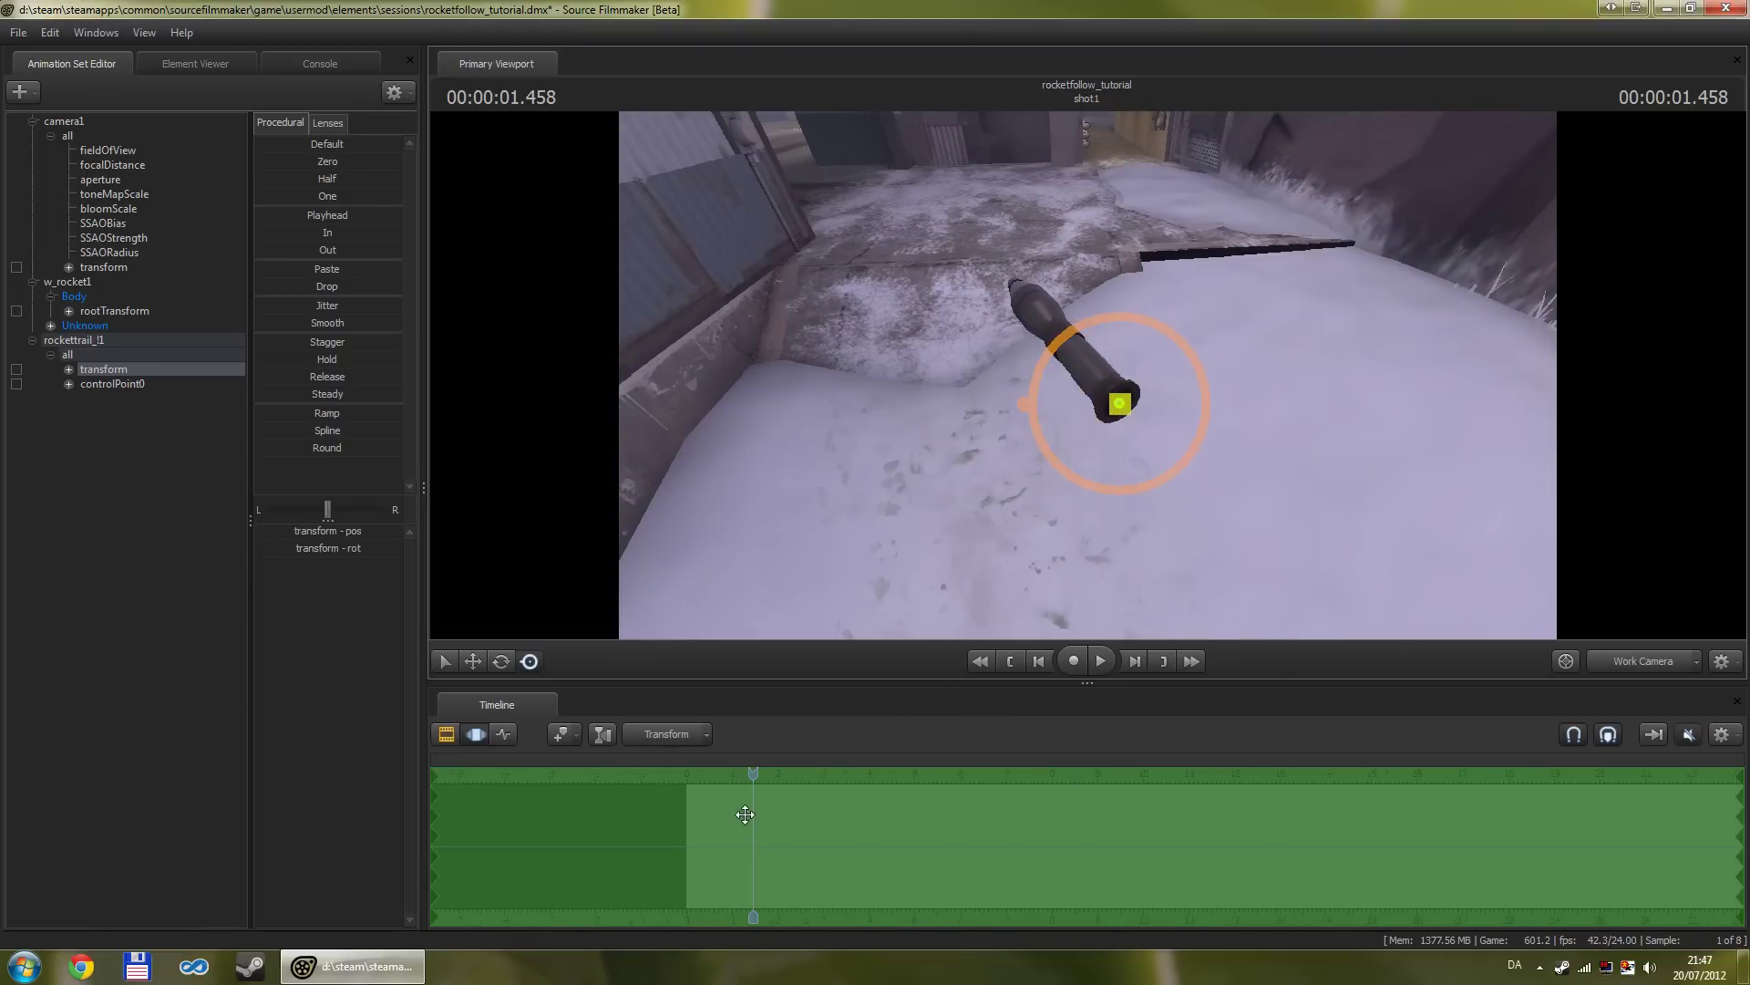
Step: Scrub the timeline around 1.458 s to check the trail's position against the rocket, ending at 00:00:01.458
mouse_move(760, 770)
left_mouse_down()
mouse_move(776, 773)
mouse_move(736, 786)
mouse_move(756, 797)
left_mouse_up()
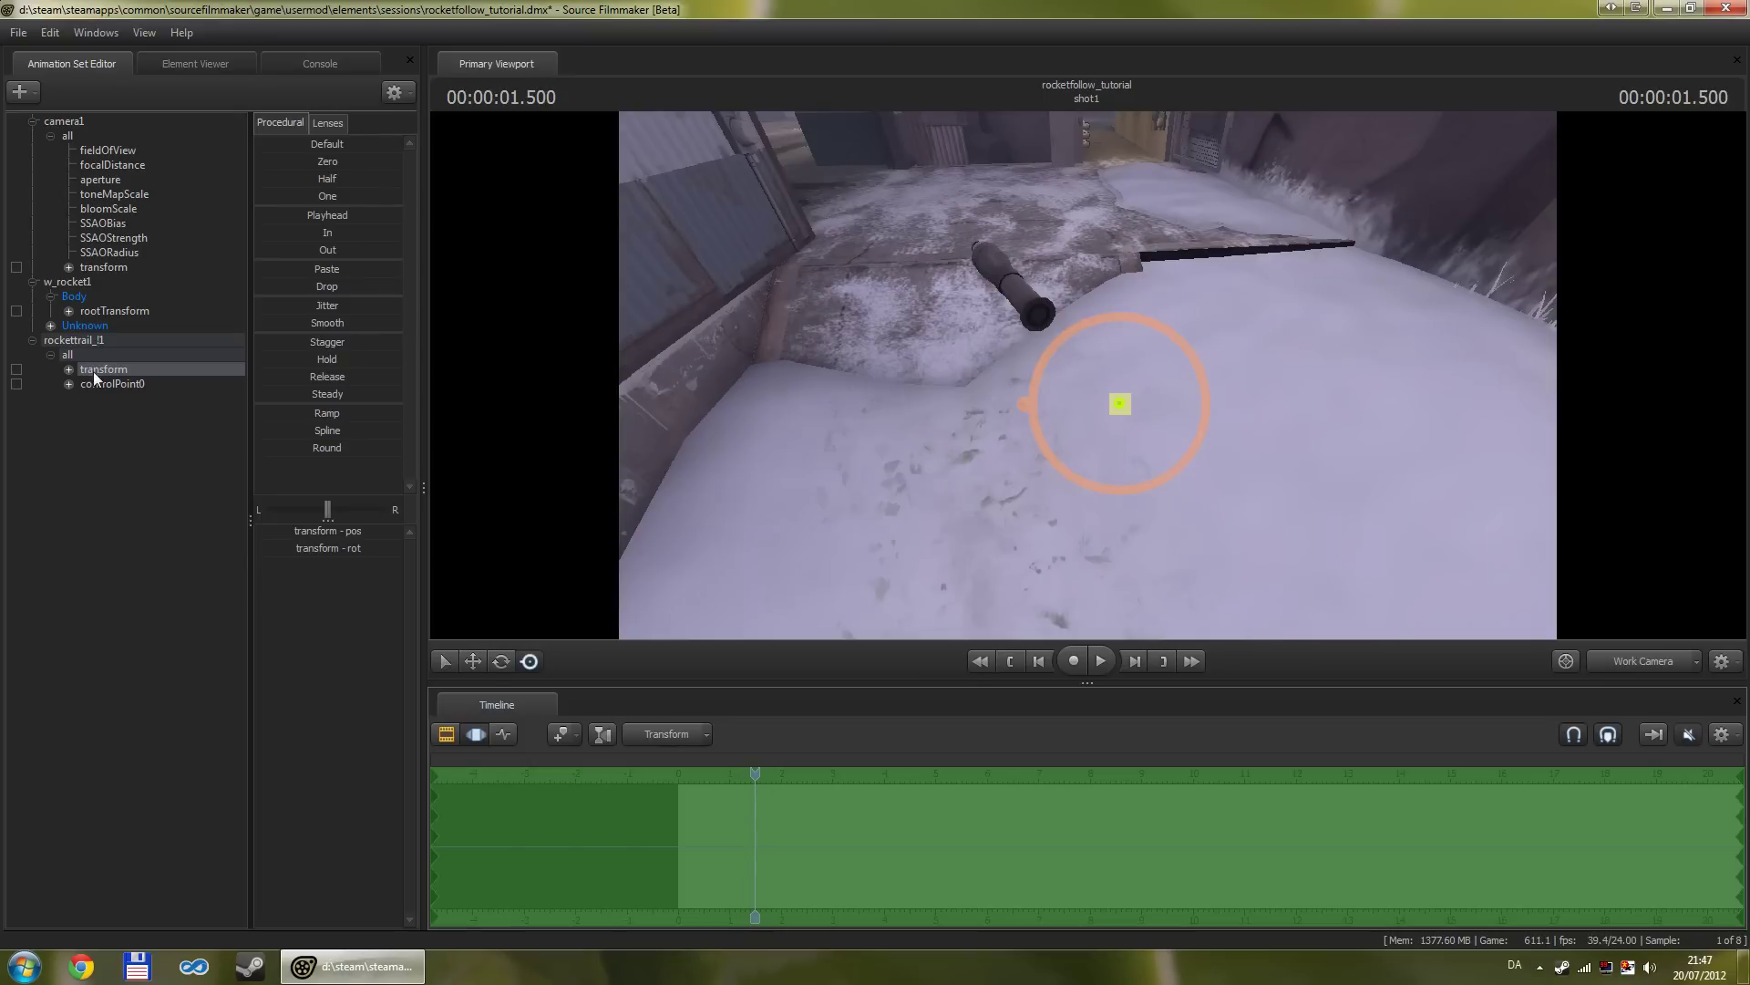
left_click_drag(755, 773, 755, 773)
middle_click_drag(760, 921, 984, 920)
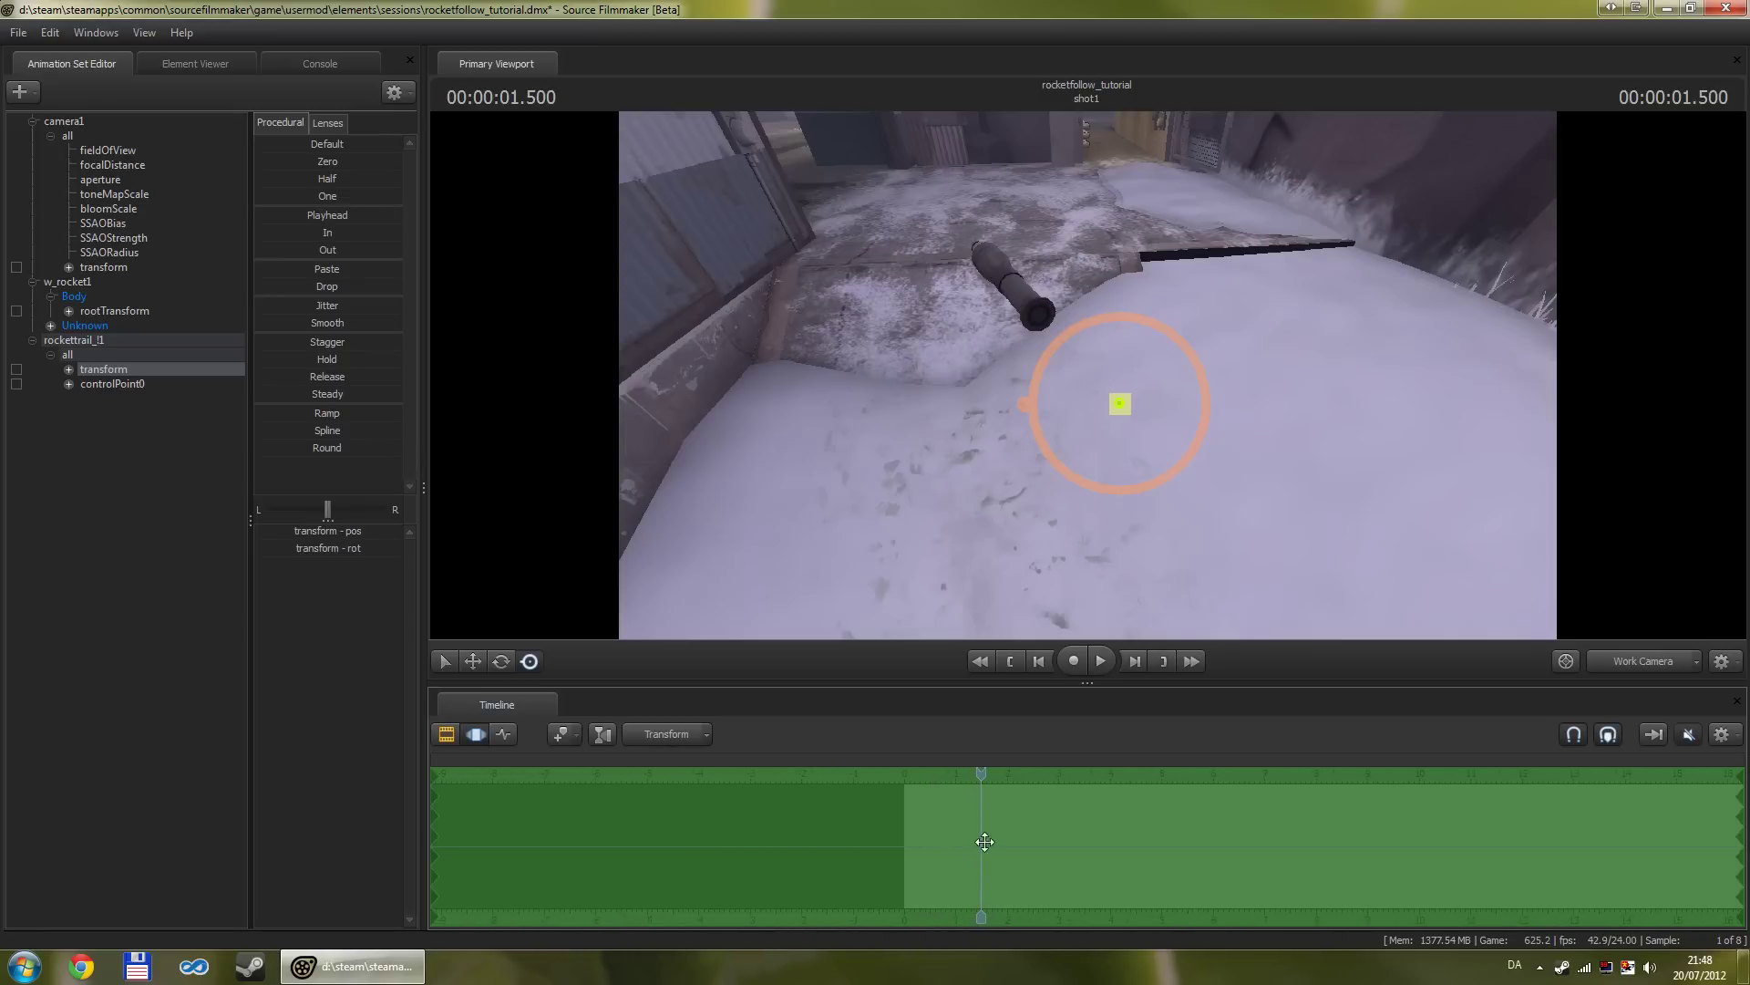
left_click(978, 773)
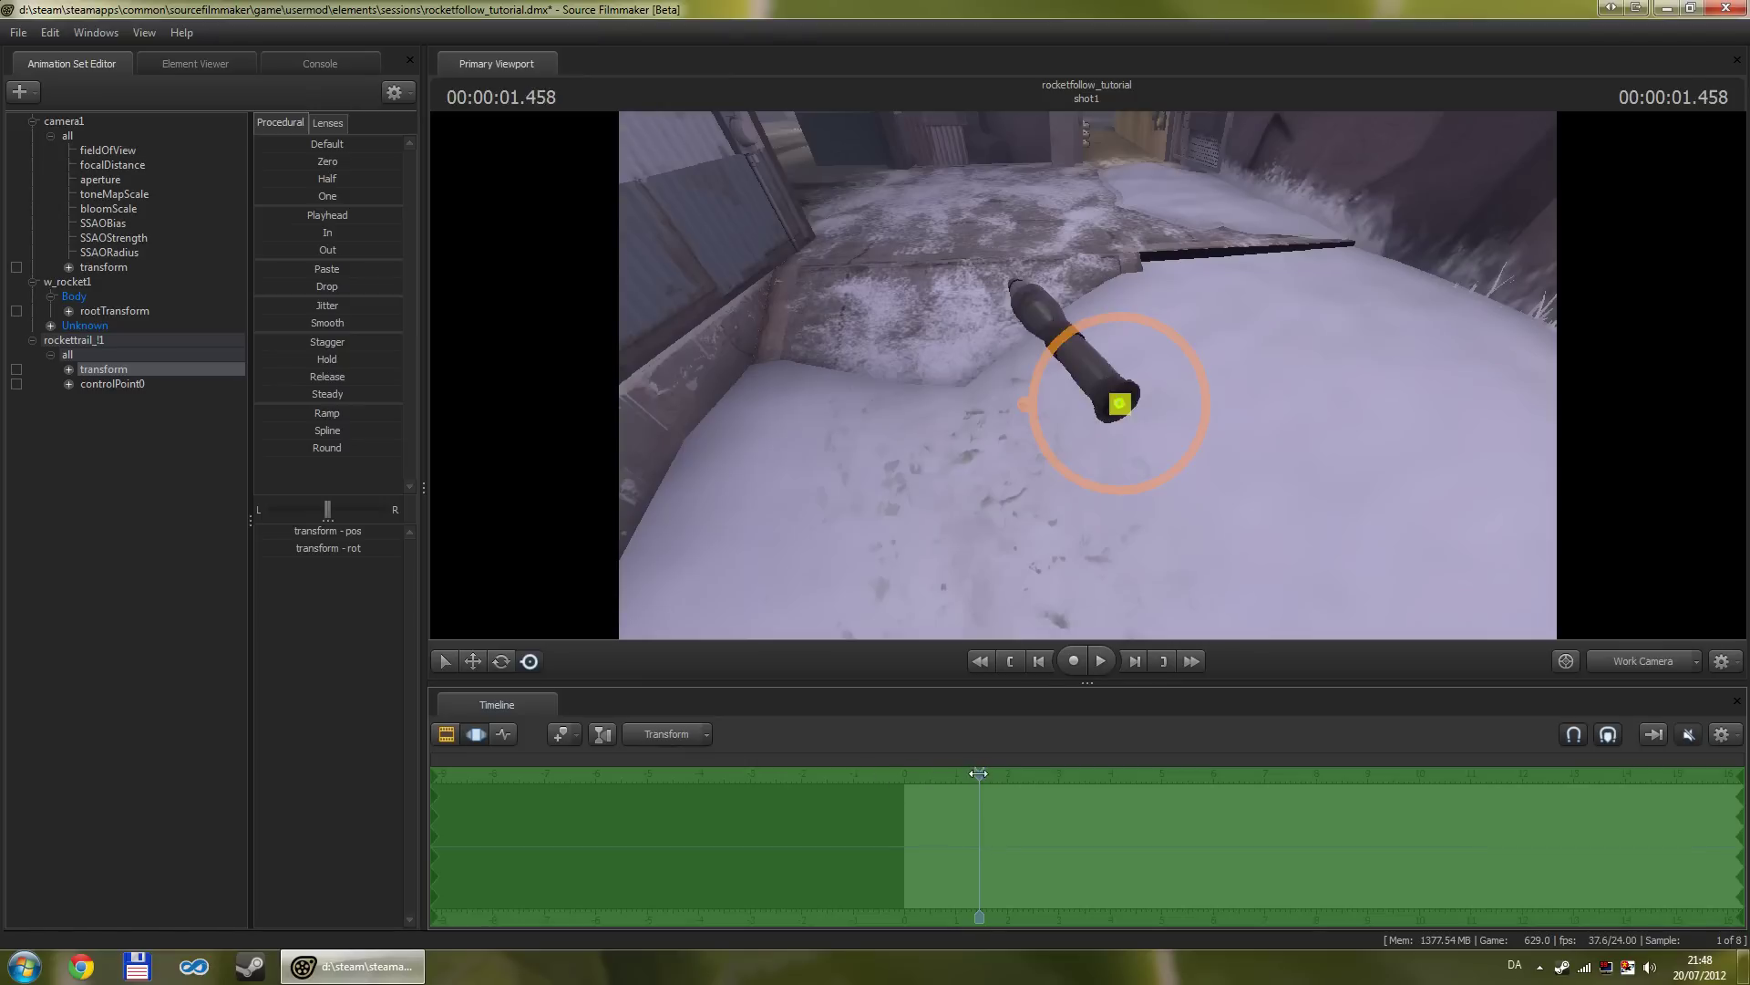
mouse_move(978, 773)
left_mouse_down()
mouse_move(867, 780)
mouse_move(997, 782)
mouse_move(954, 783)
left_mouse_up()
left_click_drag(948, 782, 980, 785)
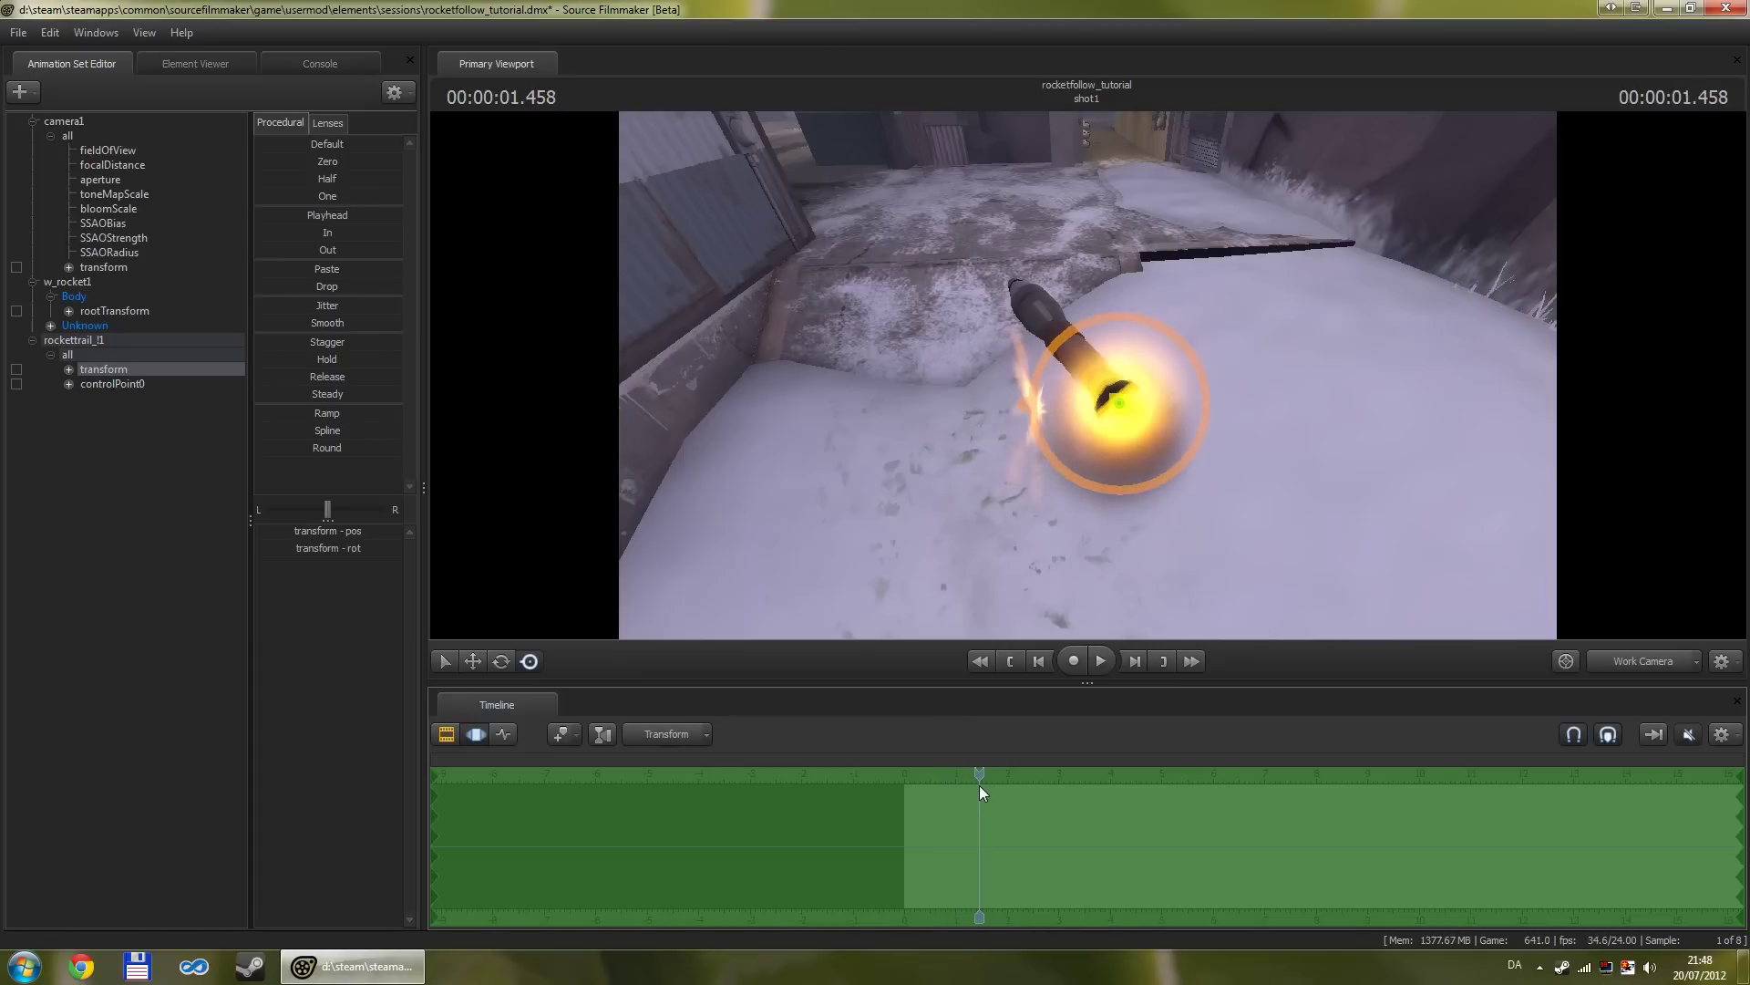
Step: Rotate the rocket trail's transform so its flames shoot straight backward from the rocket's tail
left_click_drag(1010, 583, 1060, 580)
key("a")
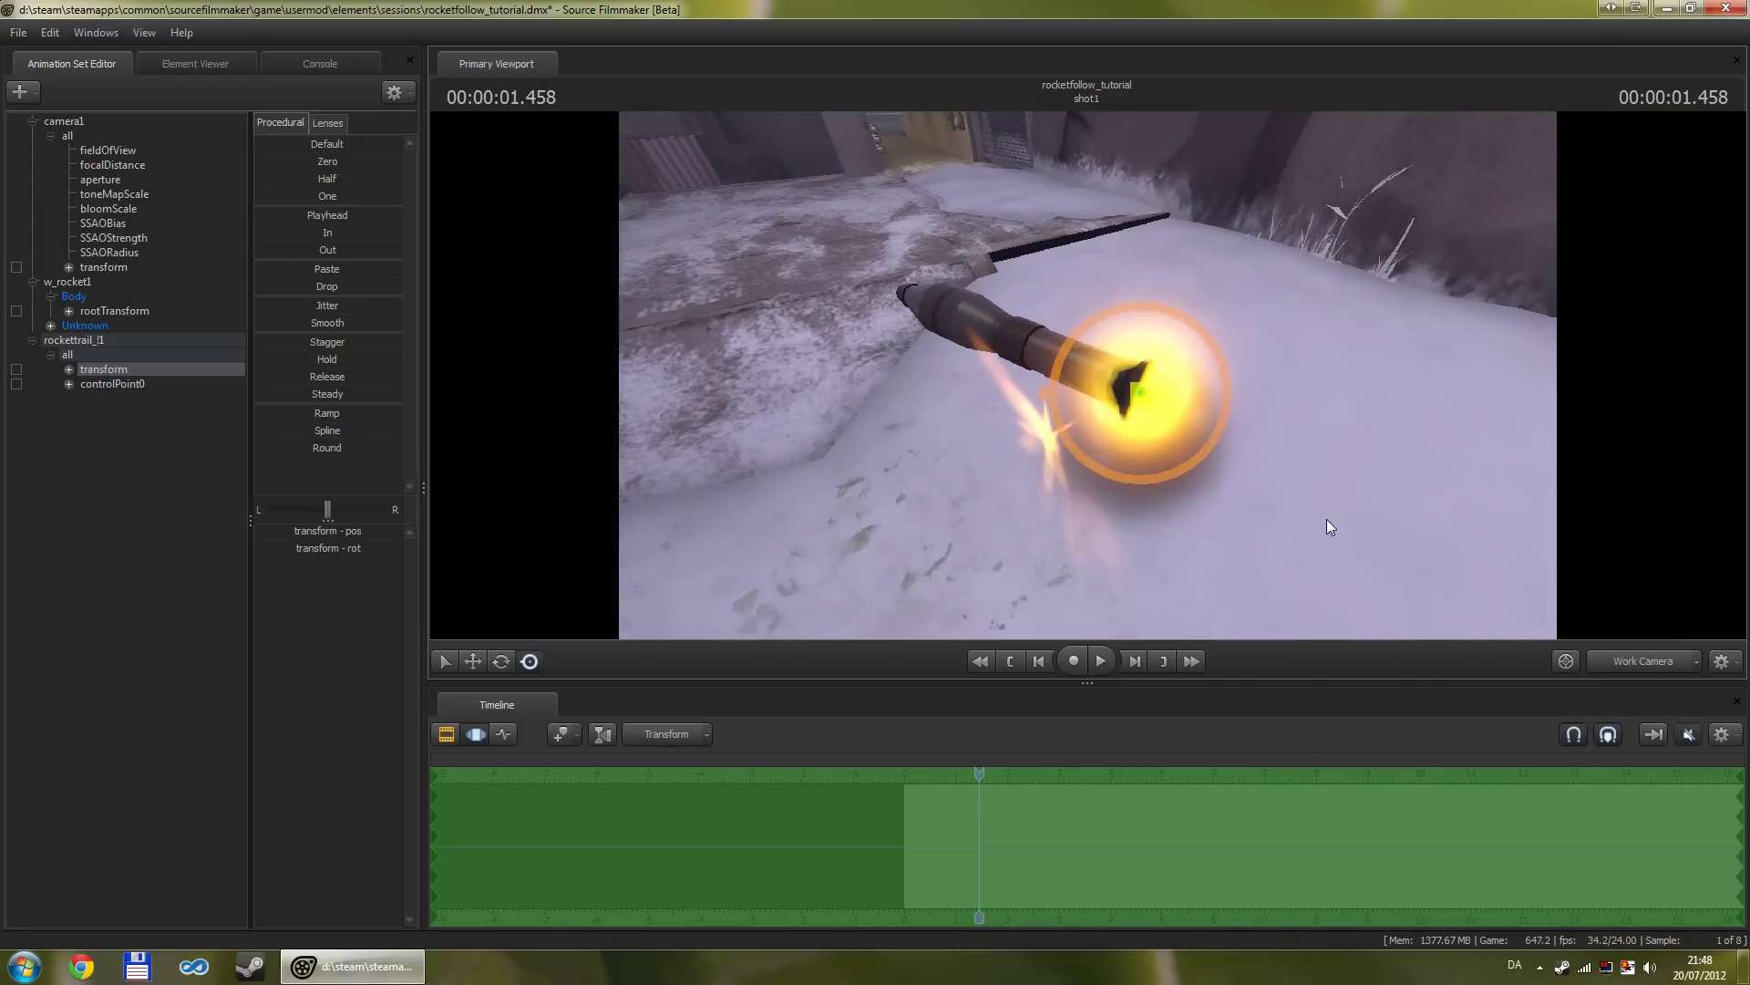
right_click_drag(1307, 480, 1276, 520)
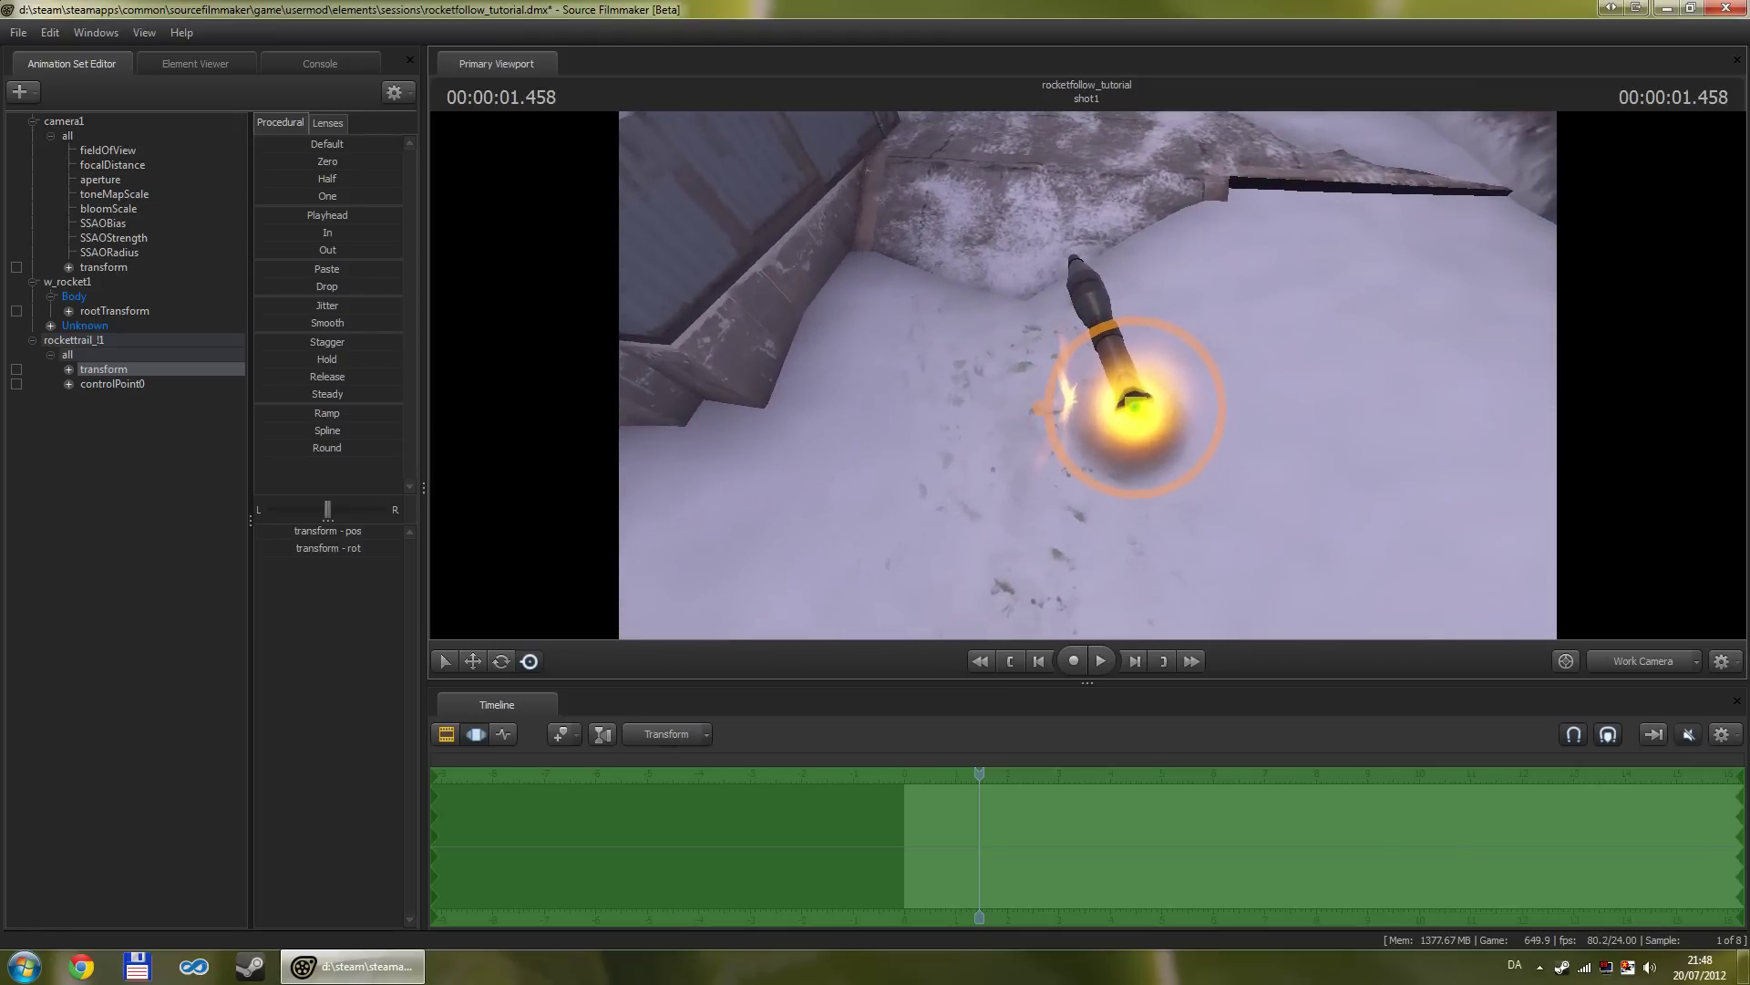
left_click(500, 664)
mouse_move(820, 511)
left_mouse_down()
mouse_move(818, 461)
mouse_move(818, 488)
left_mouse_up()
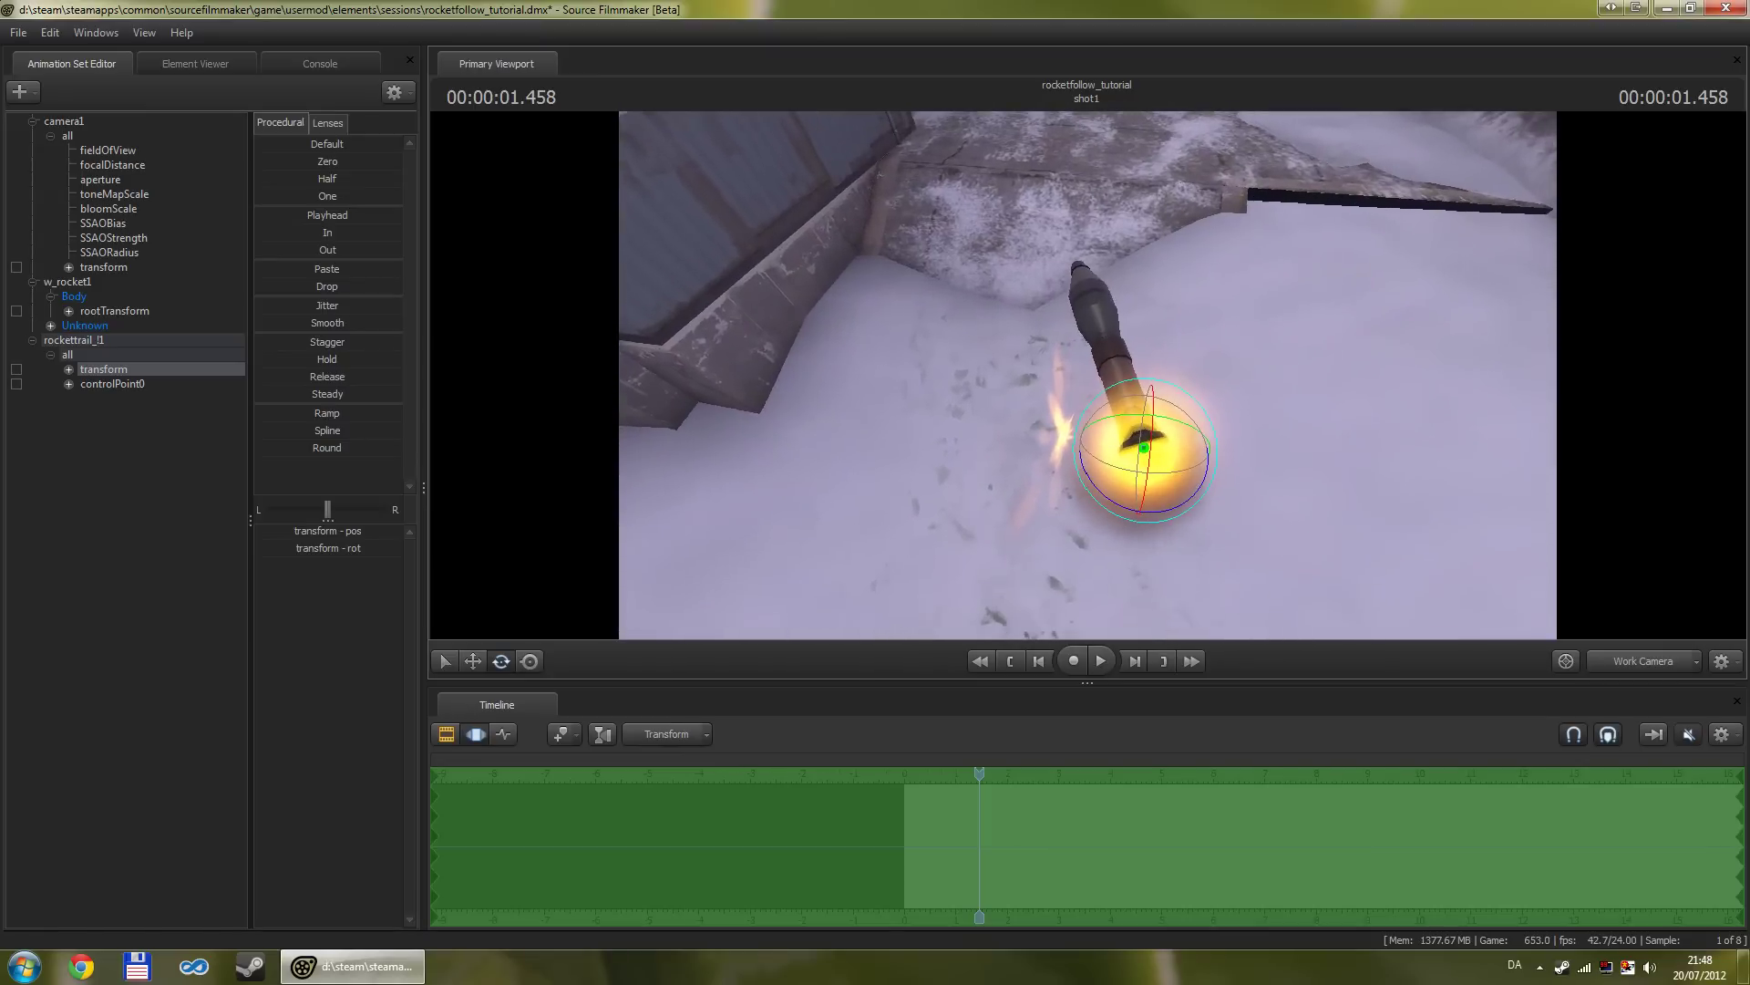
right_click_drag(899, 492, 1250, 436)
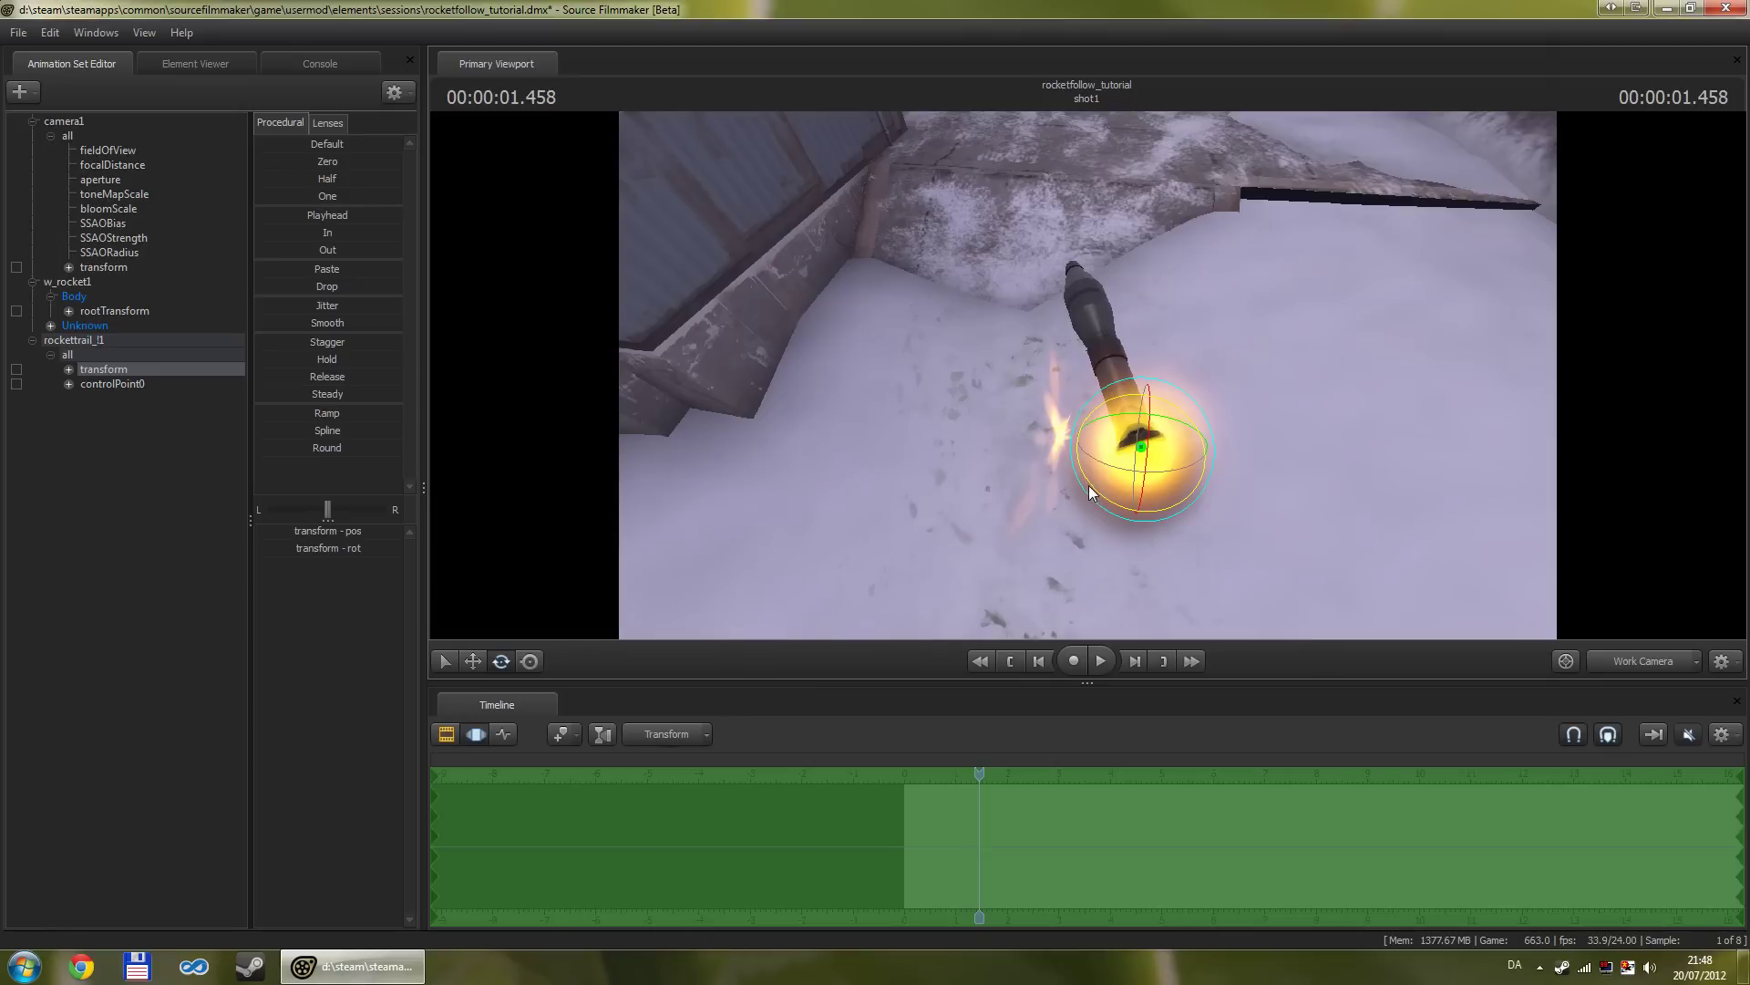
mouse_move(1092, 490)
left_mouse_down()
mouse_move(1129, 534)
mouse_move(1188, 553)
mouse_move(1248, 516)
left_mouse_up()
left_click_drag(1248, 516, 1156, 536)
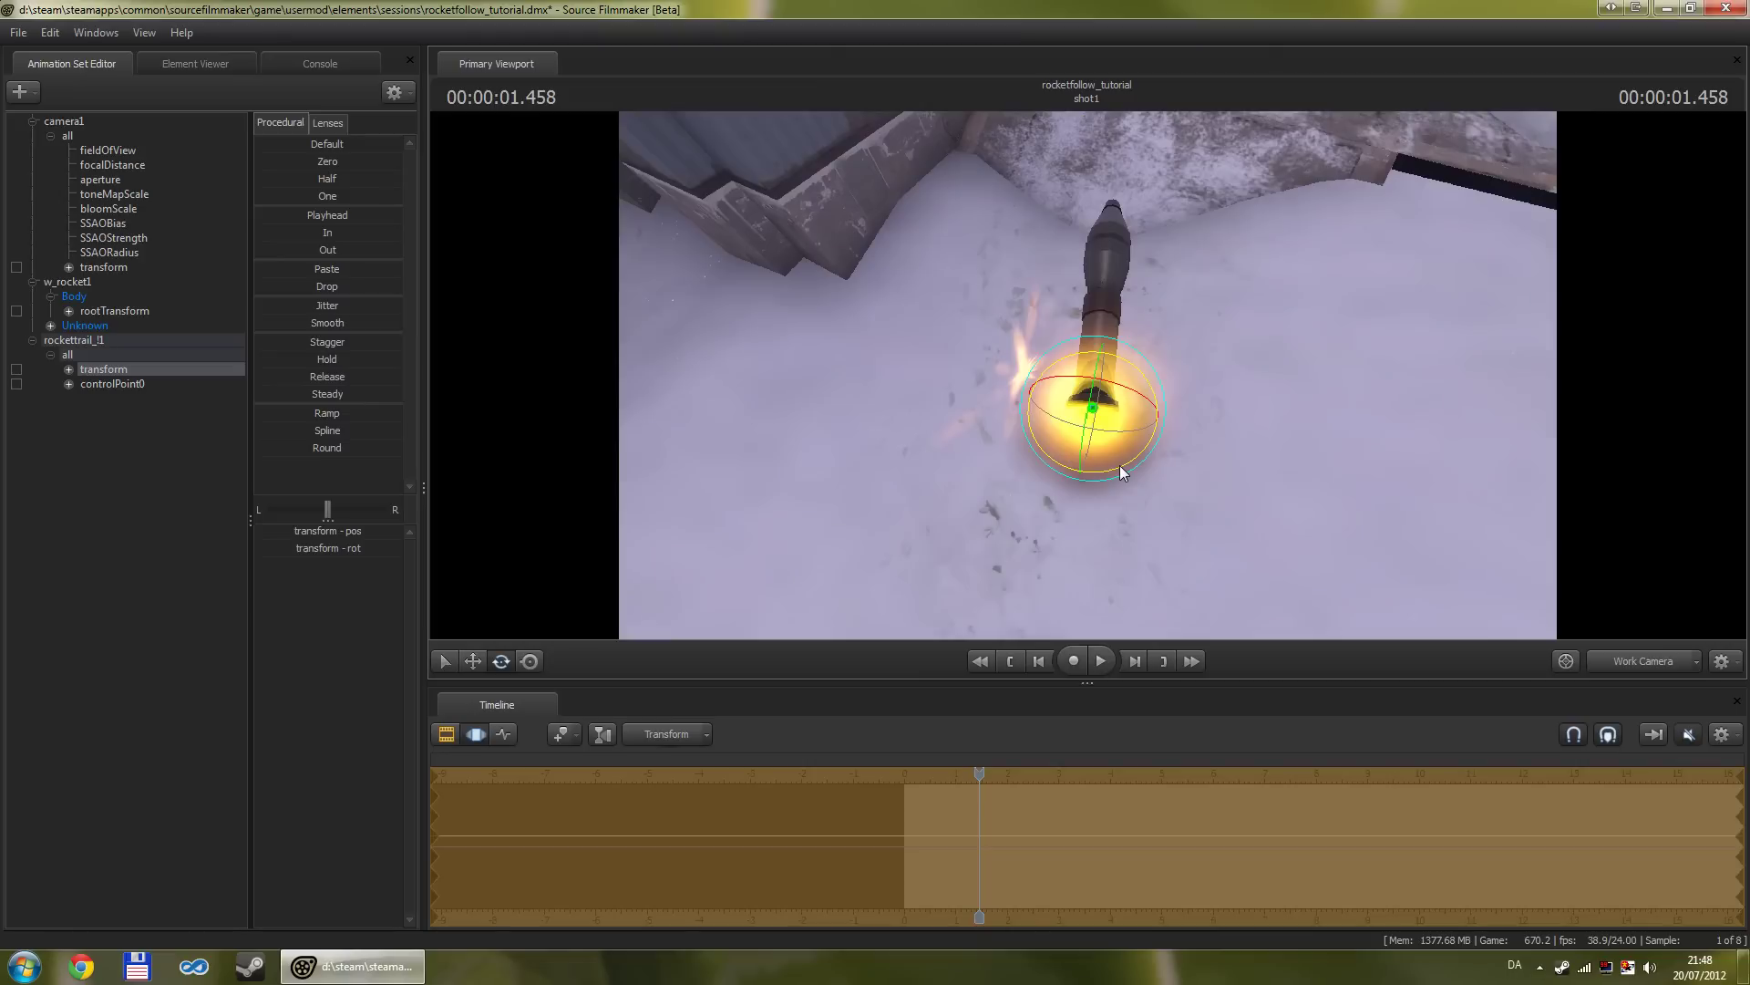
left_click_drag(1119, 467, 1122, 482)
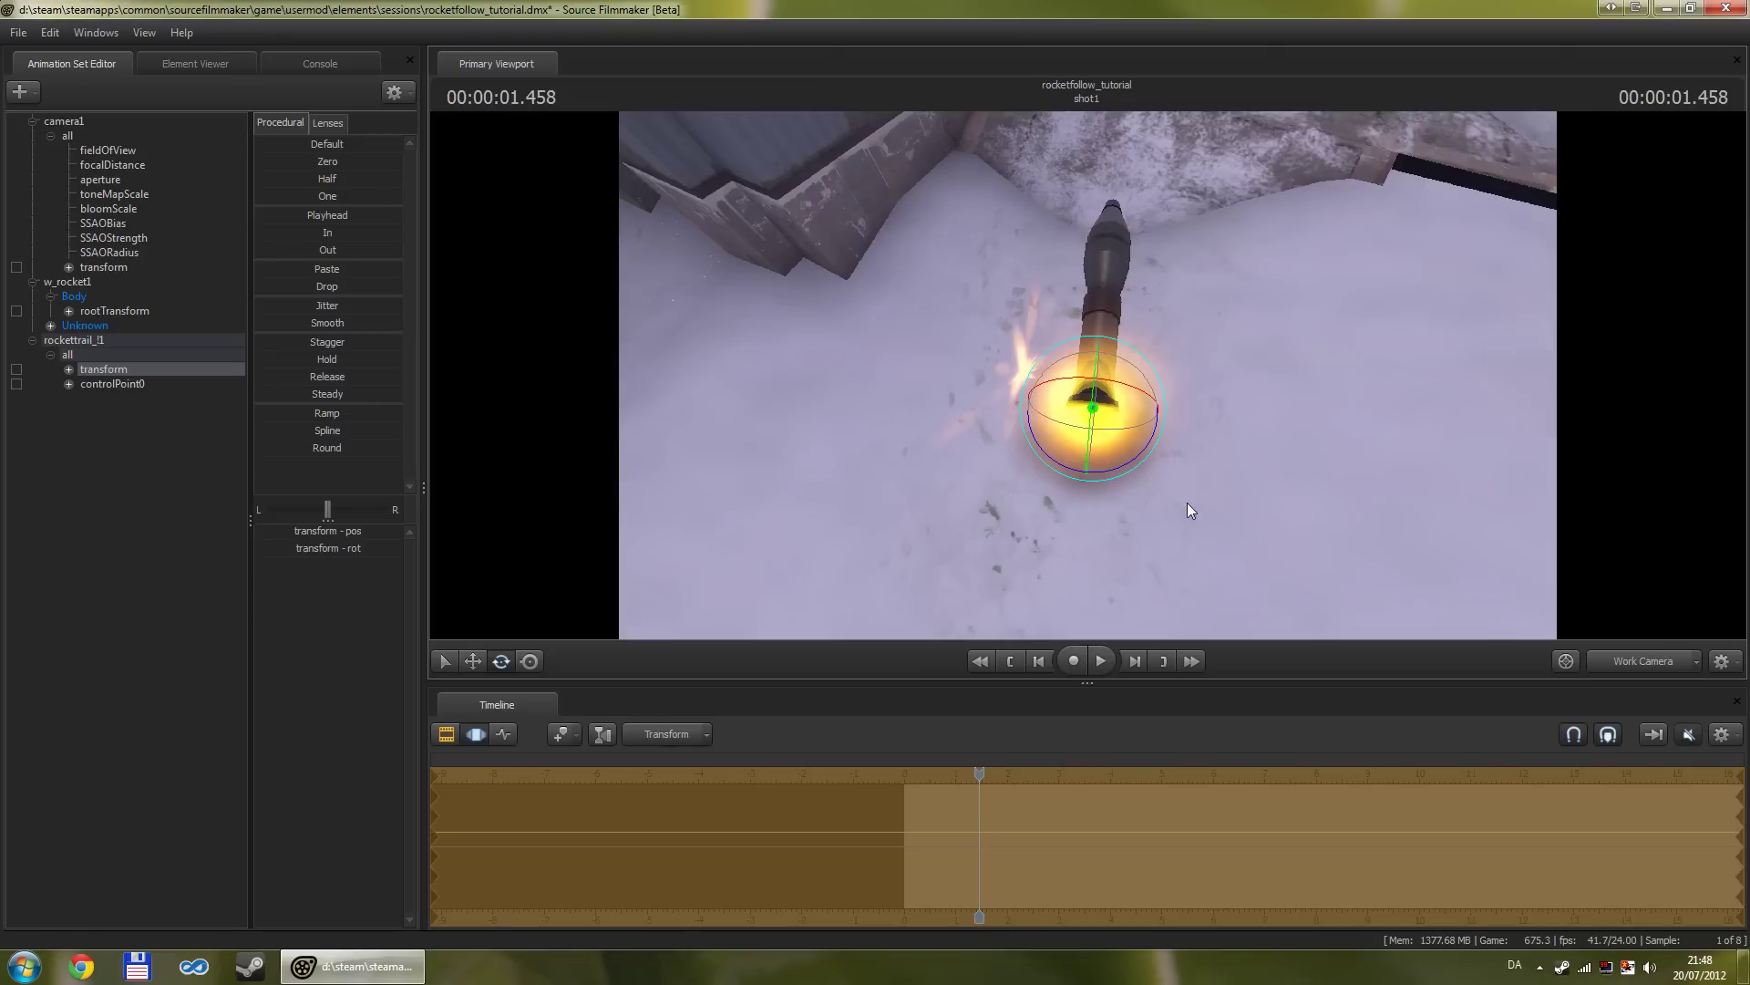
mouse_move(1187, 501)
left_mouse_down()
mouse_move(1191, 483)
mouse_move(1161, 499)
left_mouse_up()
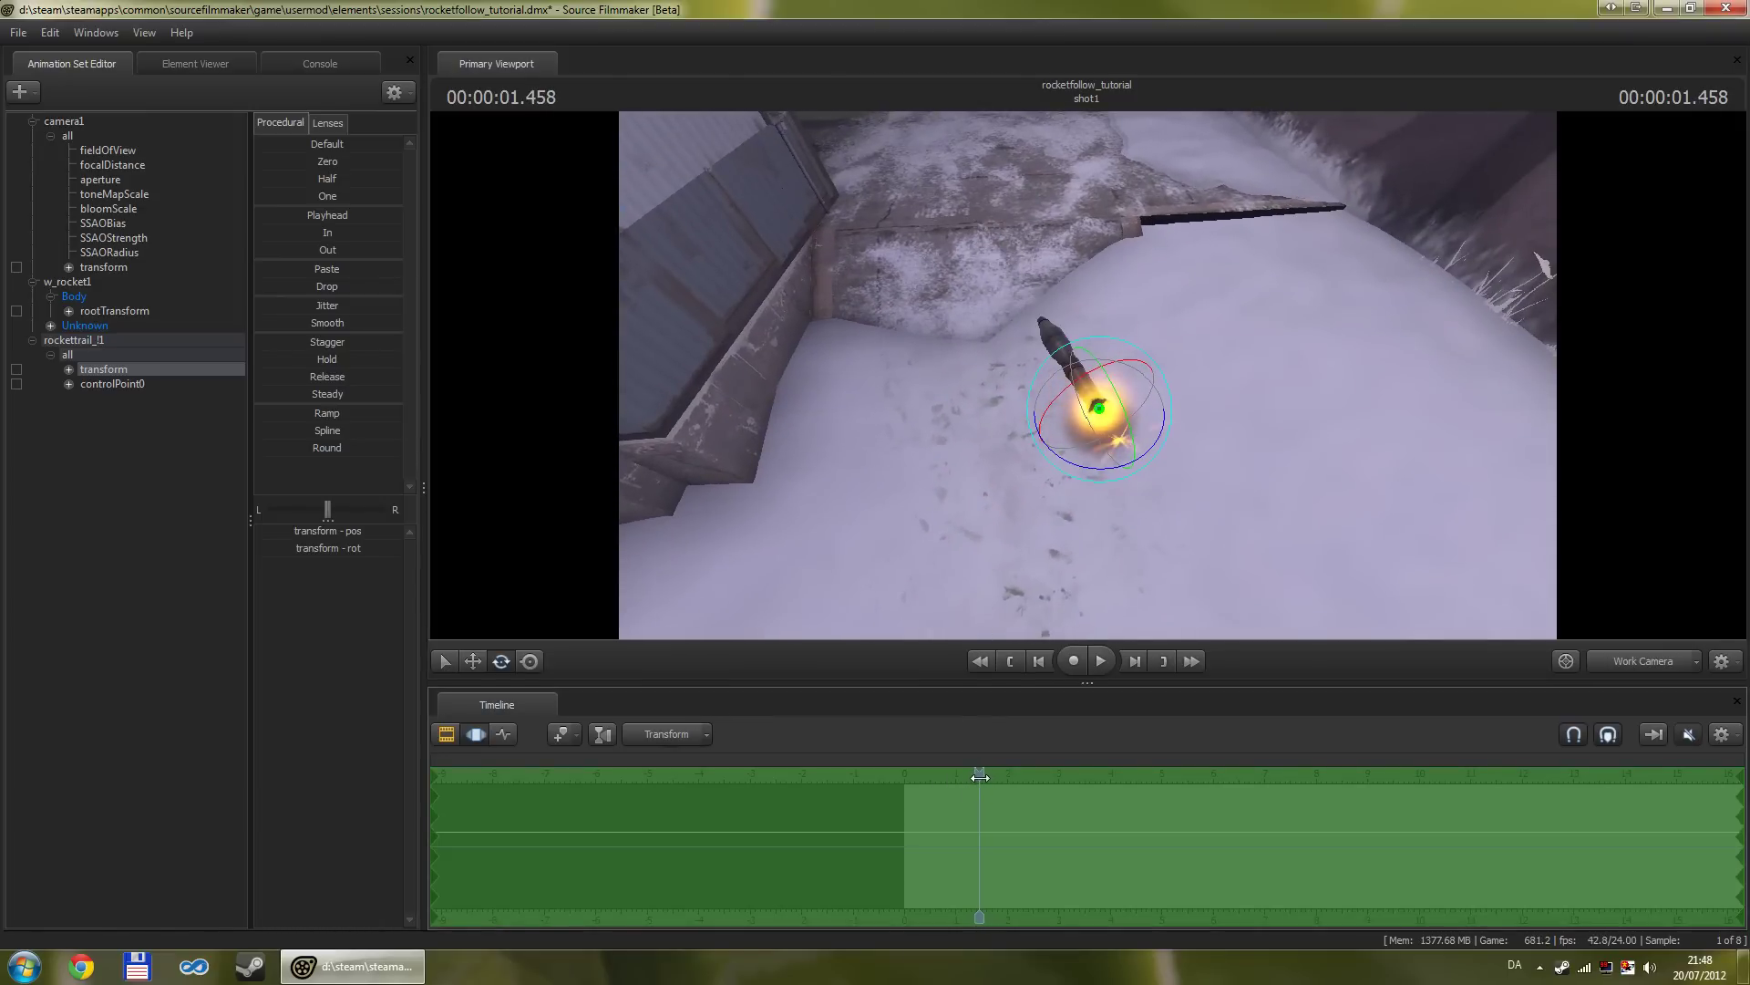
Step: Lock the rocket trail's transform to the rocket's rootTransform and select the trail's transform again
mouse_move(1021, 578)
left_mouse_down()
mouse_move(1012, 603)
mouse_move(1038, 601)
left_mouse_up()
key("w")
key("s")
left_click_drag(1088, 383, 1081, 370)
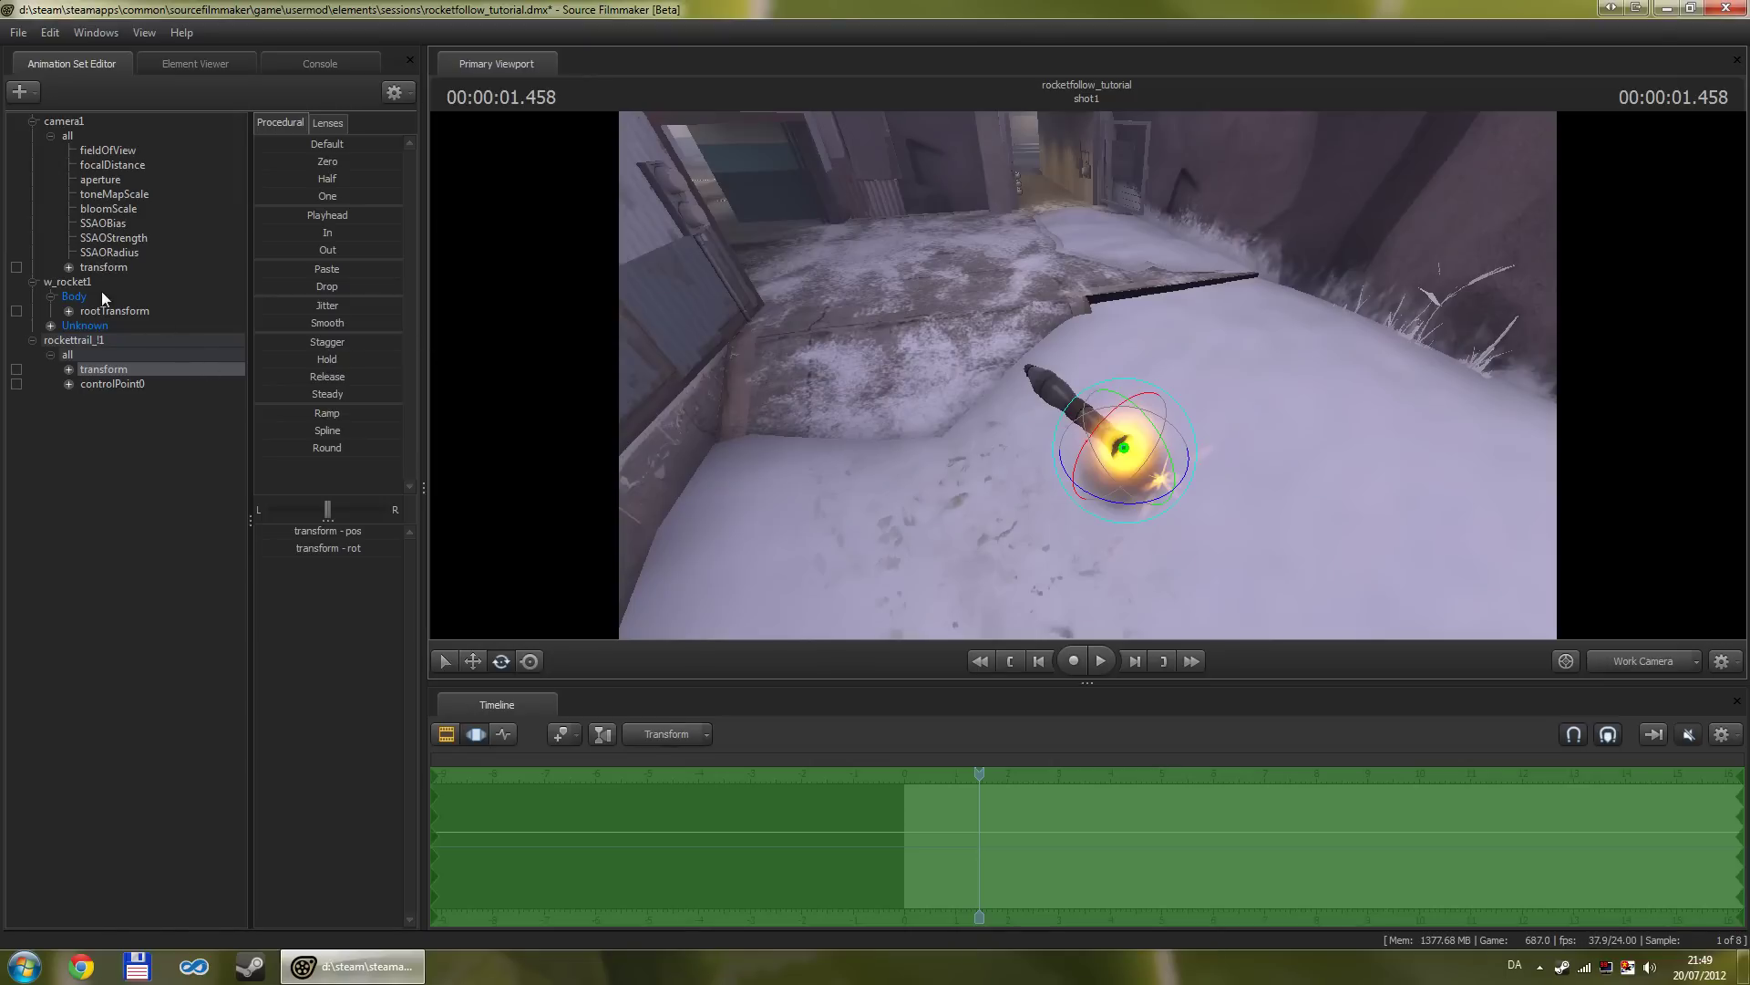
left_click_drag(110, 308, 102, 370)
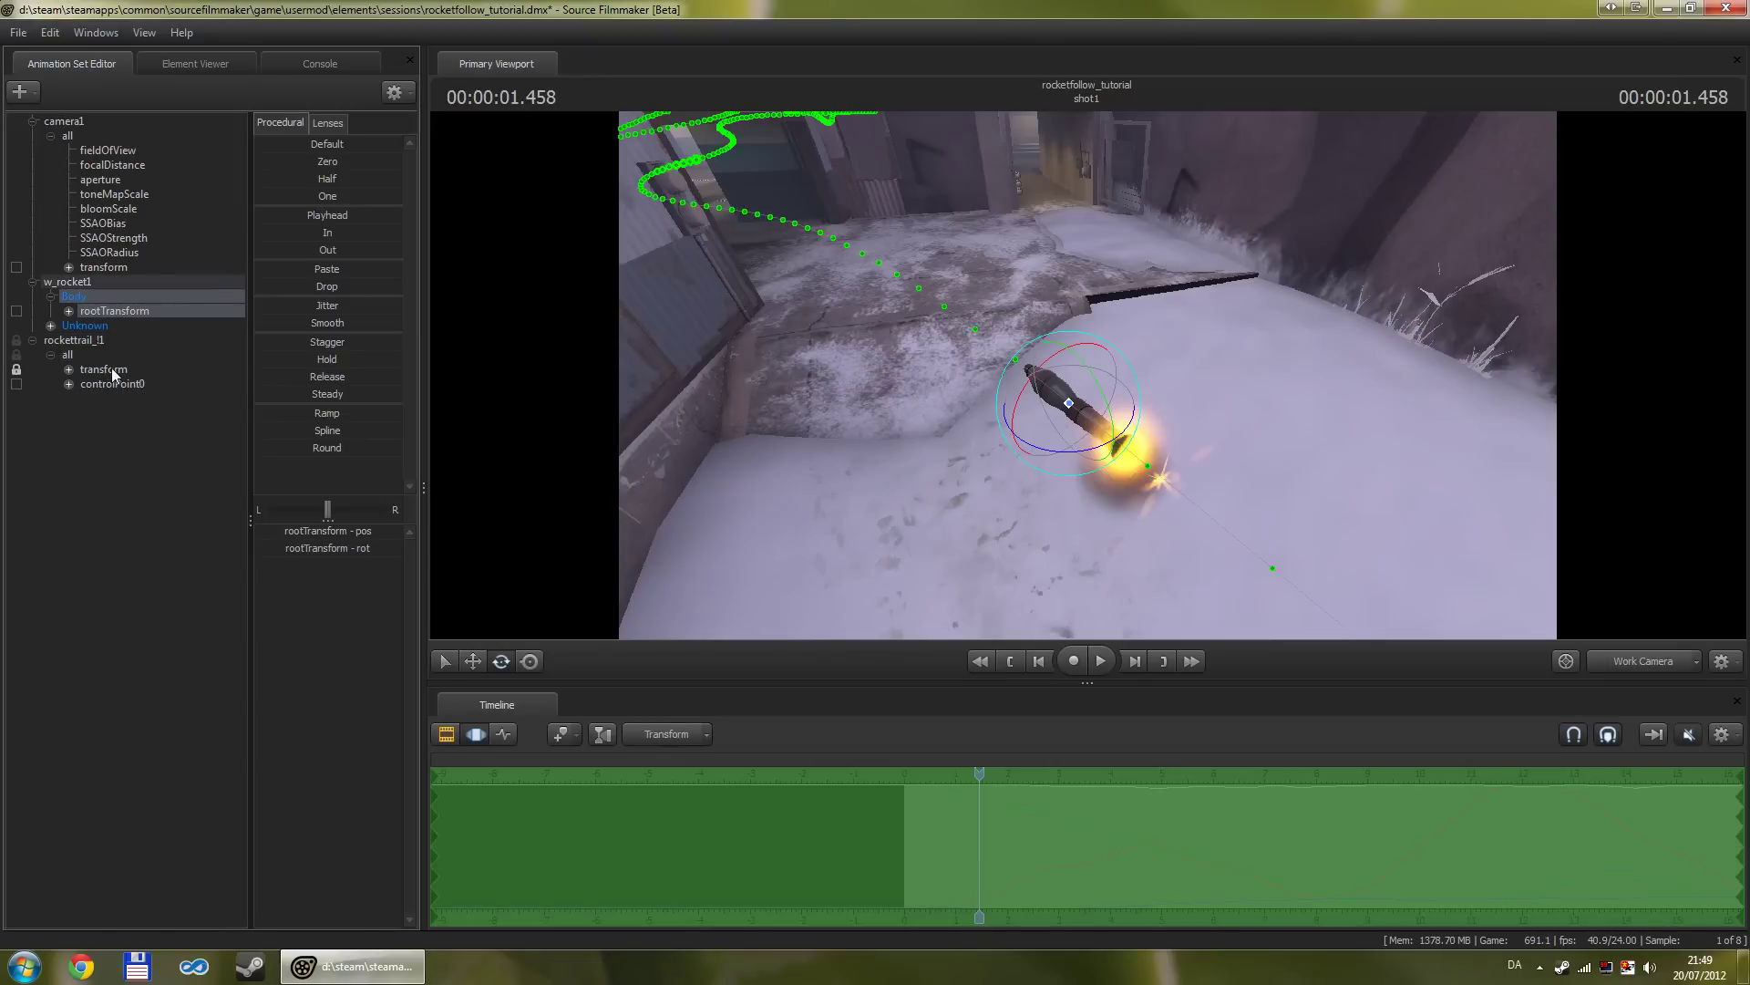
left_click(108, 369)
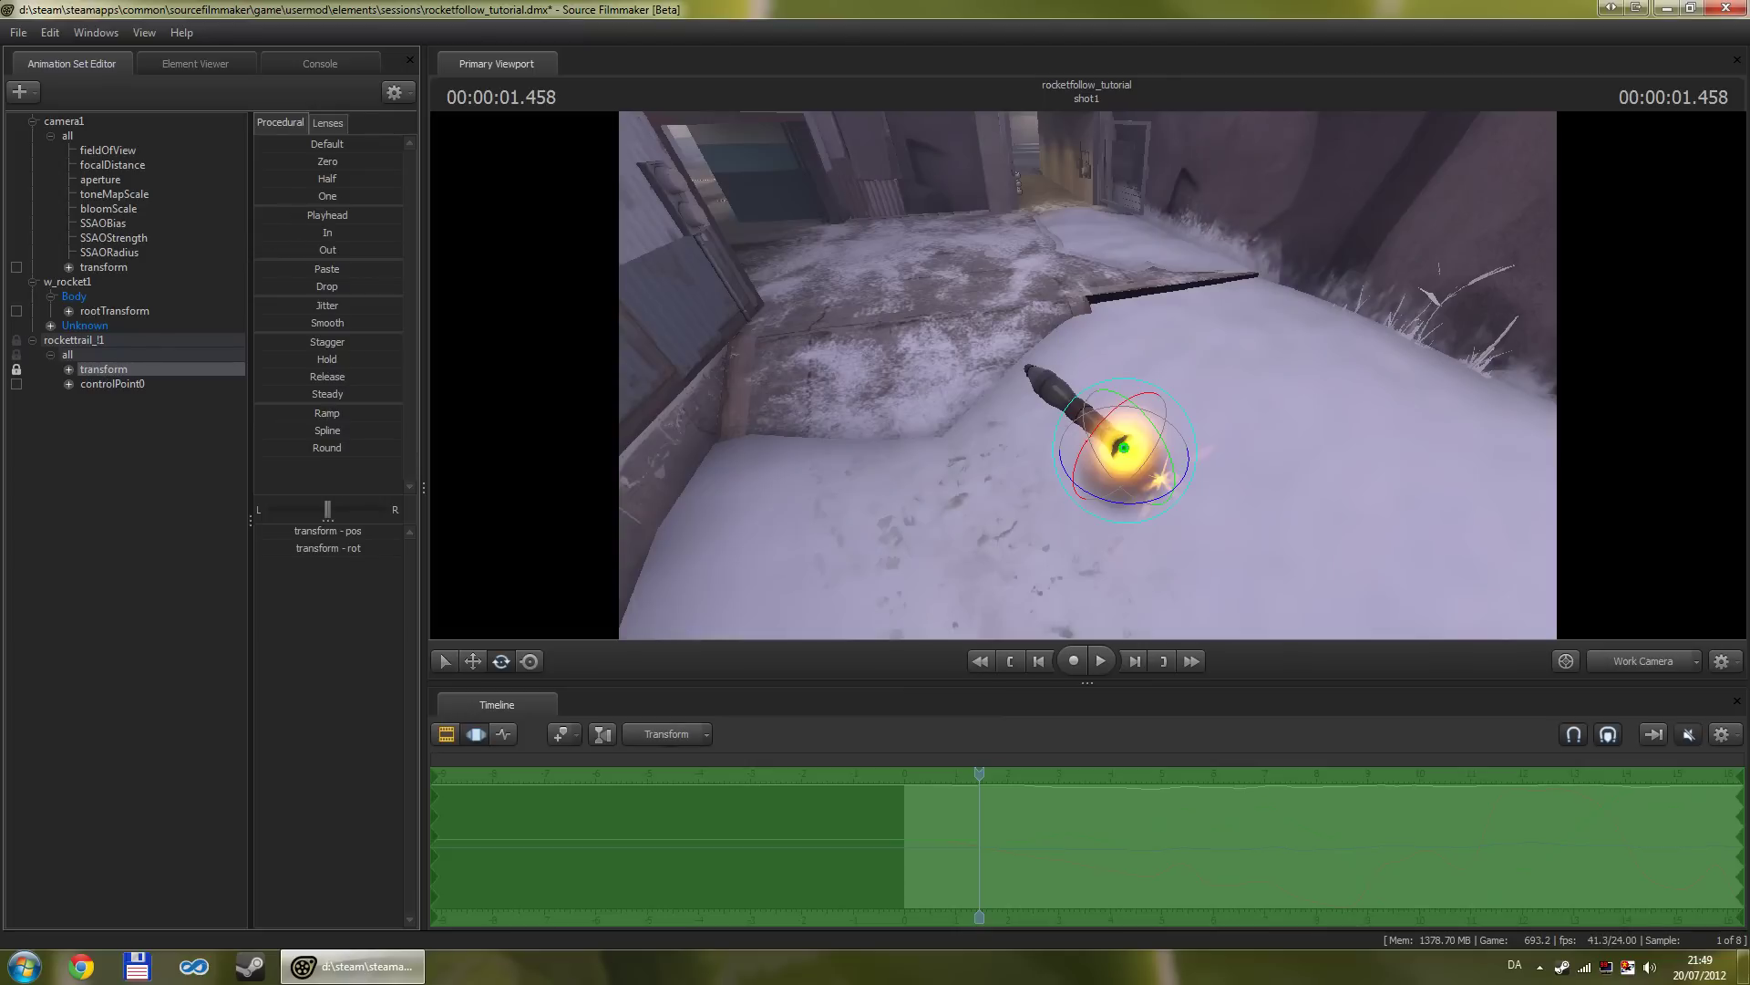
Step: Apply the Playhead preset to the rocket trail's transform and remove its lock
left_click(293, 216)
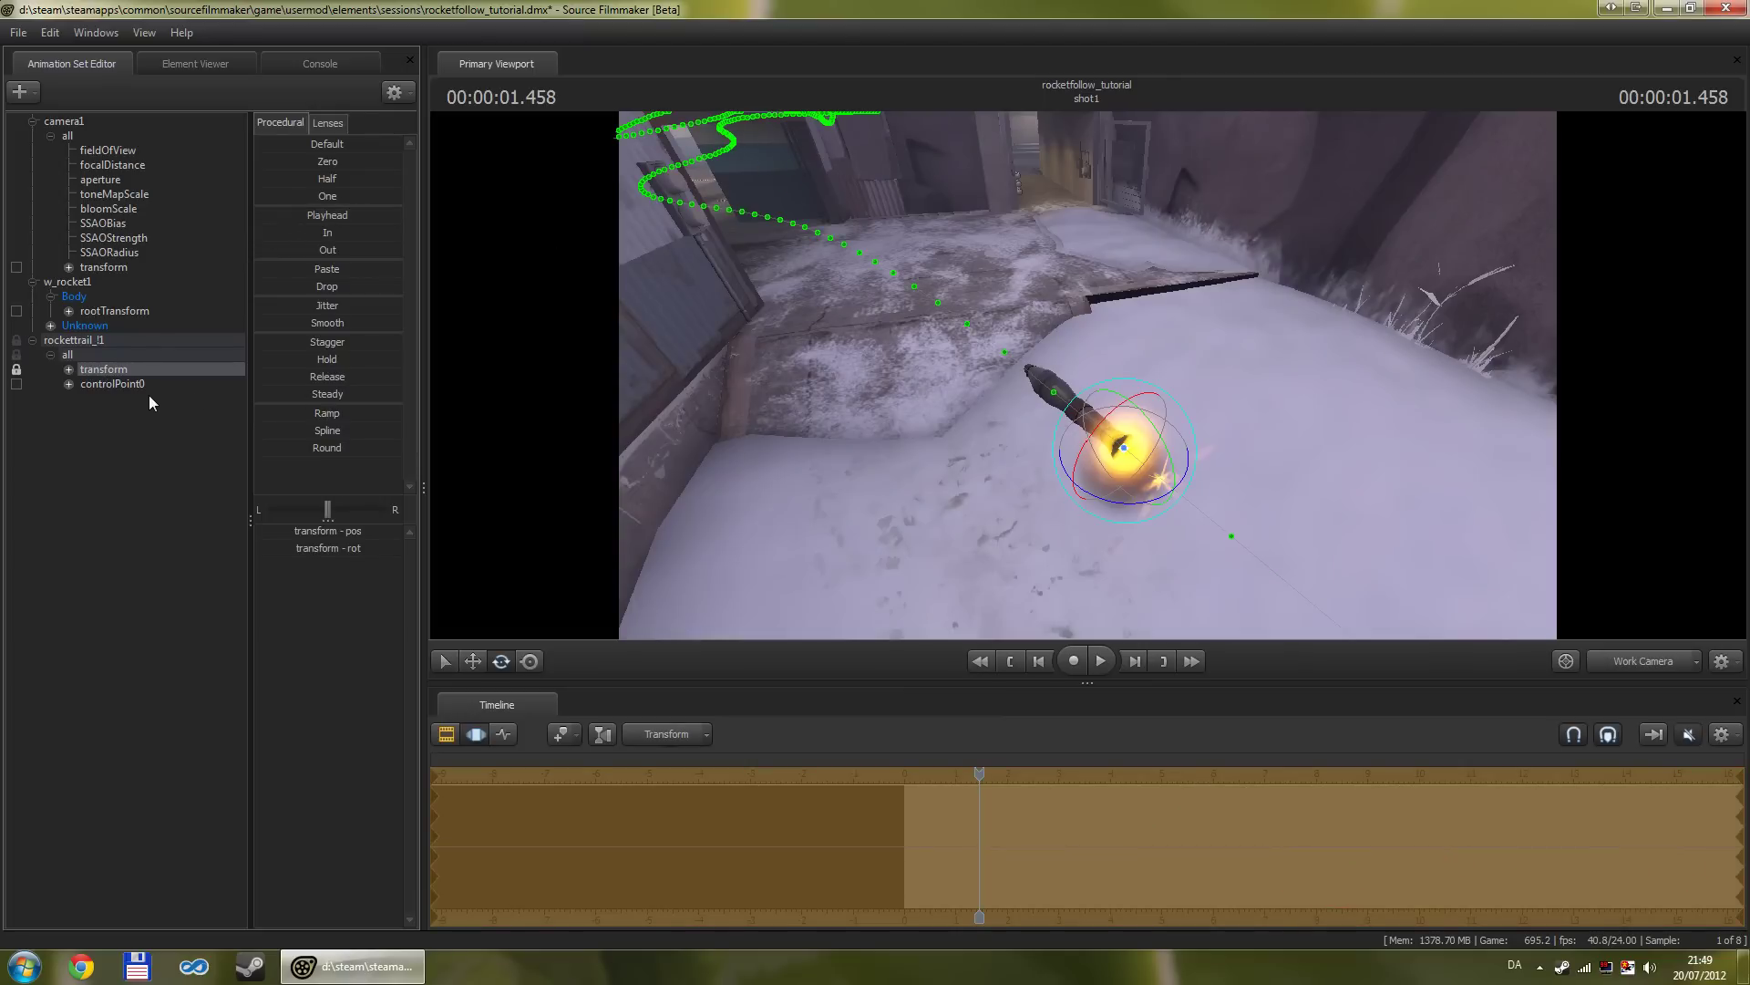
key("Return")
left_click(17, 369)
Step: Play the shot from the start to check that the trail follows the rocket, and return to the first frame
left_click_drag(911, 392, 871, 342)
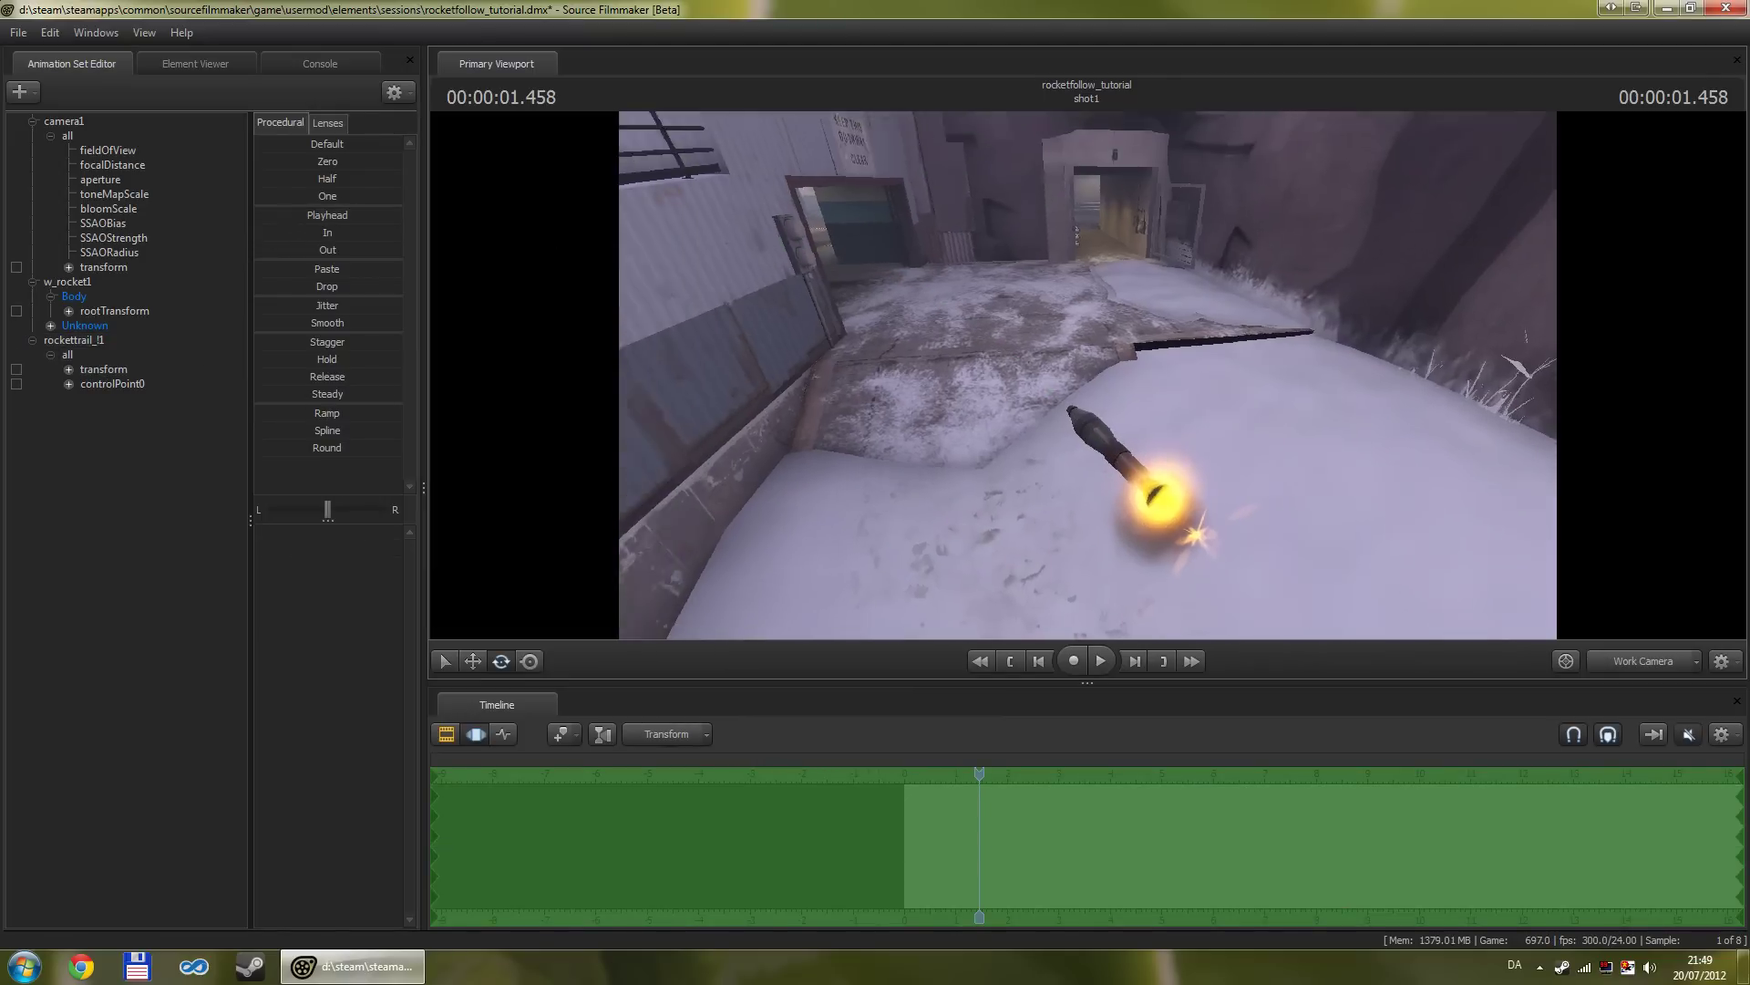
key("s")
left_click_drag(1088, 374, 1230, 387)
key("Home")
key("space")
left_click_drag(1090, 376, 1212, 387)
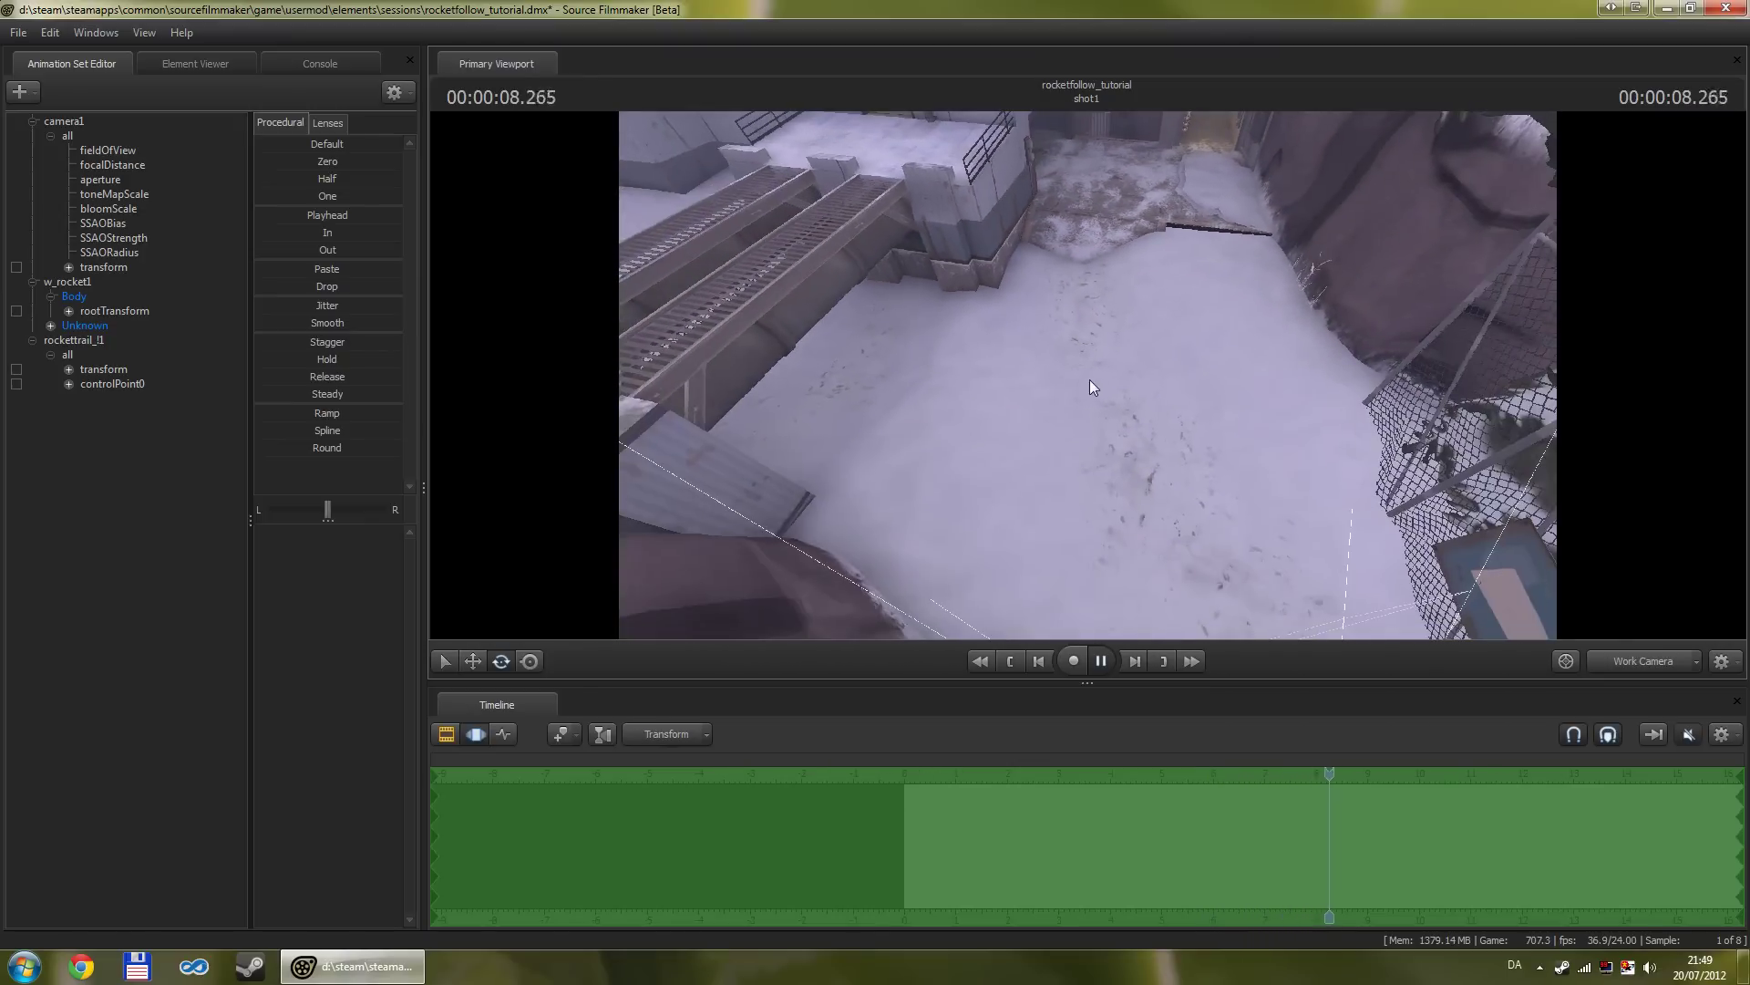
key("space")
key("Home")
left_click_drag(1109, 401, 992, 340)
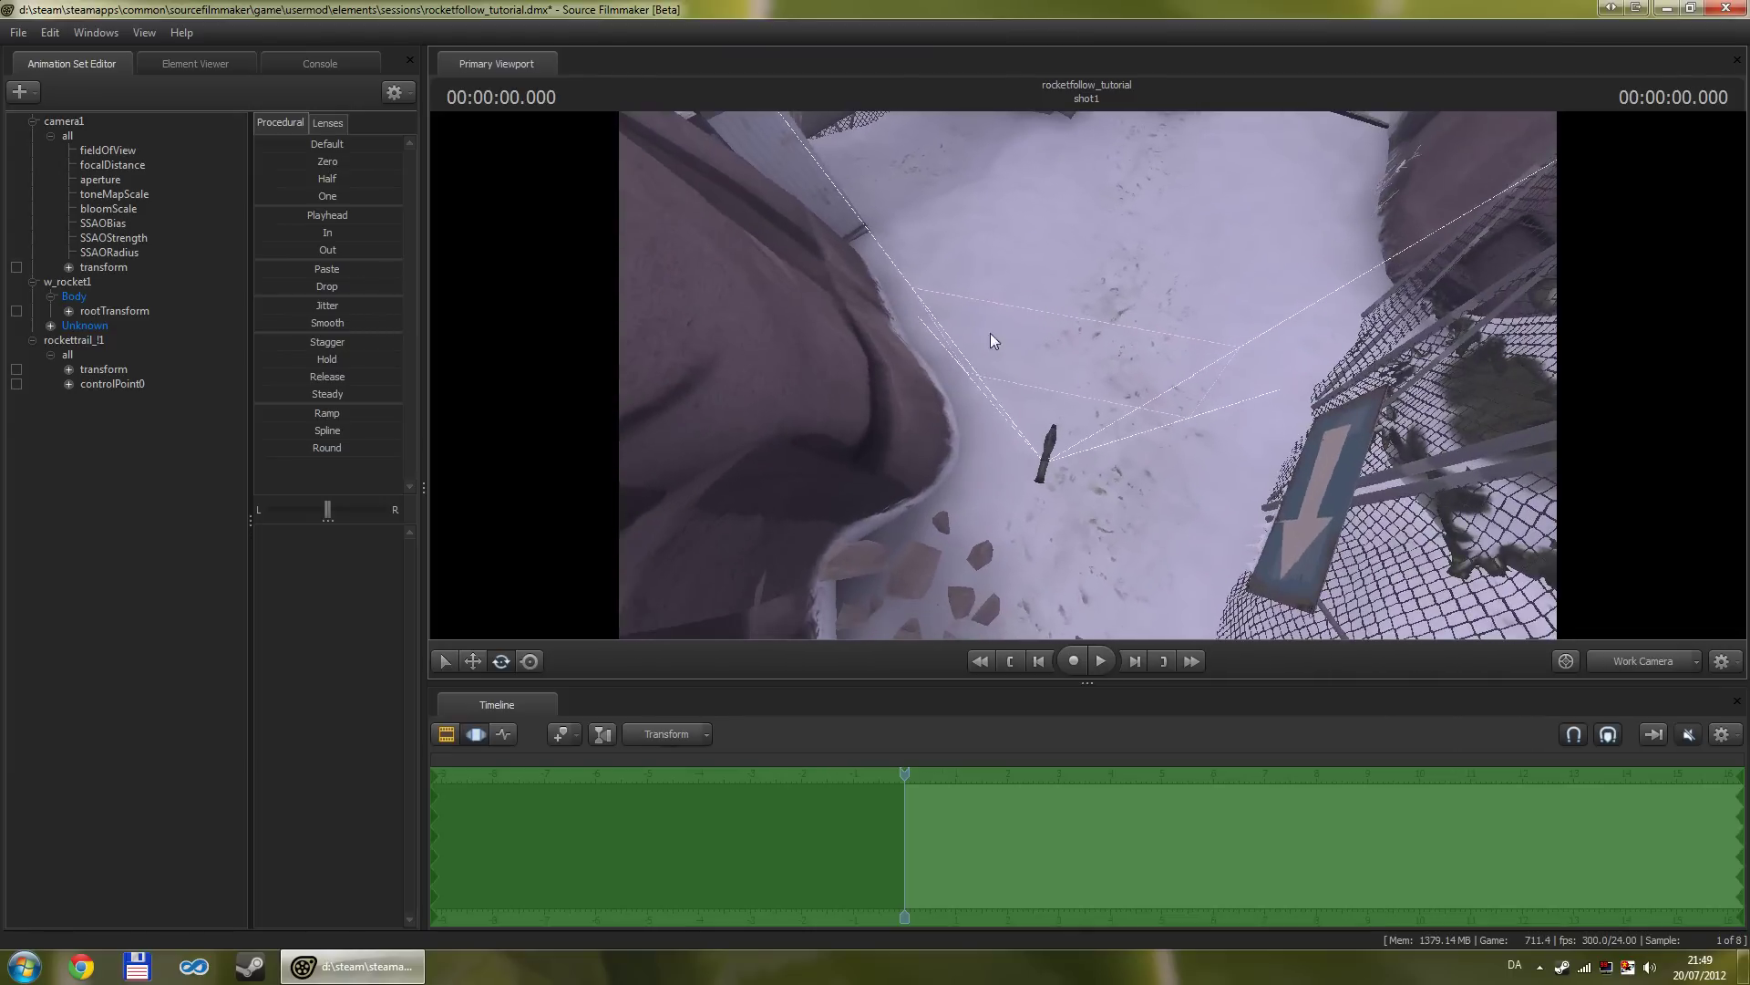
Step: Look through camera1 and reposition it behind and beside the rocket, with the rocket's nose in the lower part of the frame
left_click(103, 267)
left_click(1639, 665)
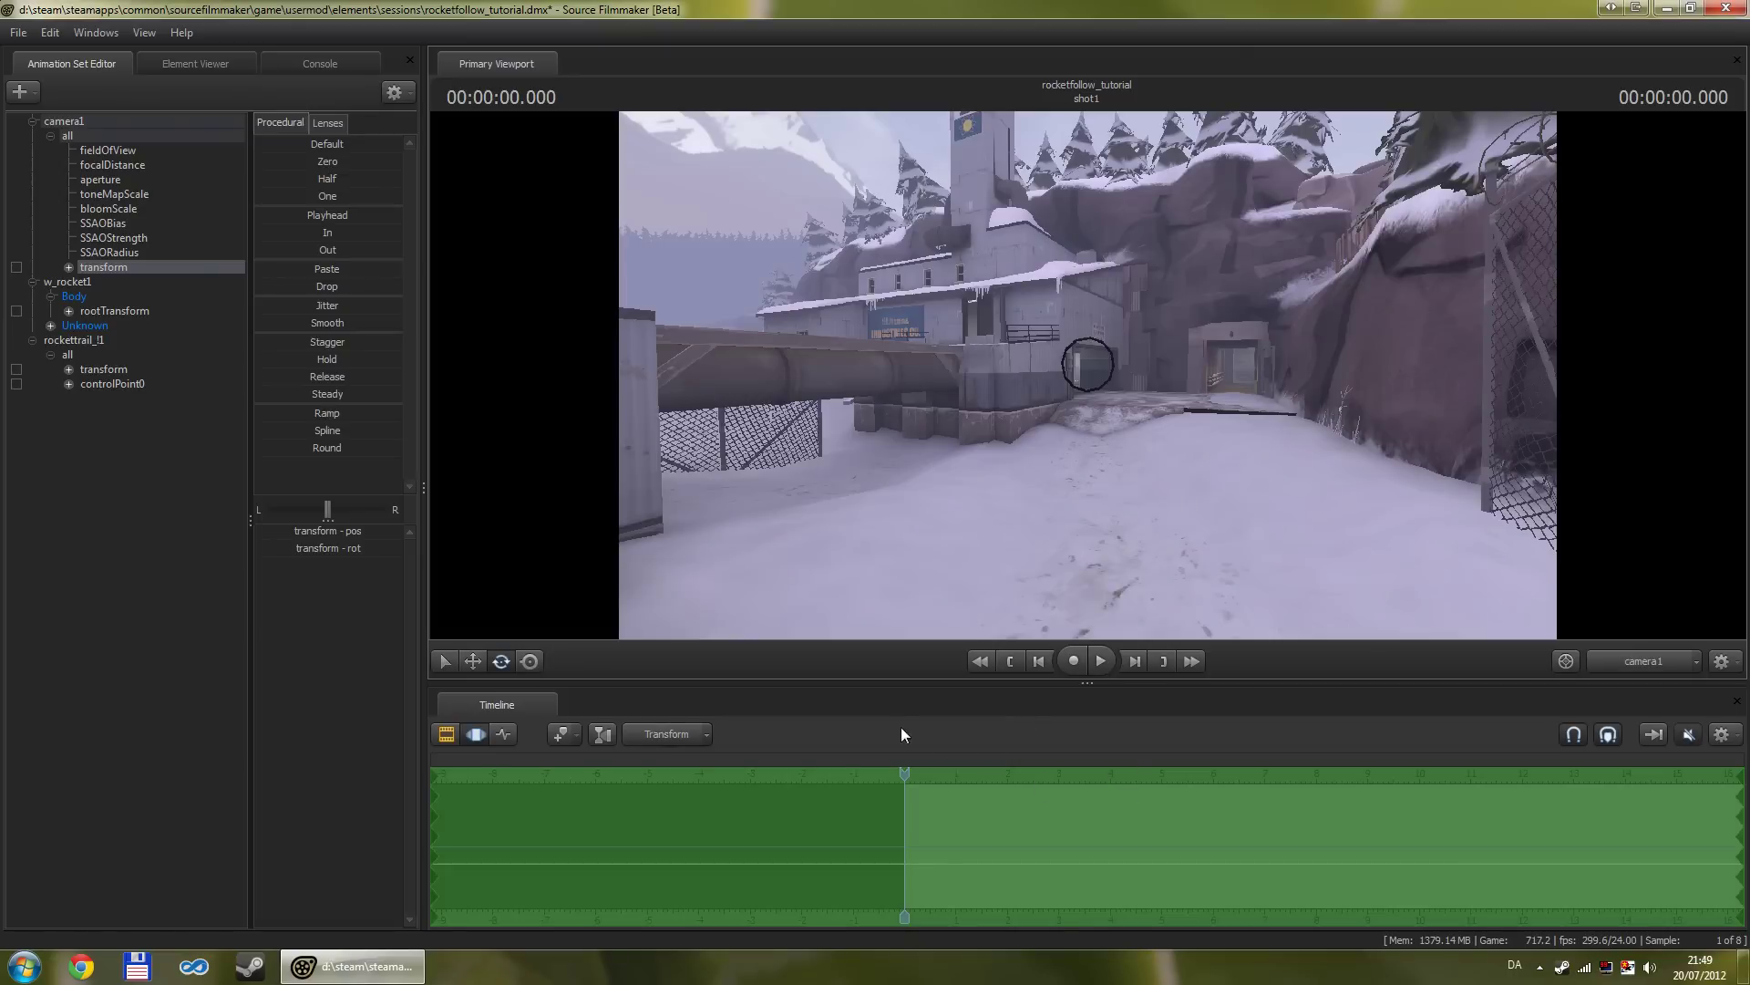
mouse_move(1122, 497)
left_mouse_down()
mouse_move(1099, 515)
mouse_move(1223, 536)
left_mouse_up()
key("s")
key("a")
key("s")
key("a")
key("w")
key("w")
key("z")
key("a")
key("s")
key("s")
key("a")
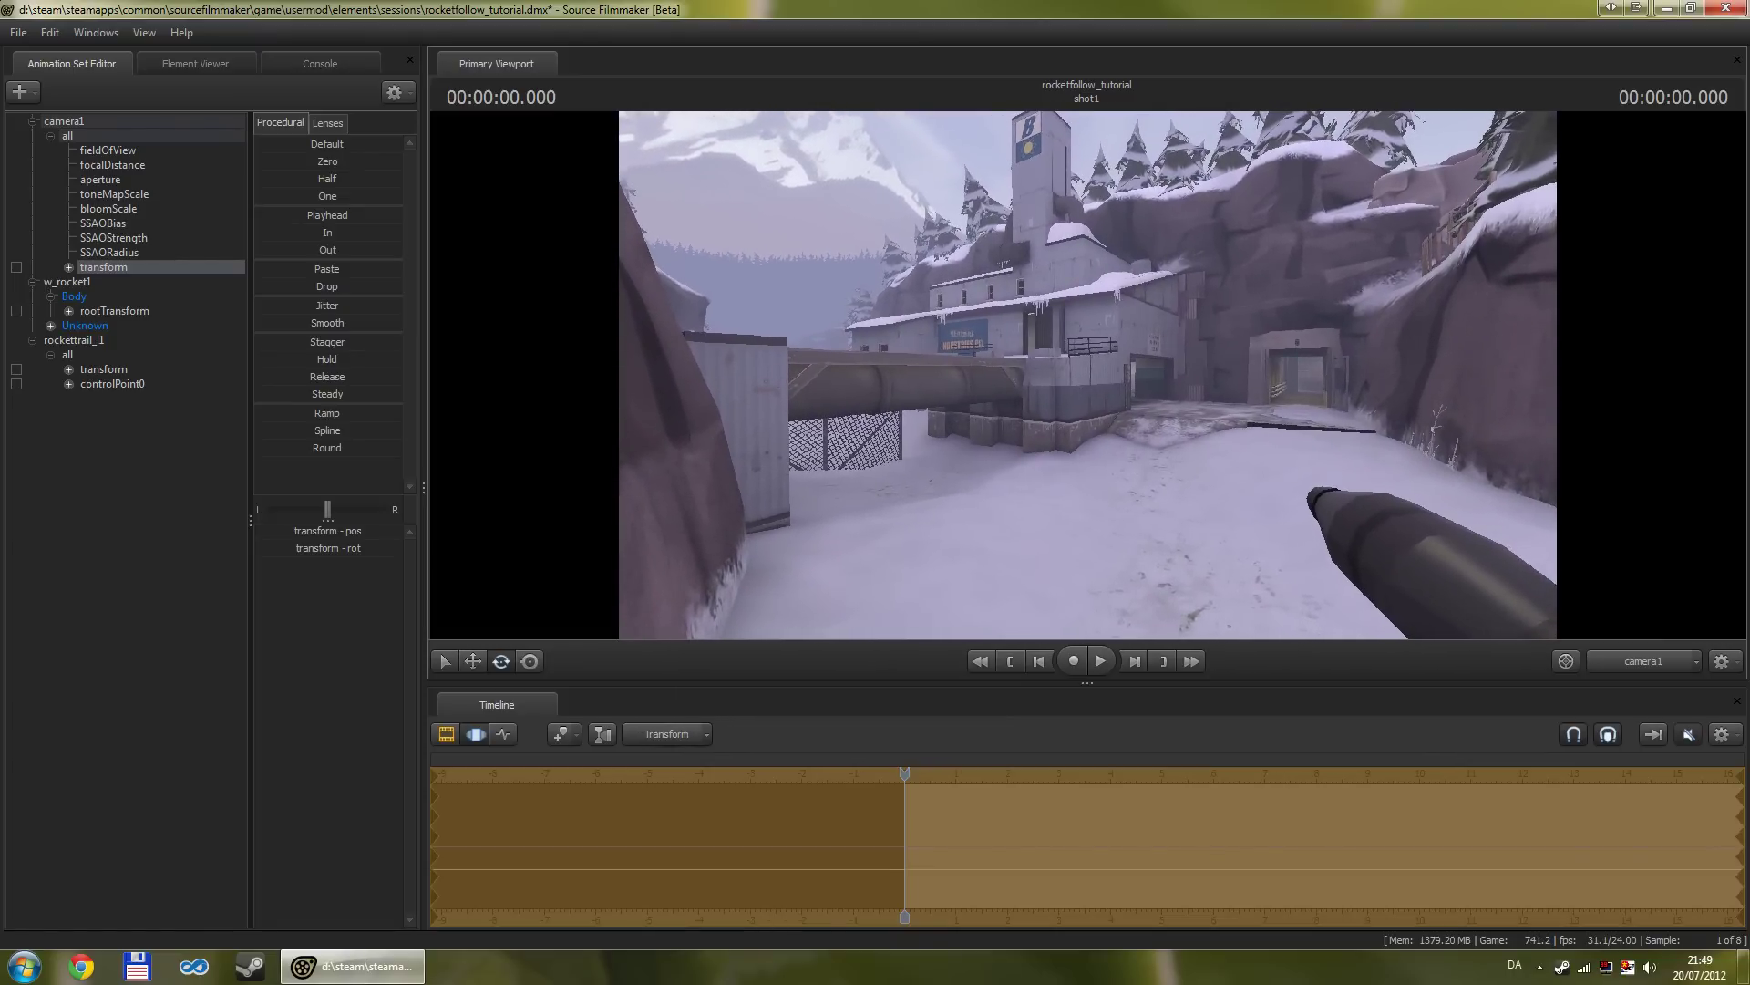
key("d")
key("d")
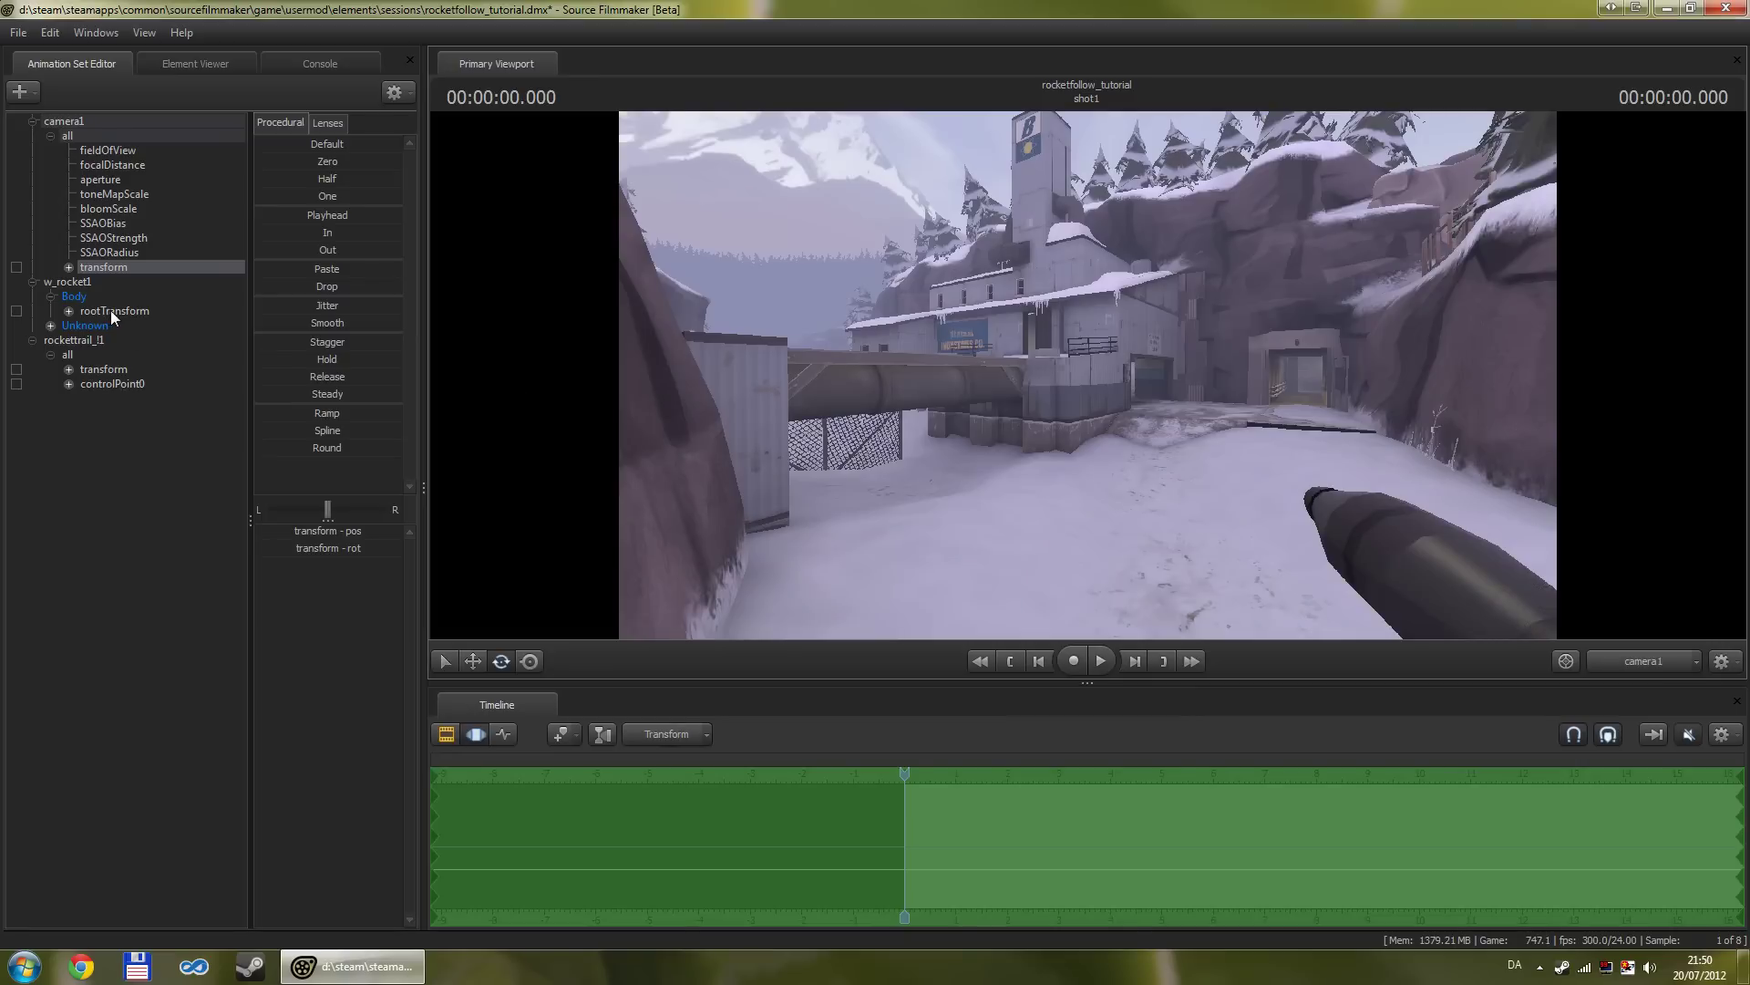
Step: Bake the rocket's path into camera1's transform by locking it to rootTransform, applying the Playhead preset and removing the lock
left_click_drag(112, 312, 108, 266)
left_click(108, 266)
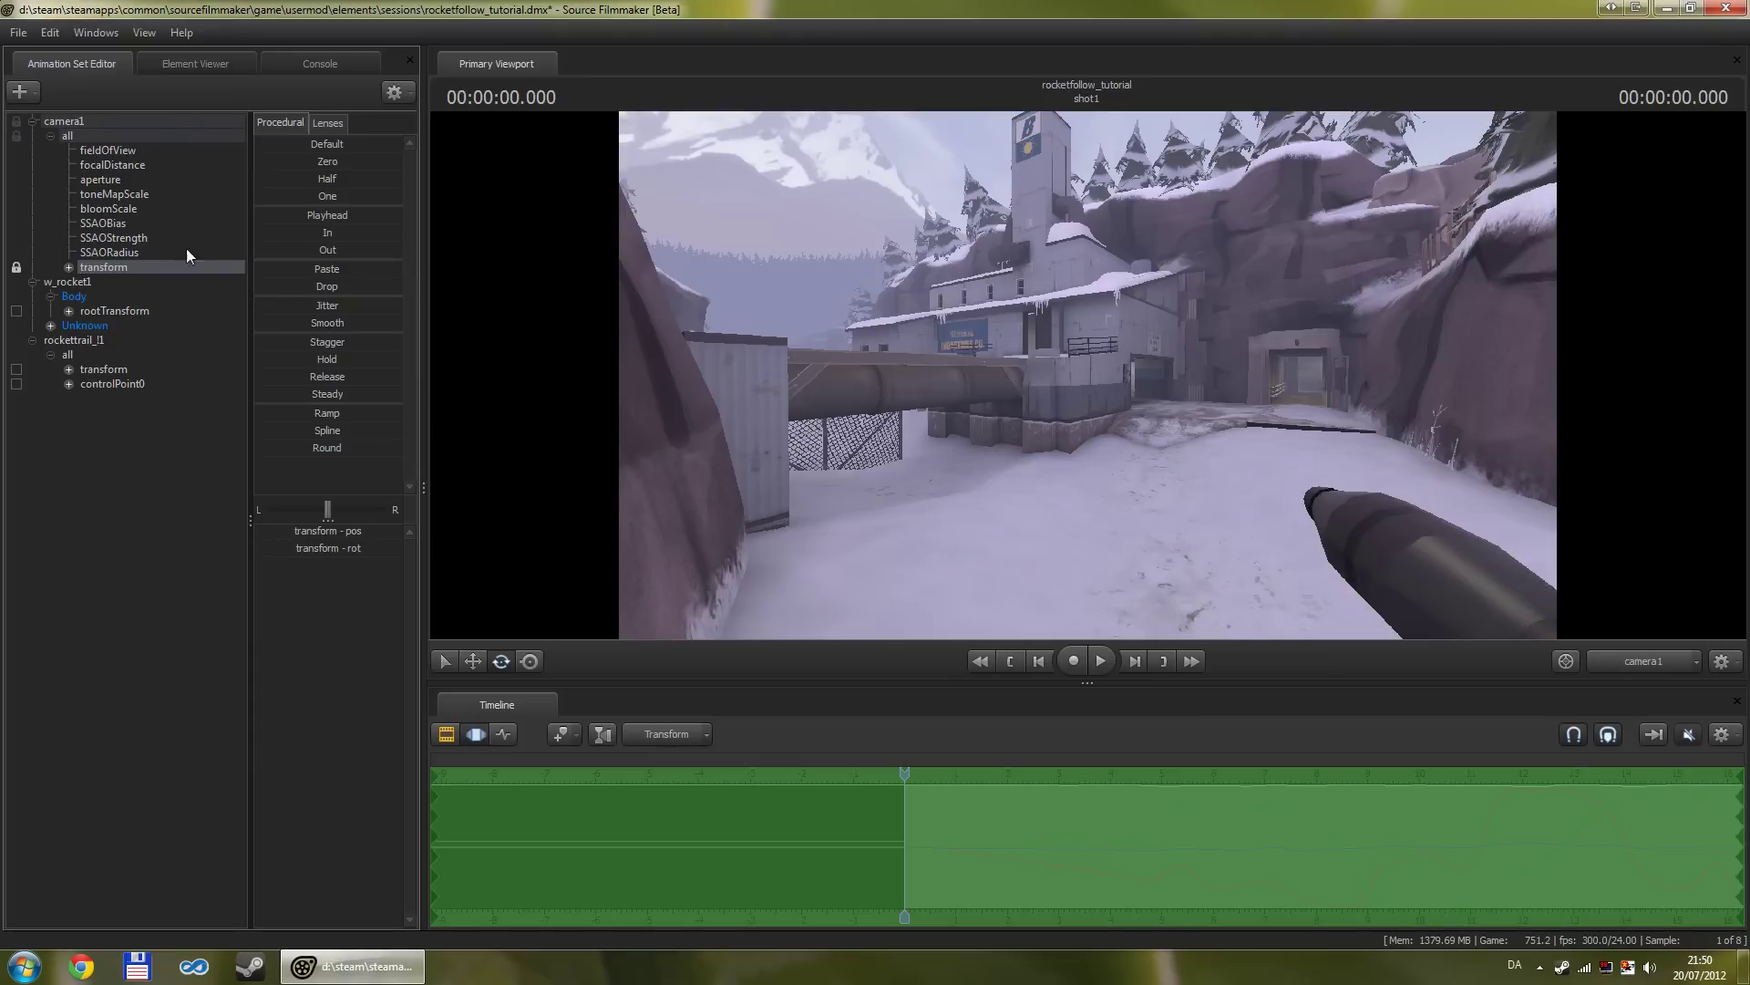
left_click_drag(288, 214, 492, 226)
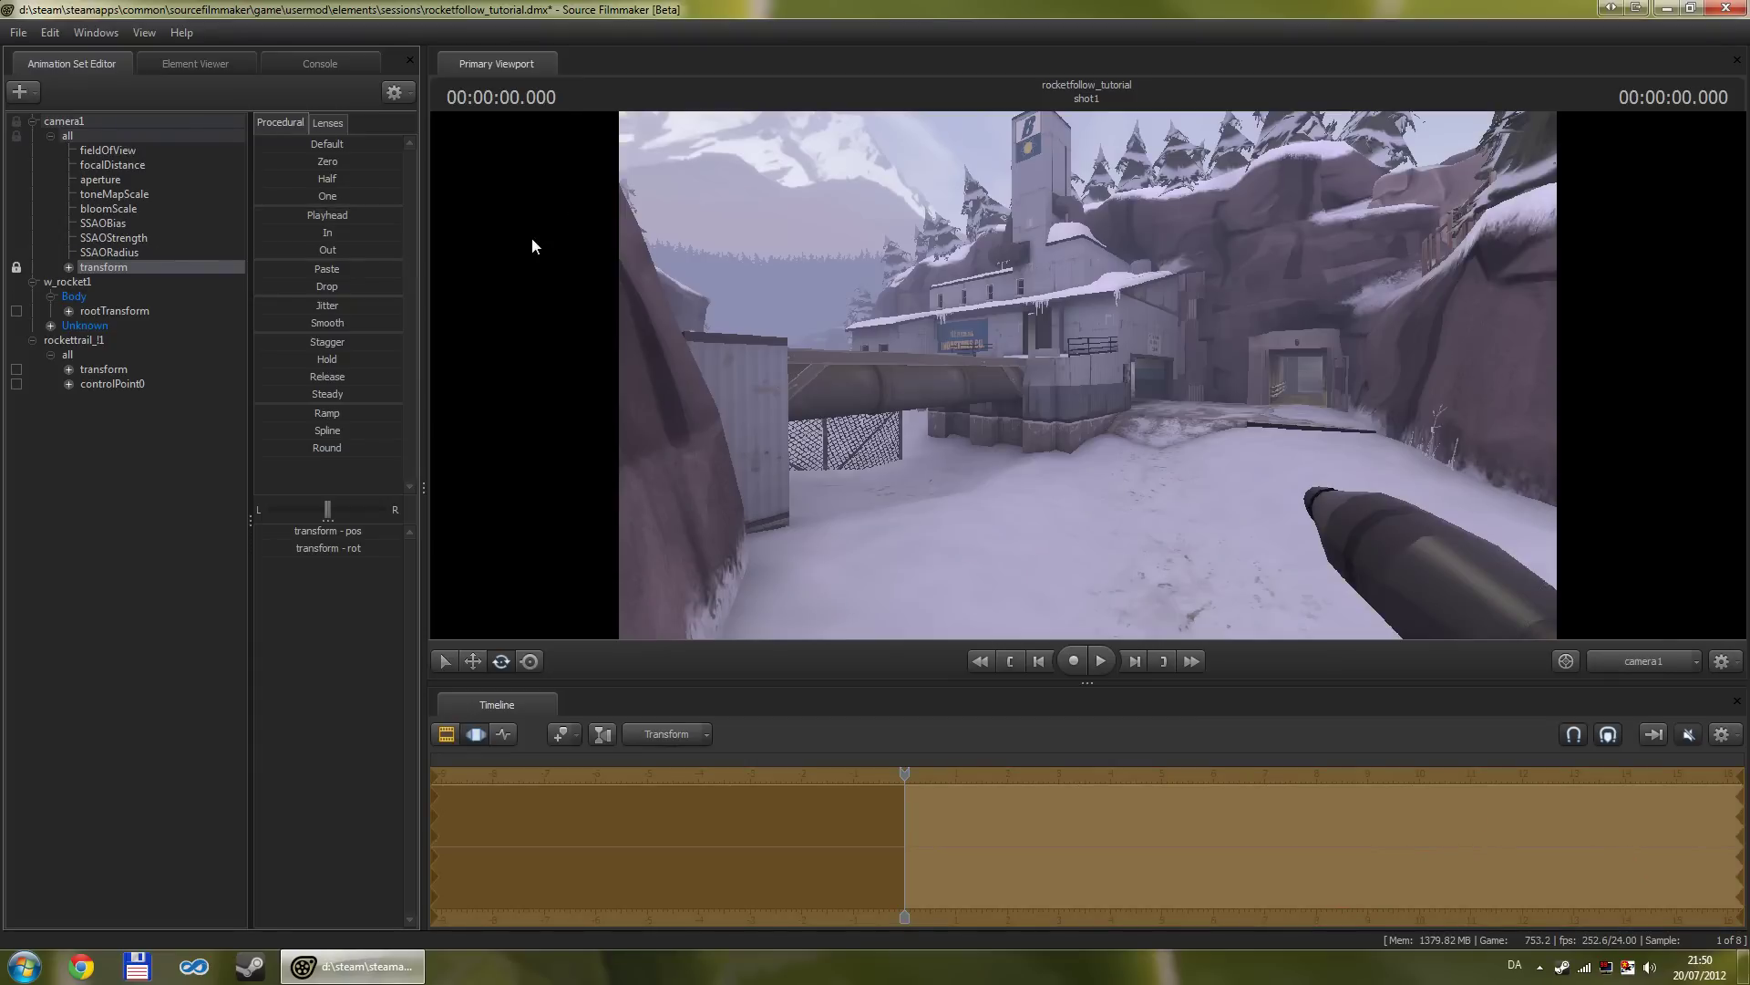
left_click(22, 265)
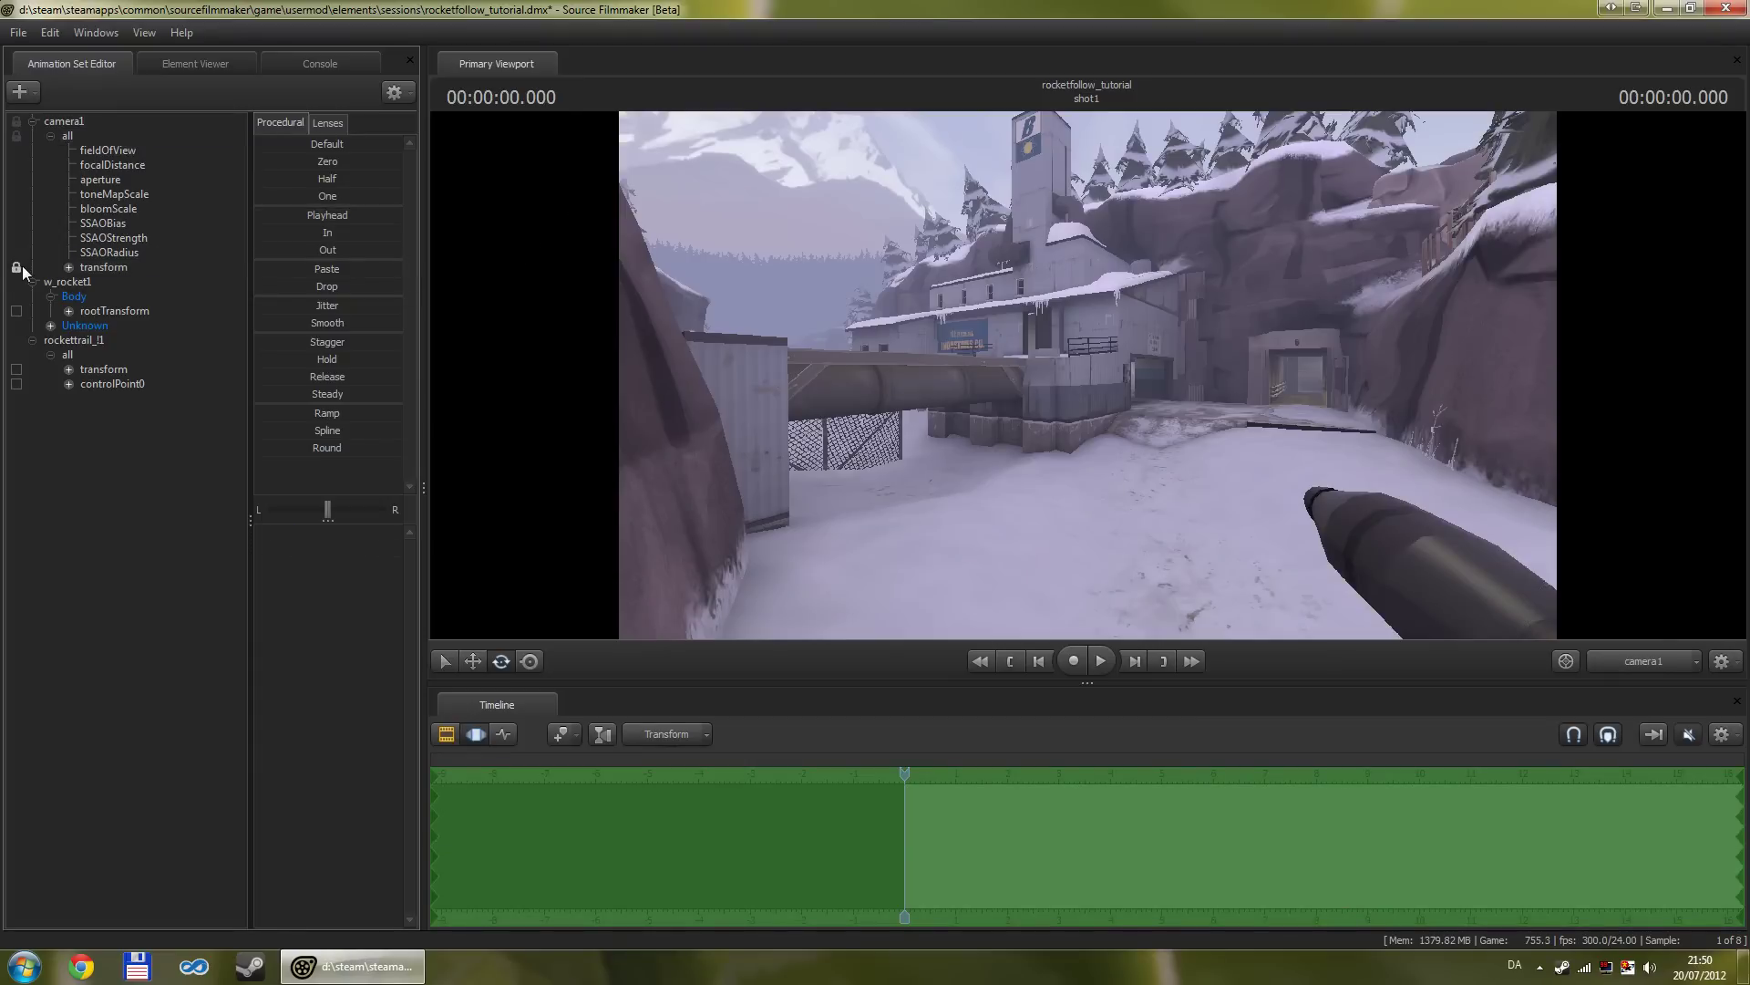
Step: Play the shot through camera1, return the playhead to the shot's start, and switch to the work camera
key("space")
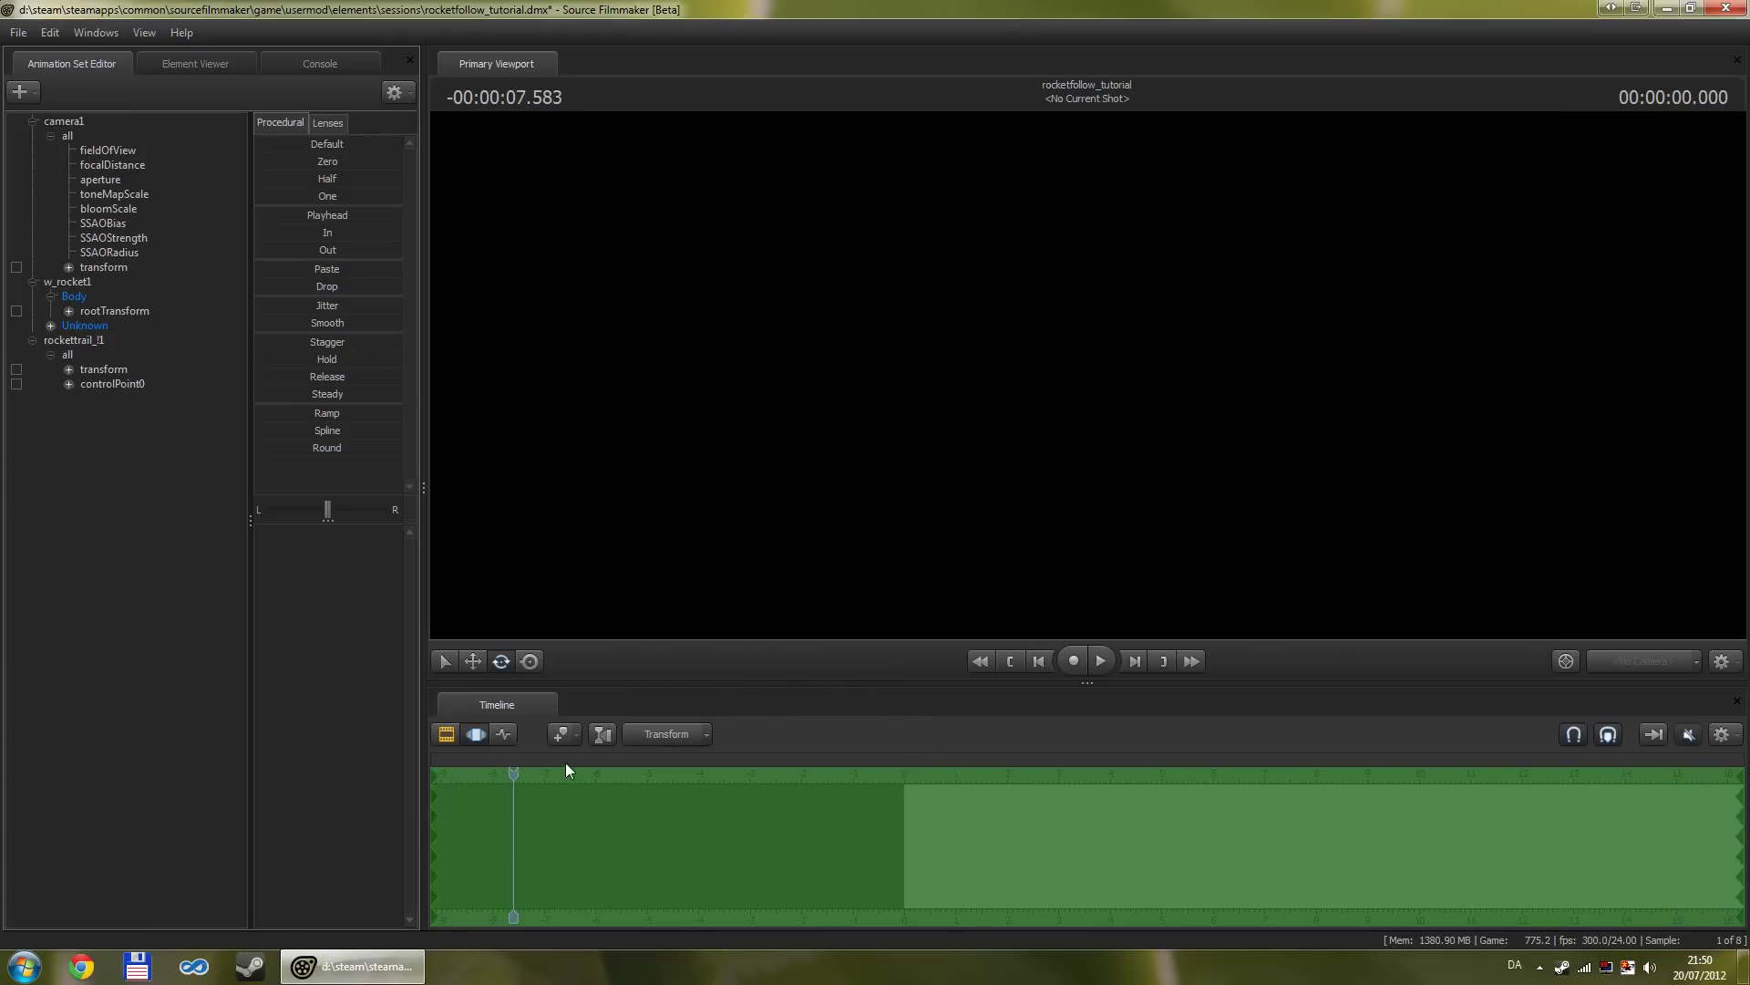
left_click_drag(515, 772, 904, 774)
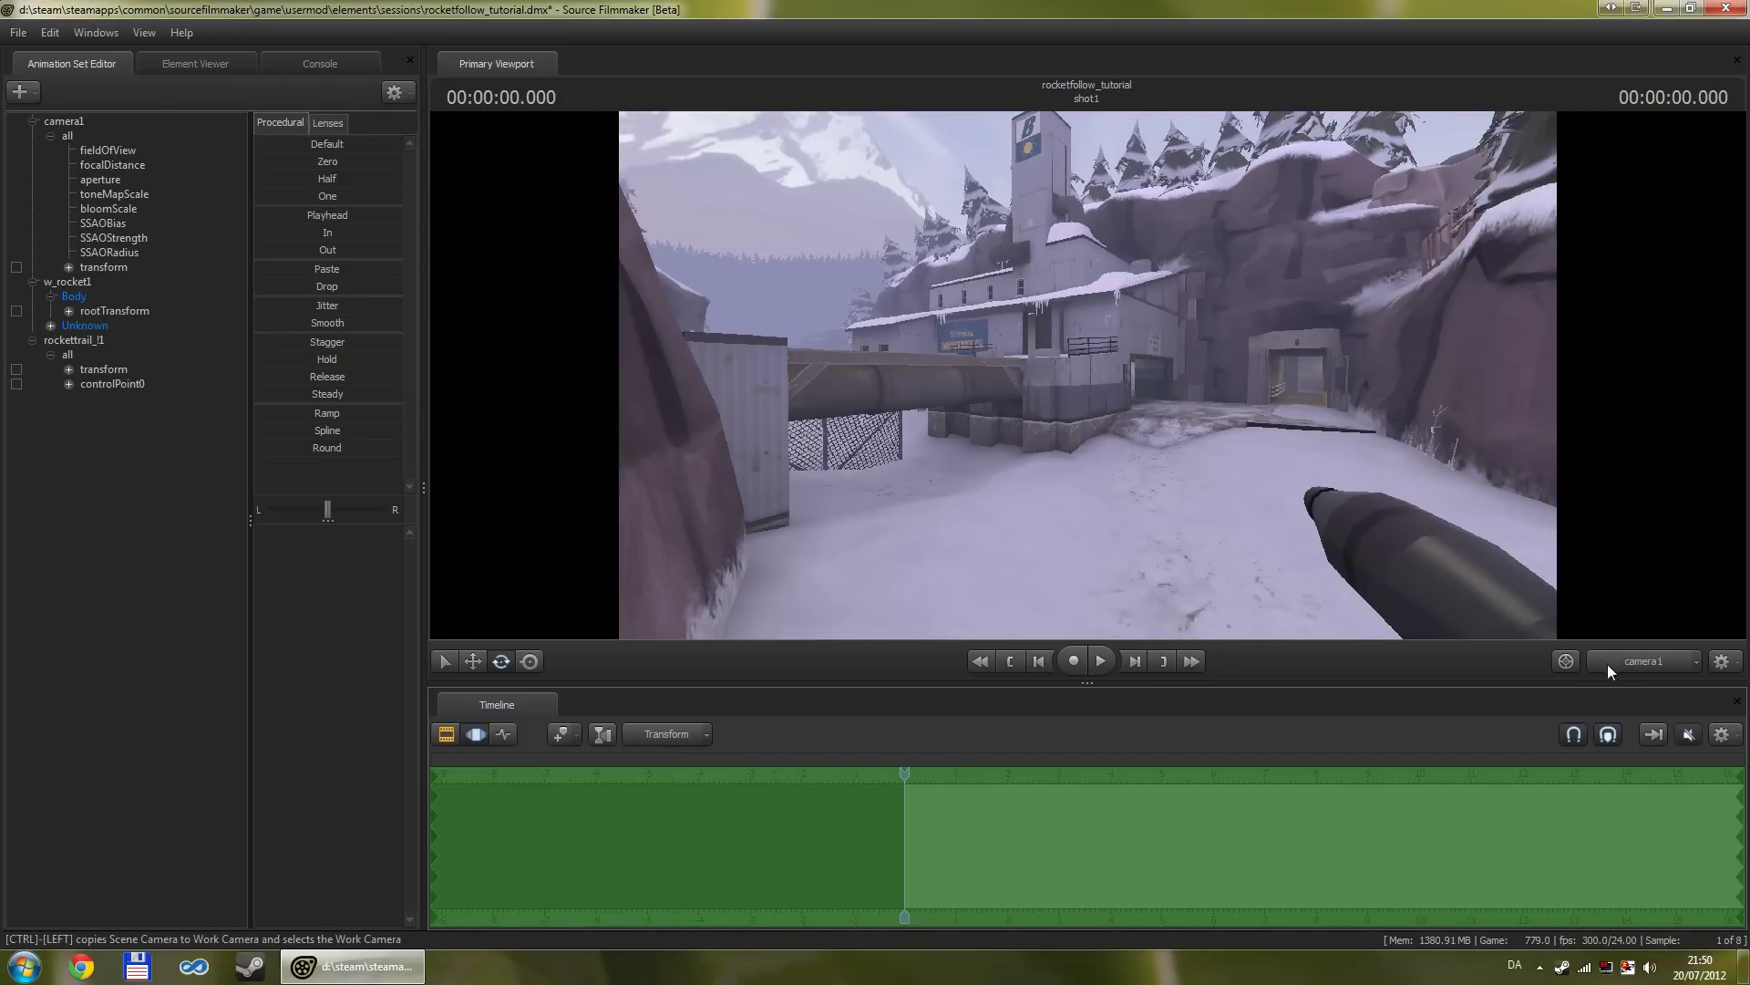
left_click(1645, 660)
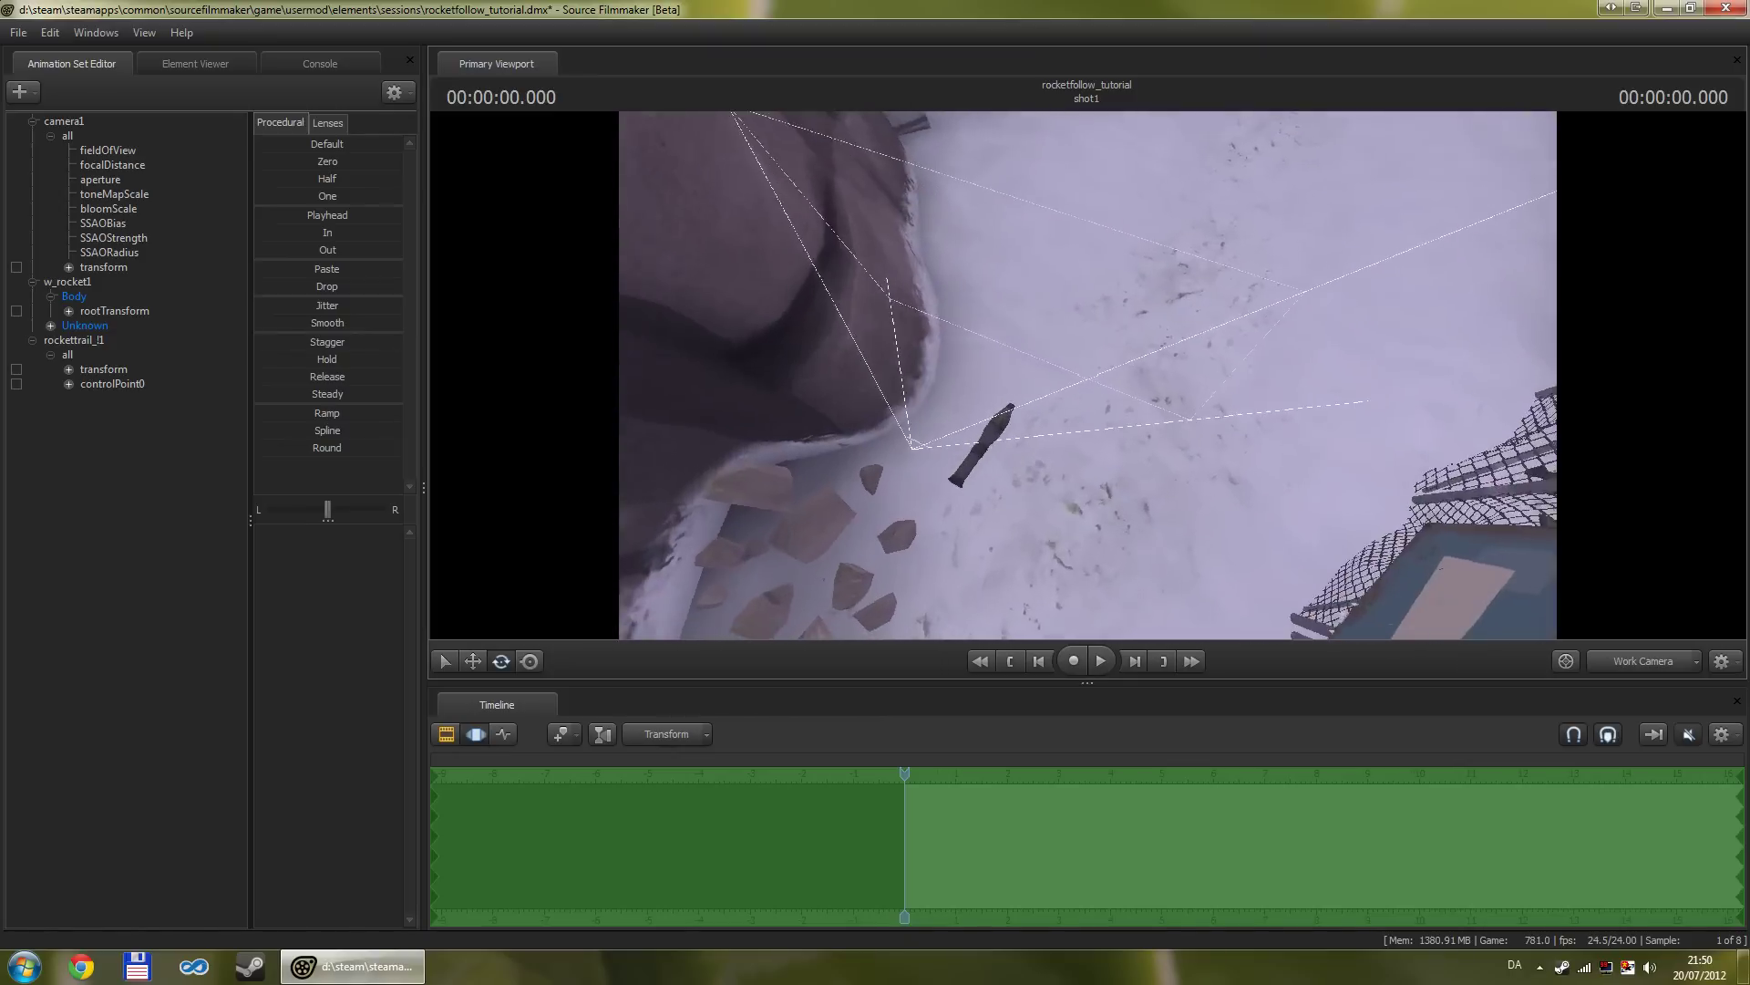
Step: Scrub through about the first second of the shot to examine how the trail and camera1 follow the rocket, and return to the start
left_click_drag(1087, 376, 1085, 238)
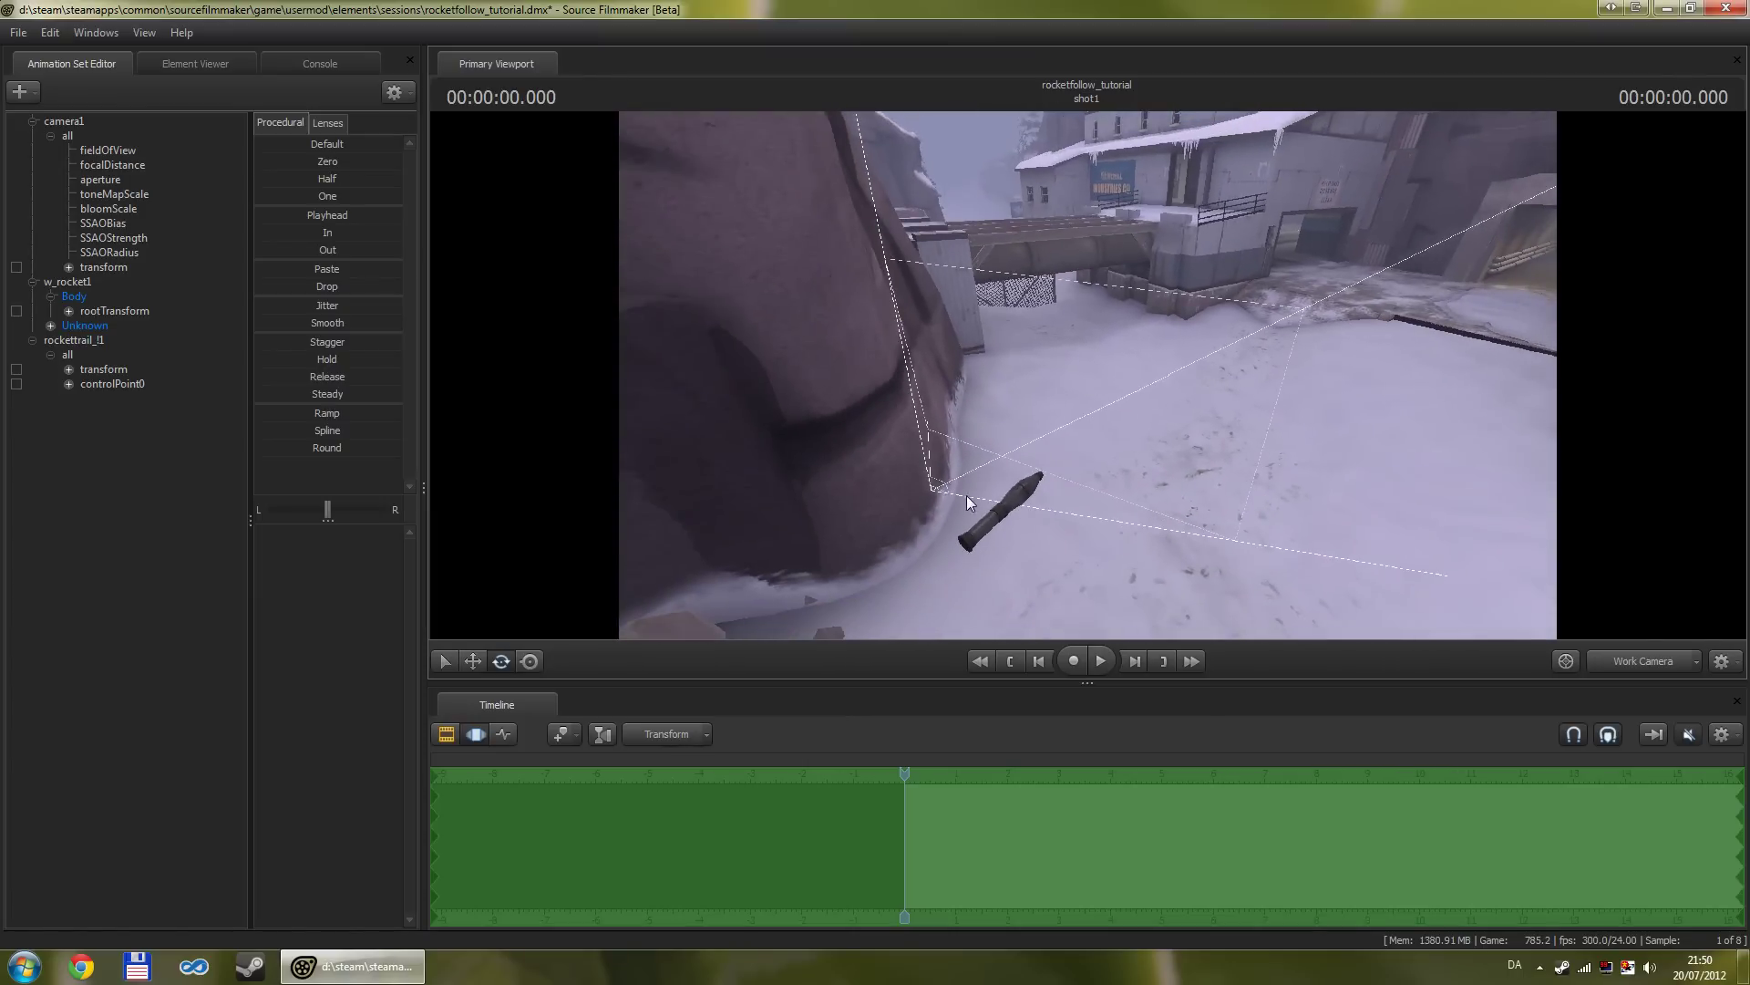
mouse_move(902, 772)
left_mouse_down()
mouse_move(1012, 773)
mouse_move(935, 772)
left_mouse_up()
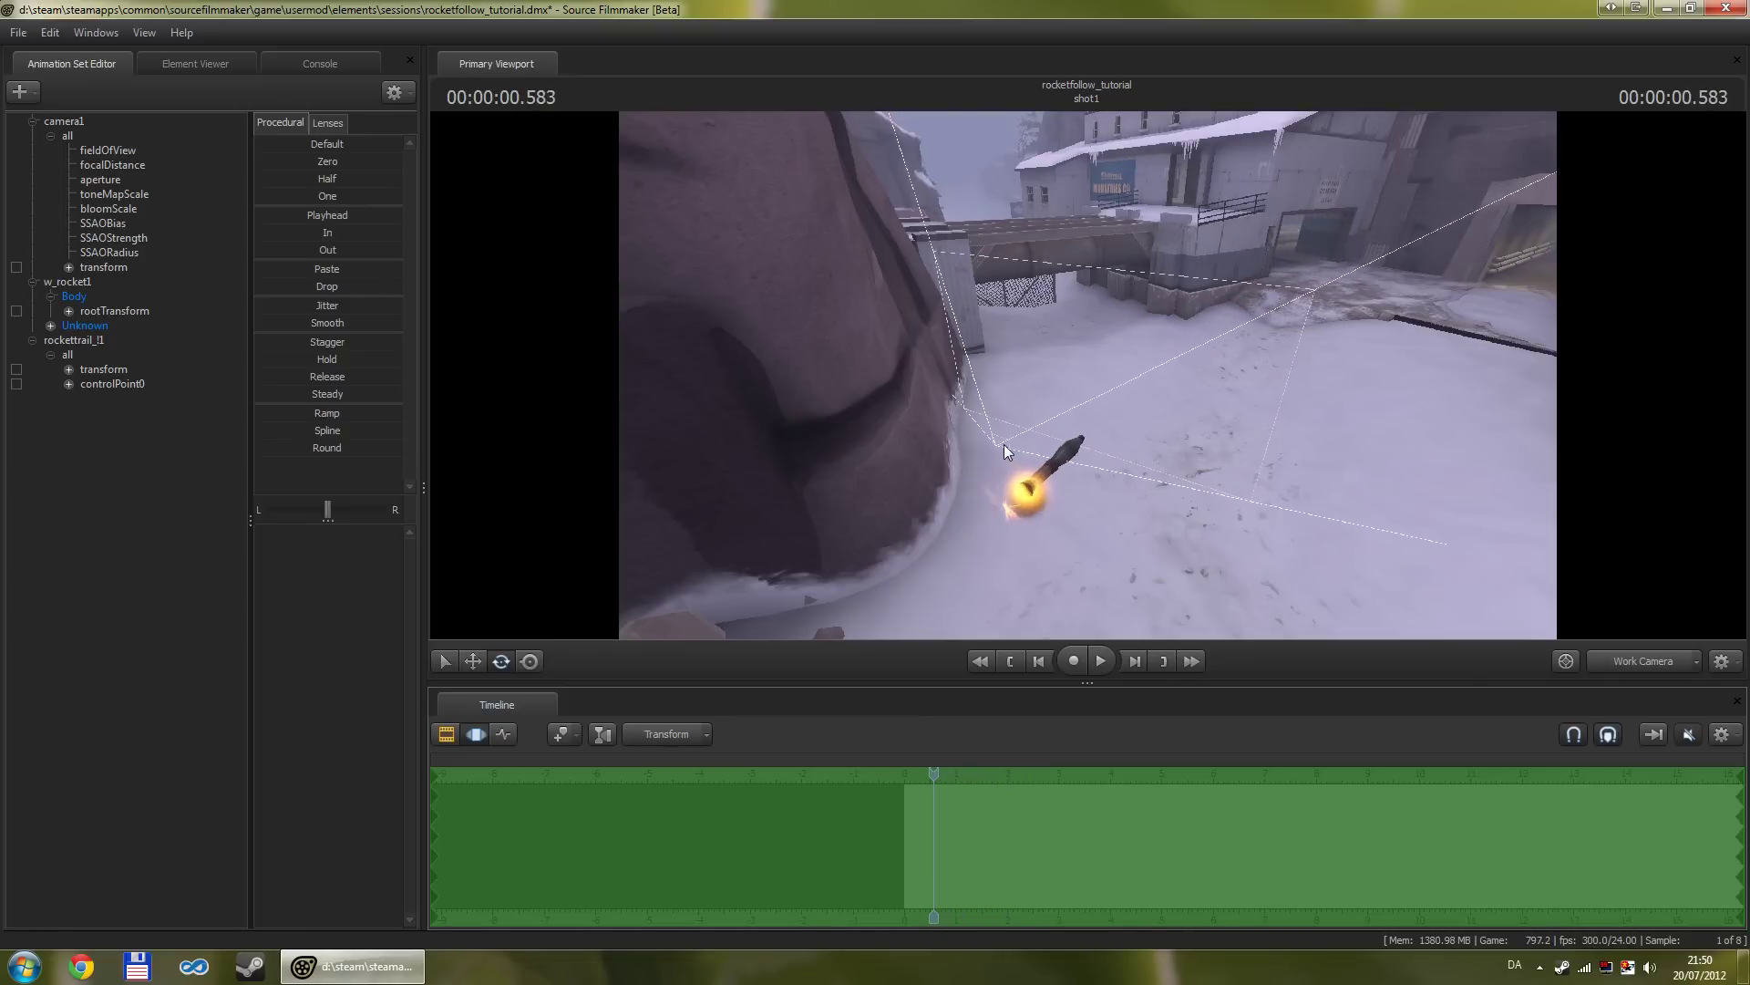
left_click(945, 773)
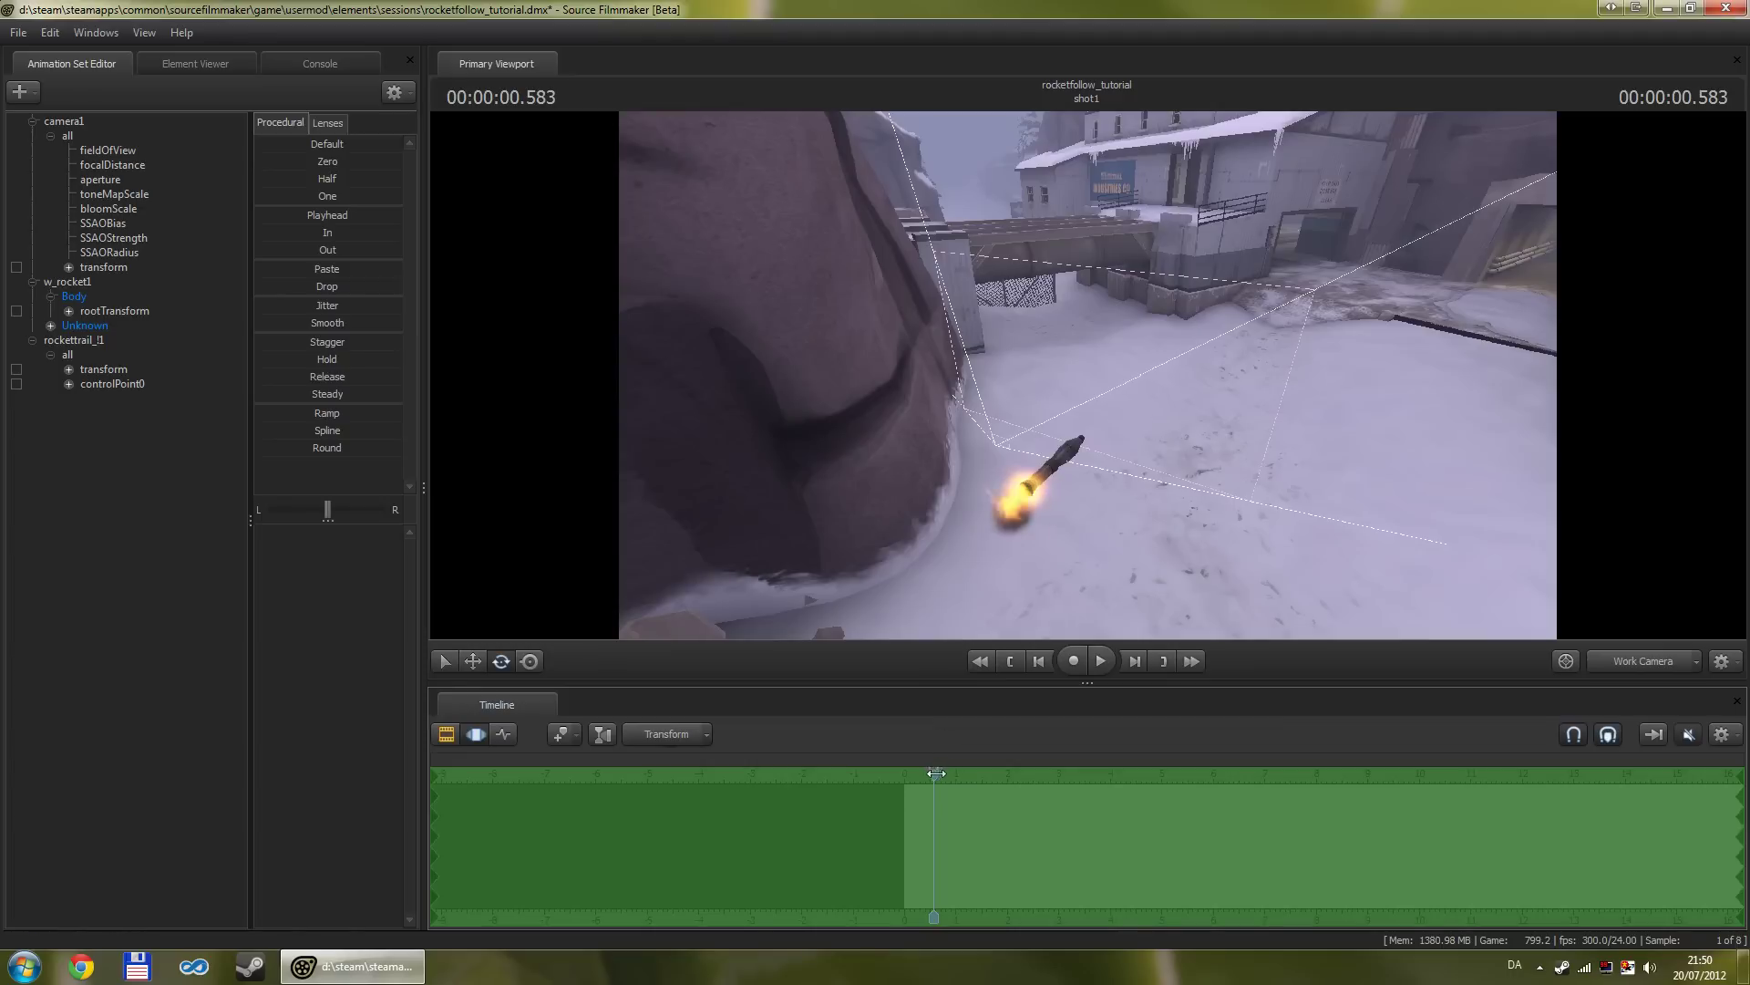
left_click_drag(954, 773, 962, 773)
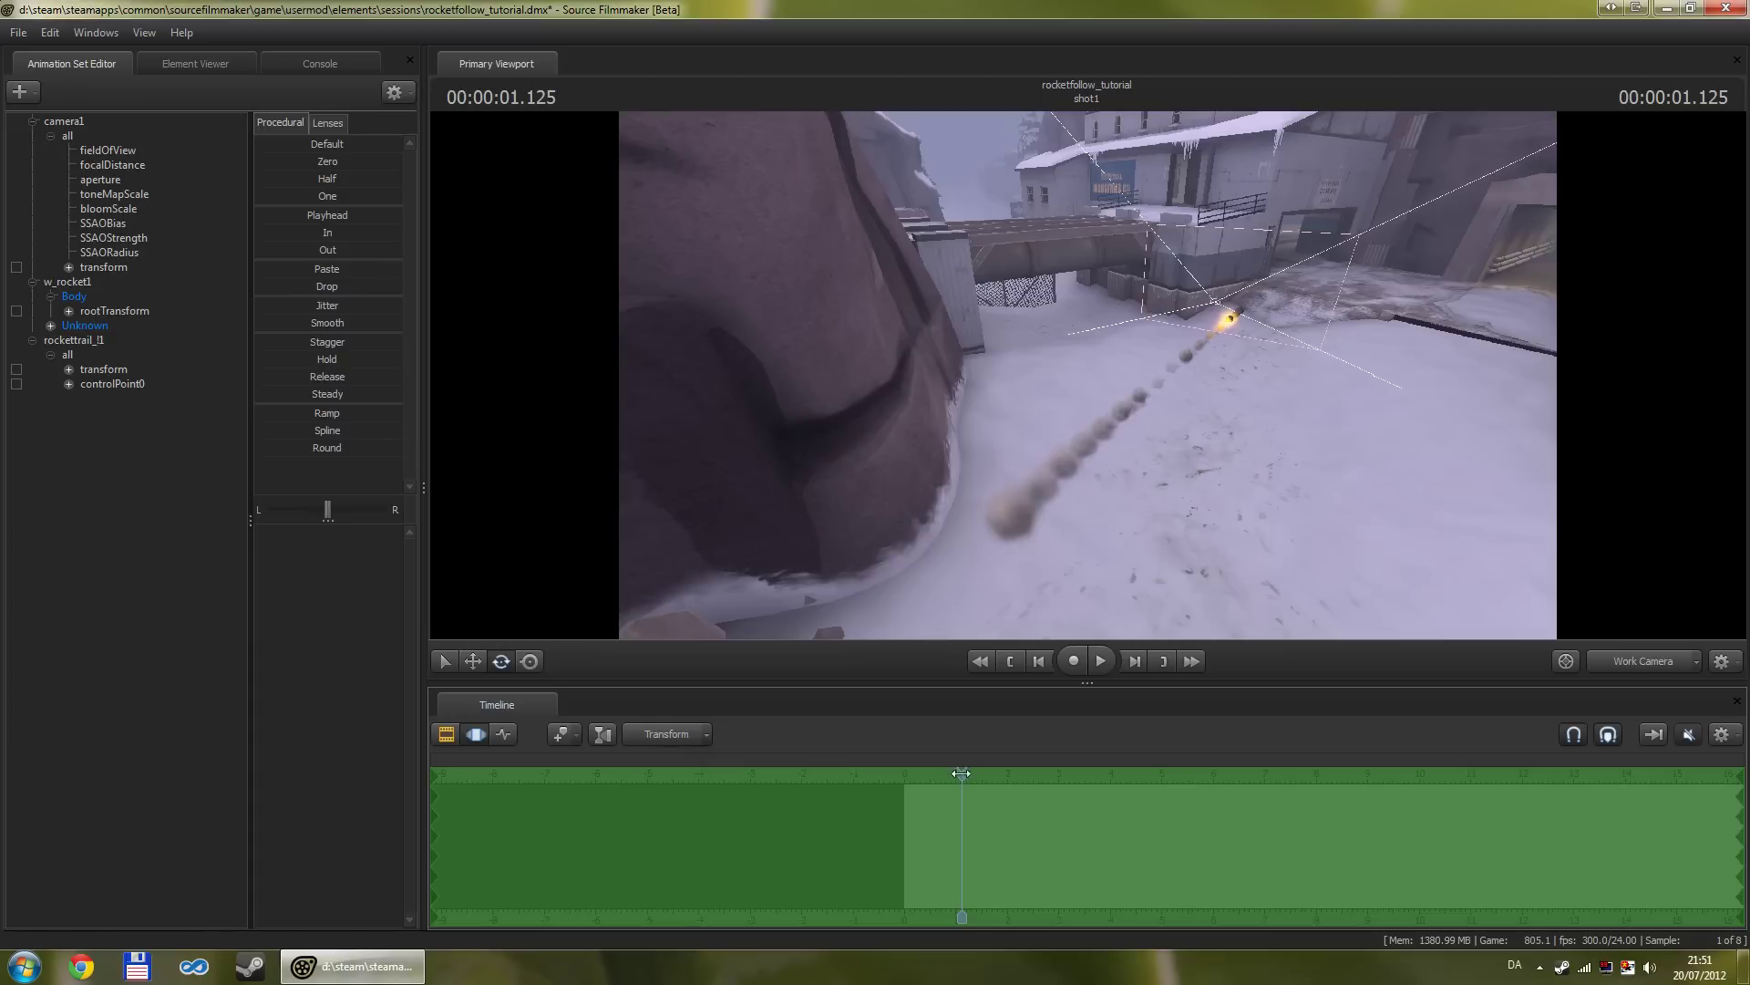
left_click_drag(960, 773, 924, 773)
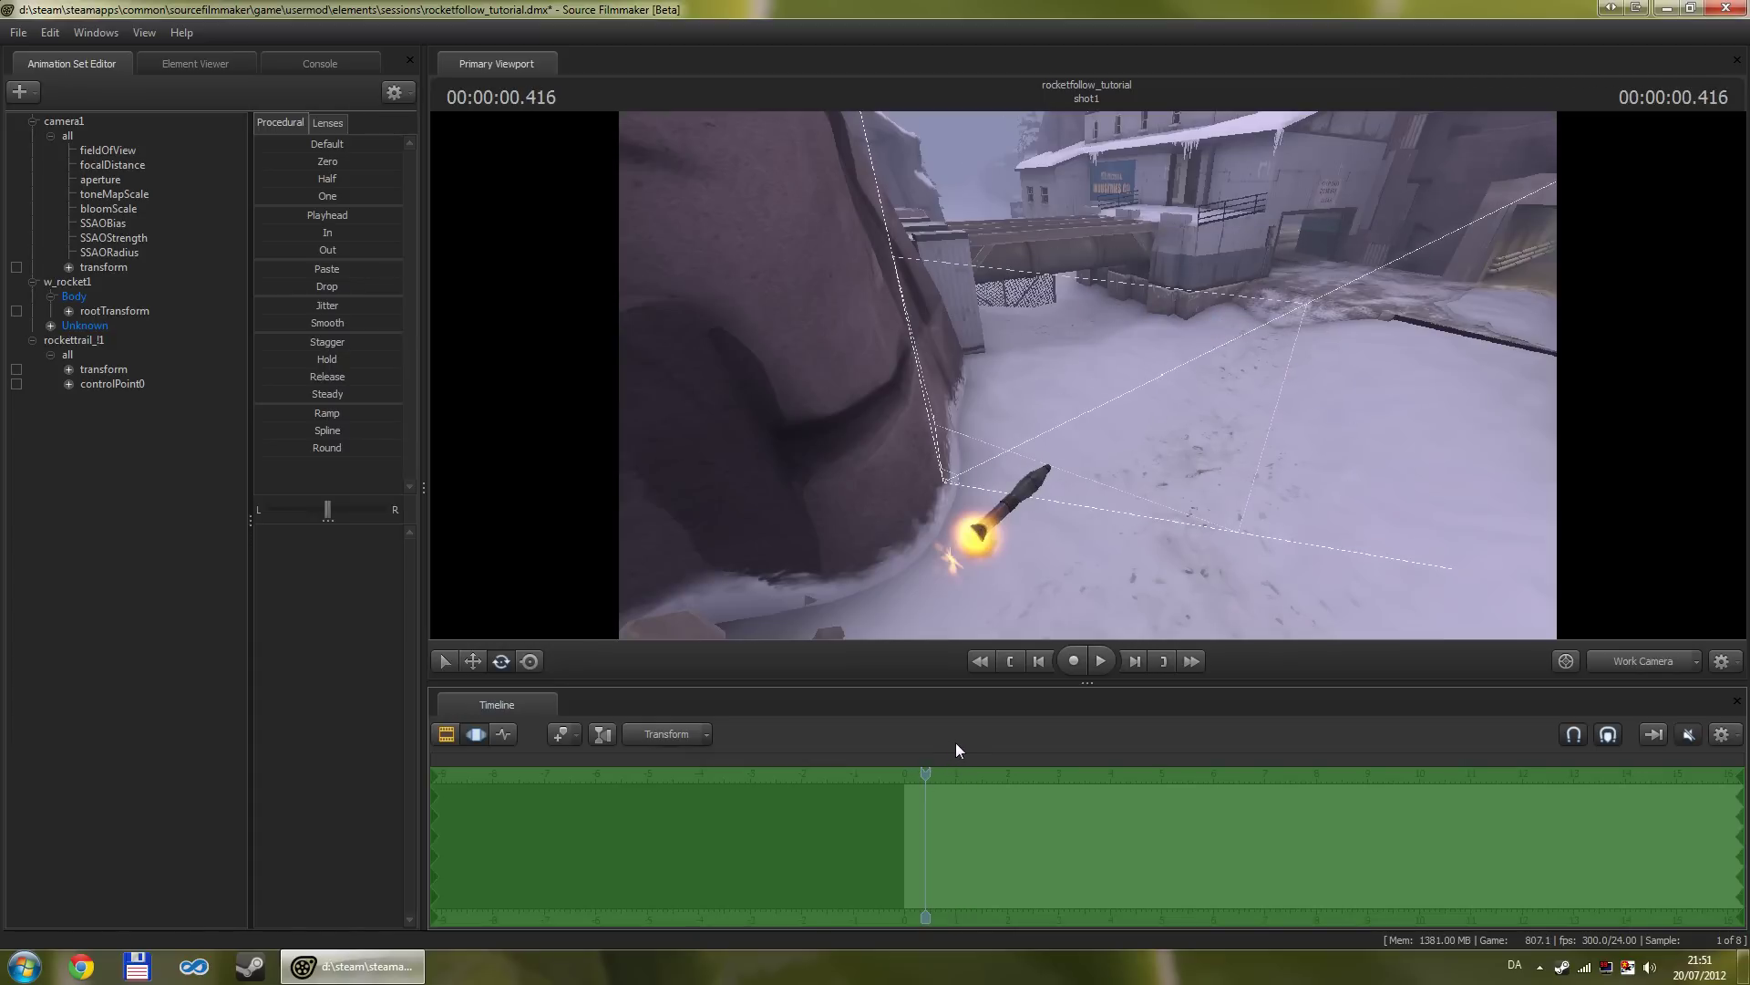
key("Home")
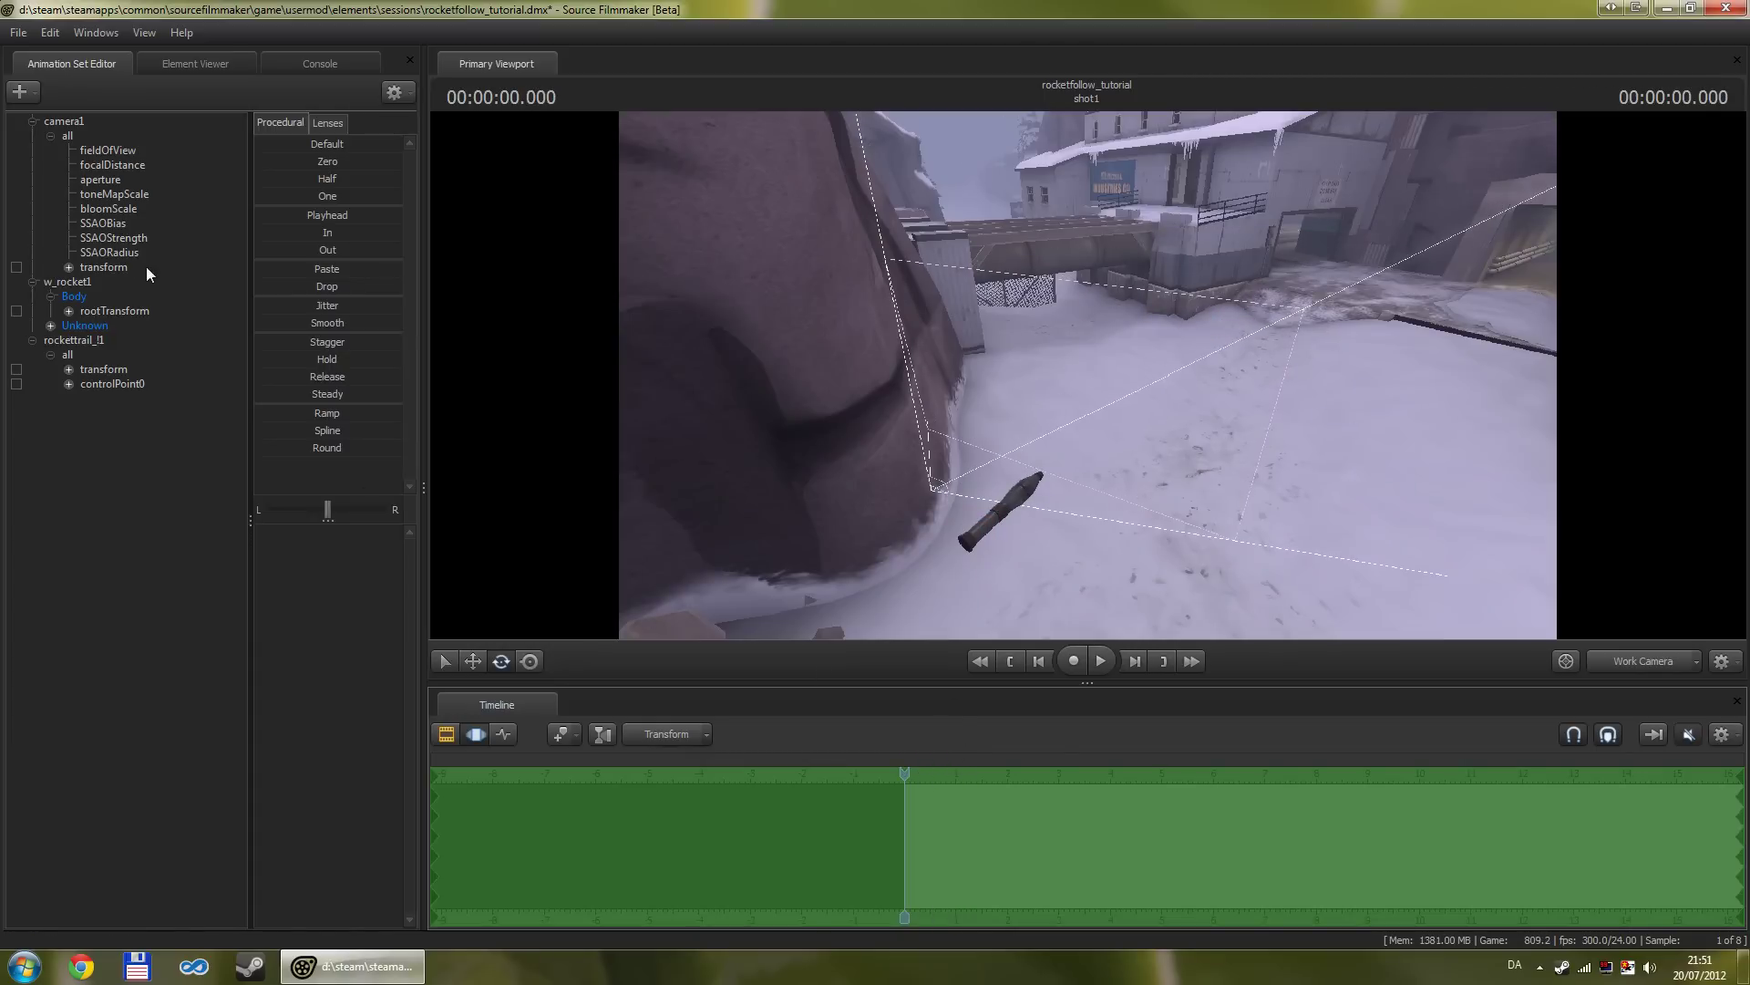
Step: Show camera1's transform curves in the Graph Editor
left_click(103, 266)
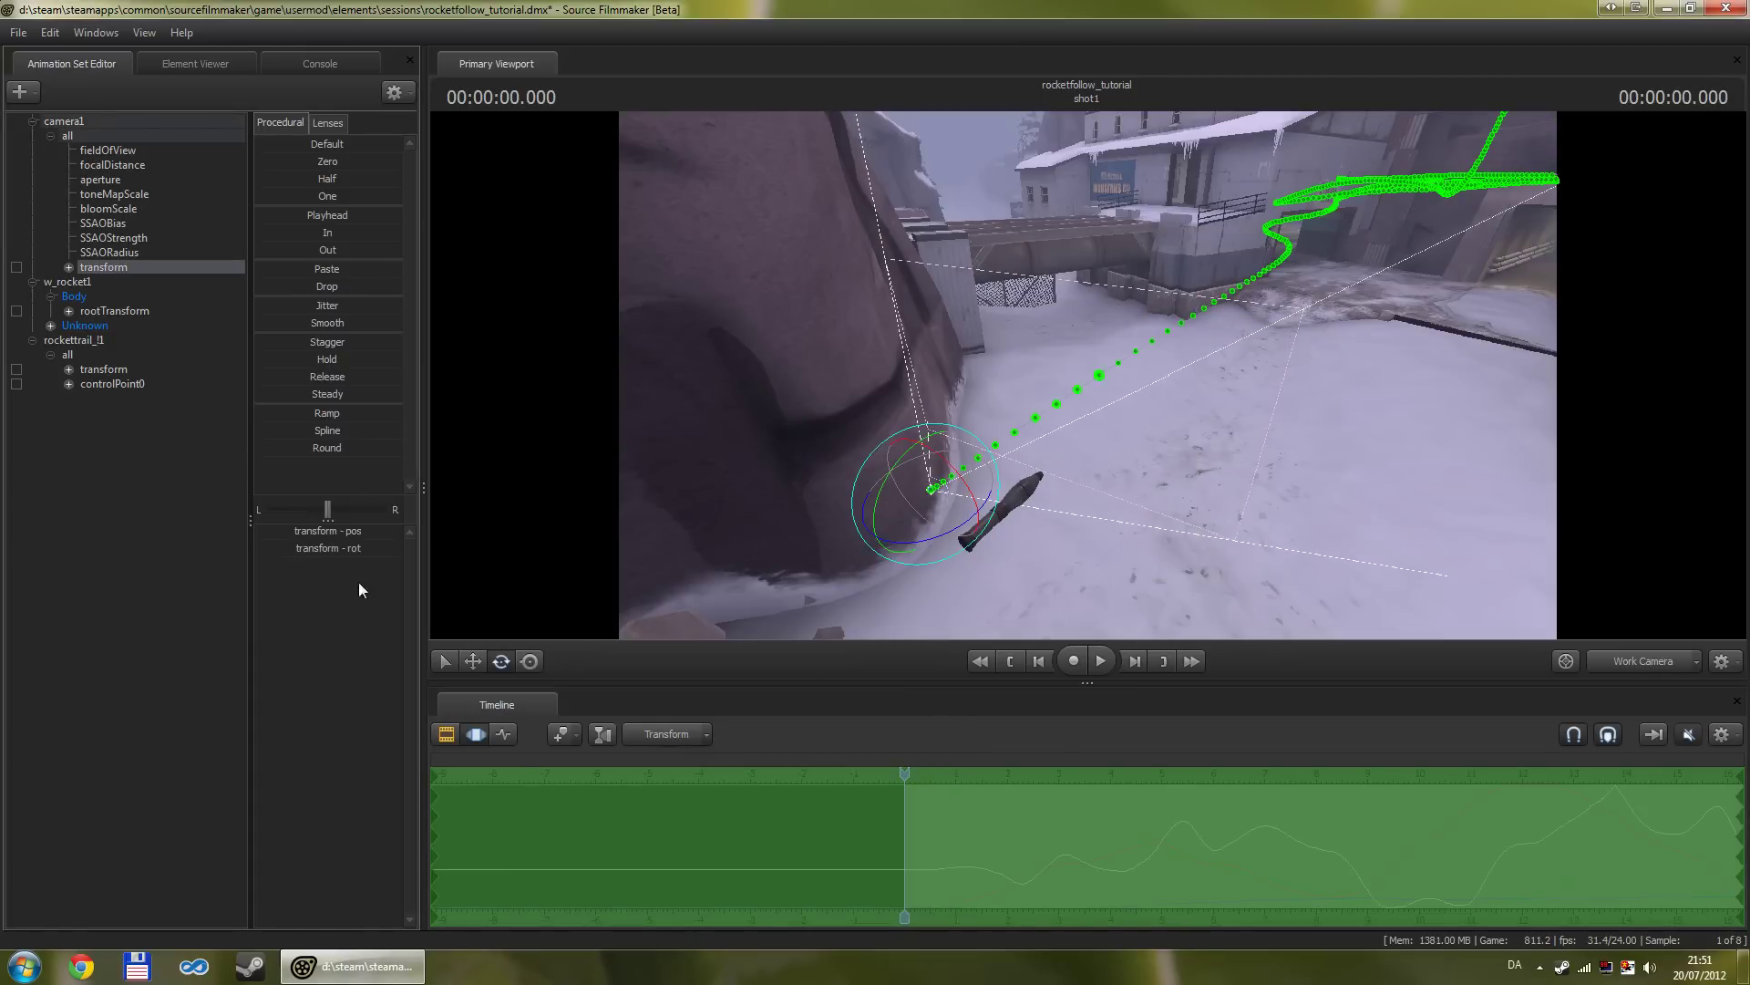
left_click(505, 735)
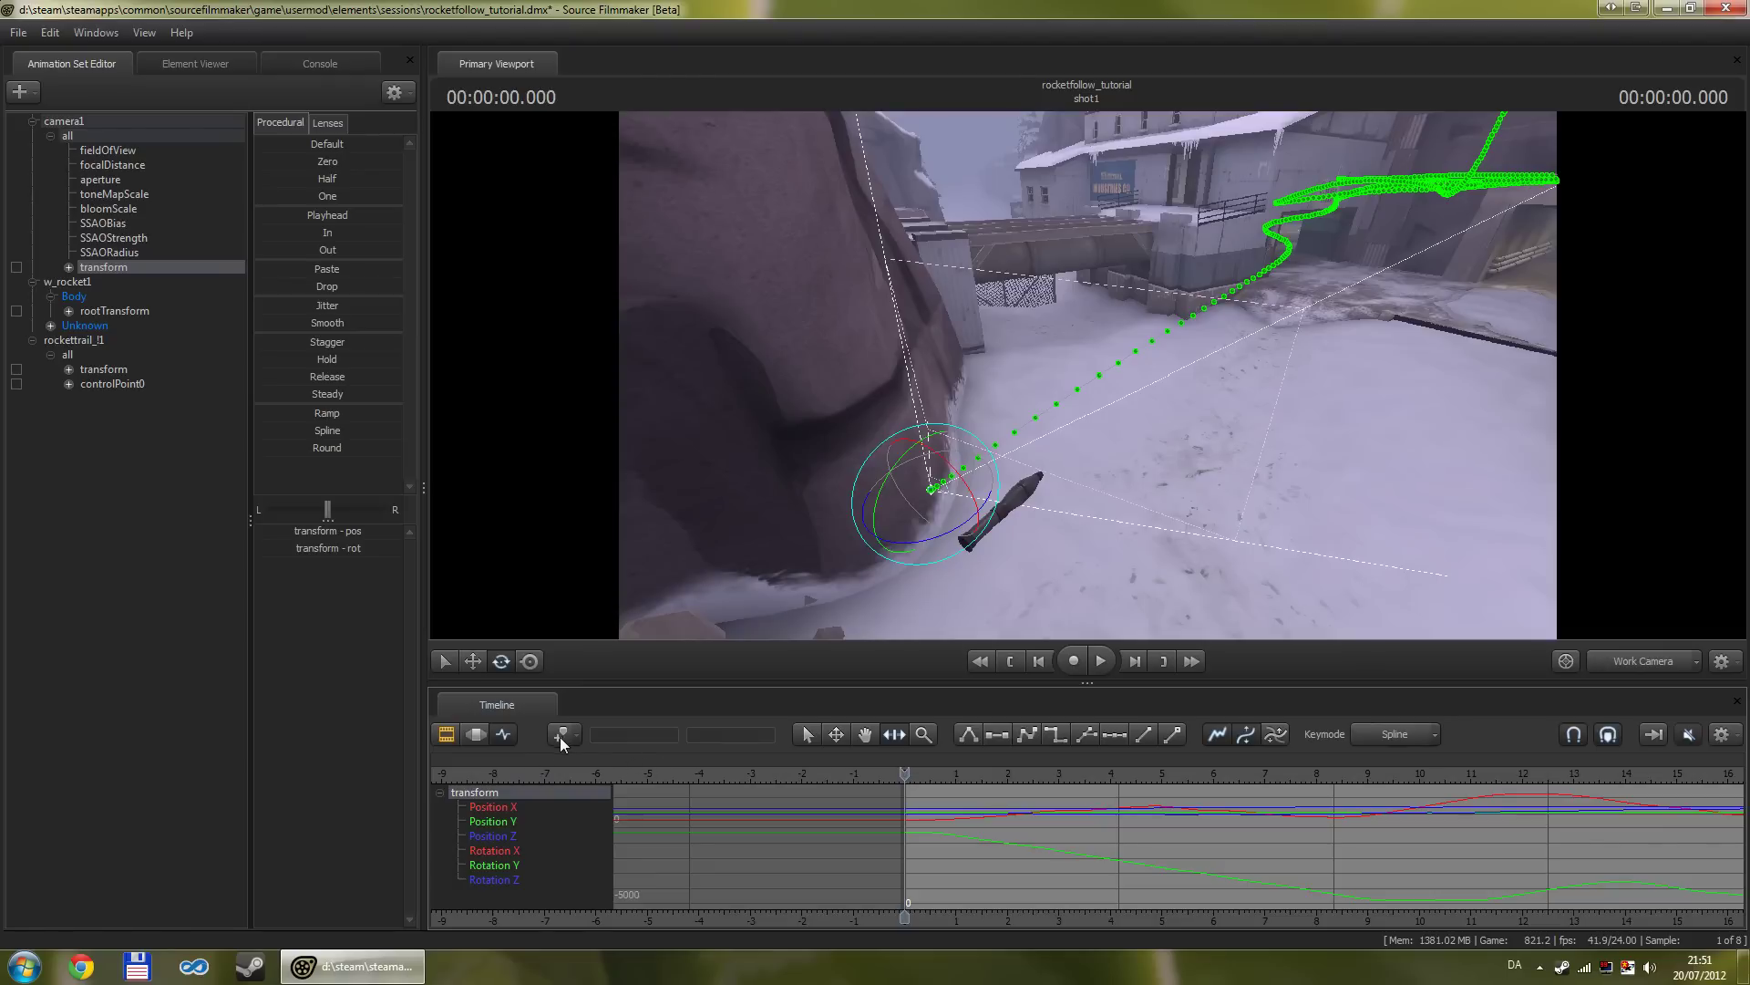
Step: View through camera1 and add keyframe bookmarks to its transform at the shot's start and at frame 707, the end of the flight
left_click_drag(1037, 915, 547, 895)
scroll(538, 894, "down", 6)
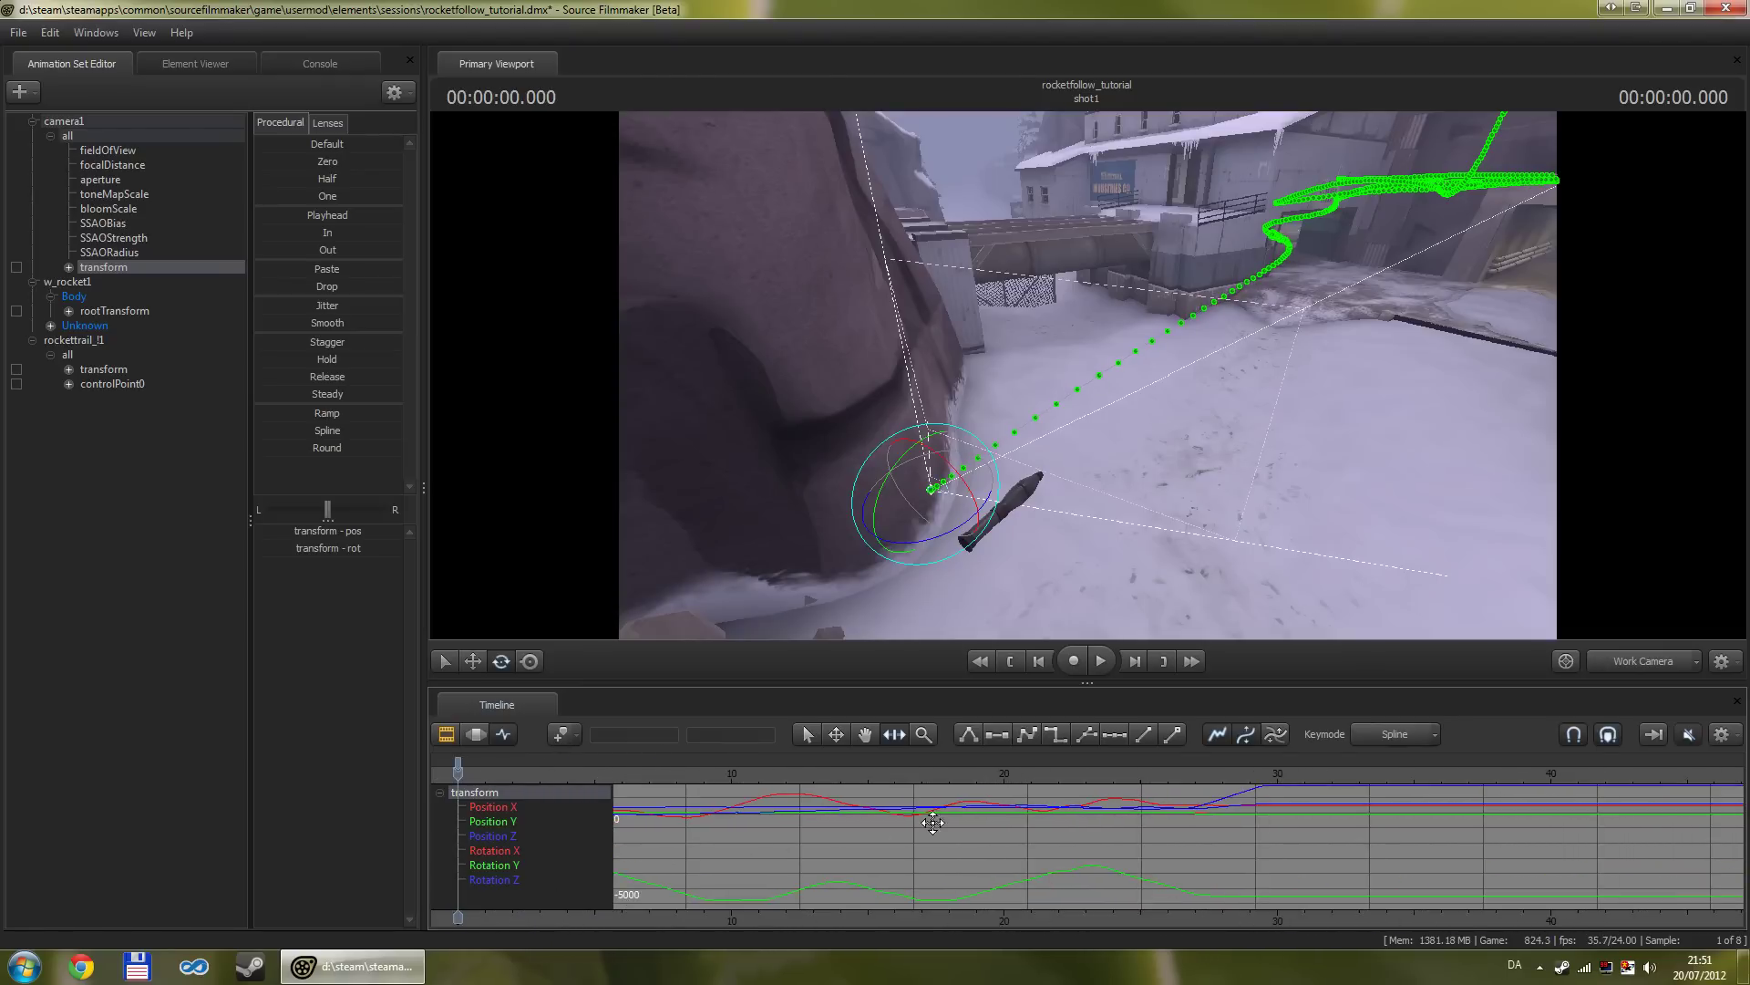
left_click(1257, 773)
left_click(1564, 661)
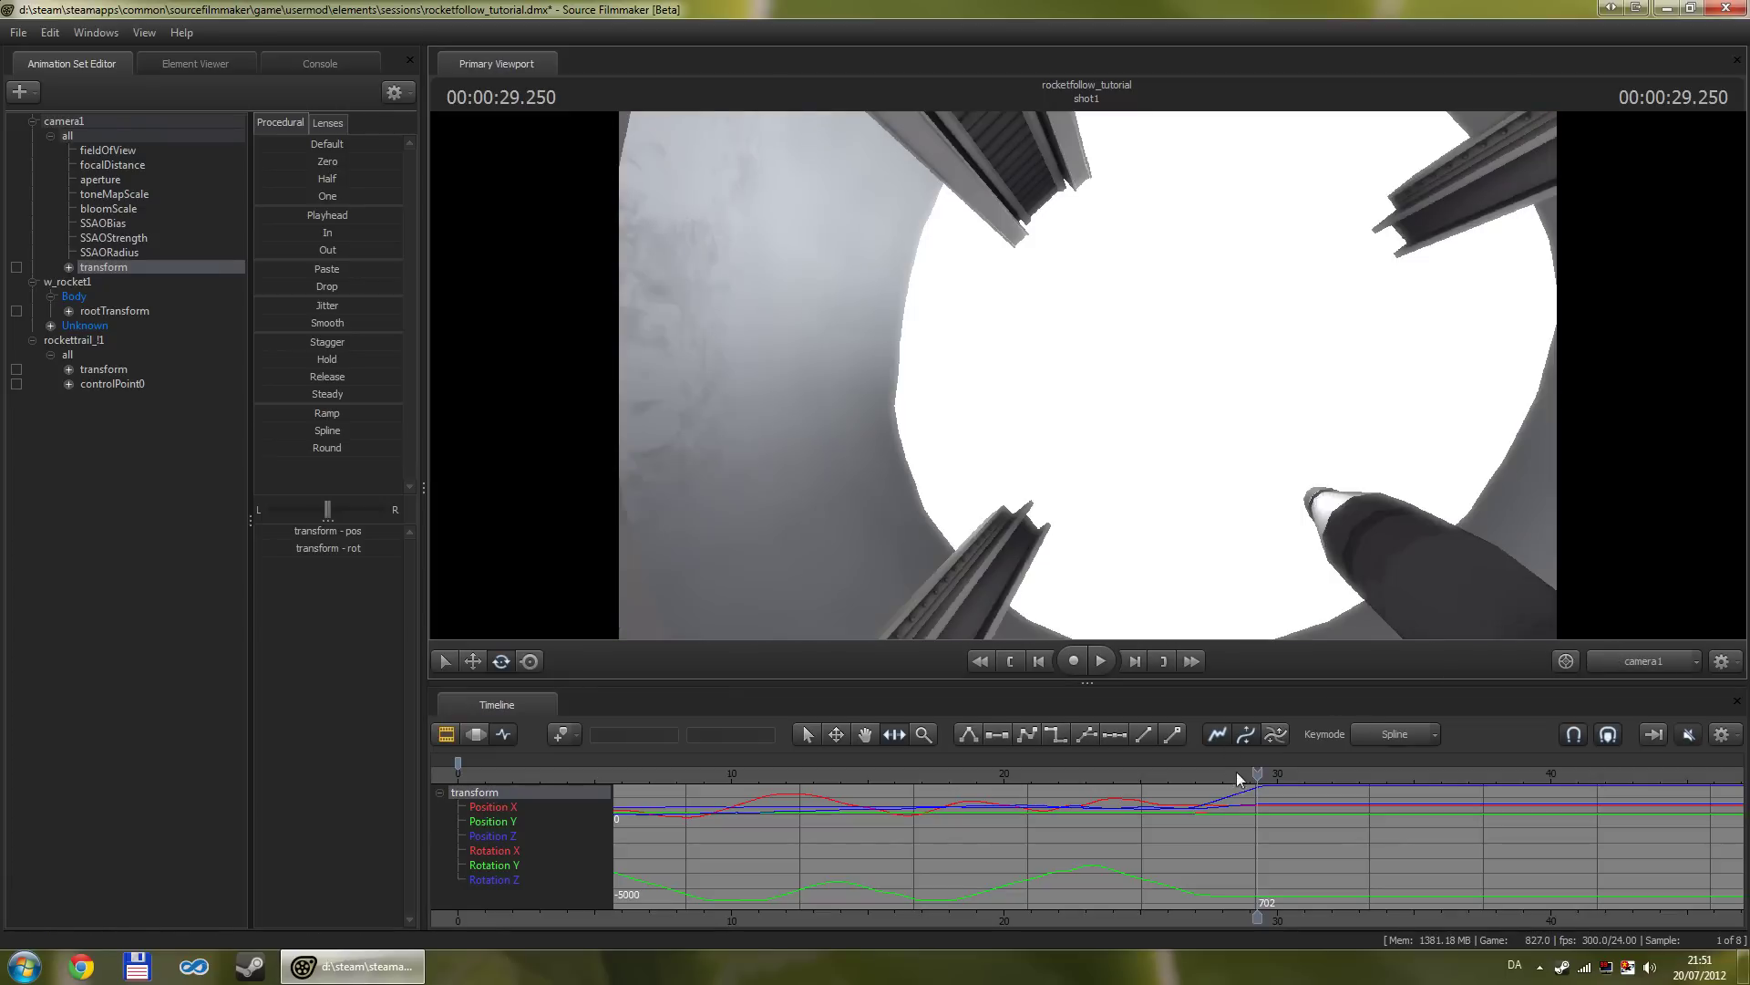
left_click_drag(1256, 771, 1274, 774)
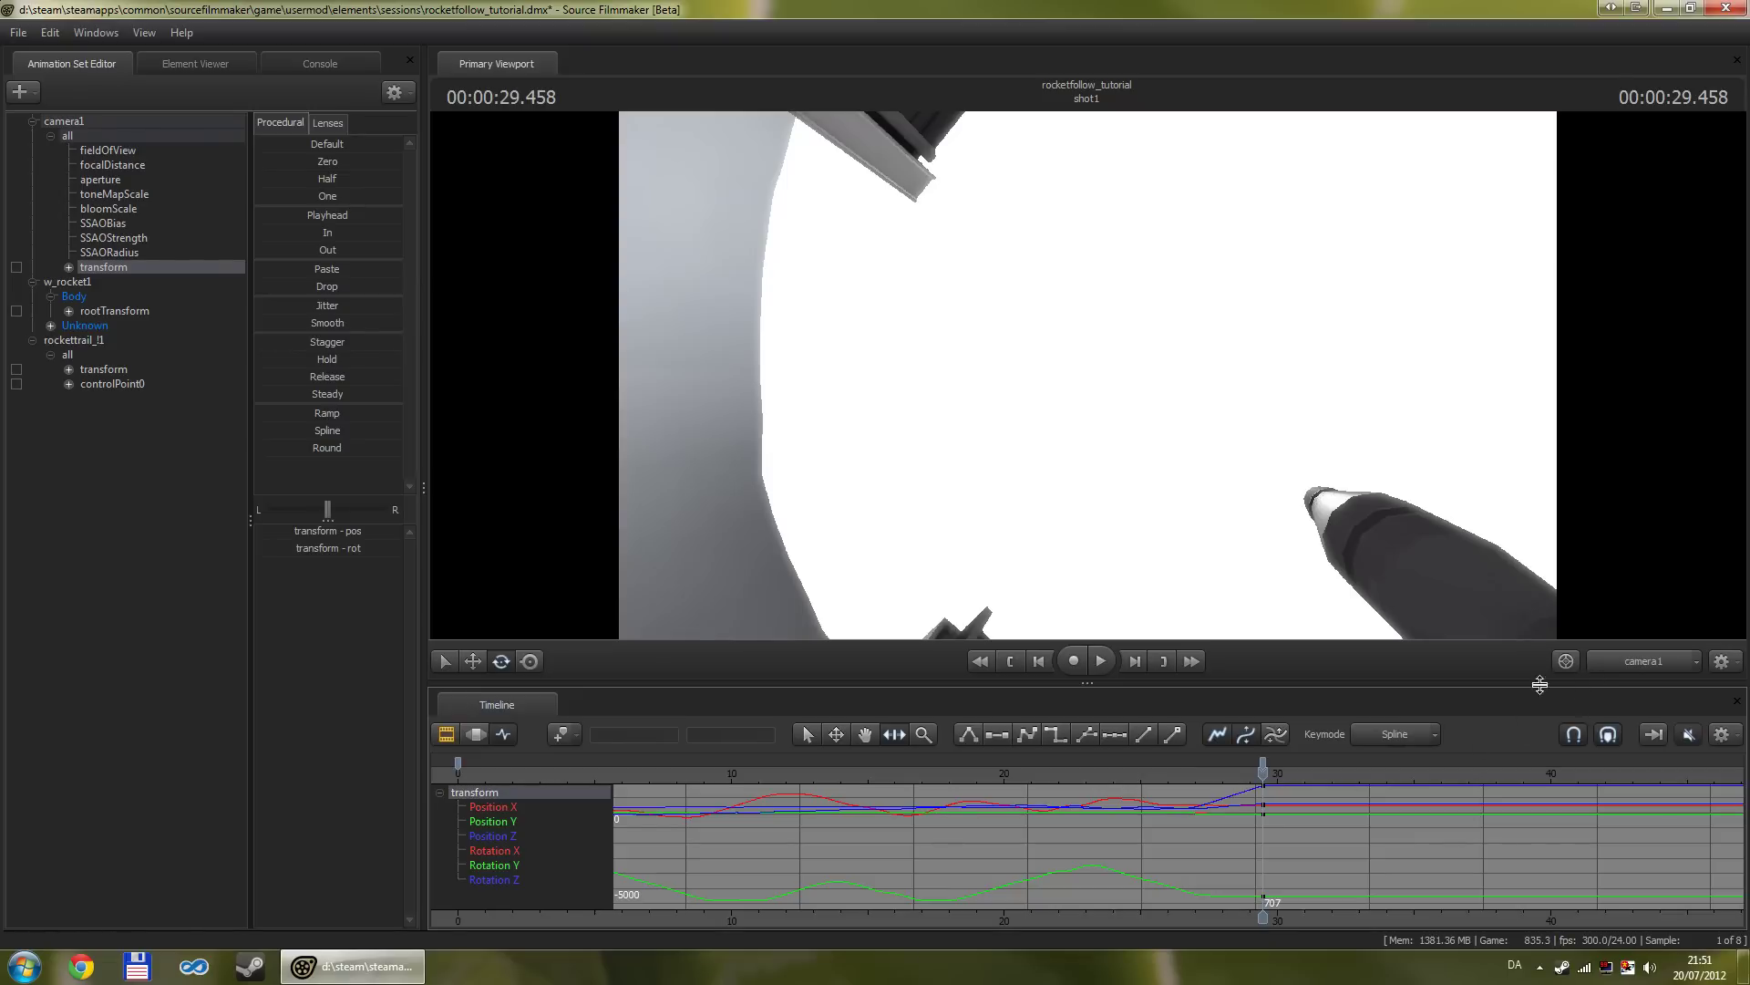
Step: Switch to the work camera, scrub the shot back to 1.875 s to check camera1 along its path, and return to camera1
left_click(1648, 662, "ctrl")
left_click(1131, 773)
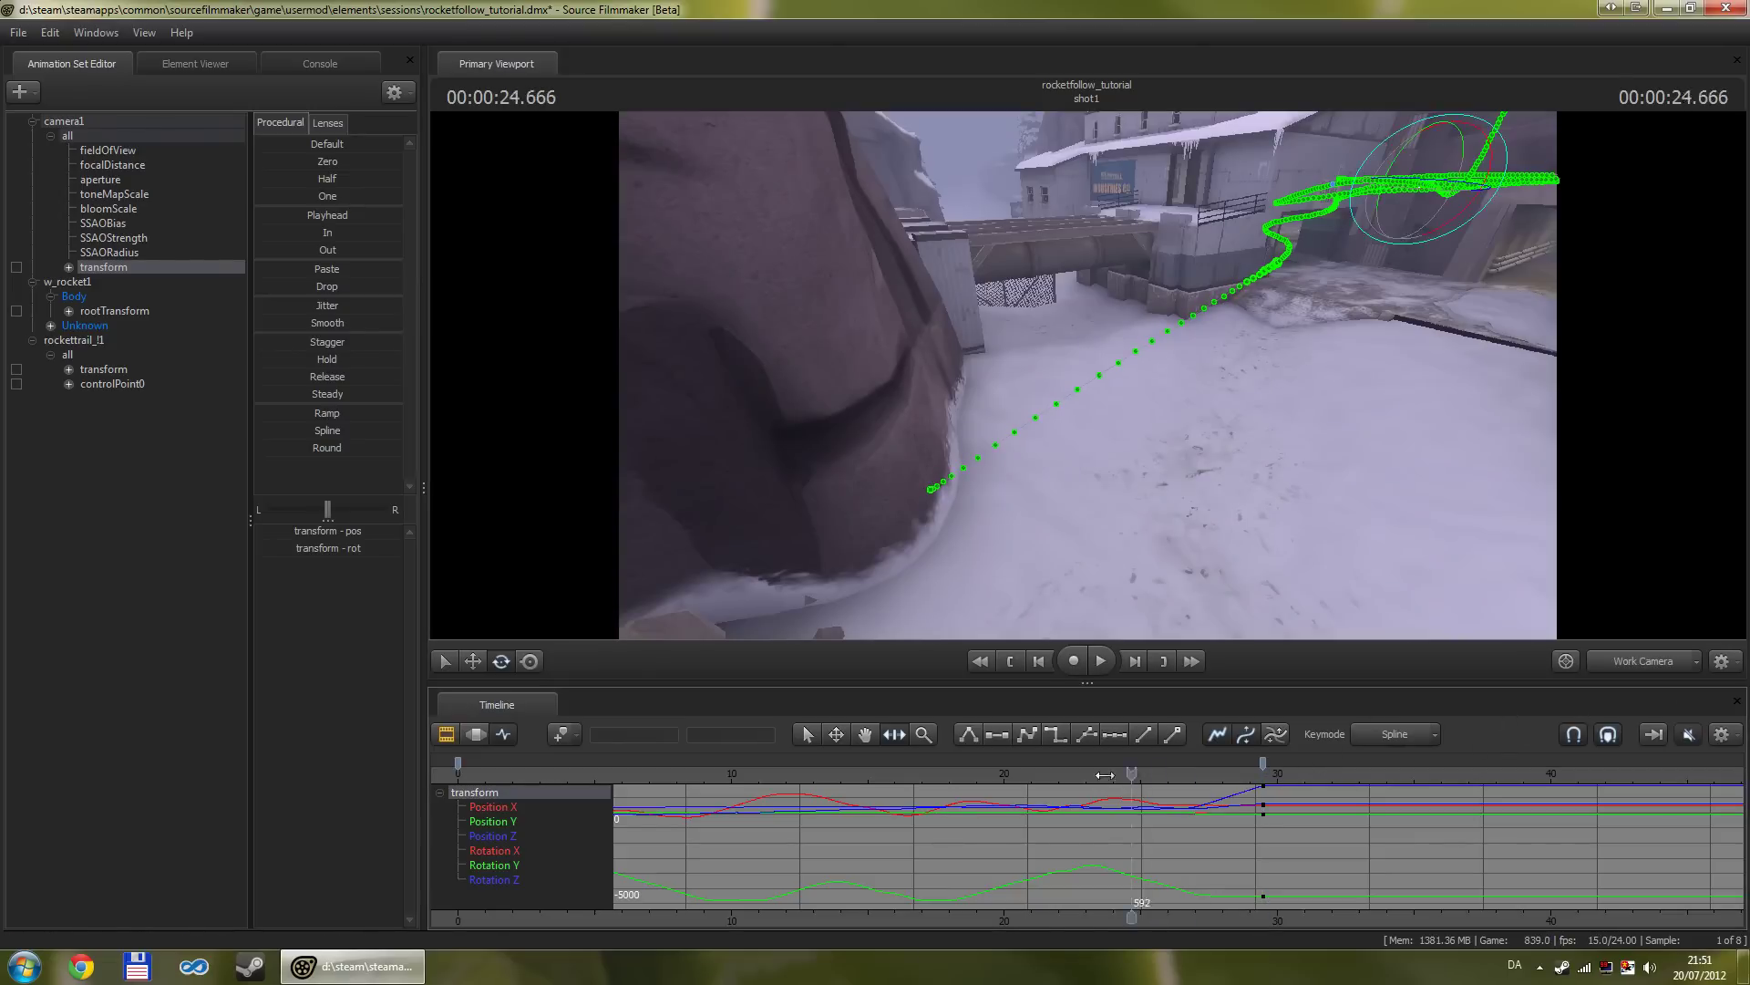
left_click_drag(1104, 774, 715, 798)
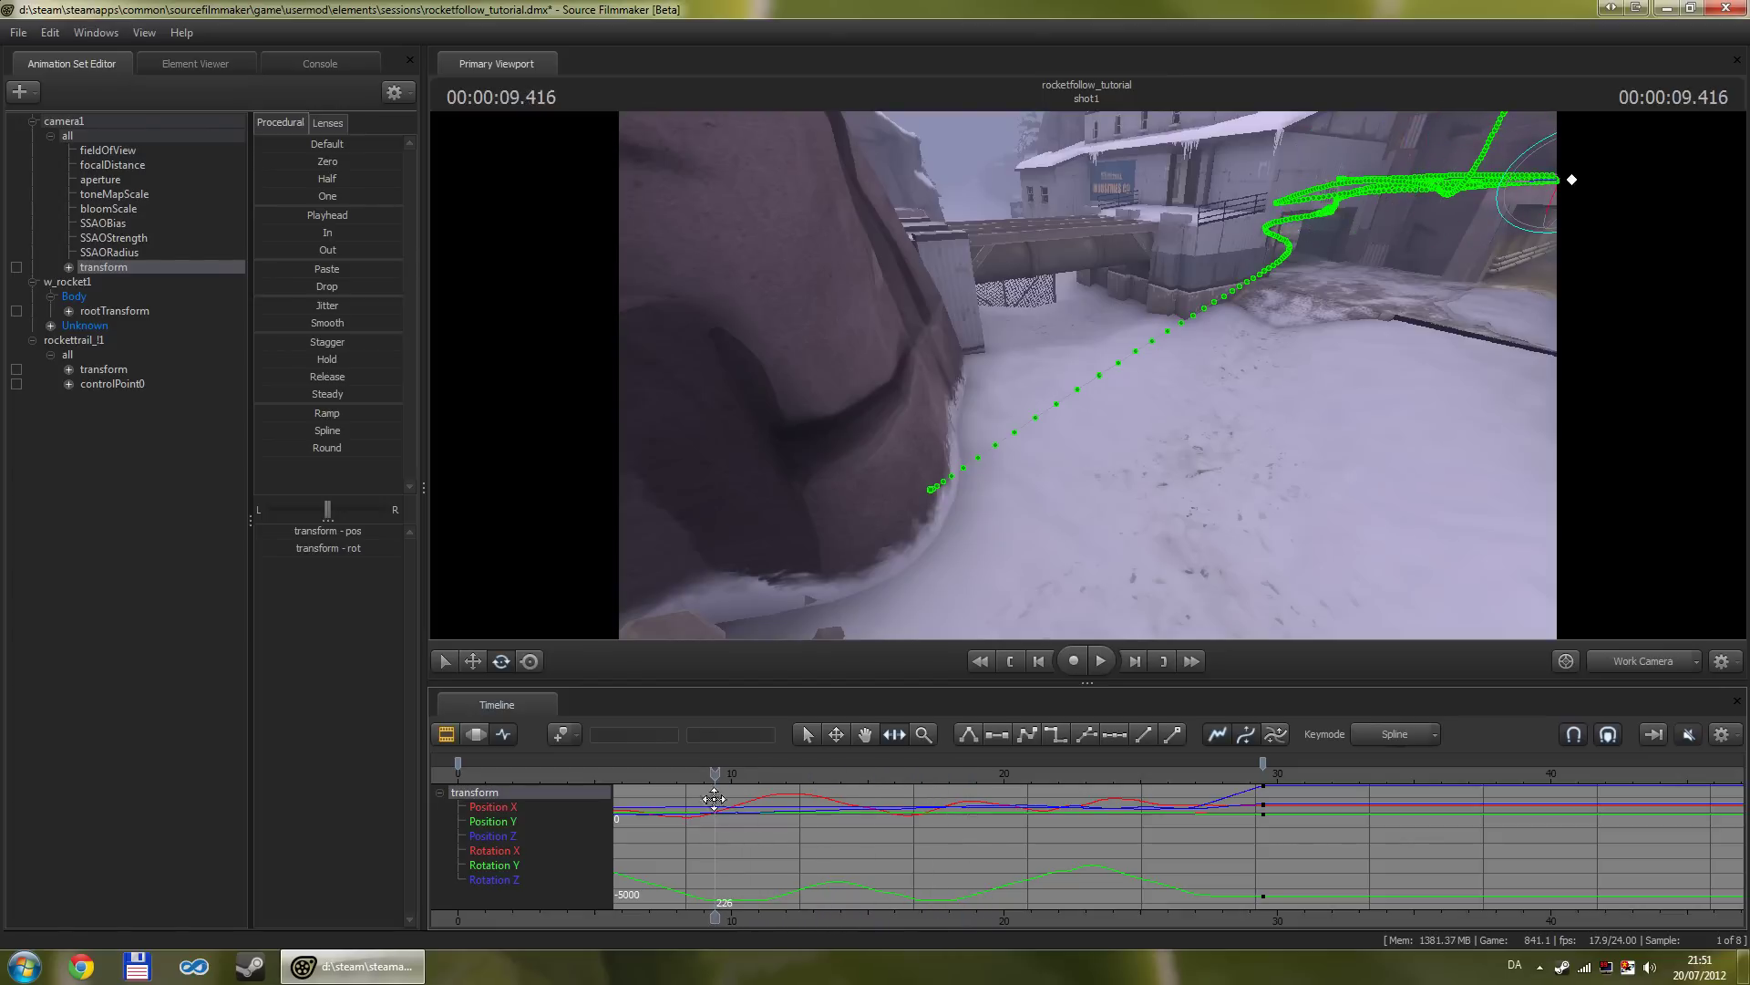
left_click_drag(752, 927, 1142, 927)
left_click(1041, 773)
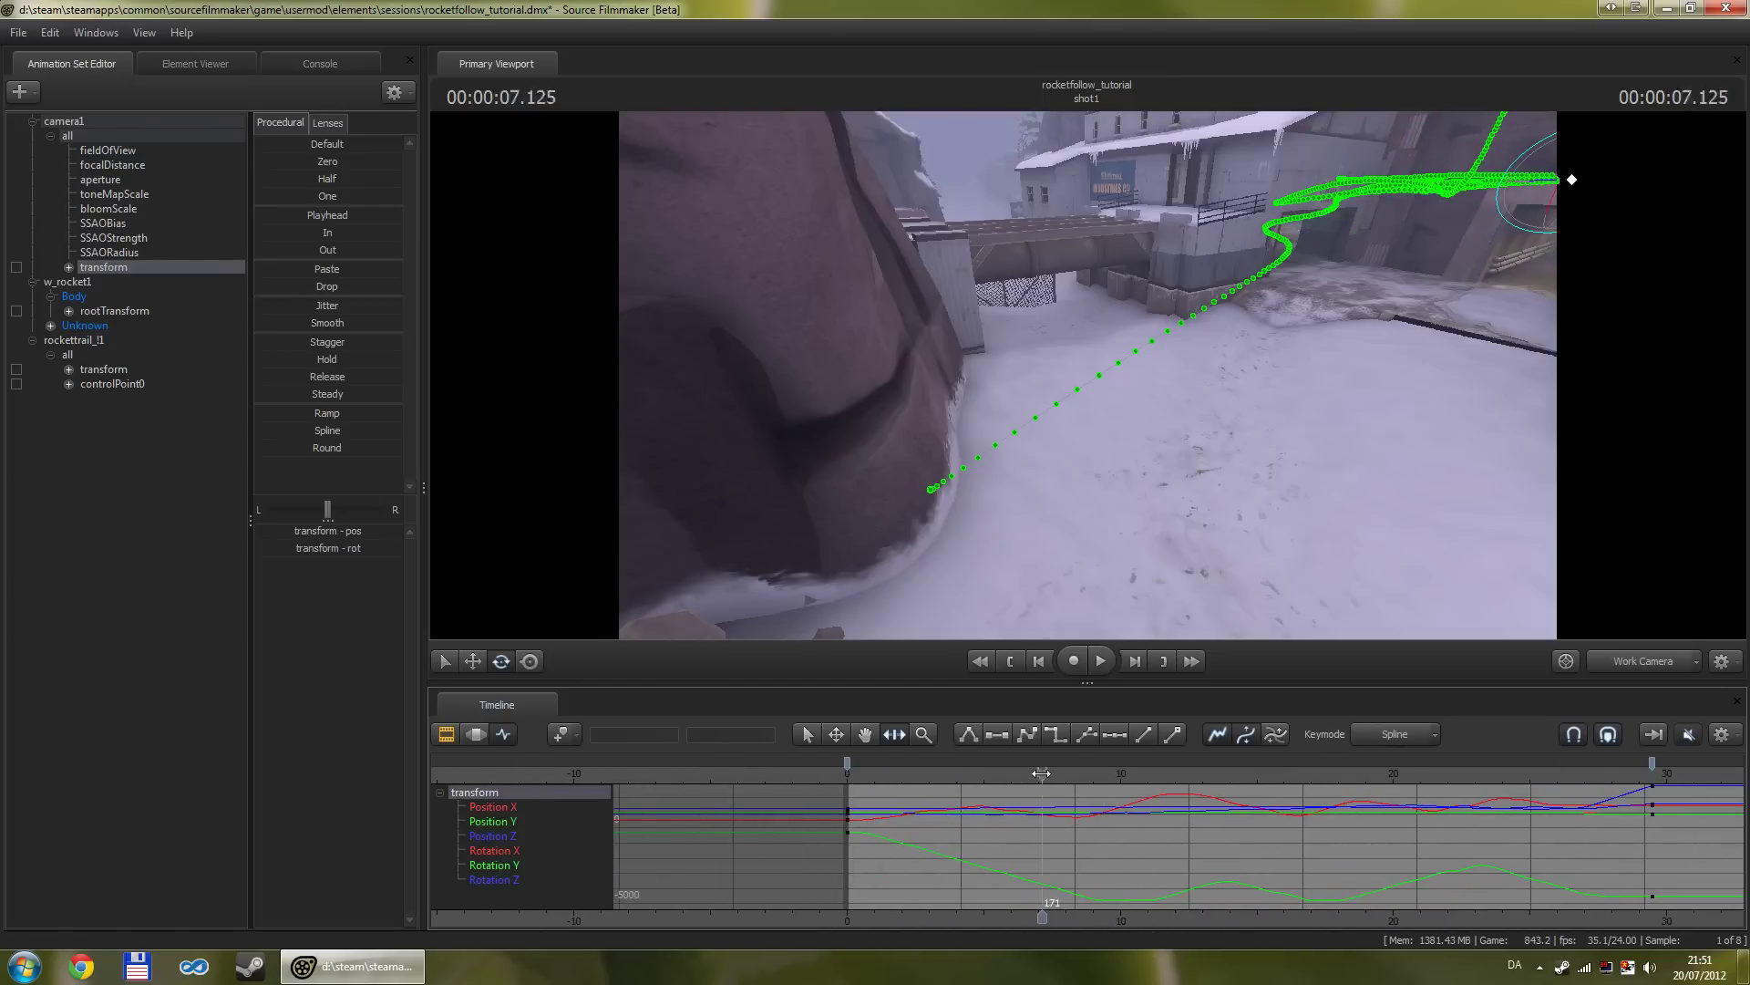
left_click_drag(1041, 773, 899, 786)
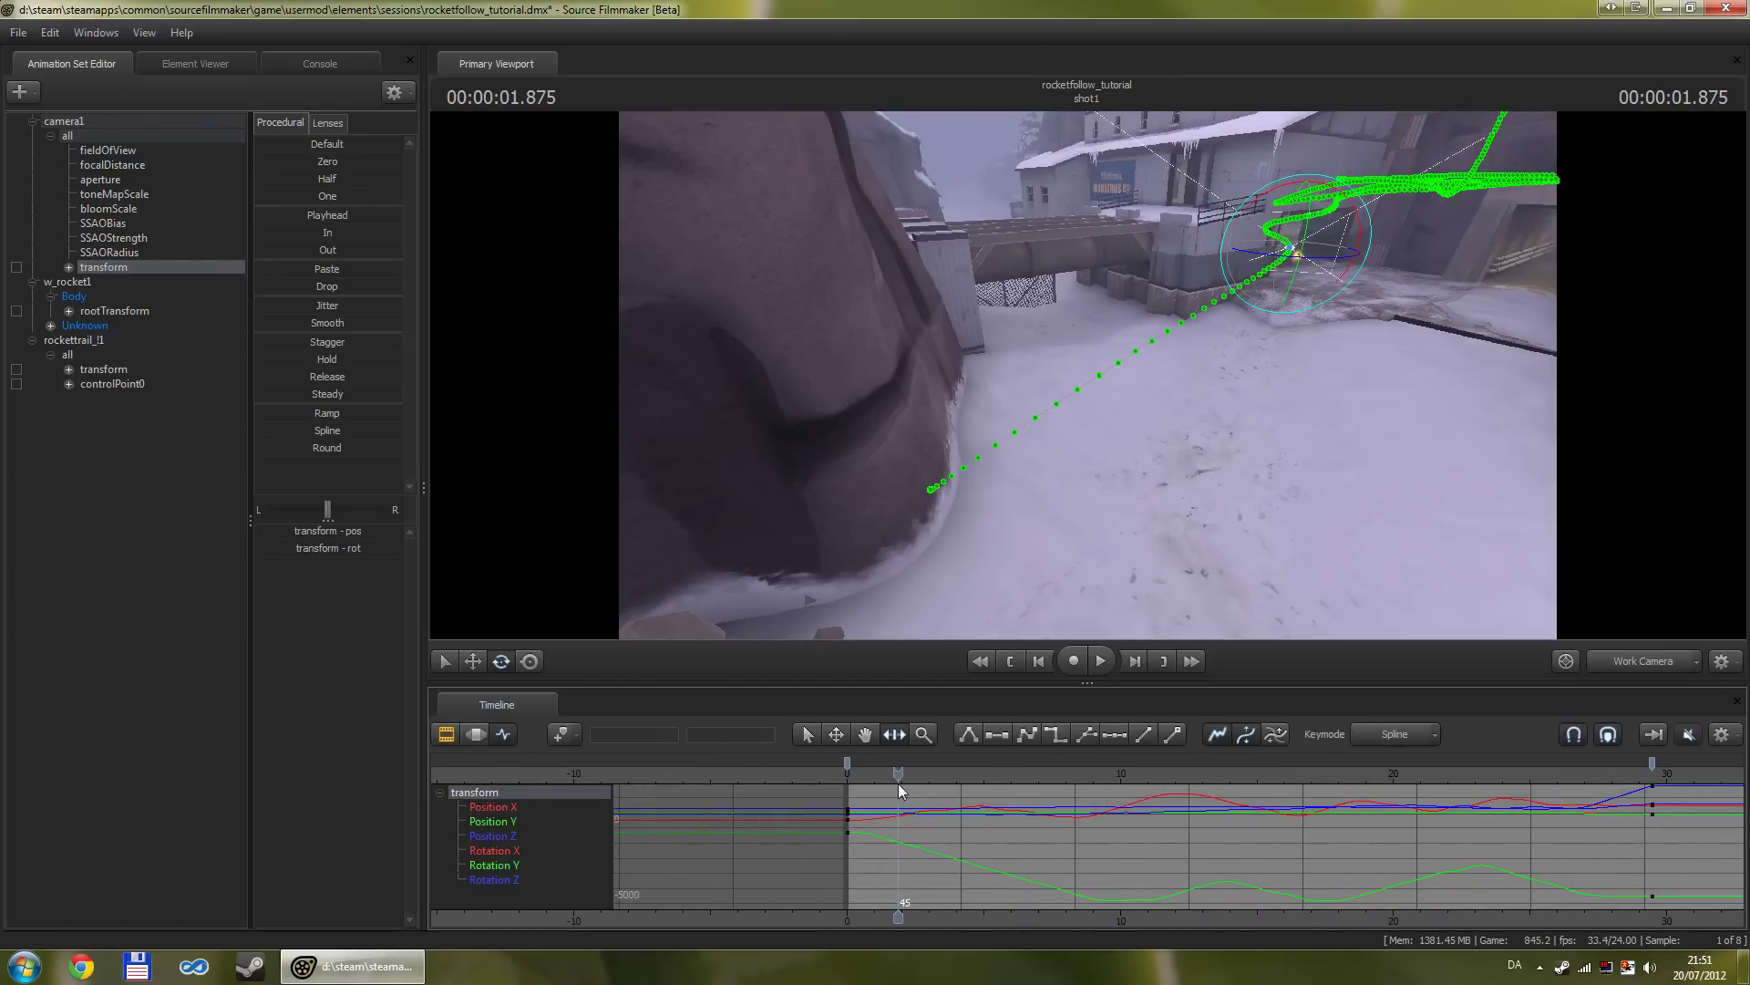
left_click(1613, 662)
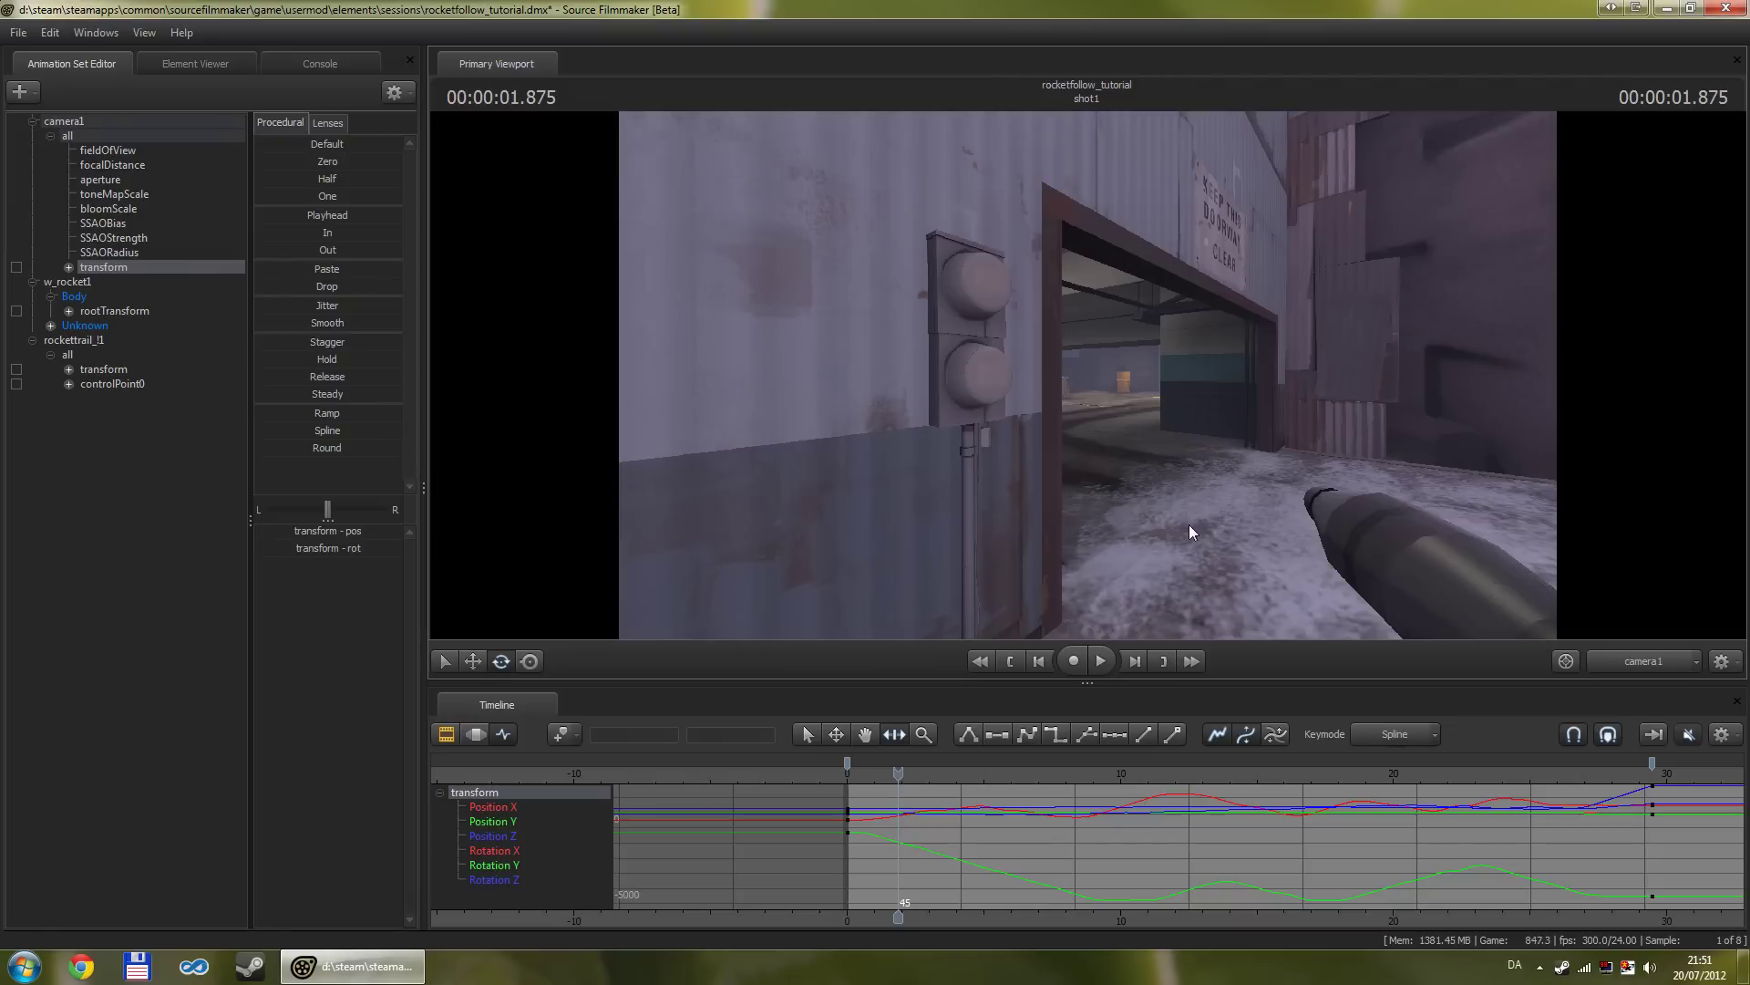
Step: Select both the start and end bookmarks on camera1's transform and shift them 6 frames forward in time
left_click(846, 762)
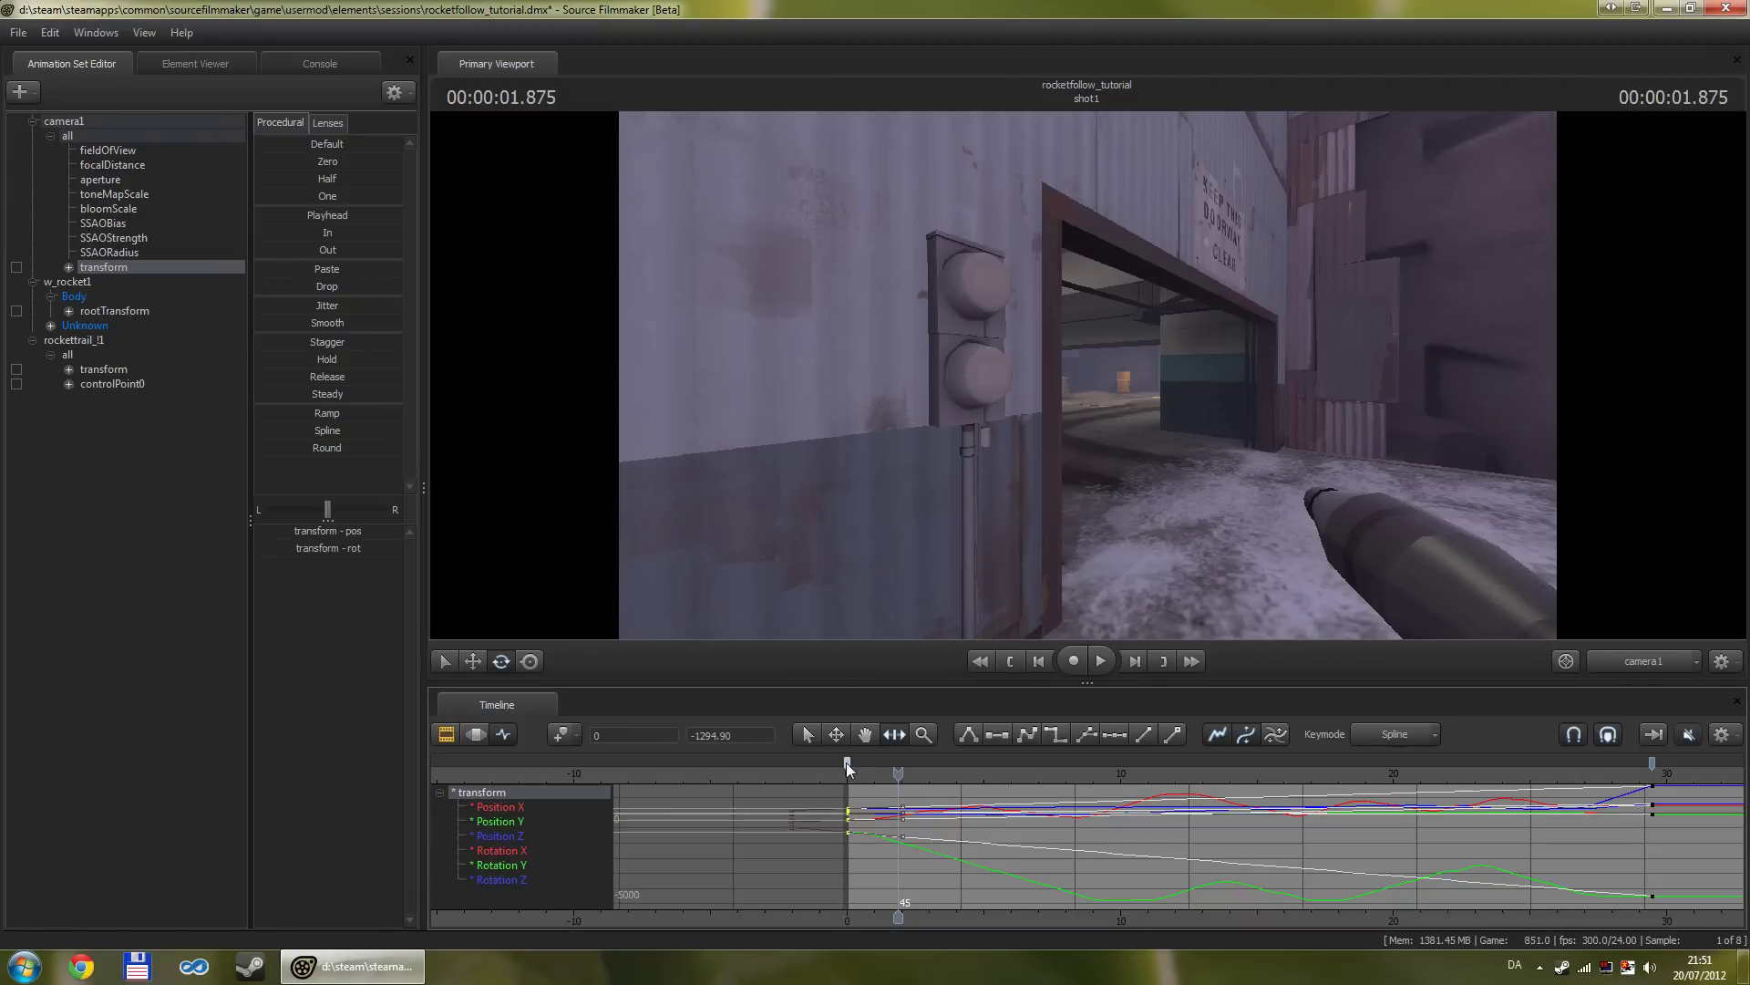
left_click(1652, 760, "ctrl")
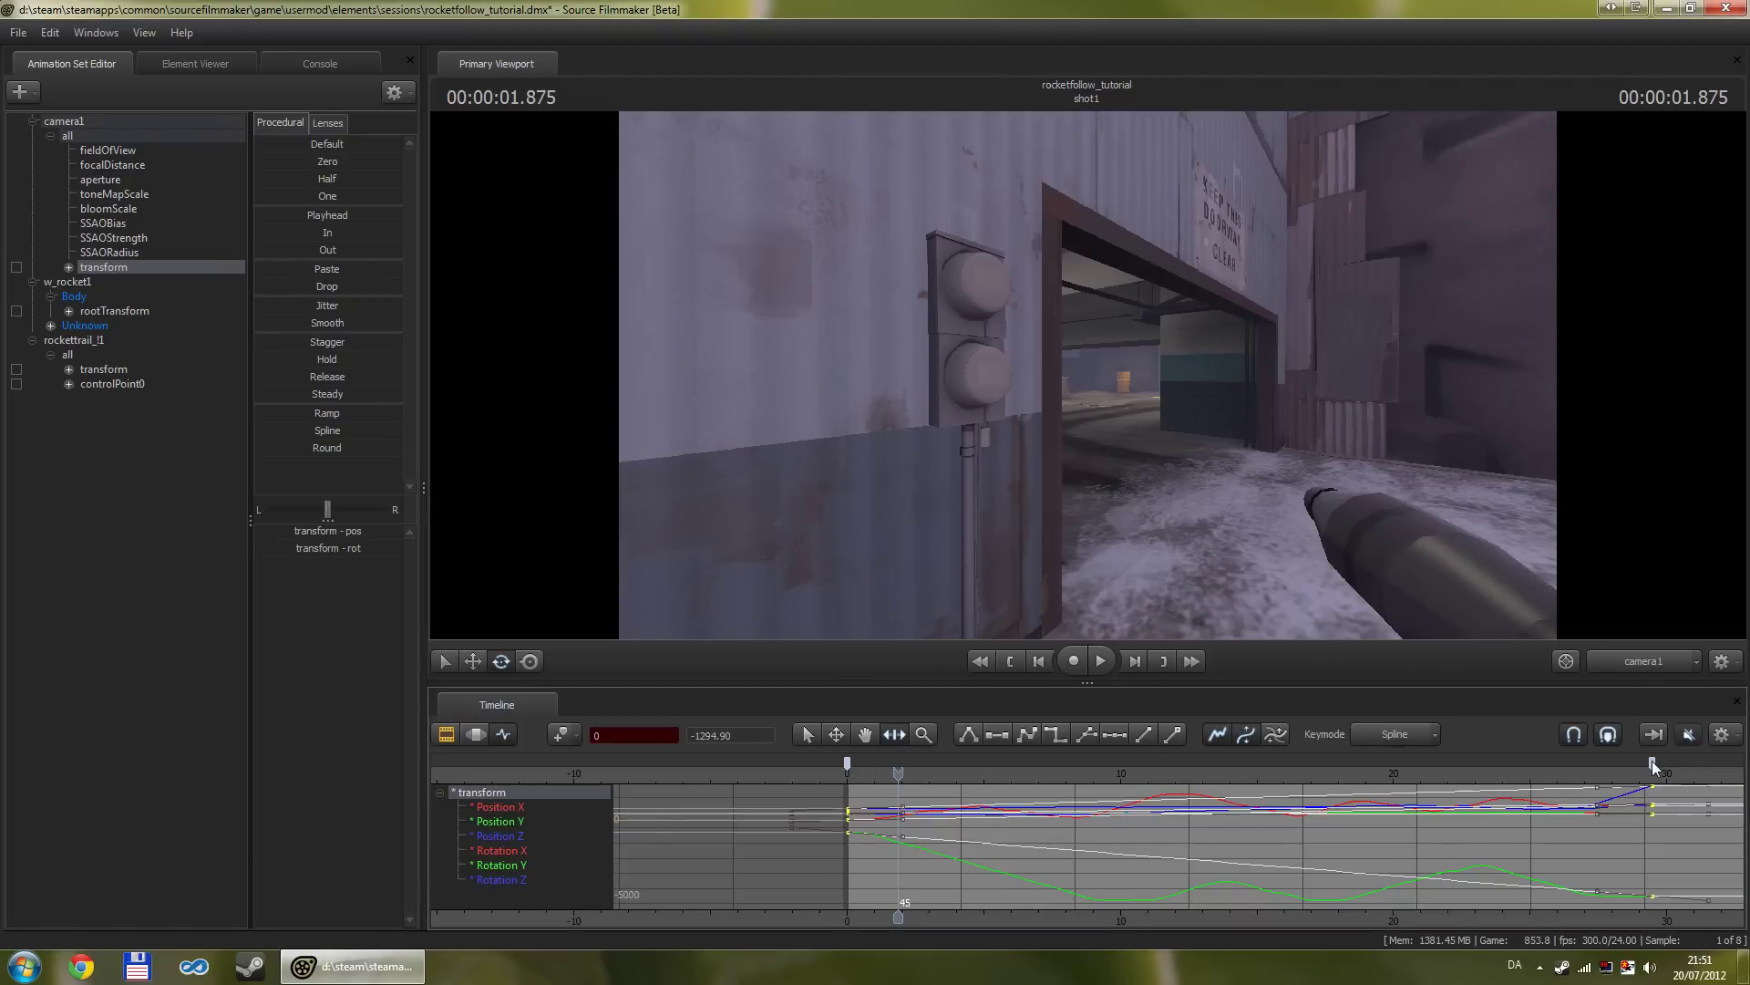
left_click(899, 775)
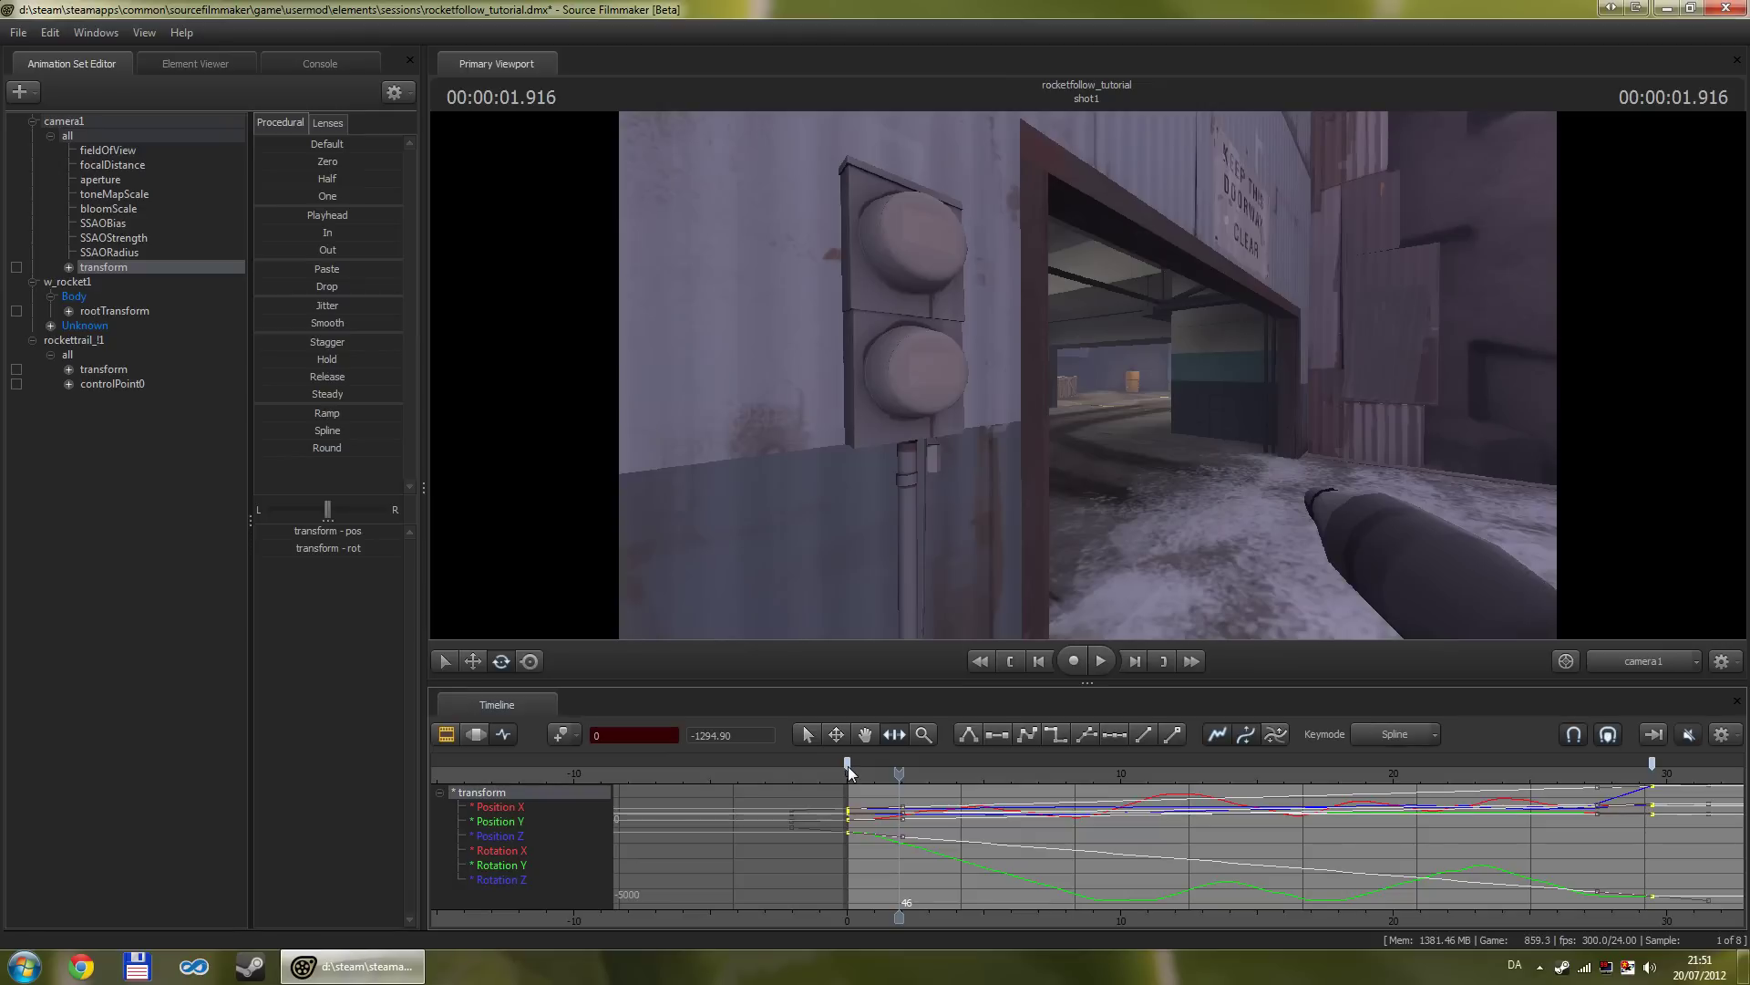
left_click_drag(847, 770, 854, 763)
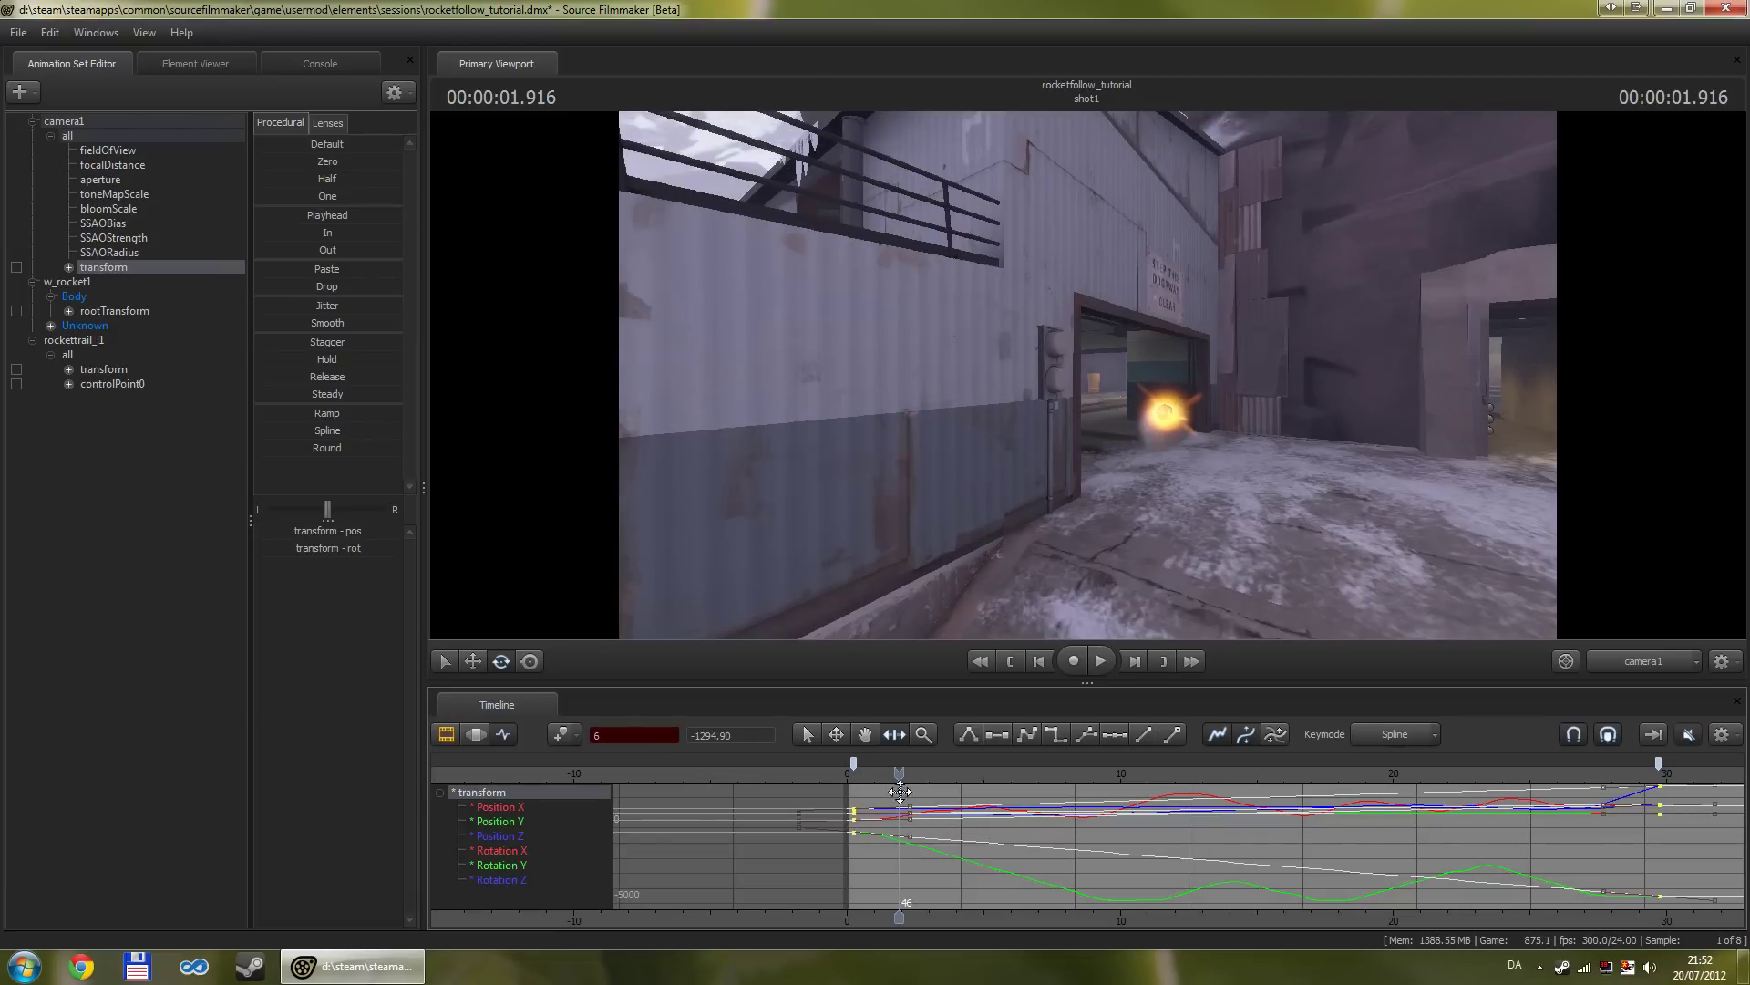
Step: Show the Clip Editor, play the shot through camera1 to examine the delayed follow, and return the playhead to the start
left_click(463, 730)
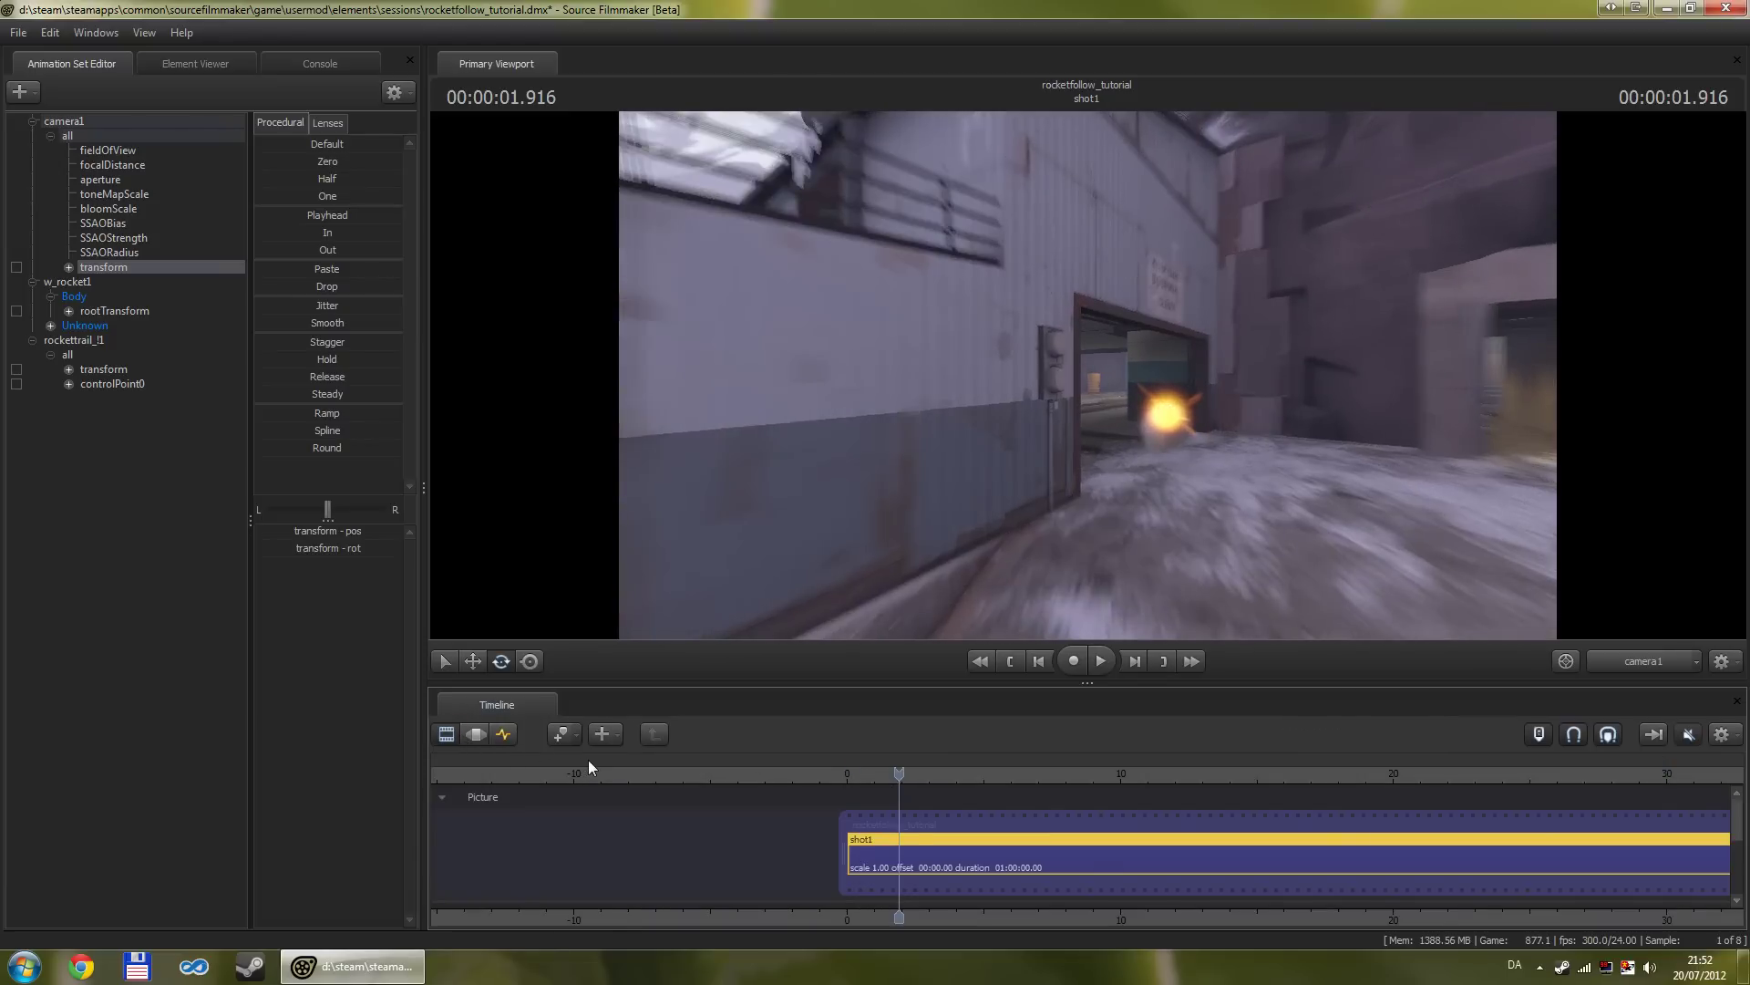
key("space")
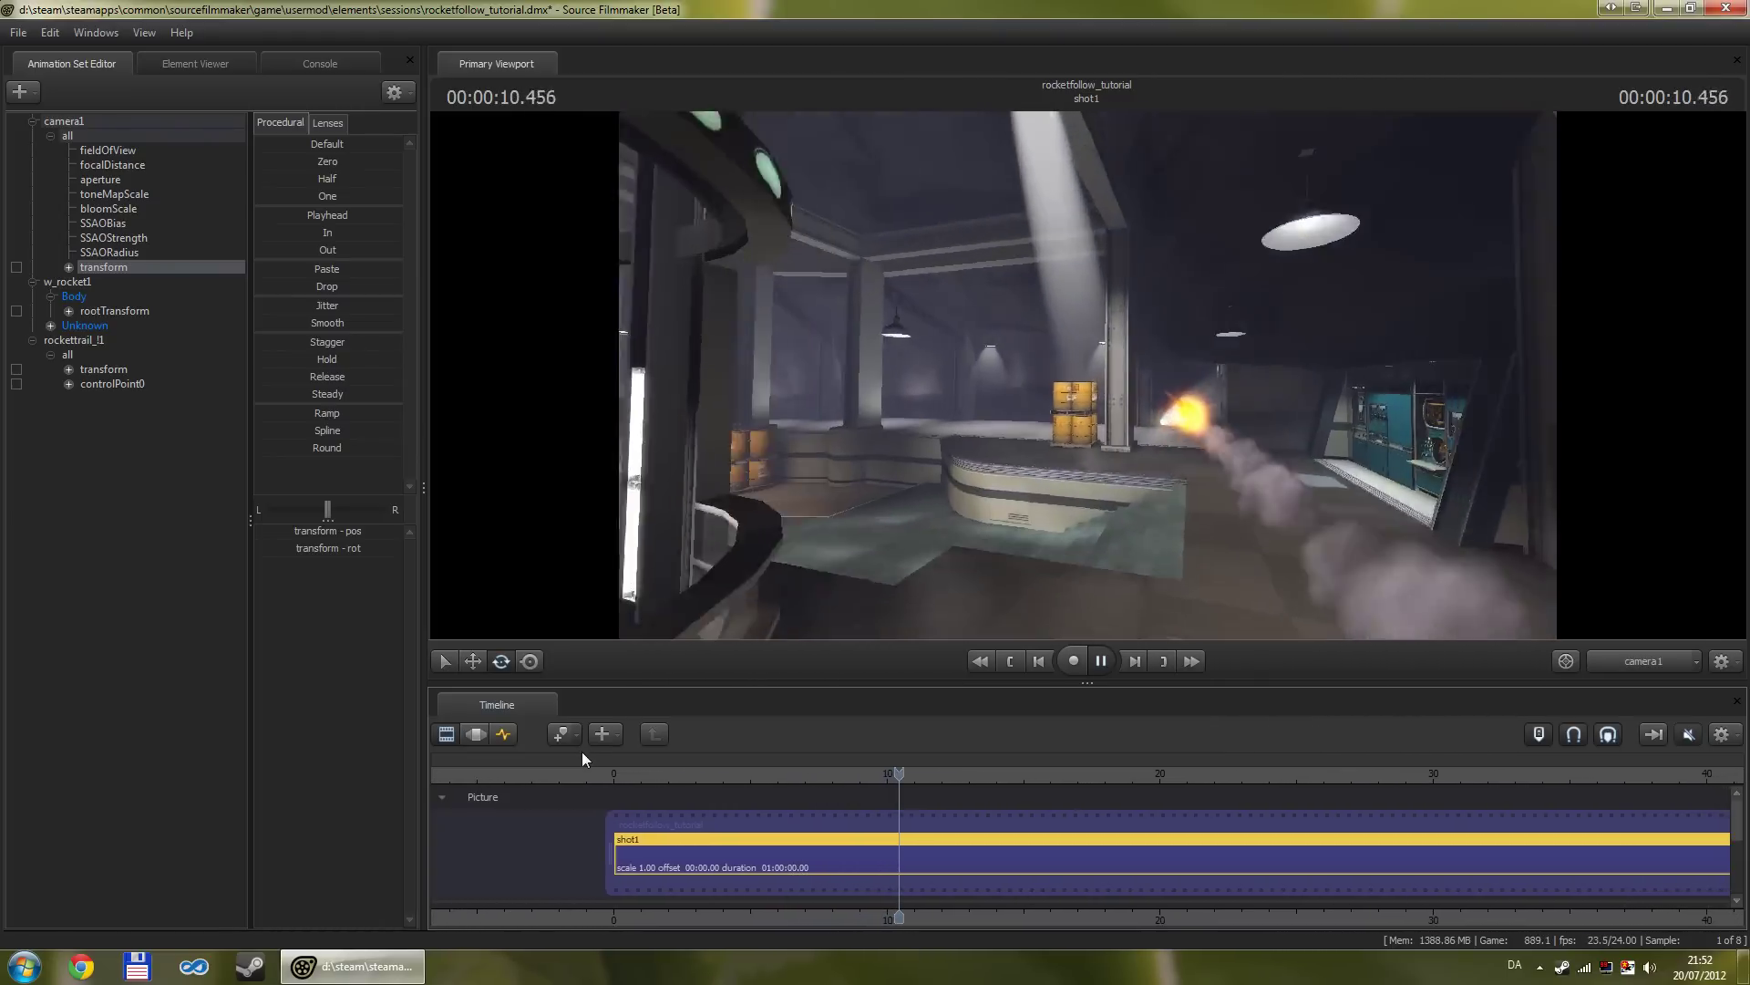
key("space")
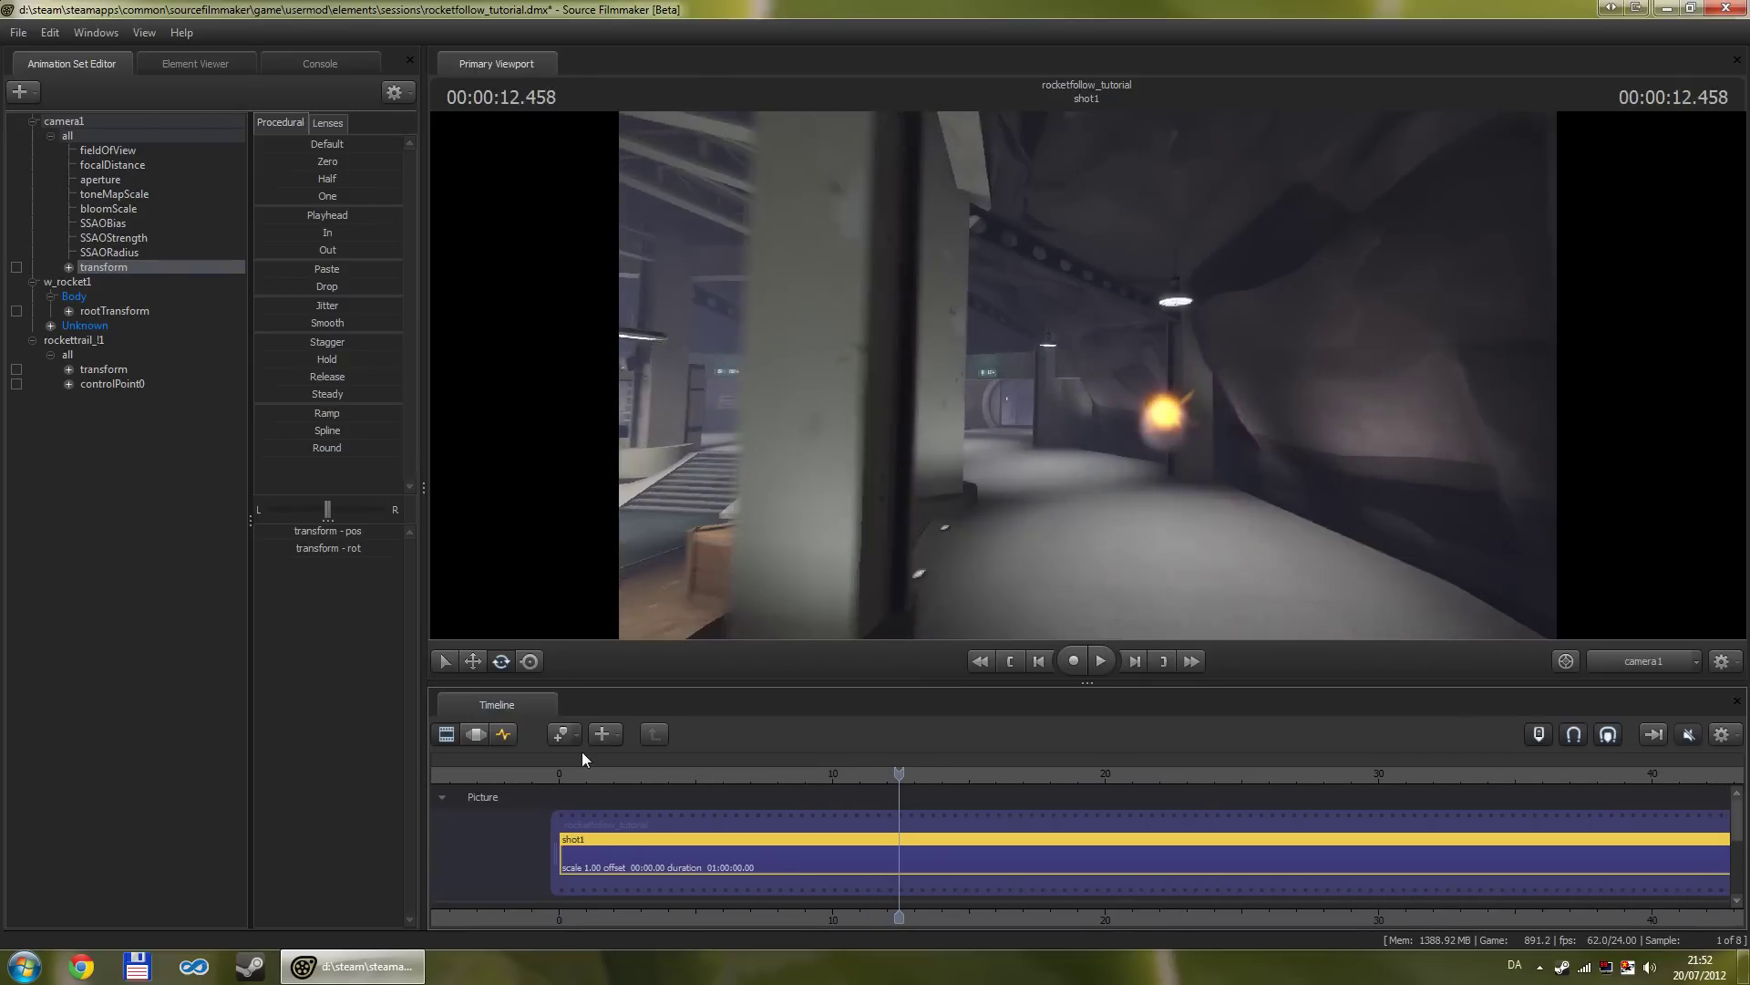
key("Home")
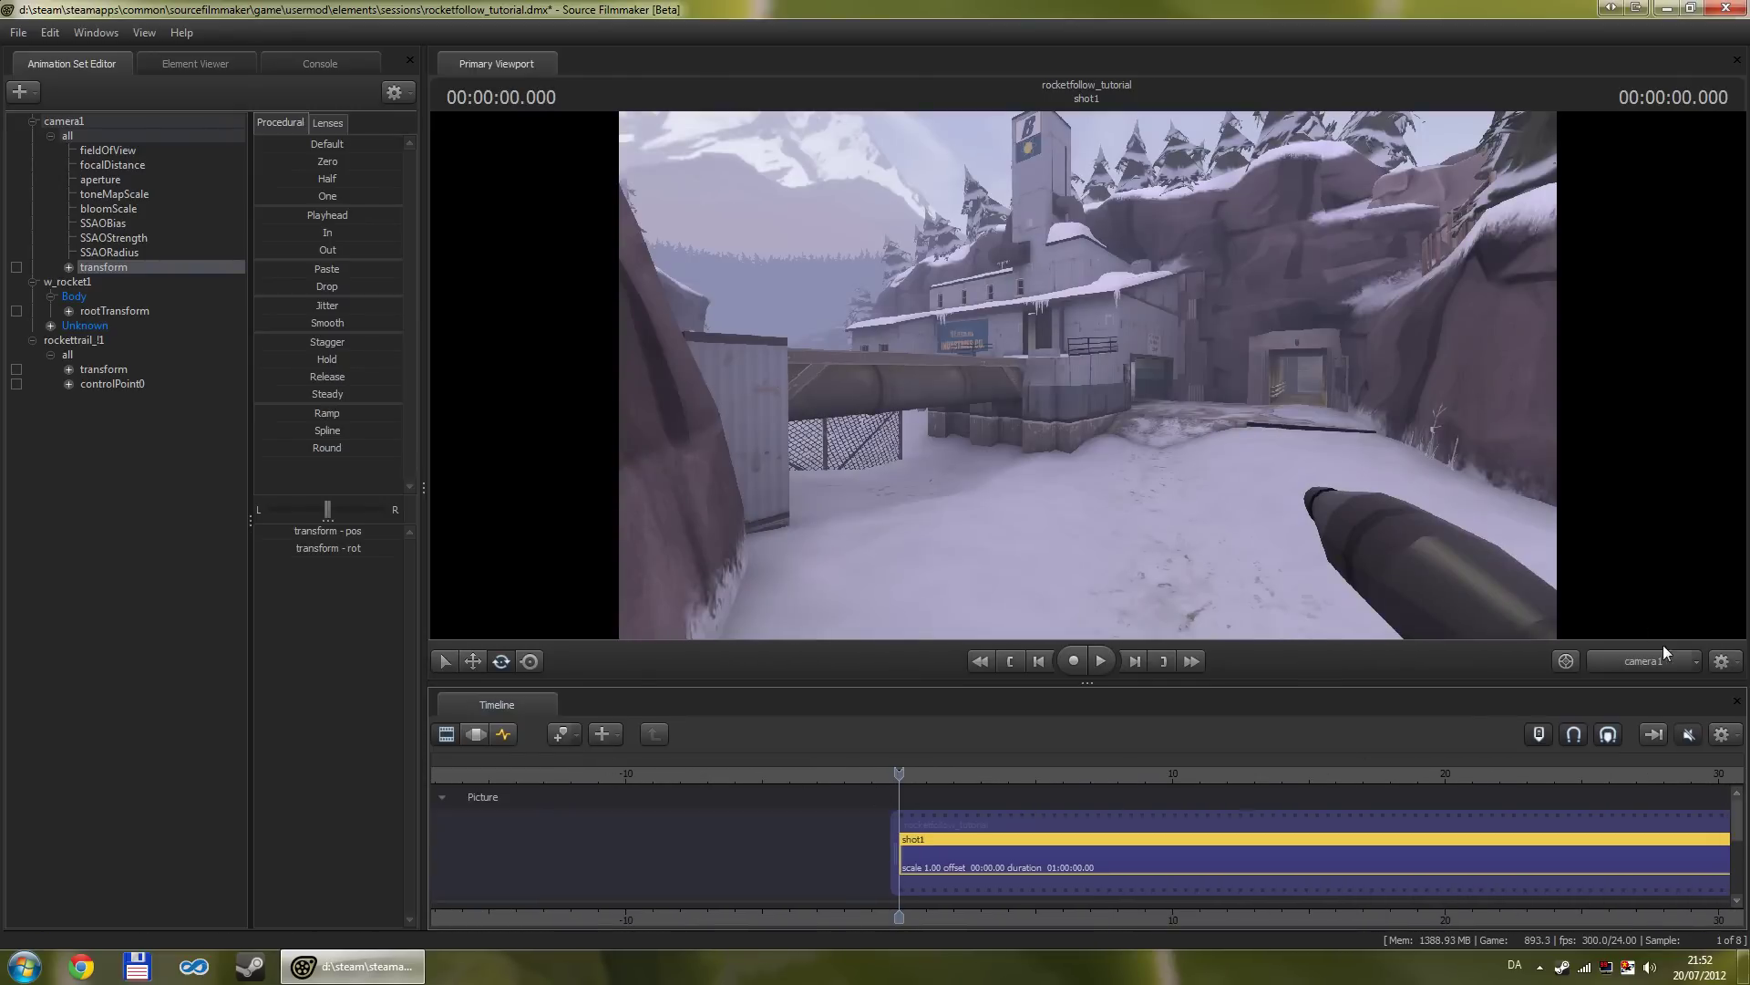
Step: Add a new scene camera, camera2, to the shot
left_click(1699, 666)
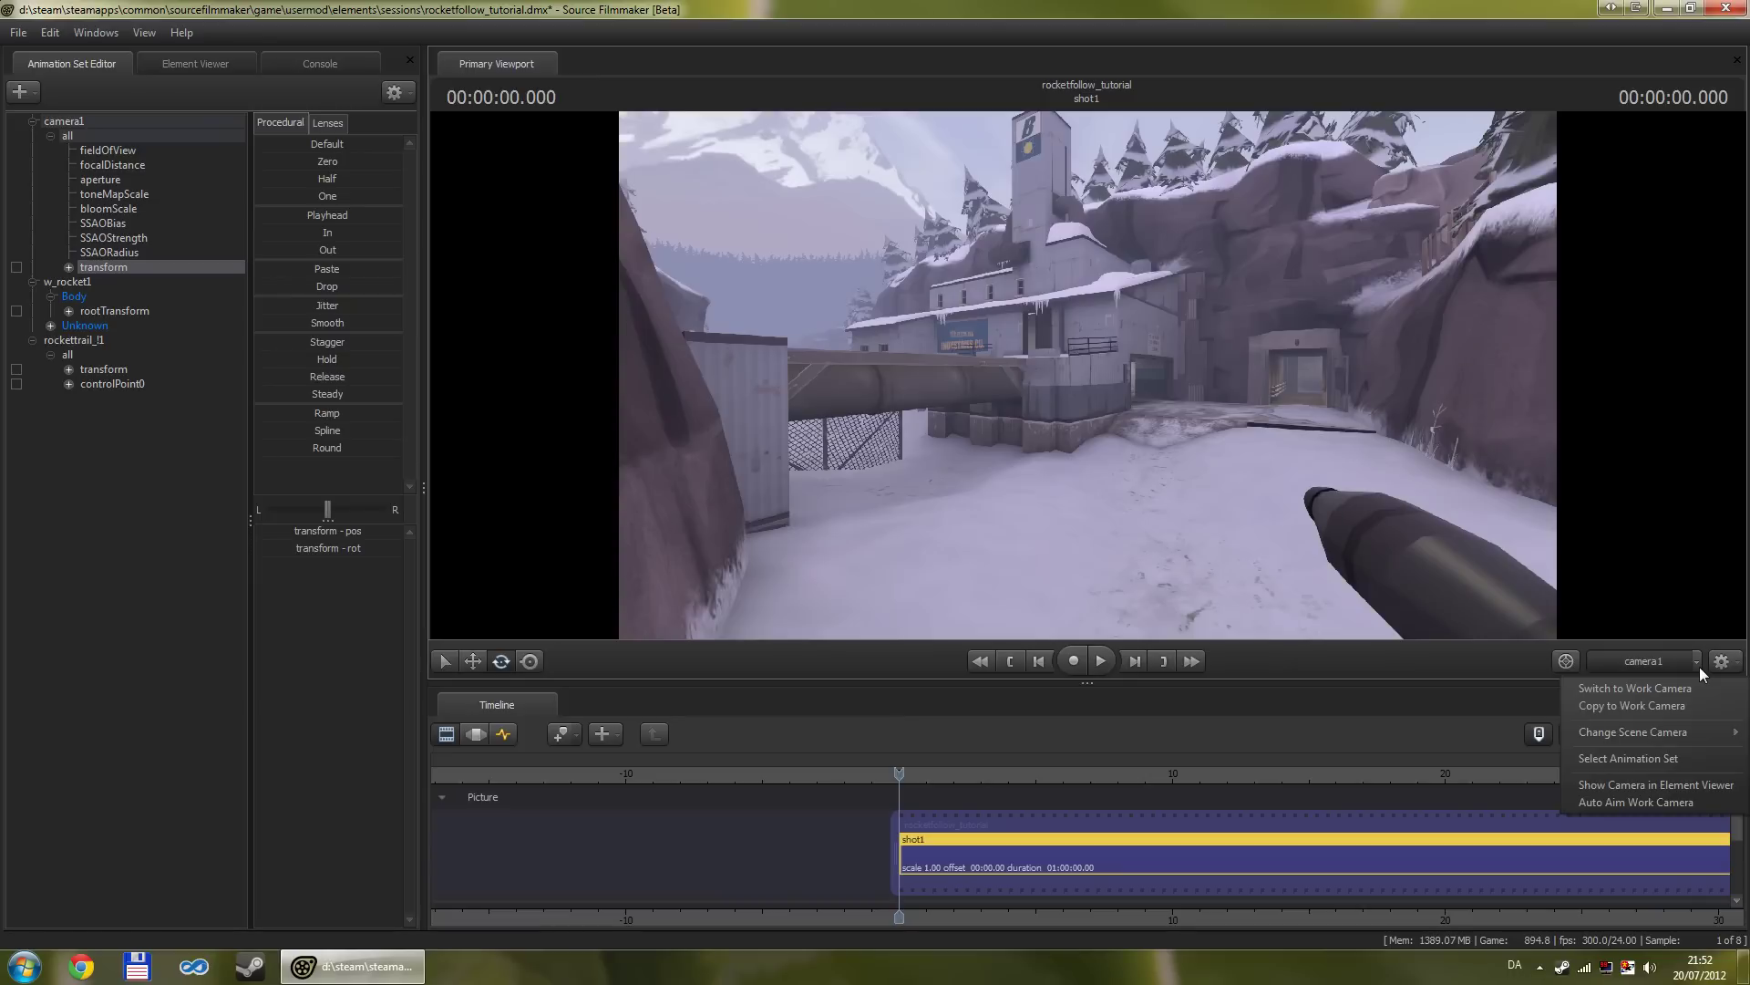
mouse_move(1635, 737)
left_click(1513, 735)
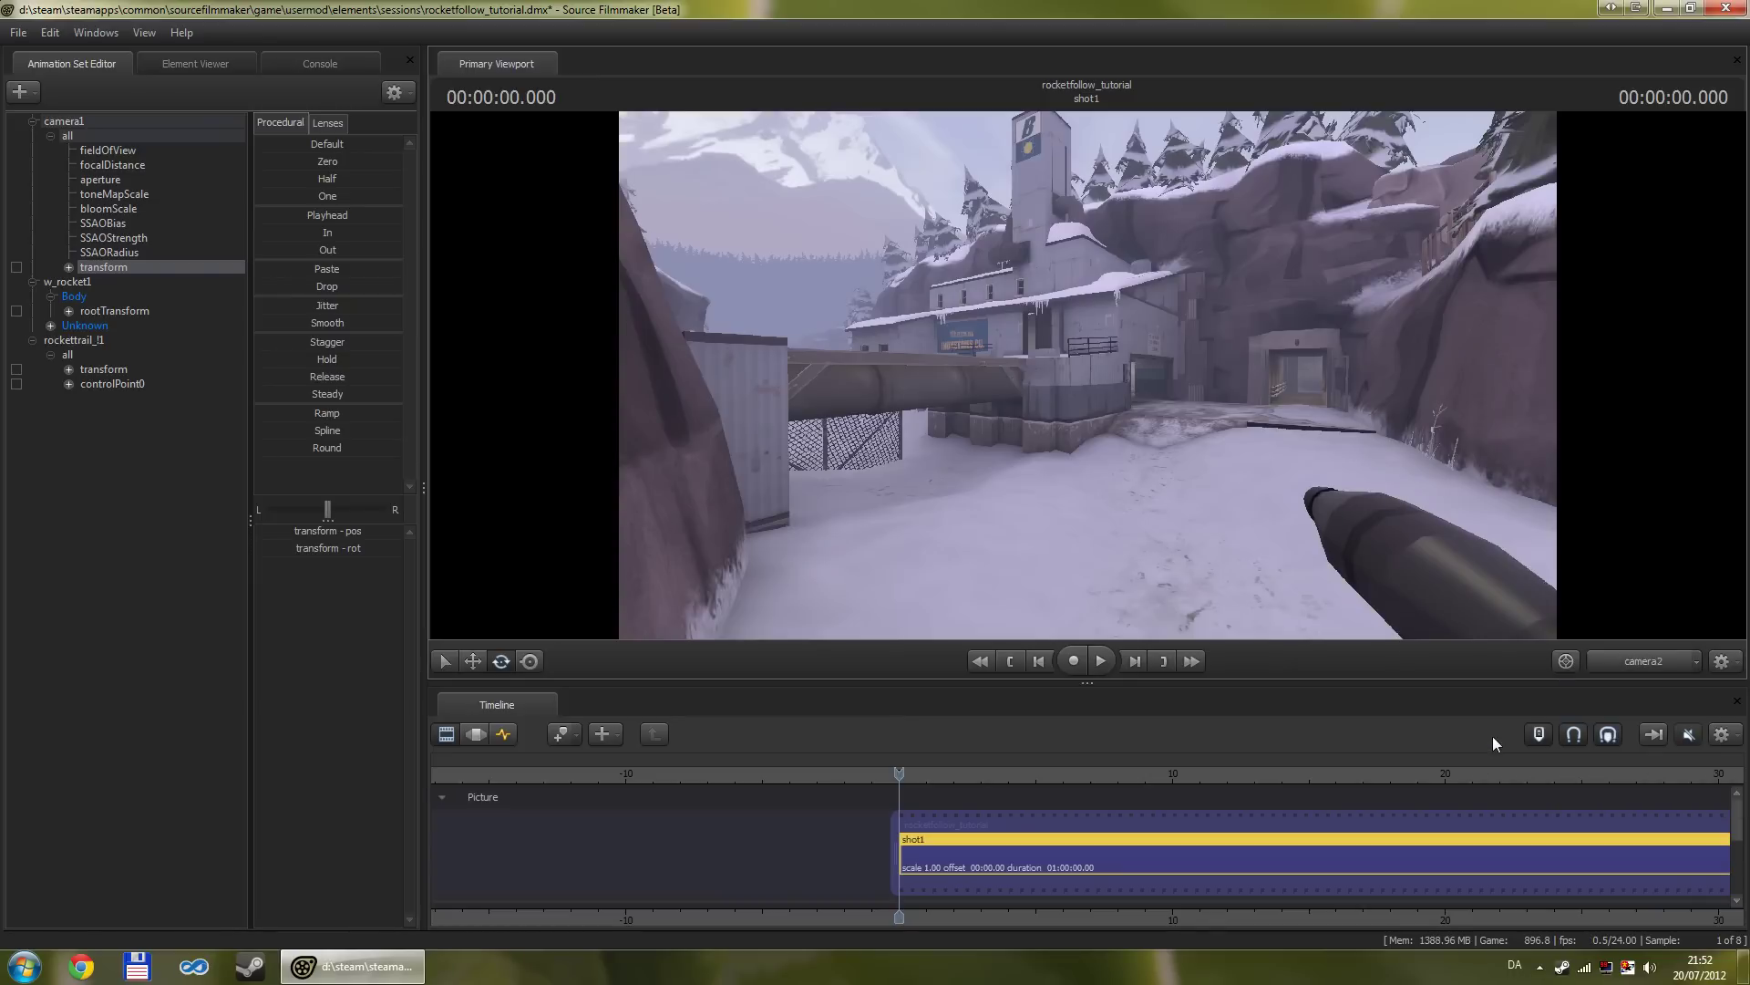
Step: Position camera2 close in front of the rocket's nose, slightly above it, looking back along the rocket's body
left_click_drag(1381, 577, 711, 553)
key("d")
key("d")
key("d")
key("w")
key("w")
key("x")
key("z")
key("s")
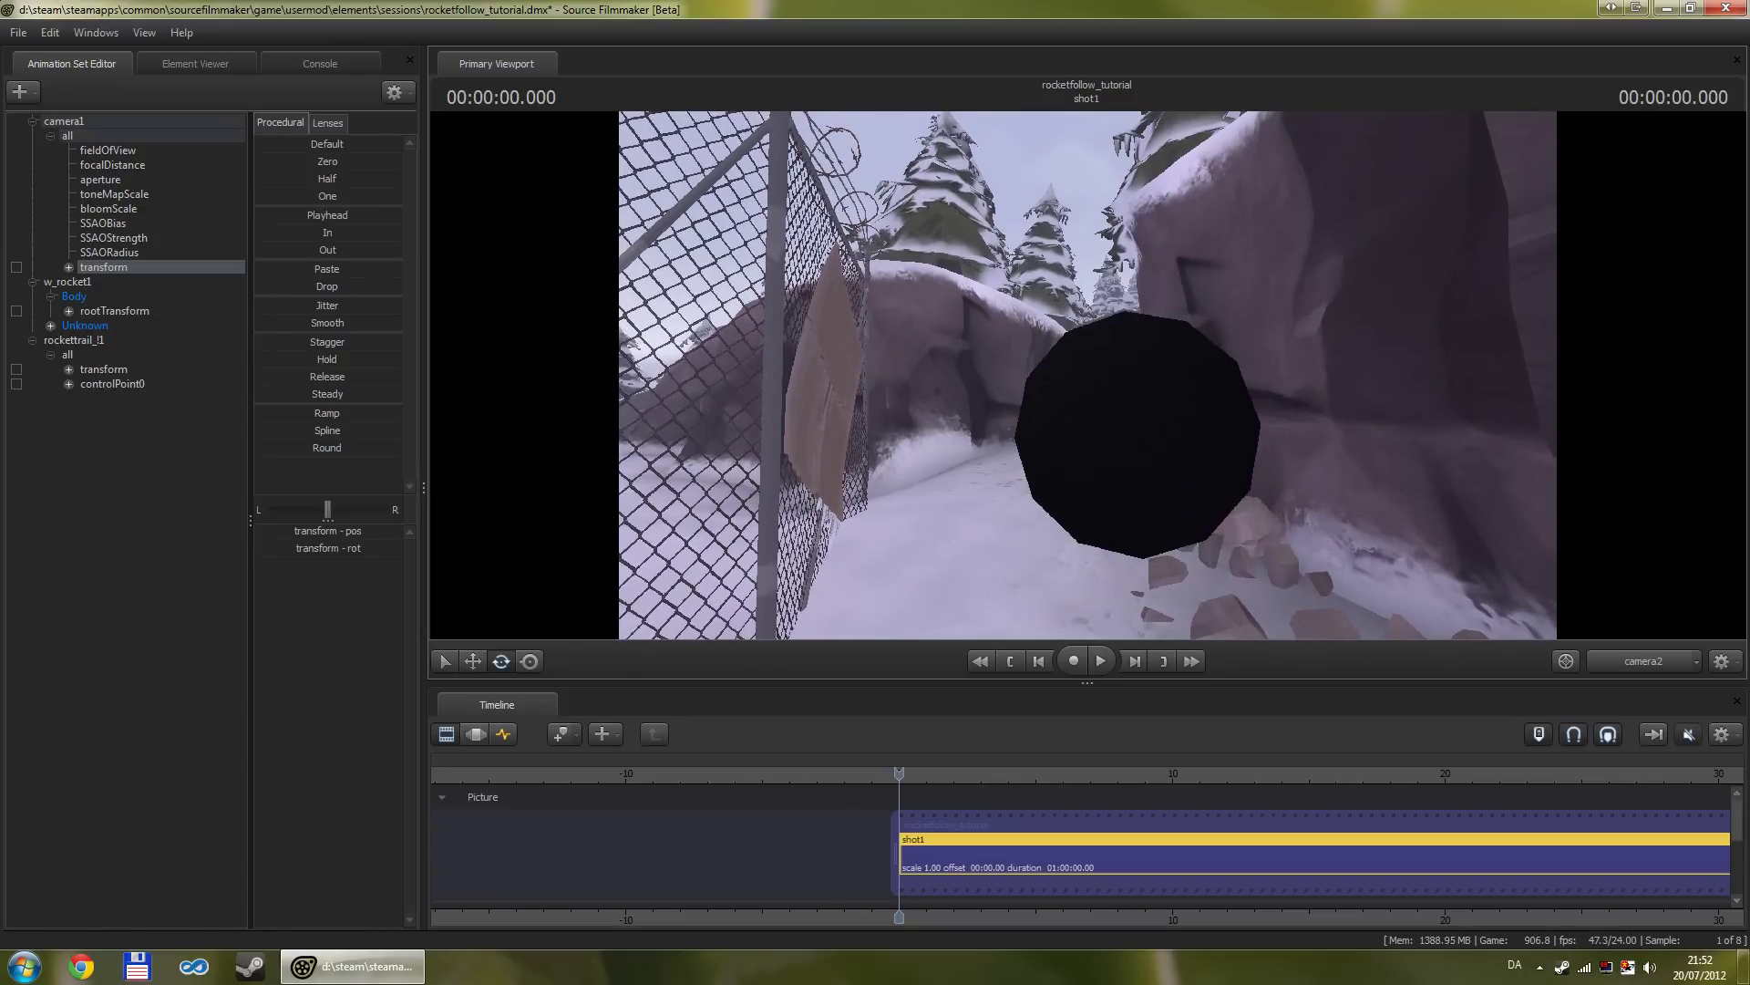
key("d")
key("s")
key("a")
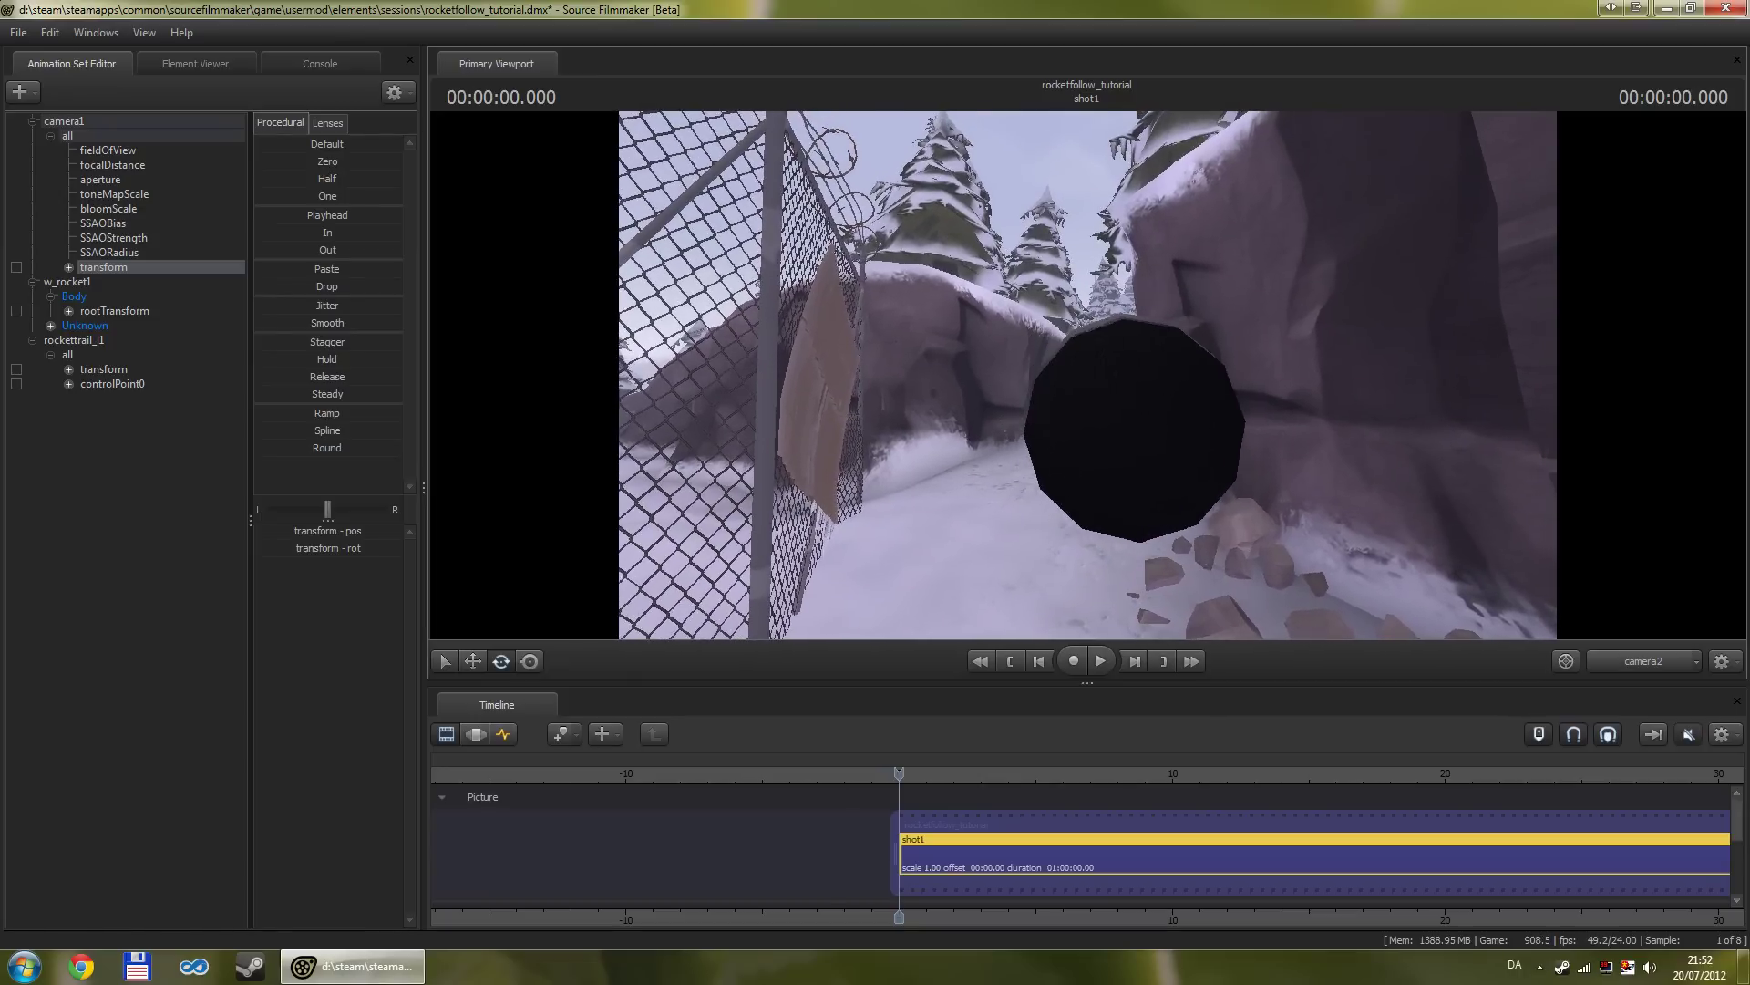
key("x")
key("d")
left_click_drag(711, 553, 713, 611)
key("z")
key("z")
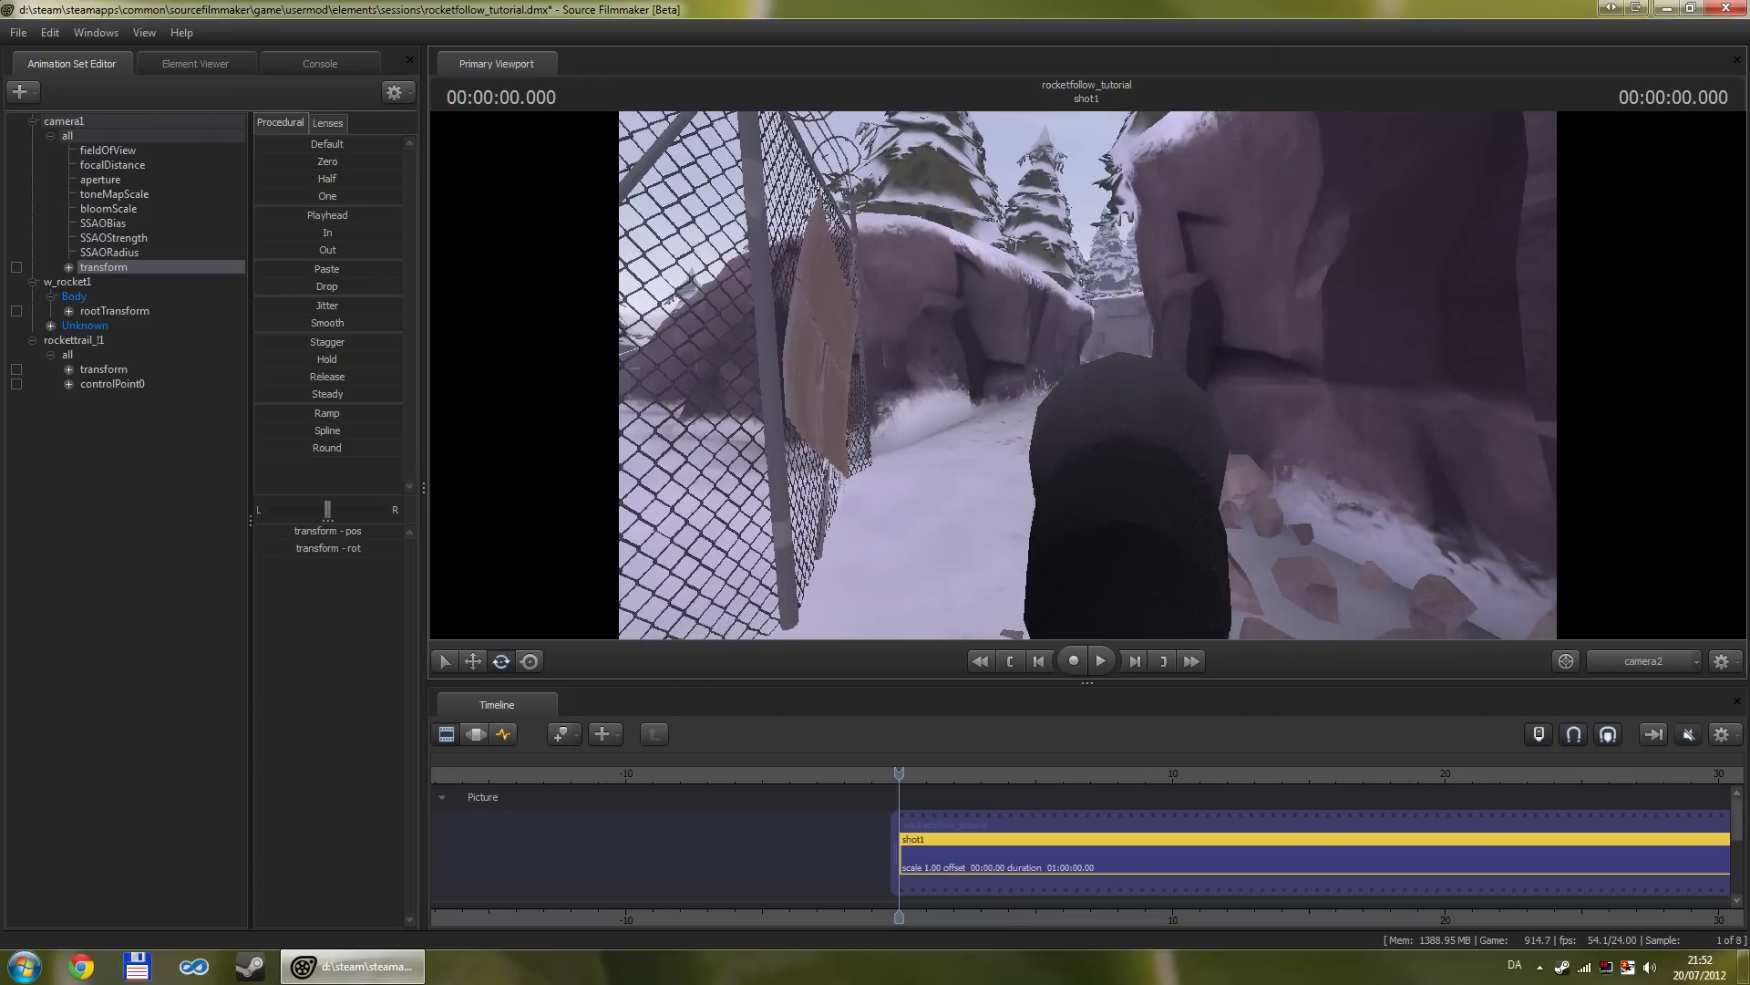
Step: Create an animation set for camera2 and select its transform control
left_click(1696, 660)
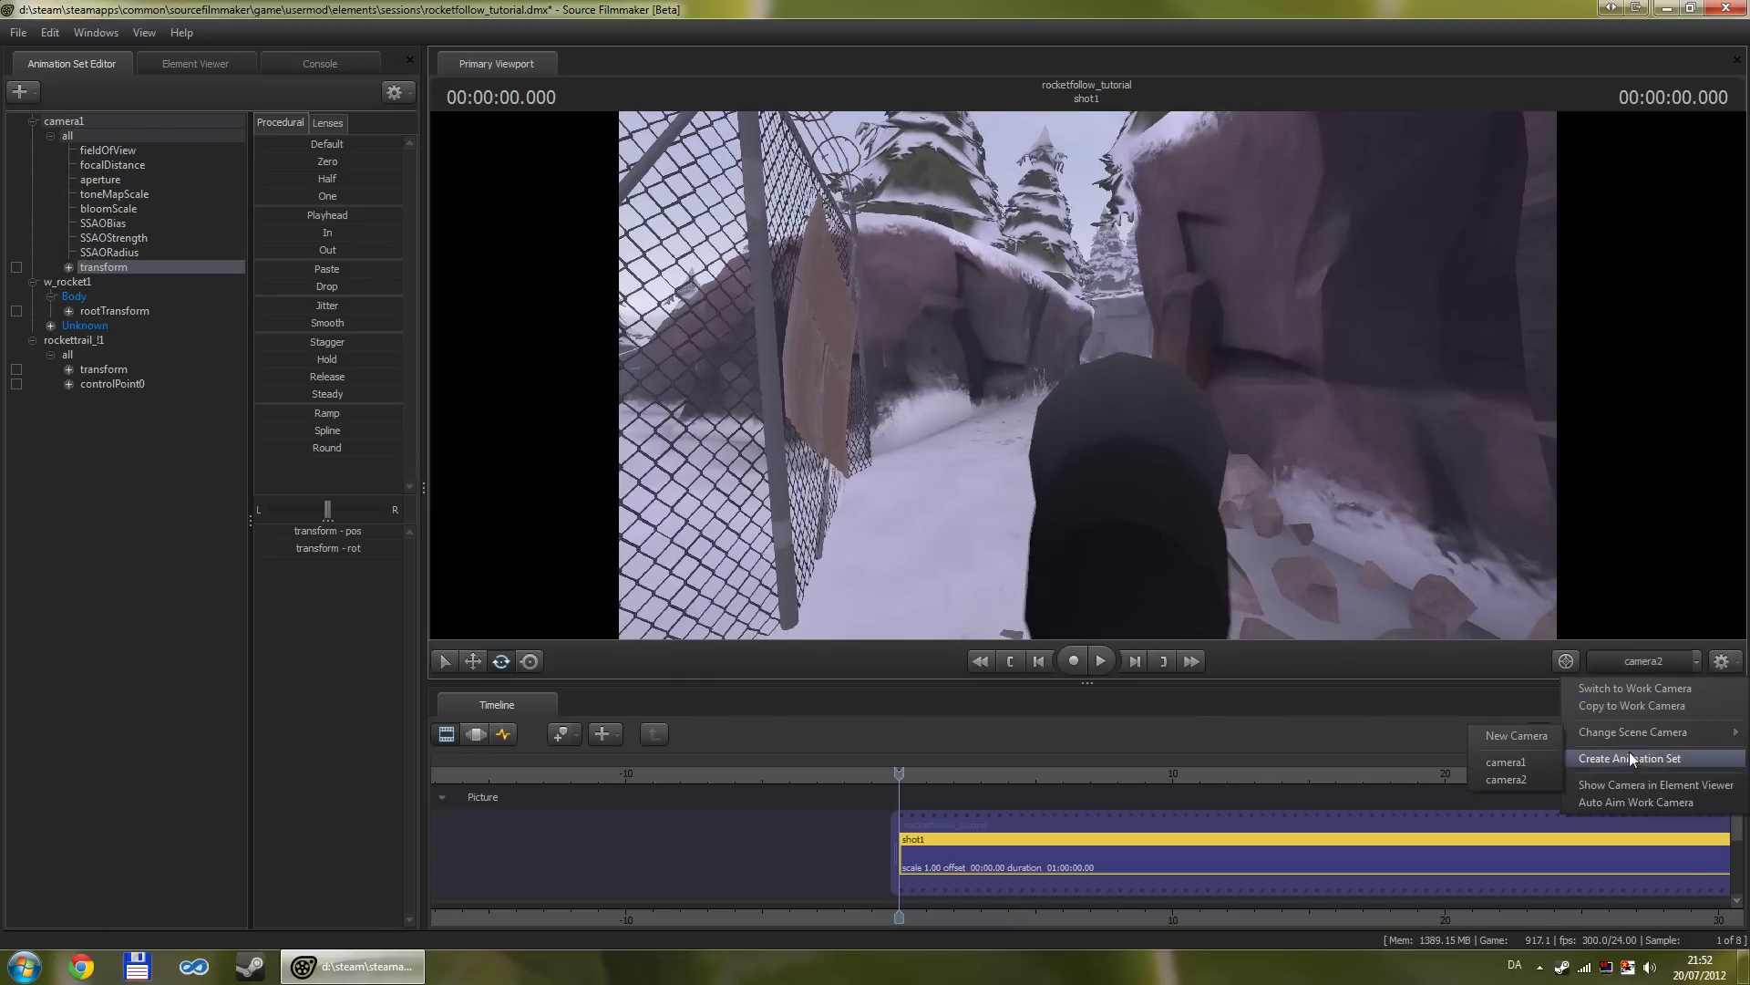
left_click(1657, 759)
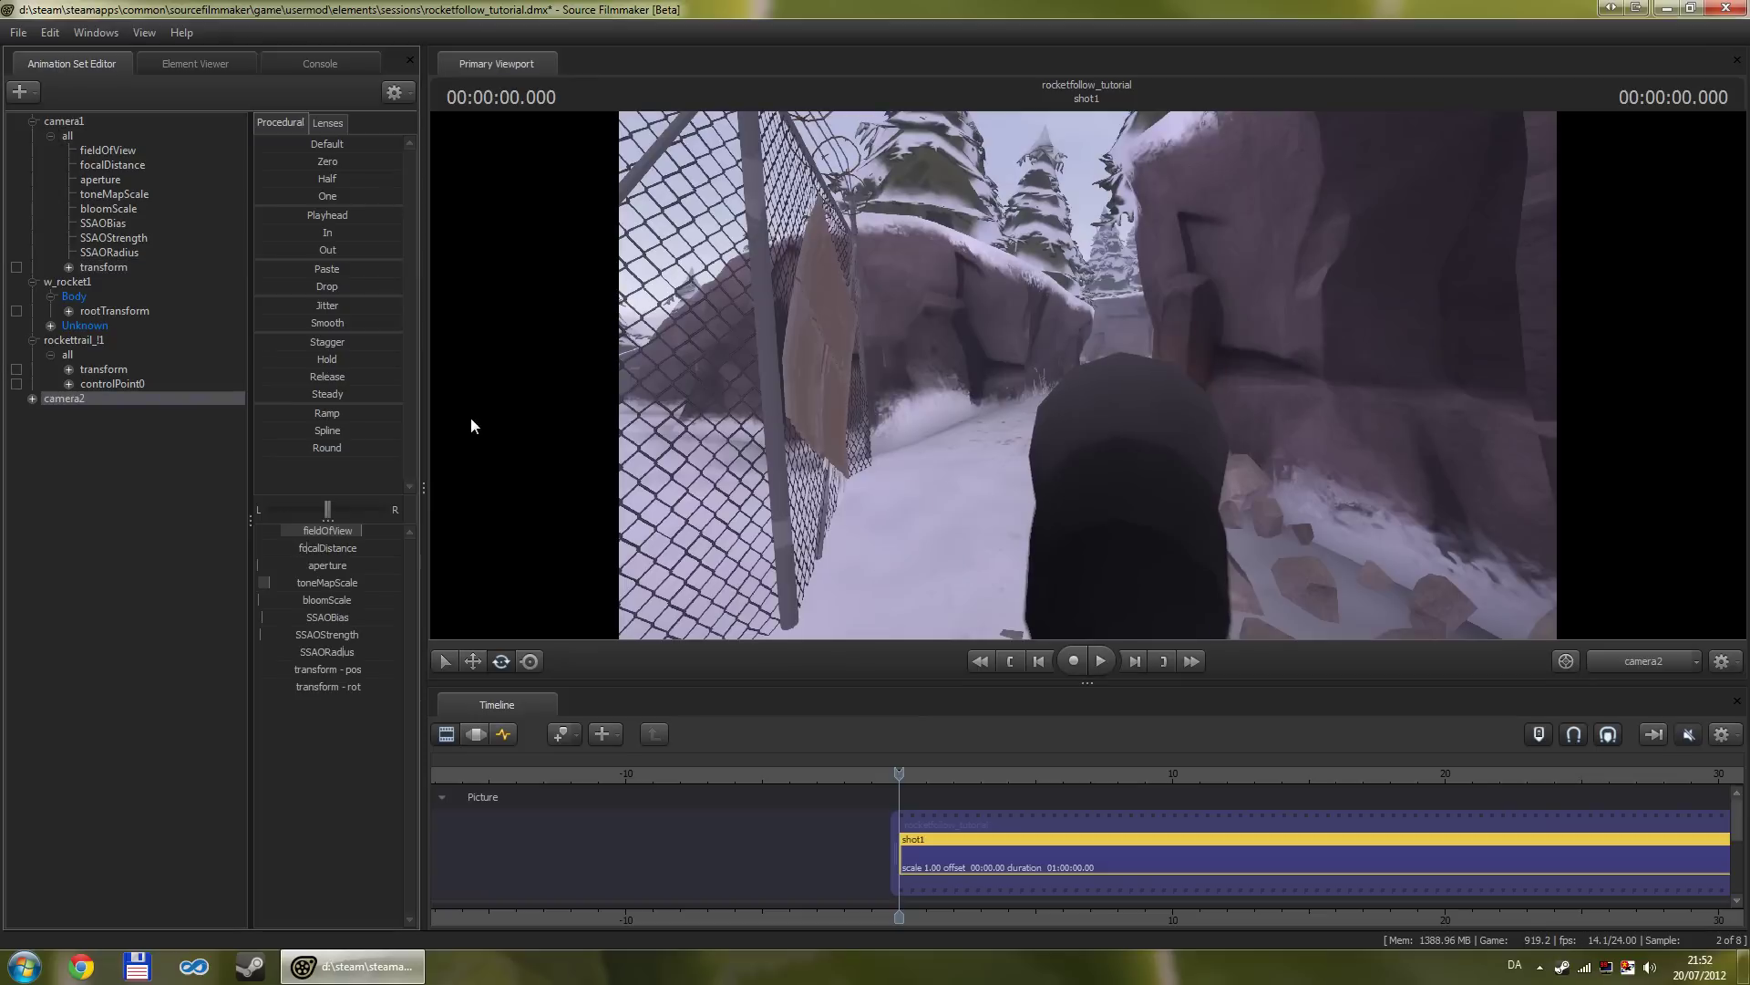
left_click(32, 399)
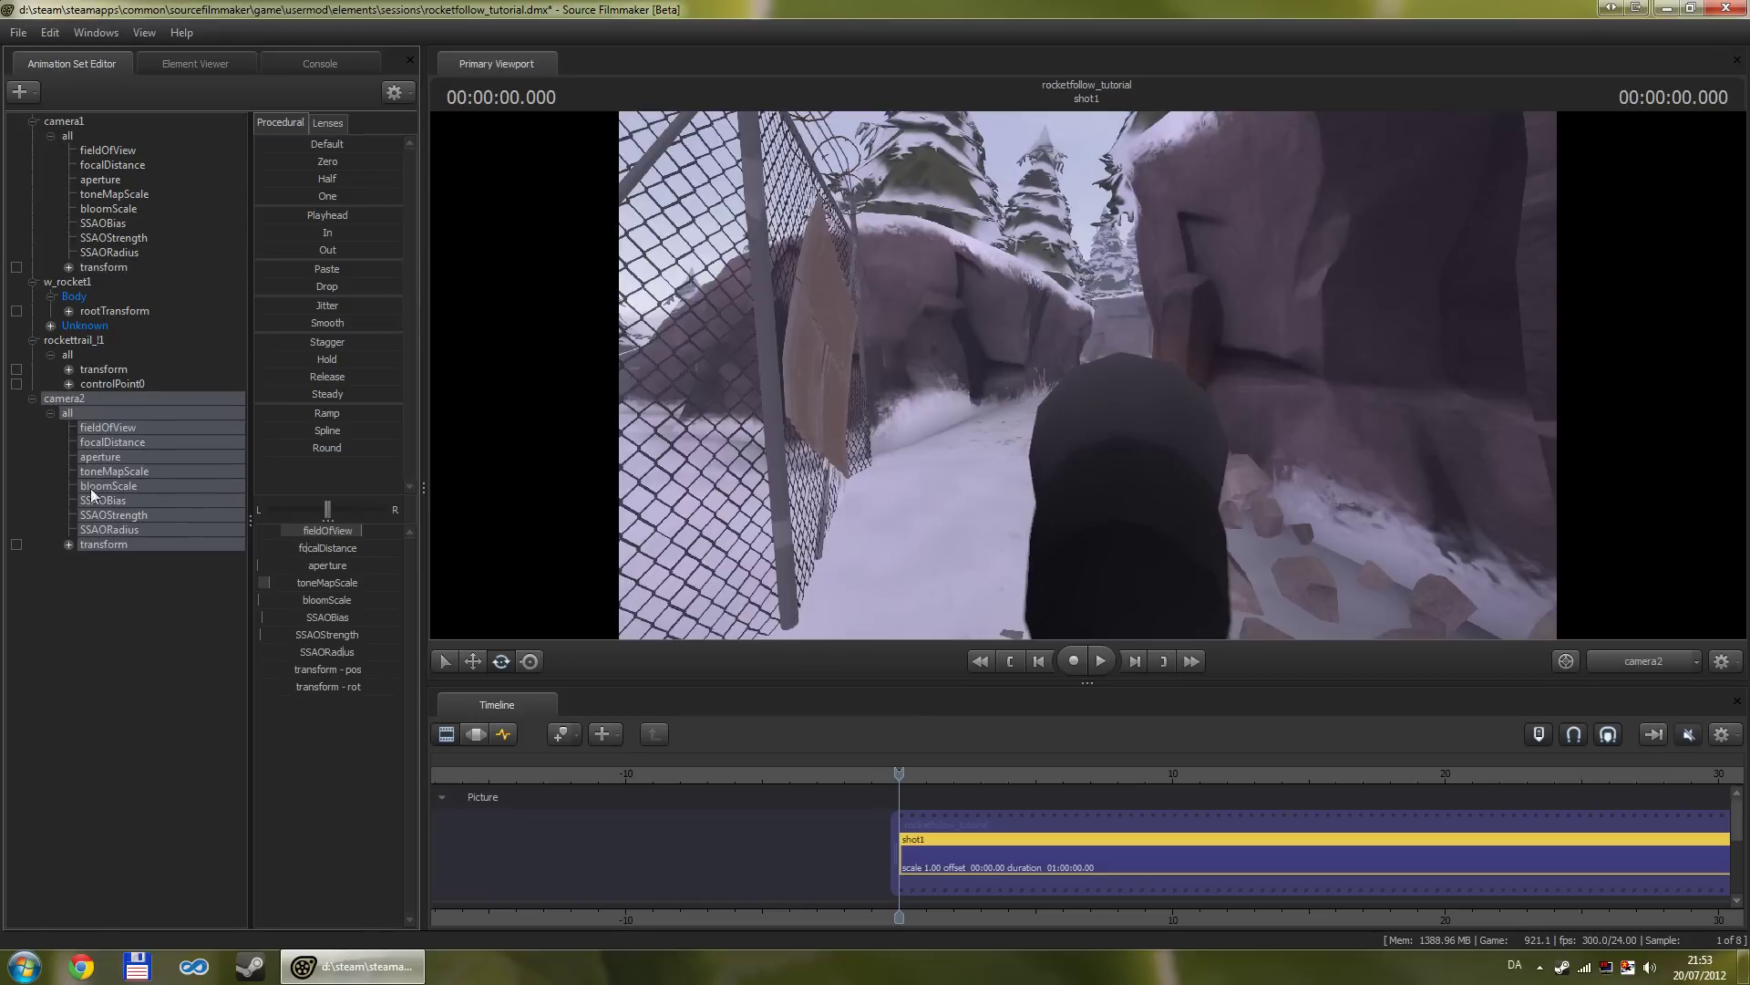
left_click(101, 545)
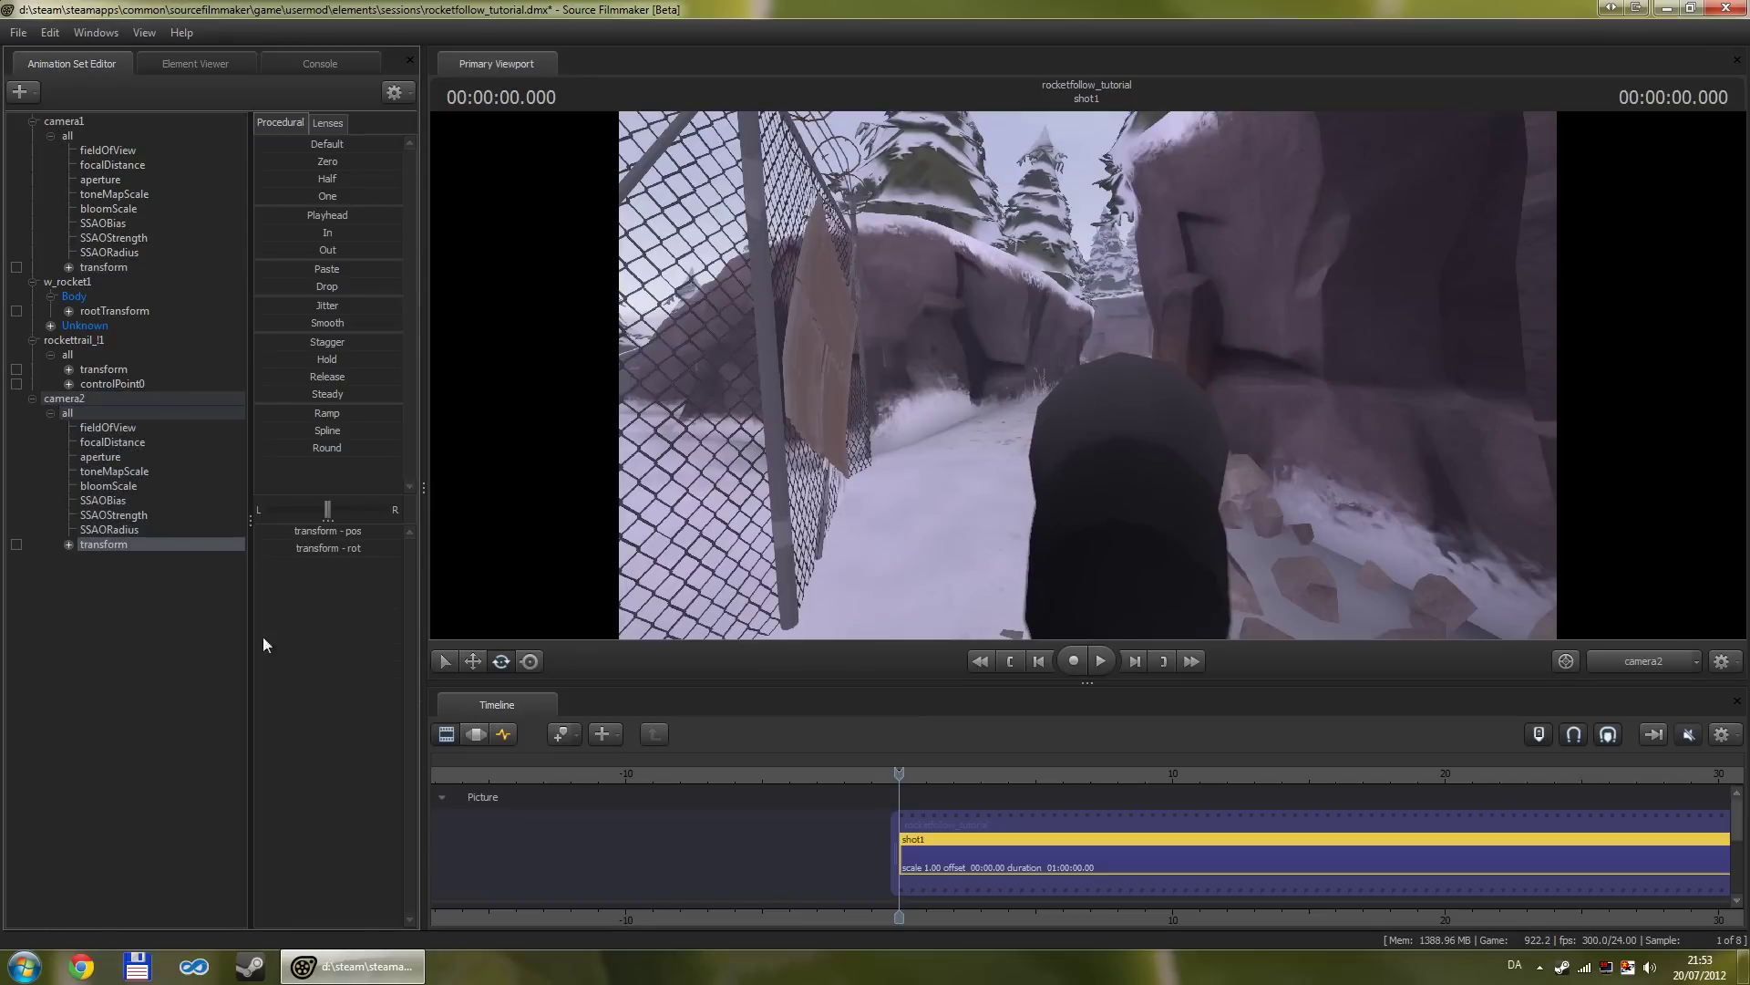
Step: In the Motion Editor, lock camera2's transform to the rocket's rootTransform, apply the Playhead preset, and remove the lock
left_click(478, 734)
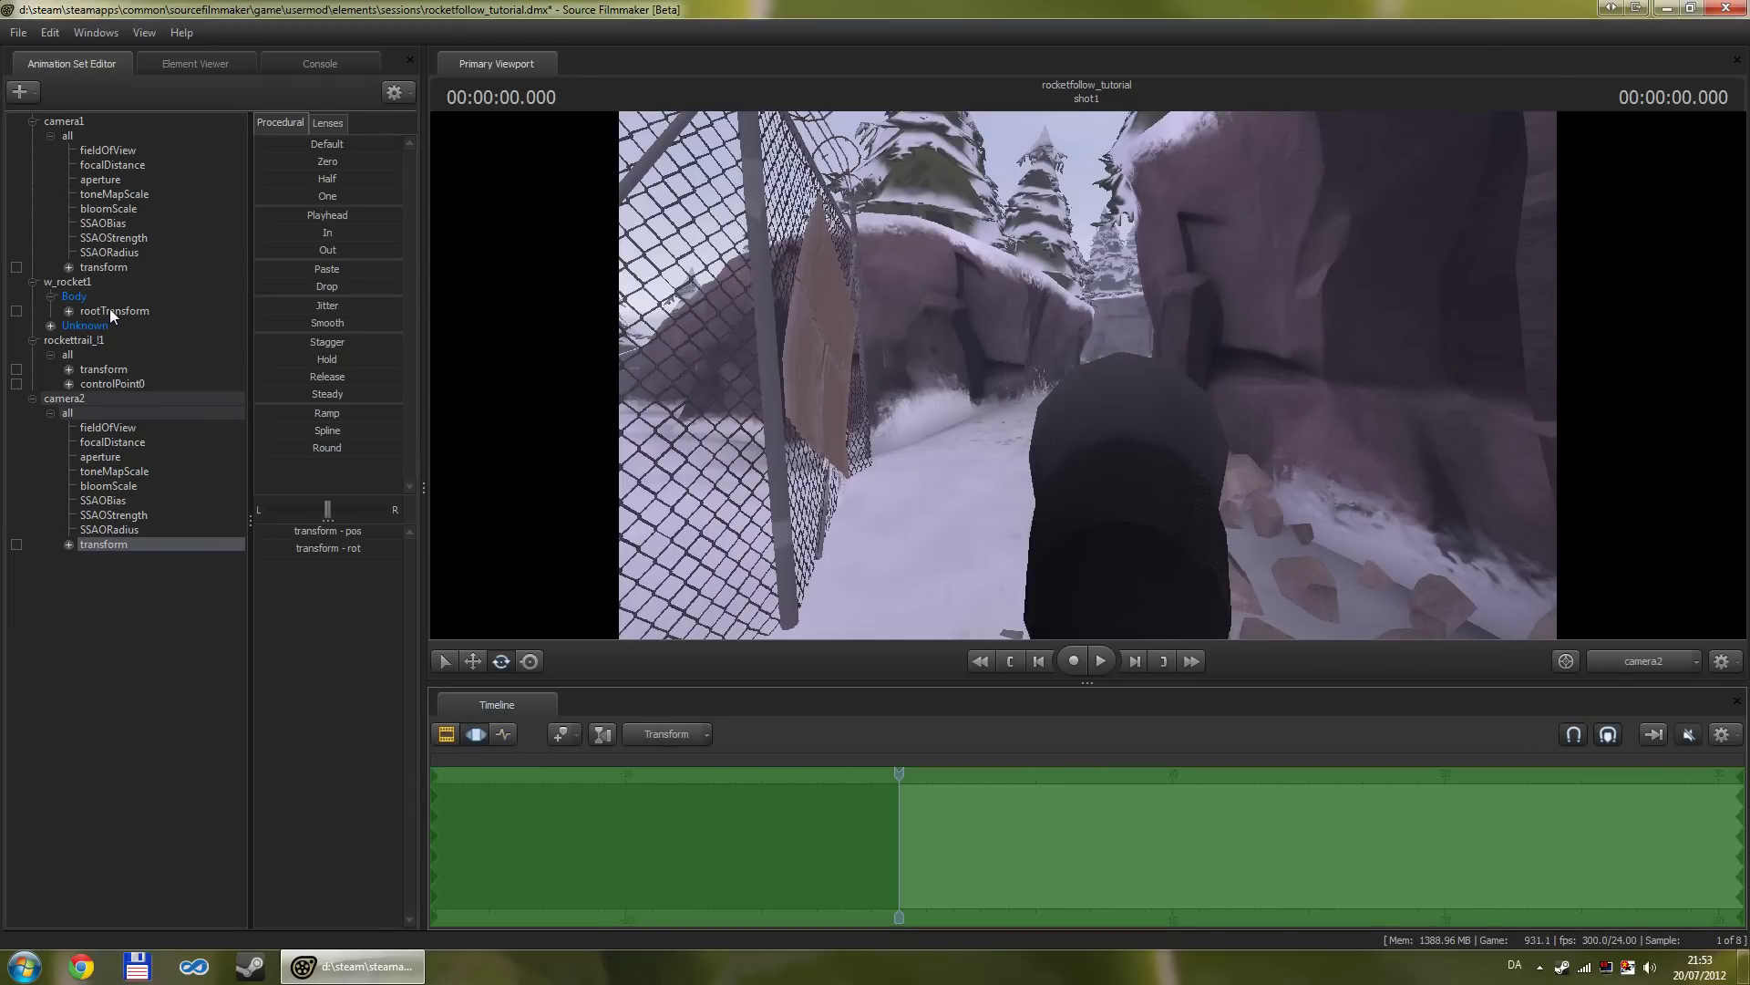
left_click_drag(109, 309, 112, 544)
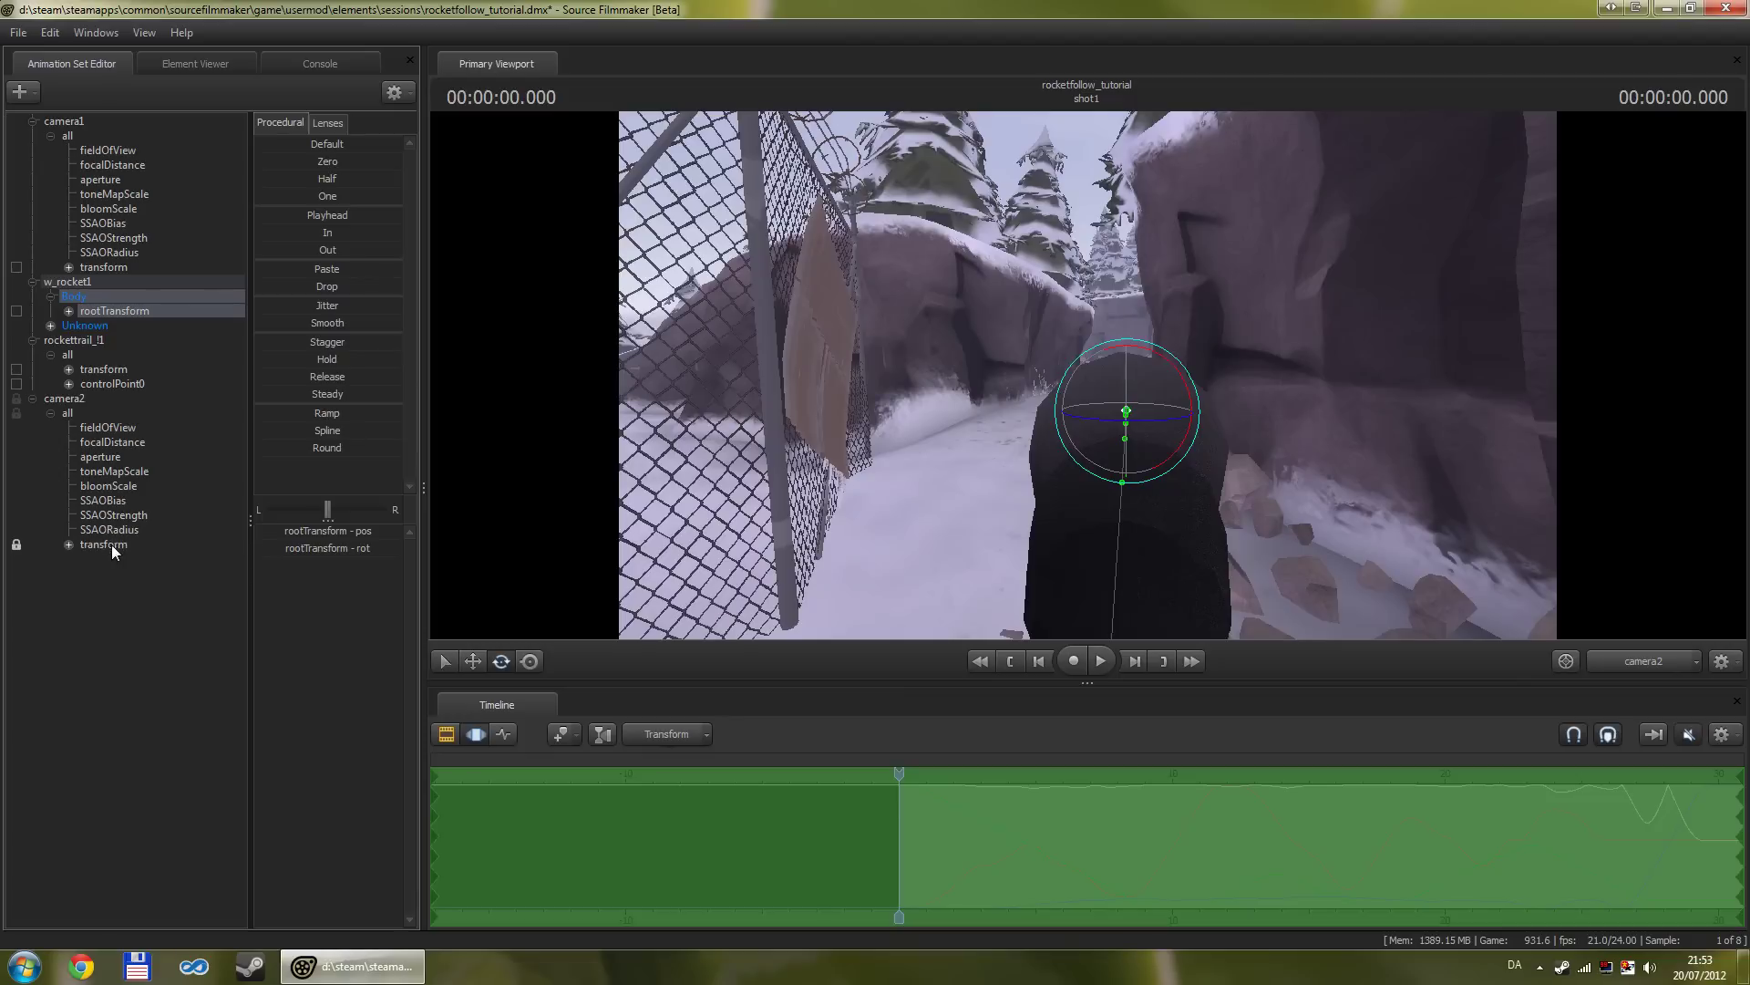
left_click(321, 215)
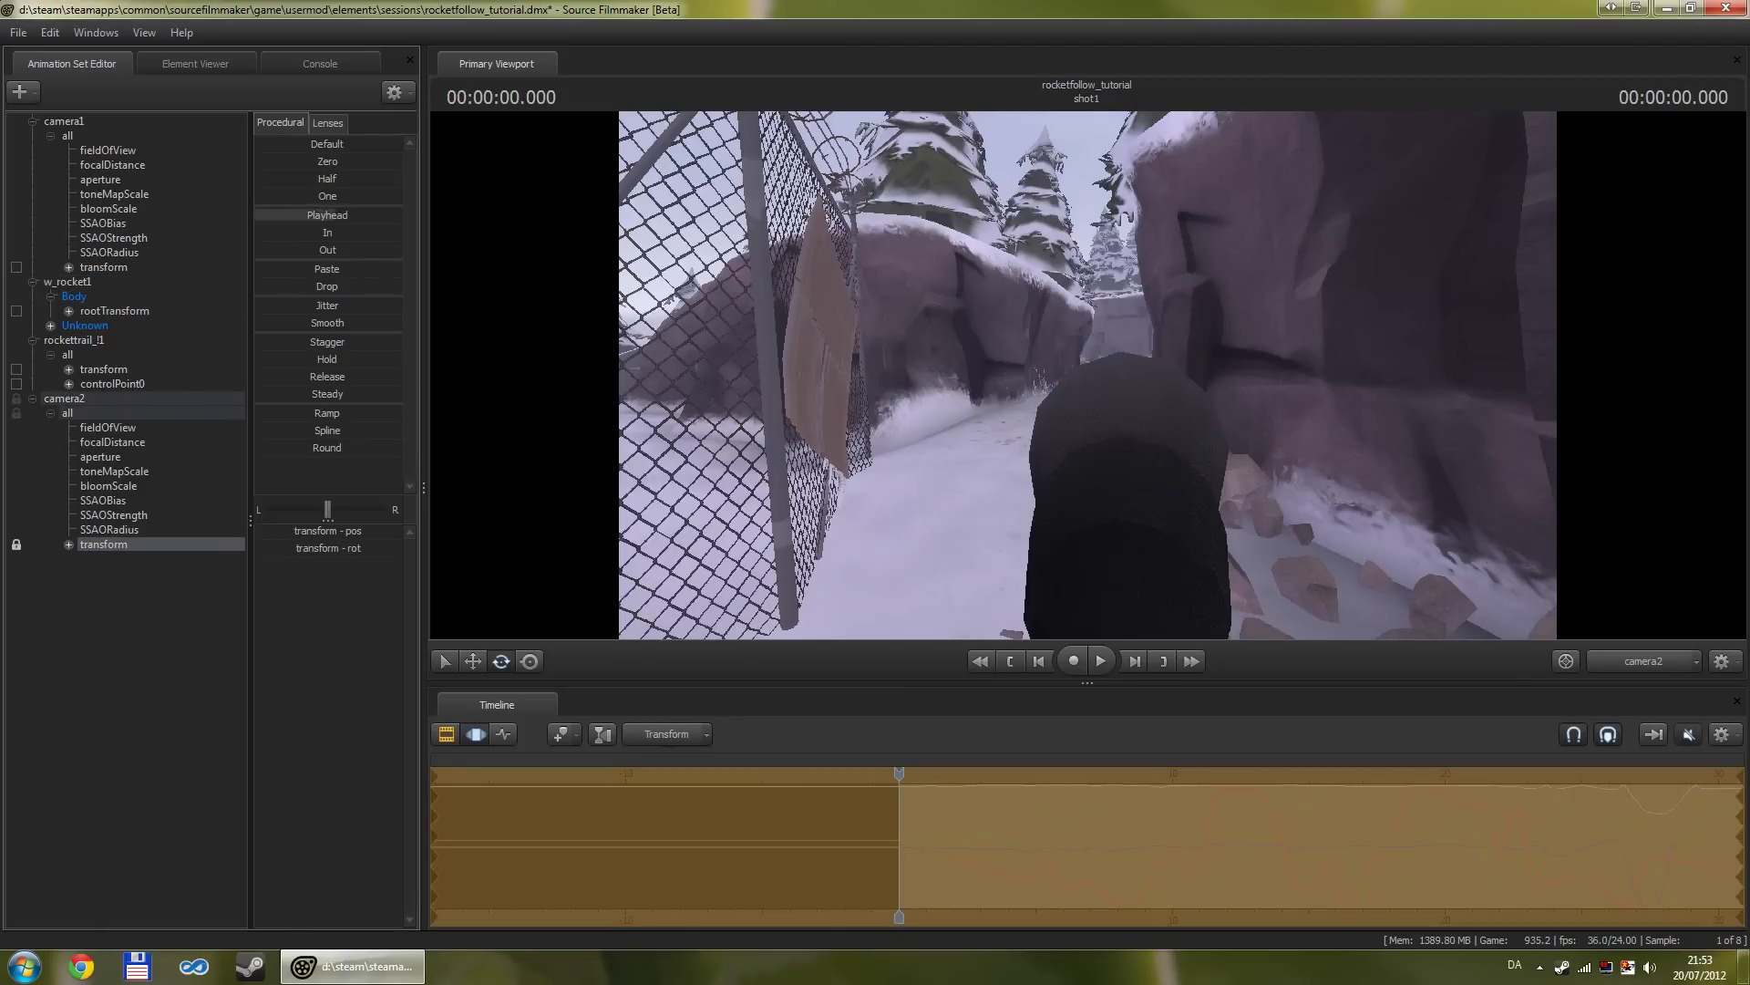
left_click(20, 545)
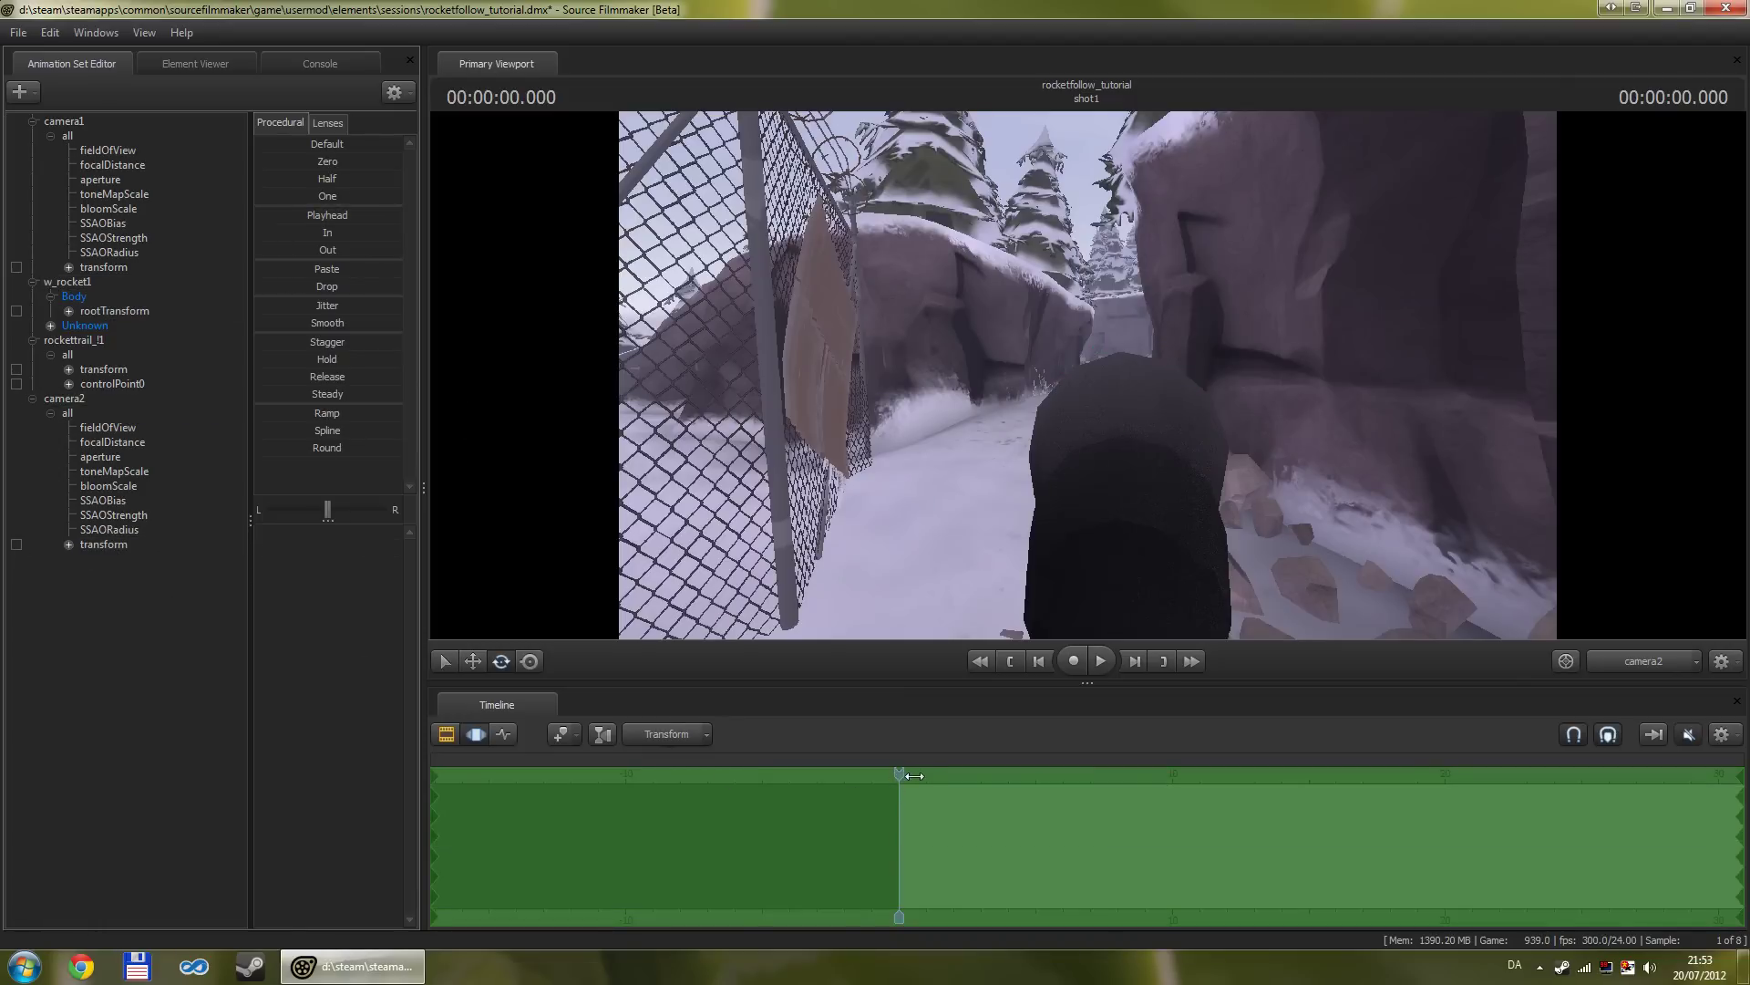
Step: Show camera2's transform curves in the Graph Editor and add a keyframe bookmark at the shot's start
mouse_move(915, 775)
left_mouse_down()
mouse_move(949, 773)
mouse_move(898, 773)
left_mouse_up()
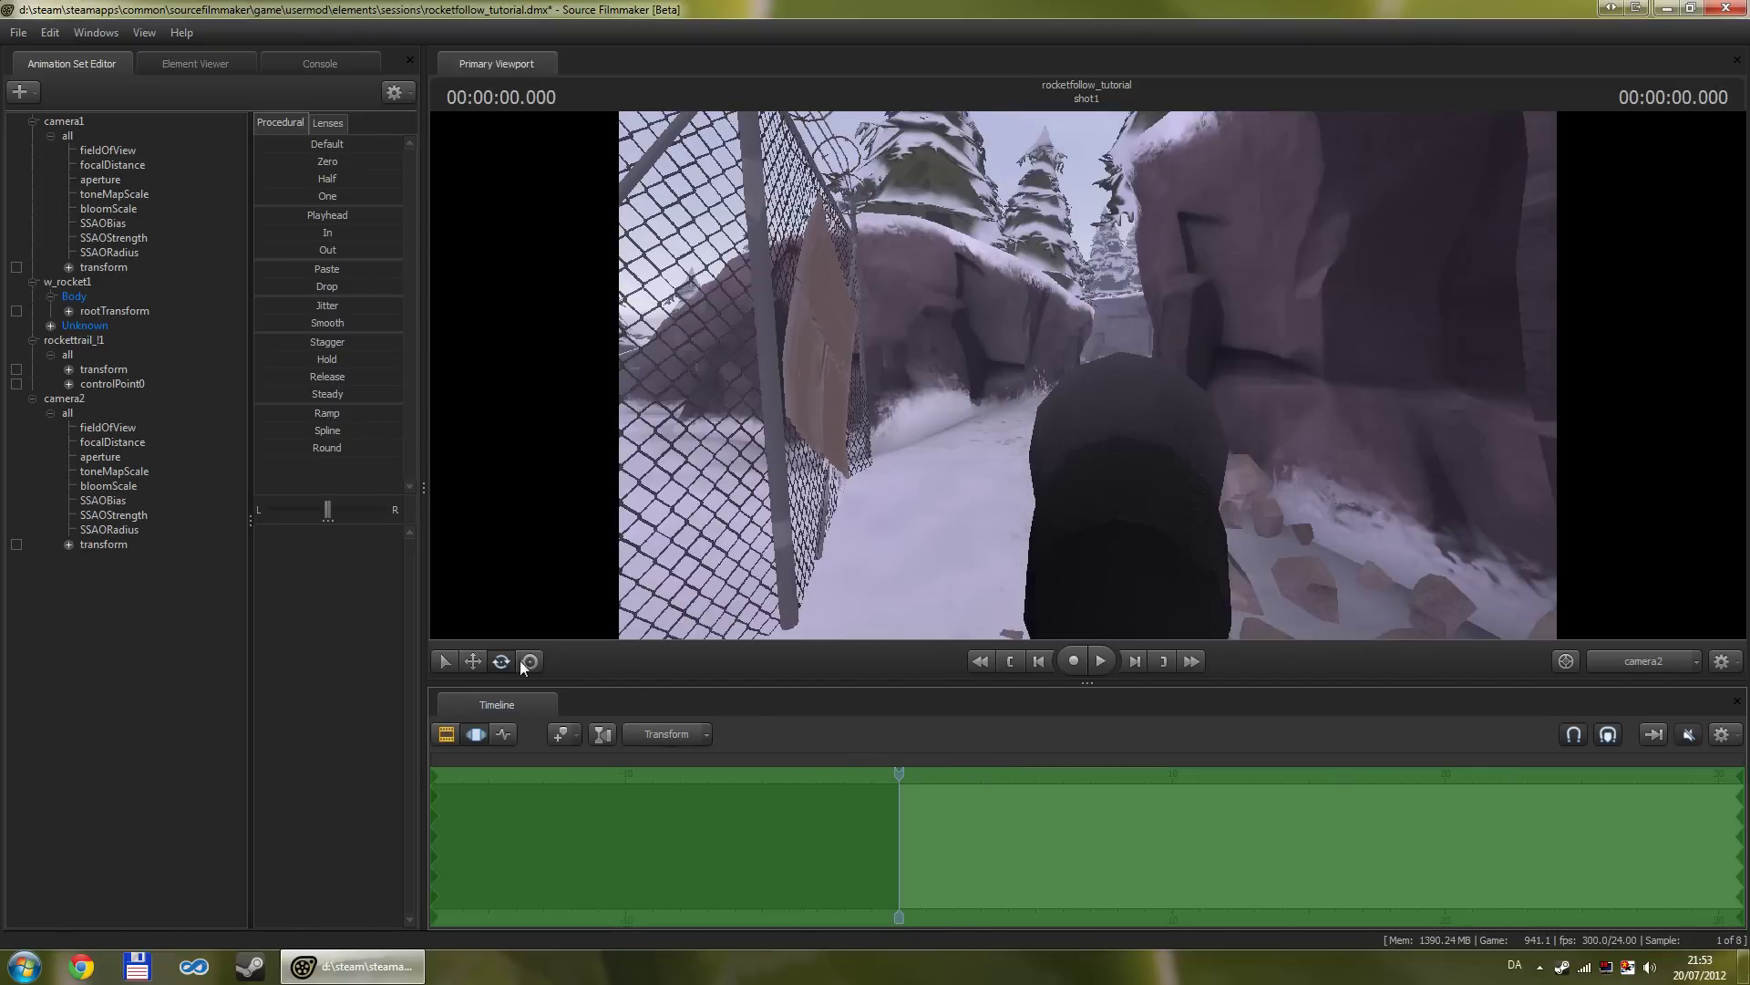
left_click(503, 734)
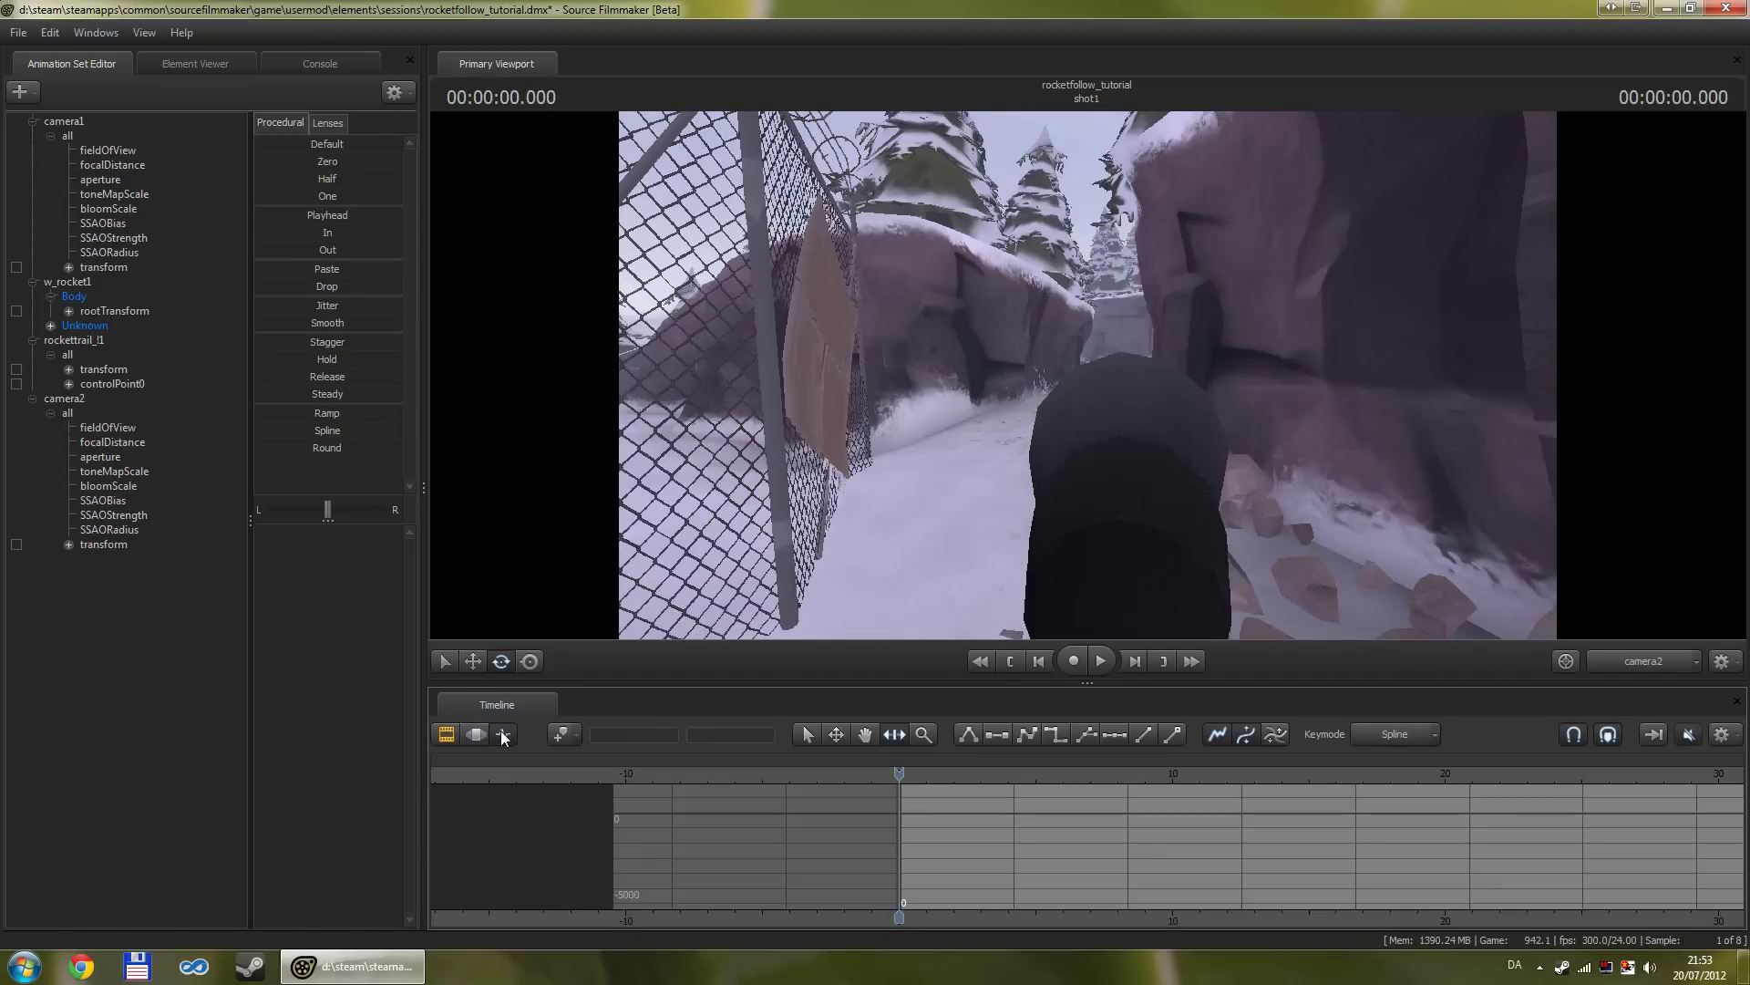
left_click(108, 544)
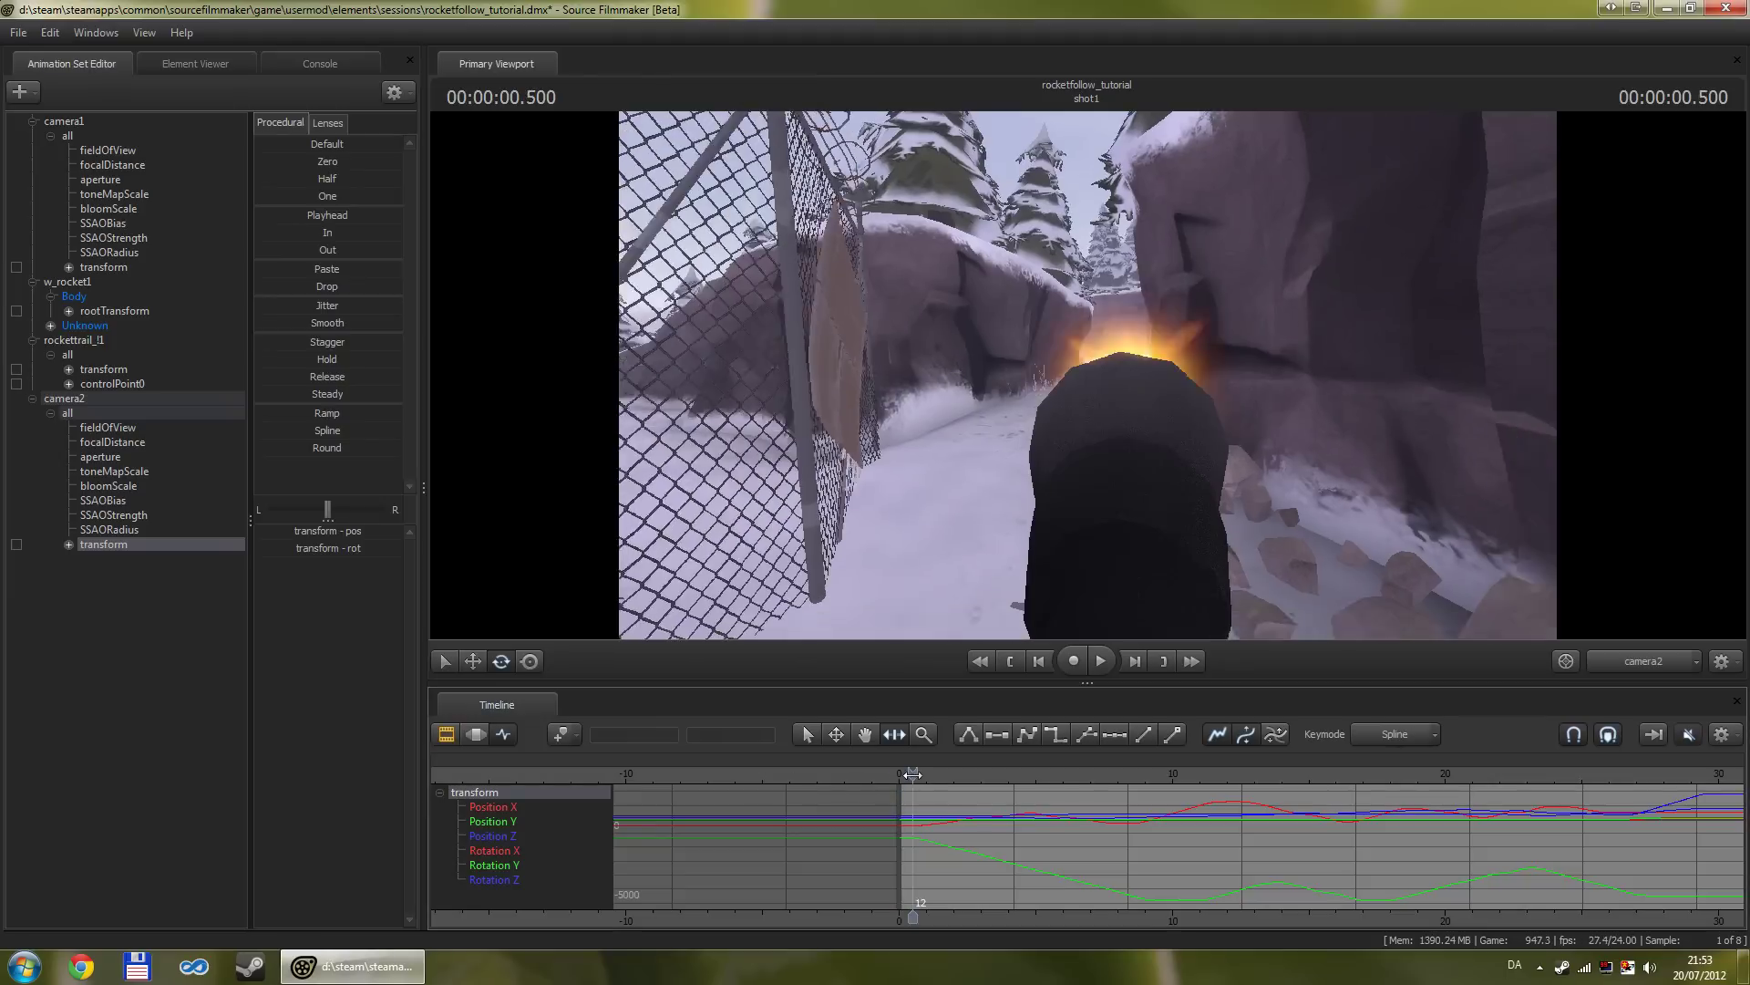
left_click_drag(899, 775, 857, 764)
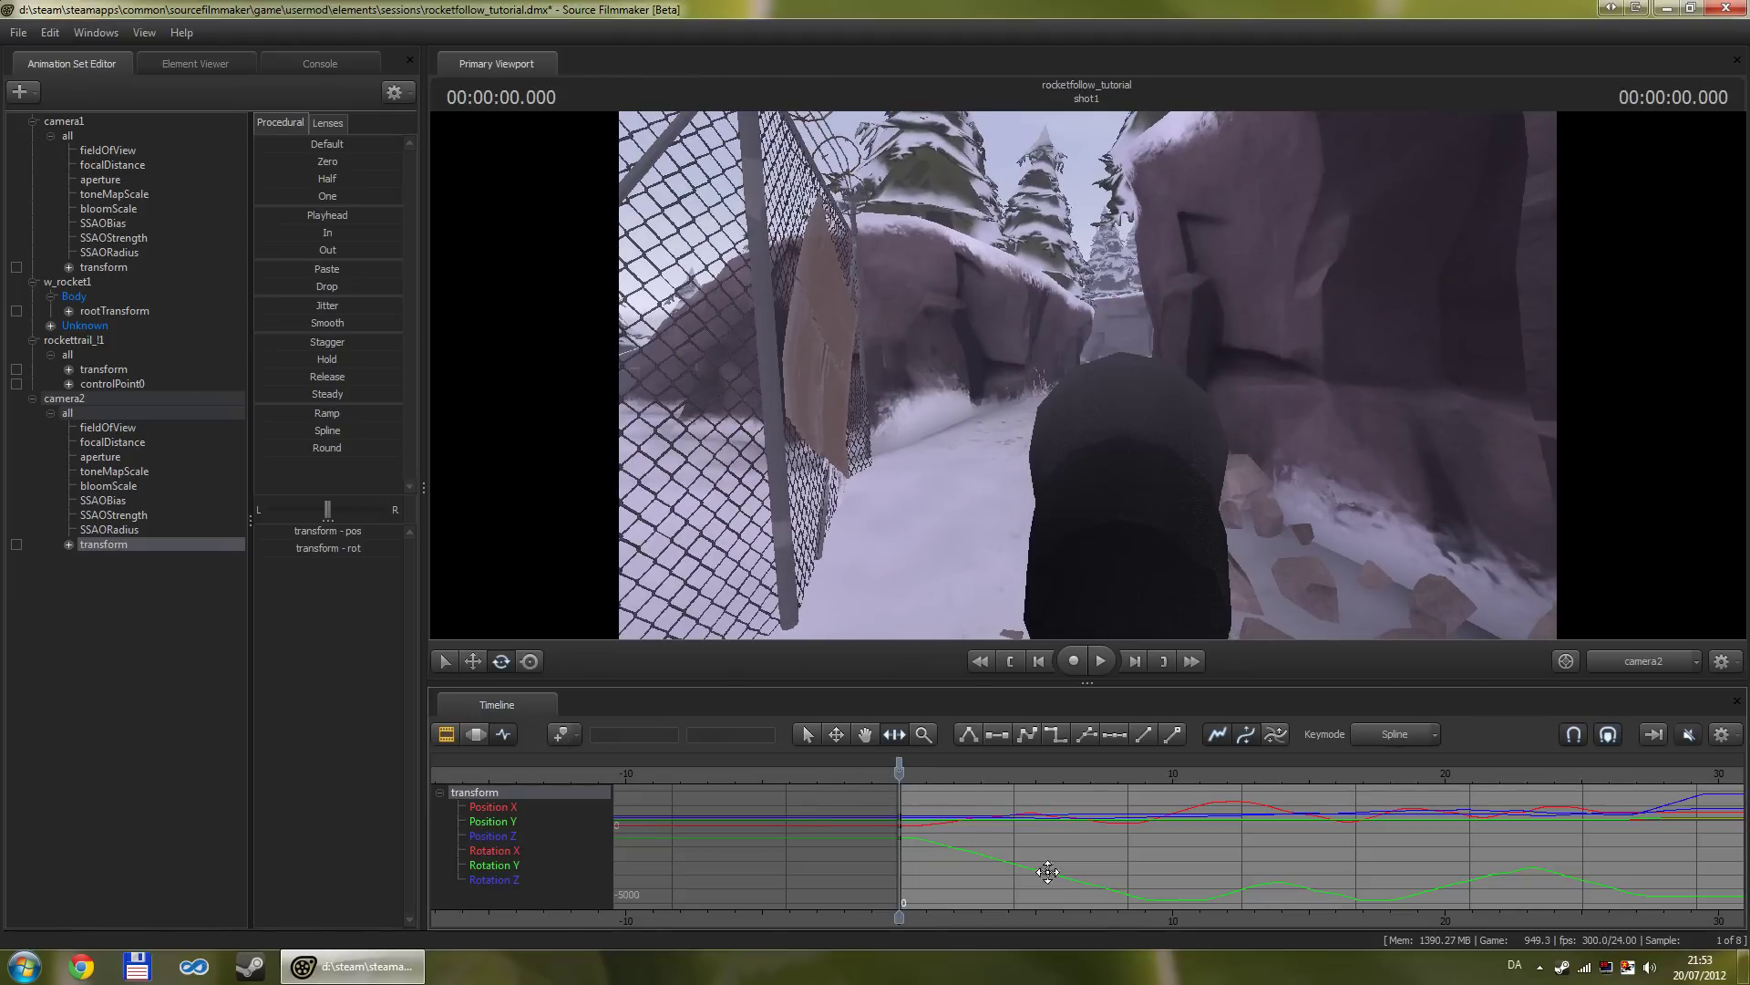
Step: Add a second keyframe bookmark to camera2's transform curves at frame 708, where the rocket's movement ends
scroll(1090, 909, "down", 3)
left_click_drag(1091, 917, 888, 919)
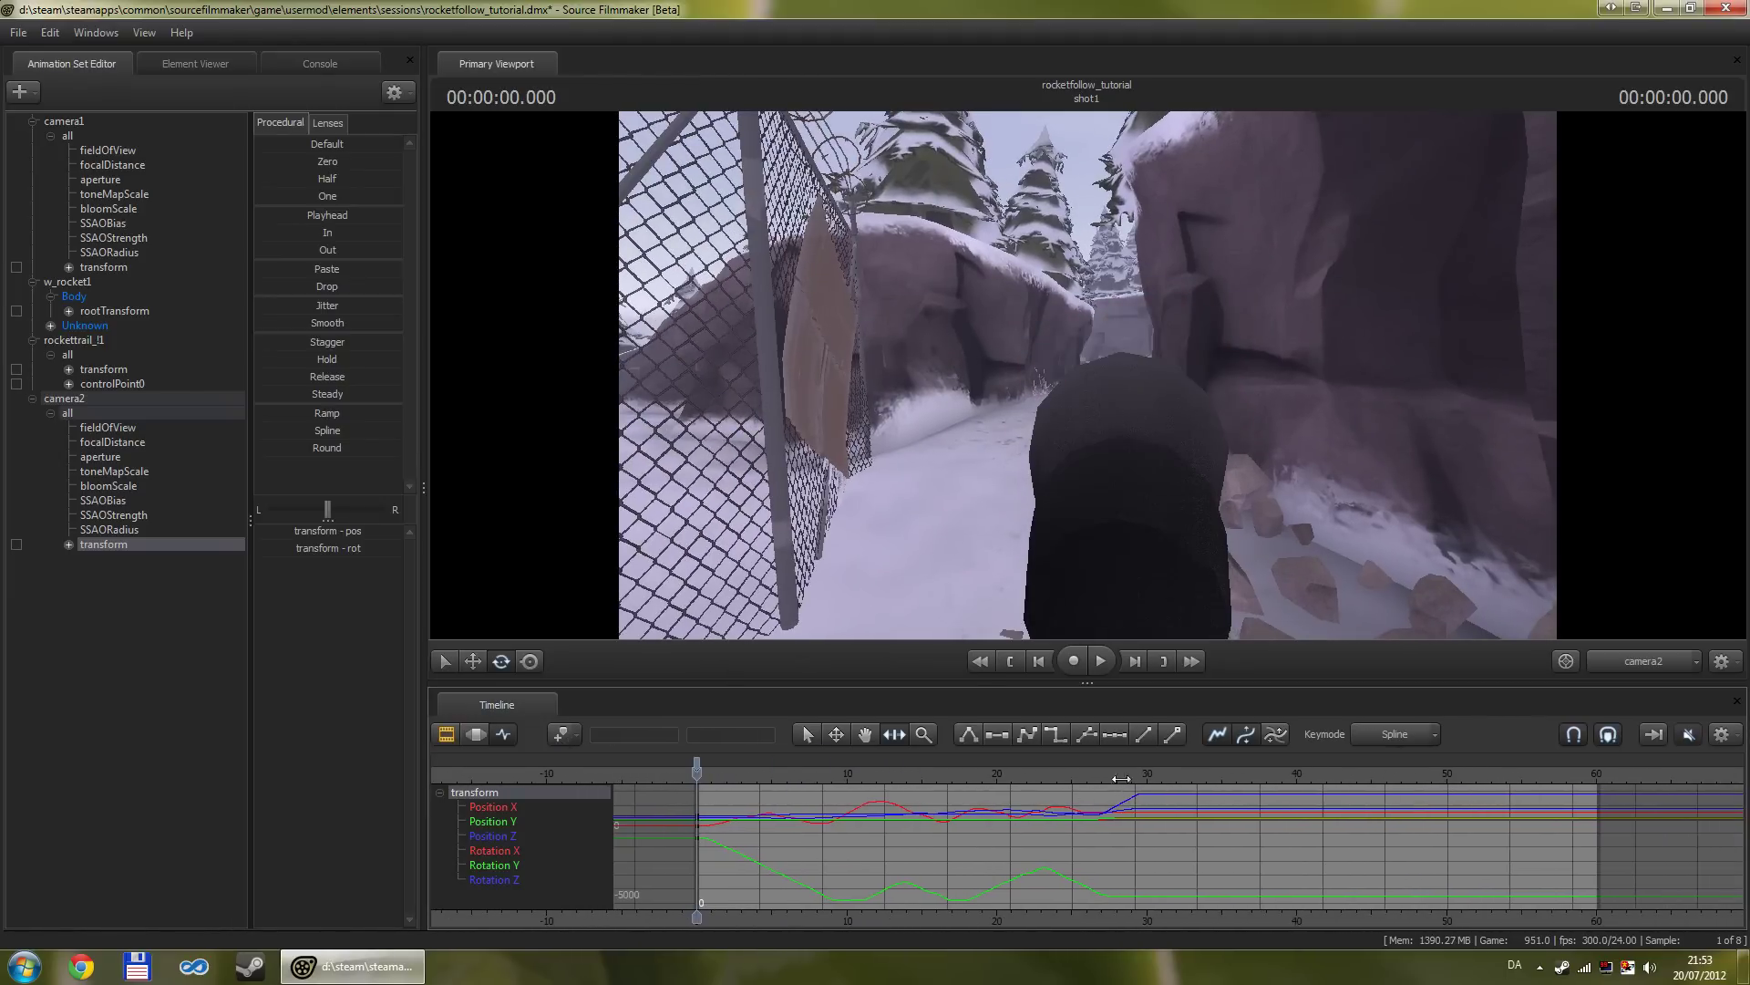
left_click_drag(1145, 775, 1145, 781)
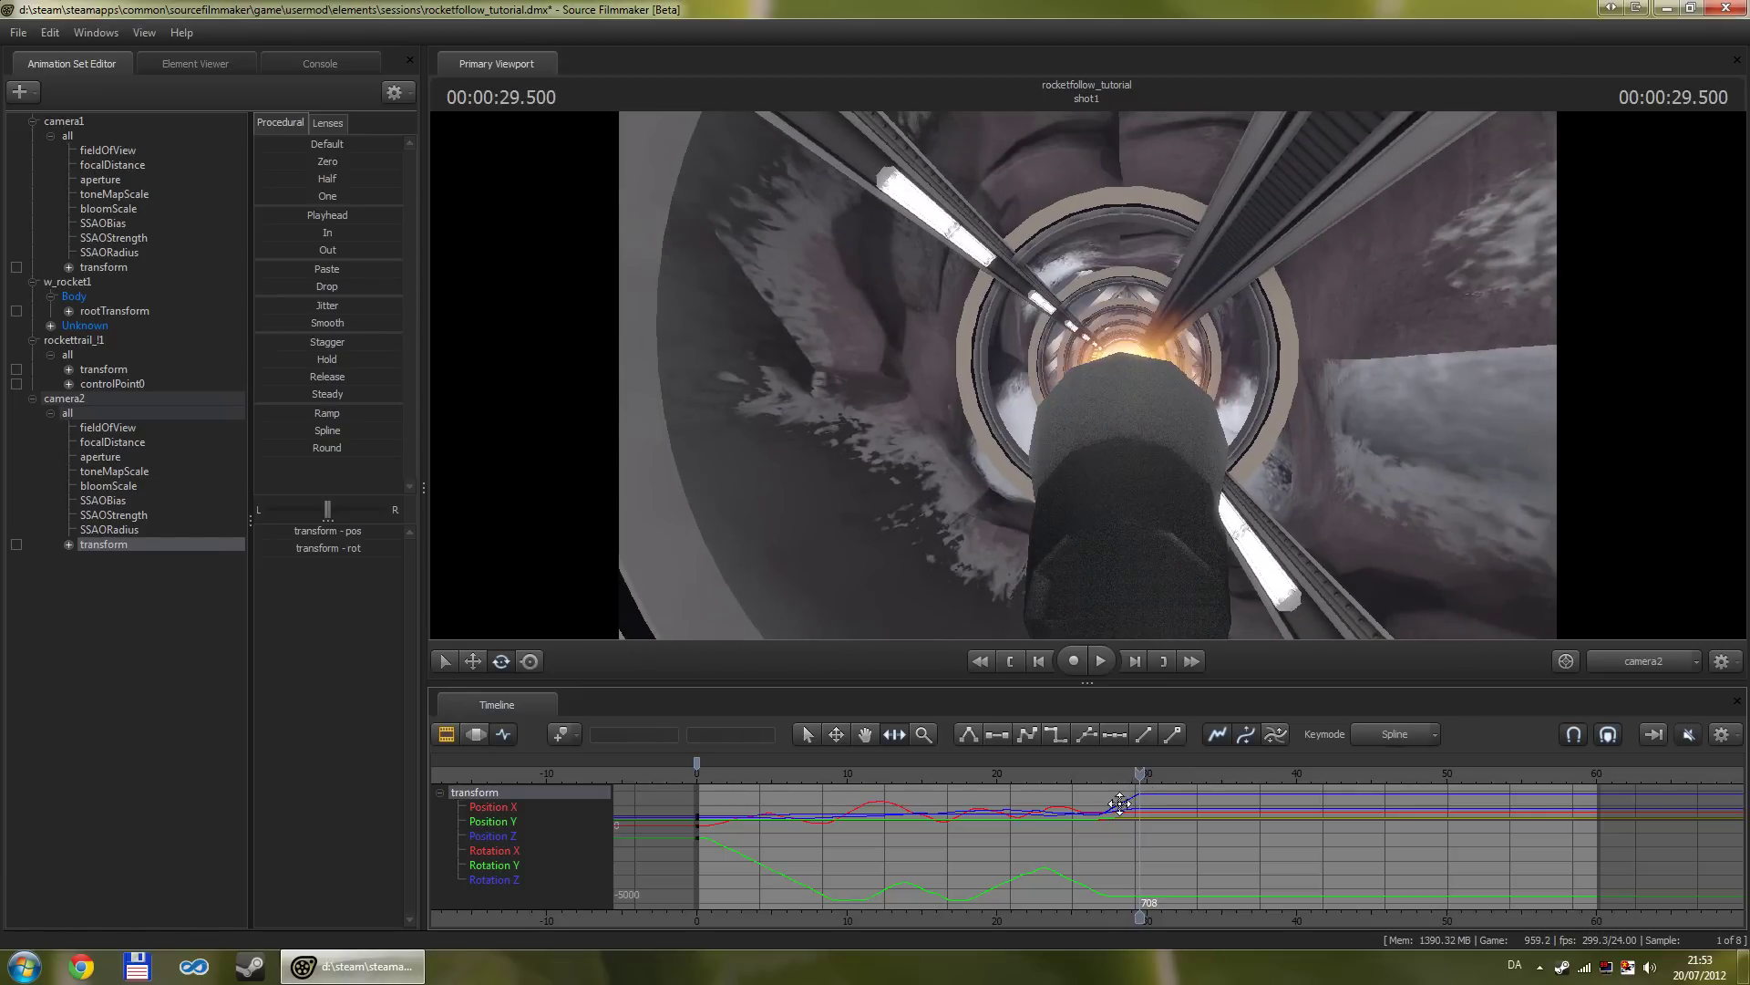
key("m")
Step: Select the keys at both camera2 bookmarks and shift them earlier together, so the first key sits at frame -5
left_click(697, 763)
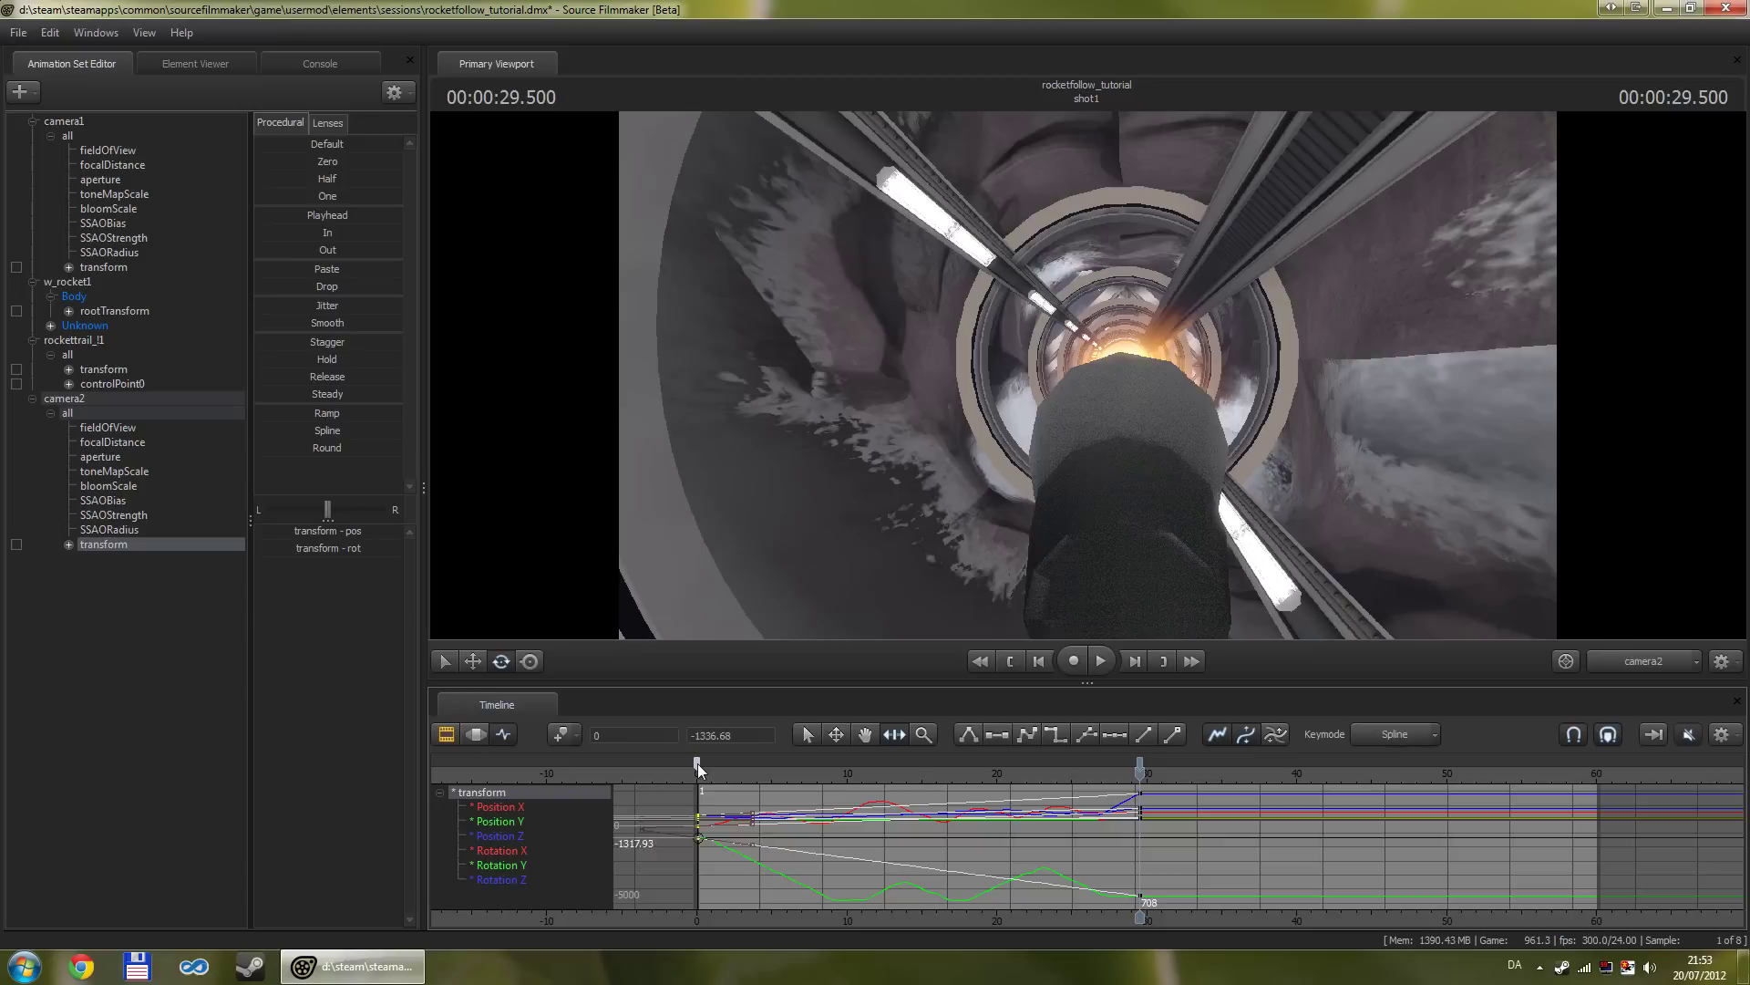
left_click(1140, 763, "shift")
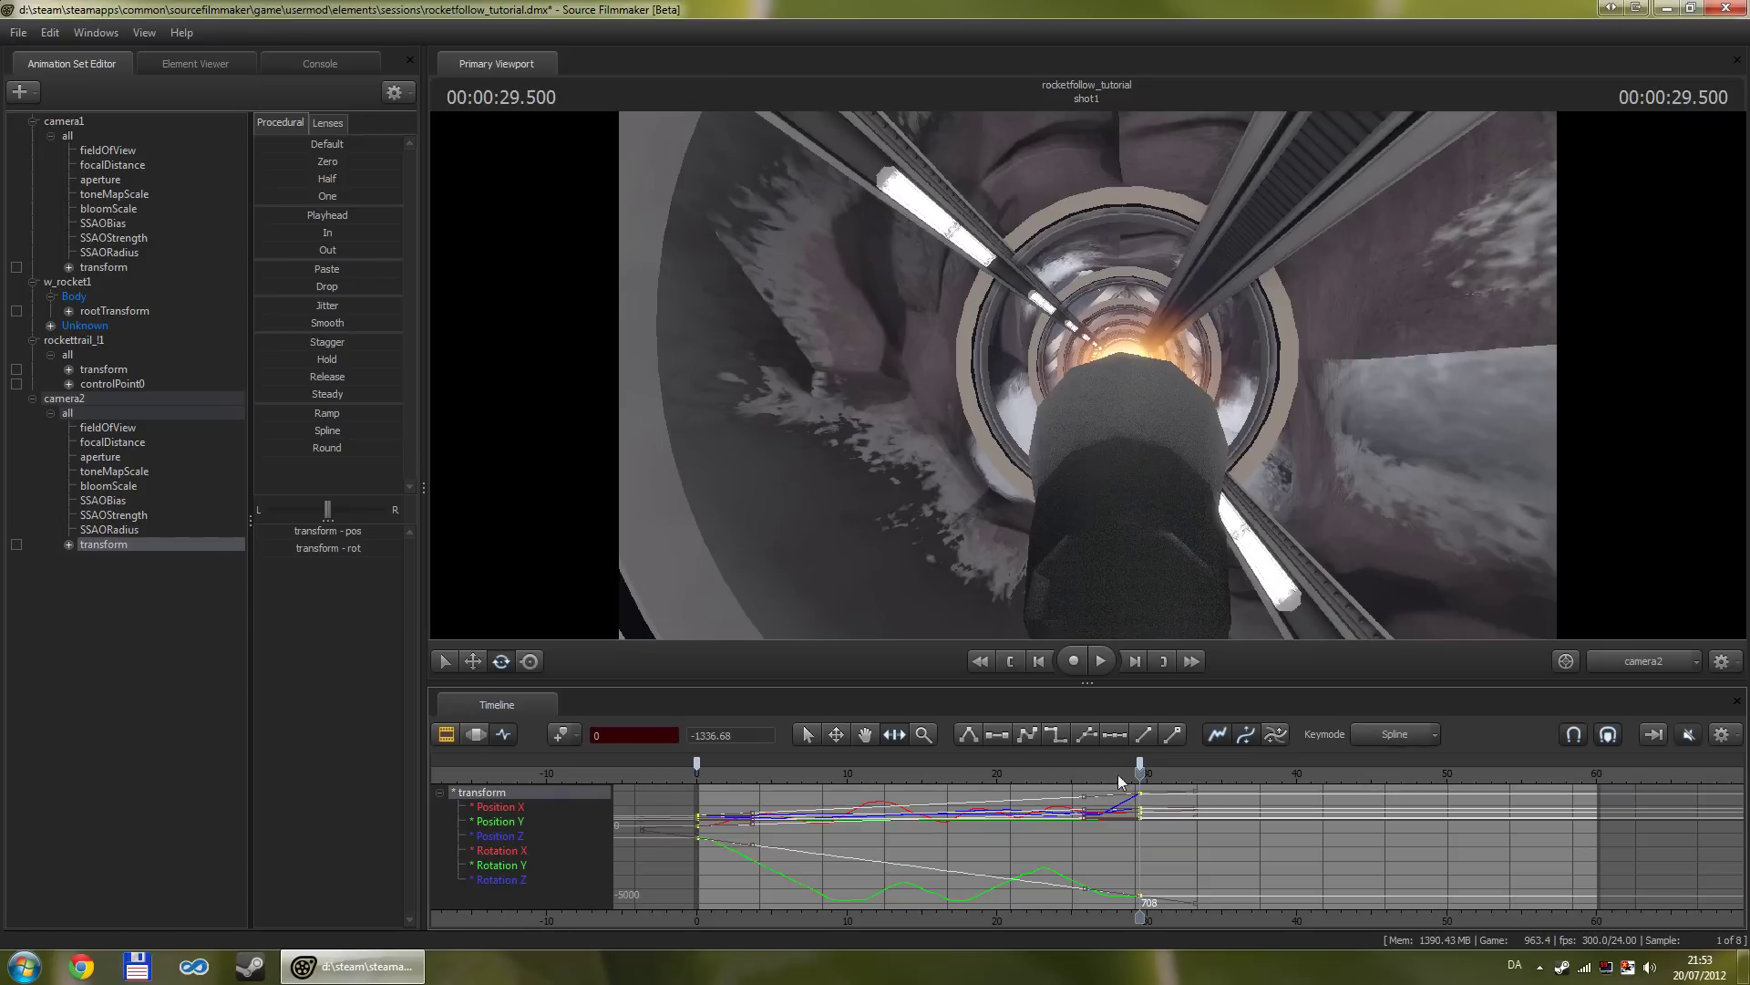
left_click_drag(944, 921, 1264, 921)
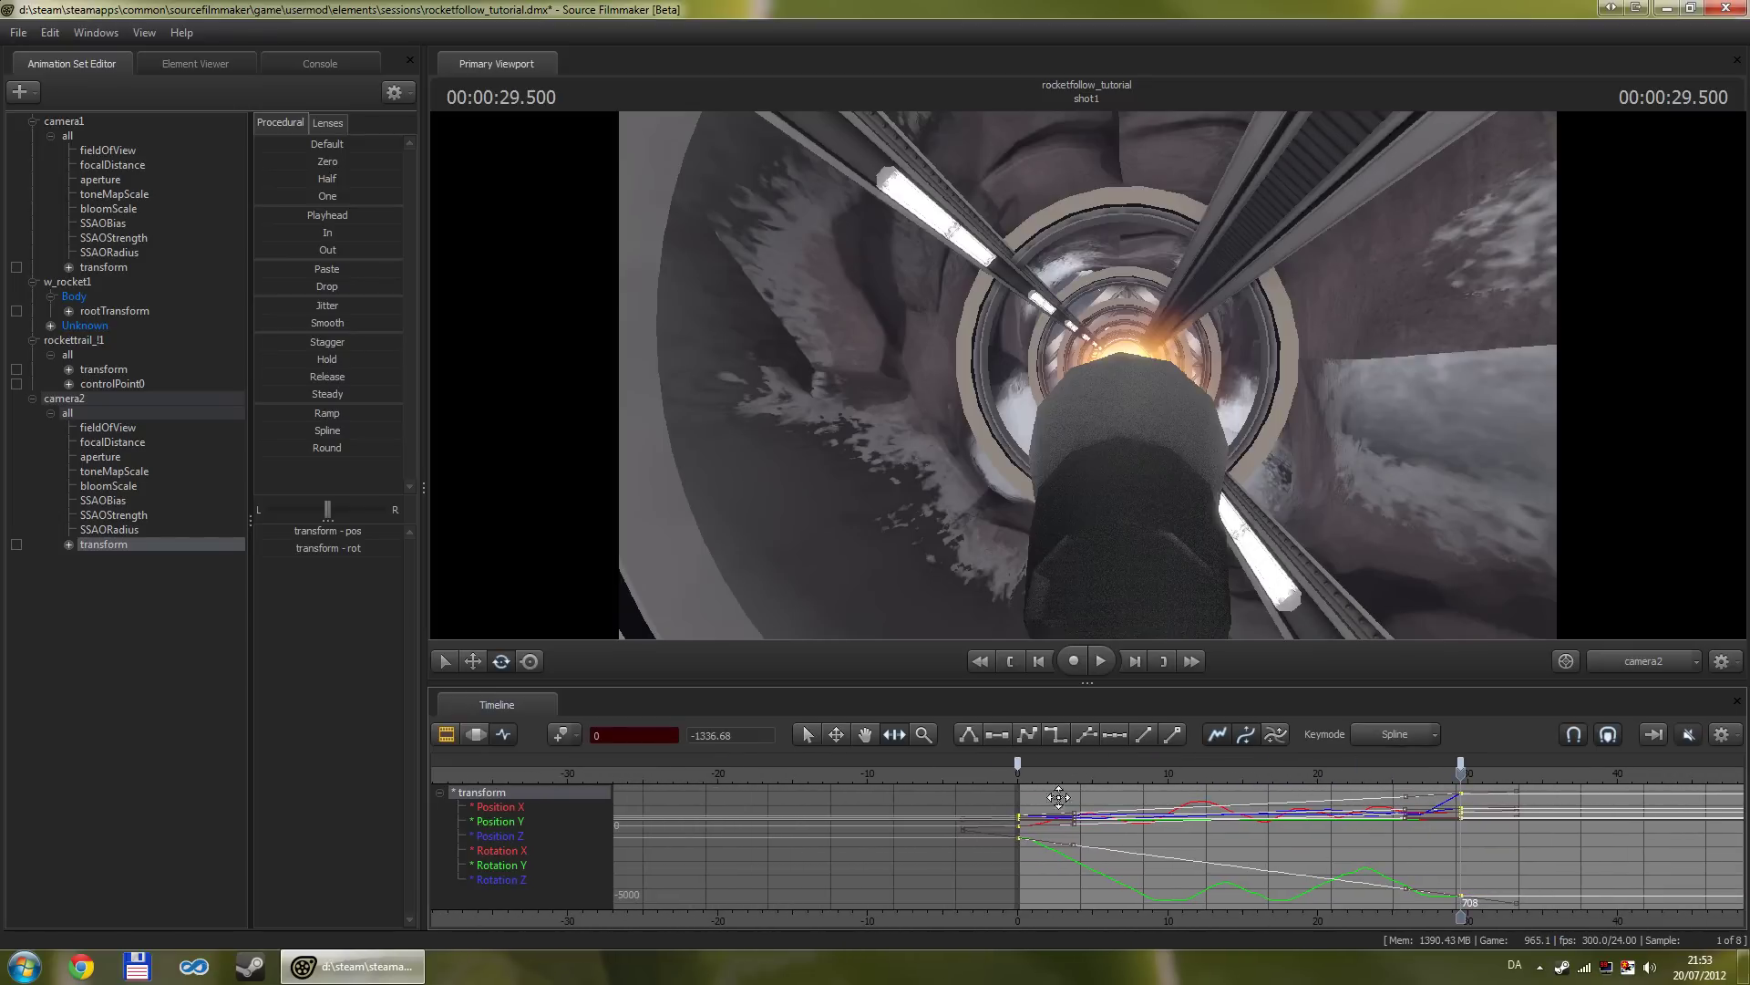
left_click_drag(1114, 773, 1055, 773)
scroll(960, 887, "up", 4)
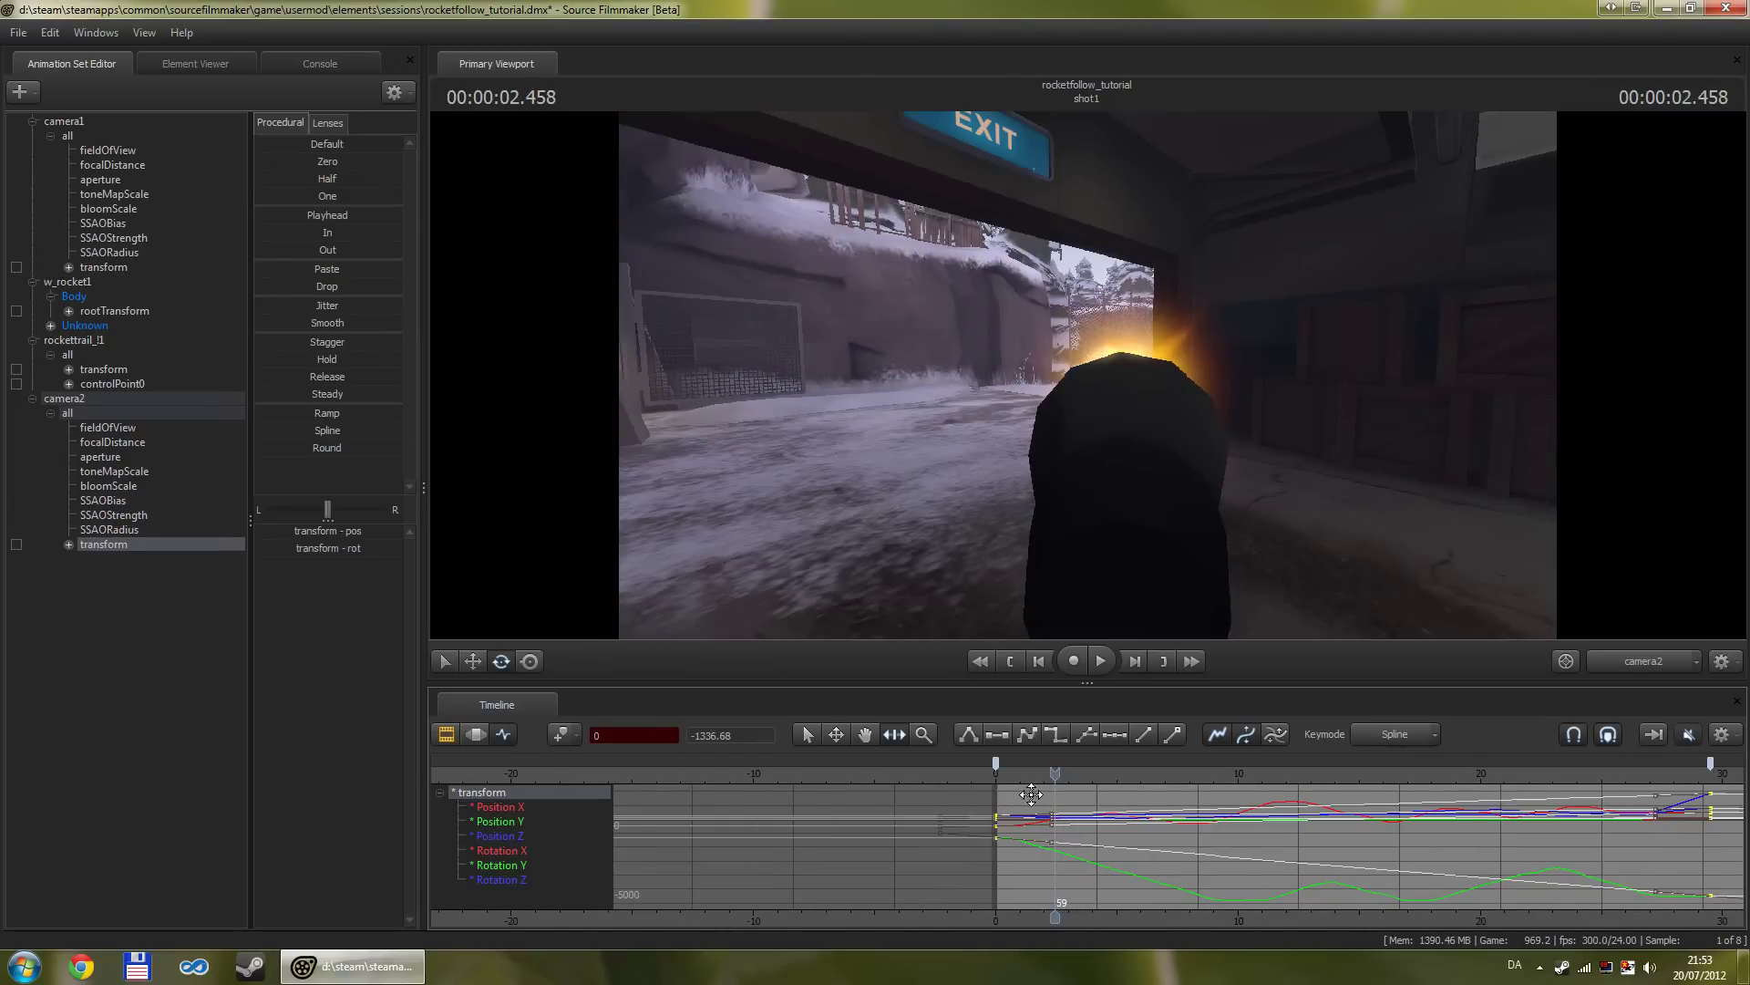
scroll(960, 887, "up", 5)
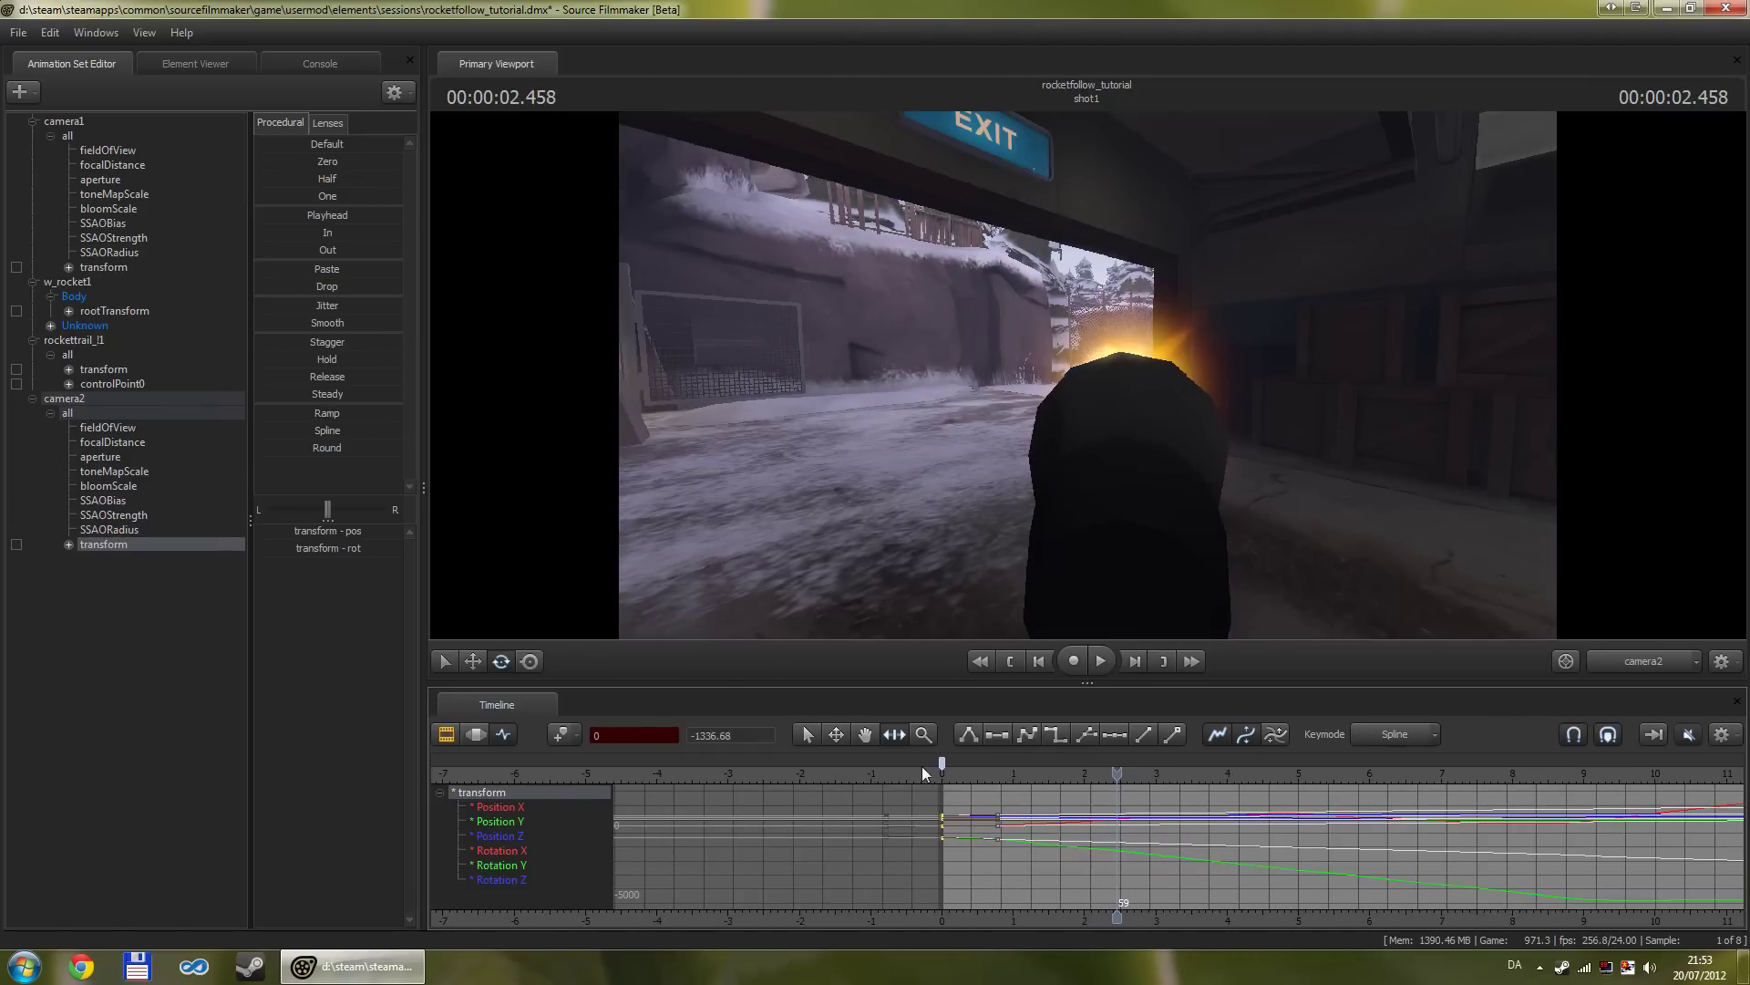
left_click_drag(941, 765, 926, 762)
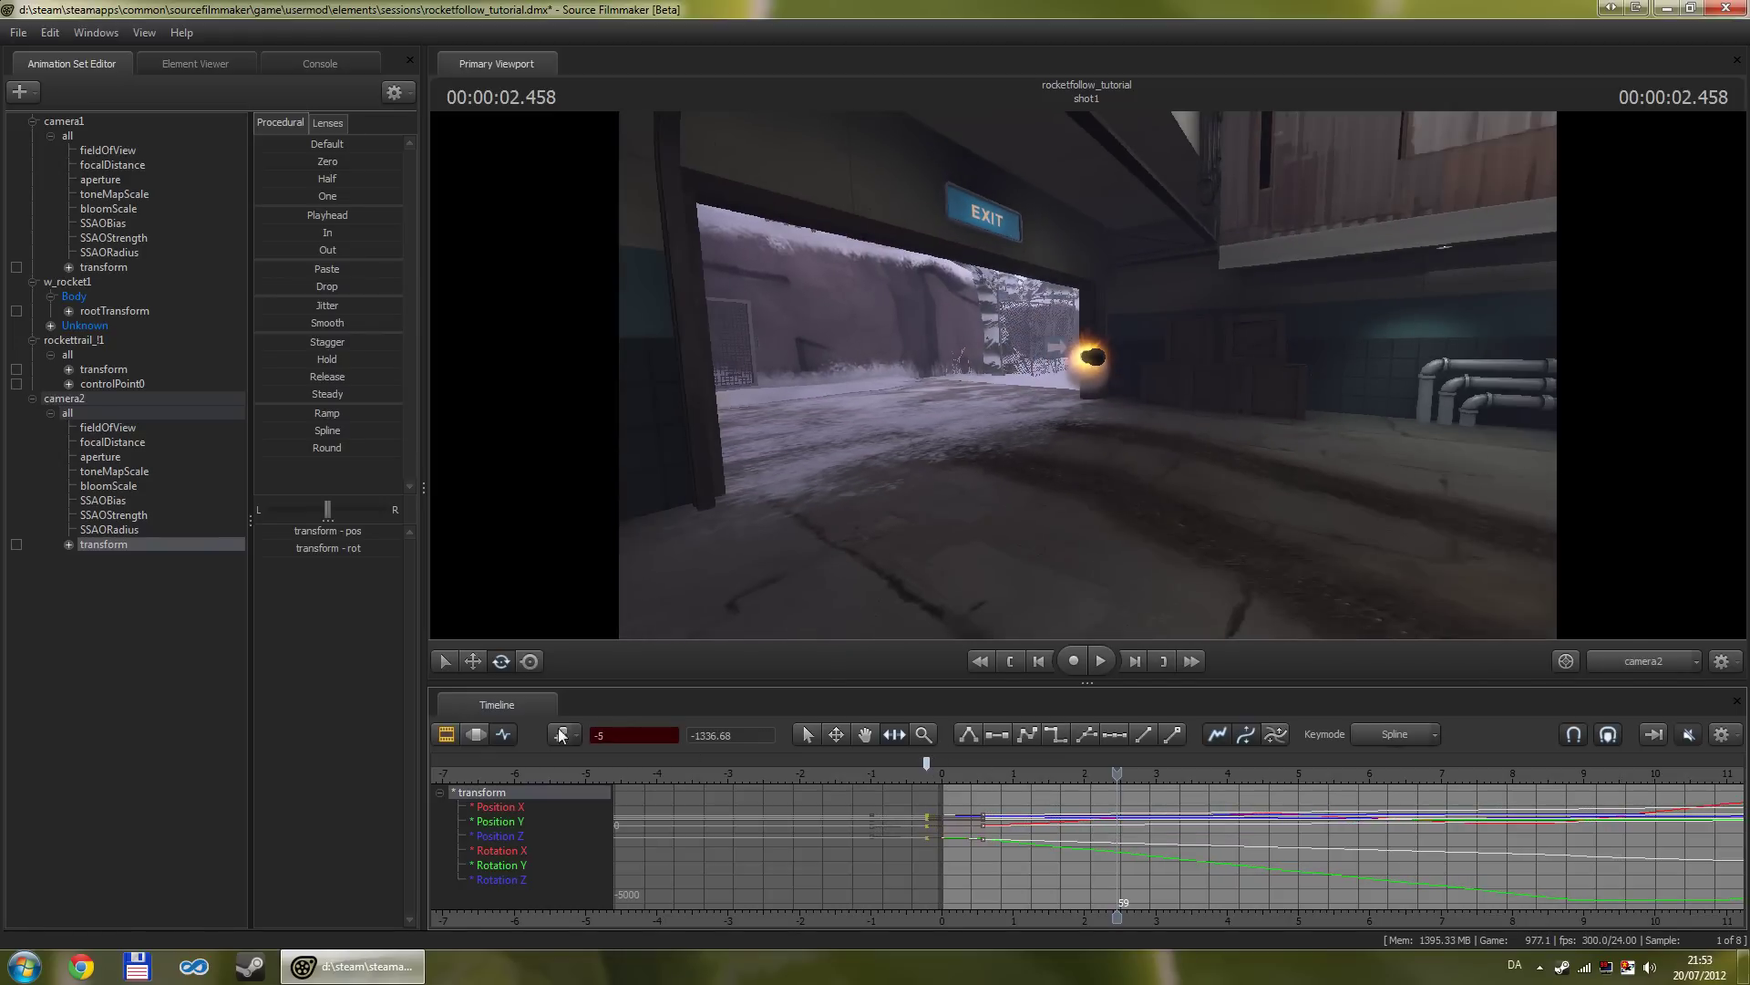
Step: Return to the Clip Editor, play the shot through camera2, and scrub ahead to about 26 seconds to check the rocket's framing
left_click(475, 735)
left_click(453, 733)
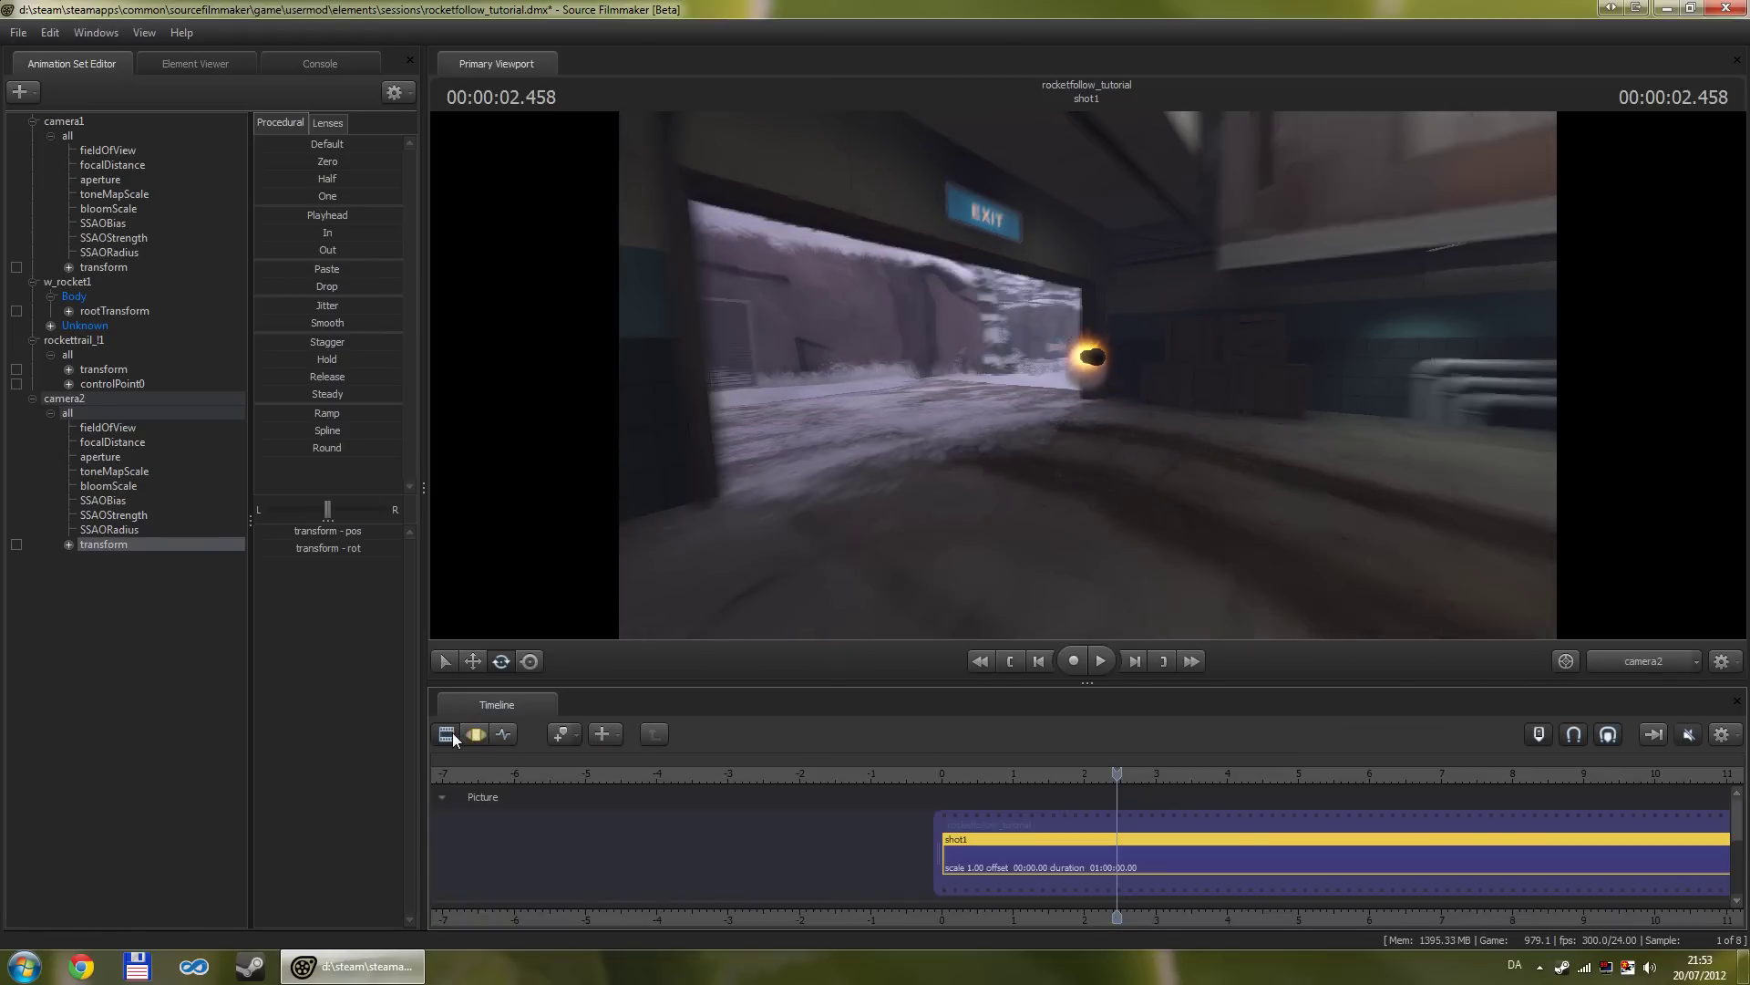
key("space")
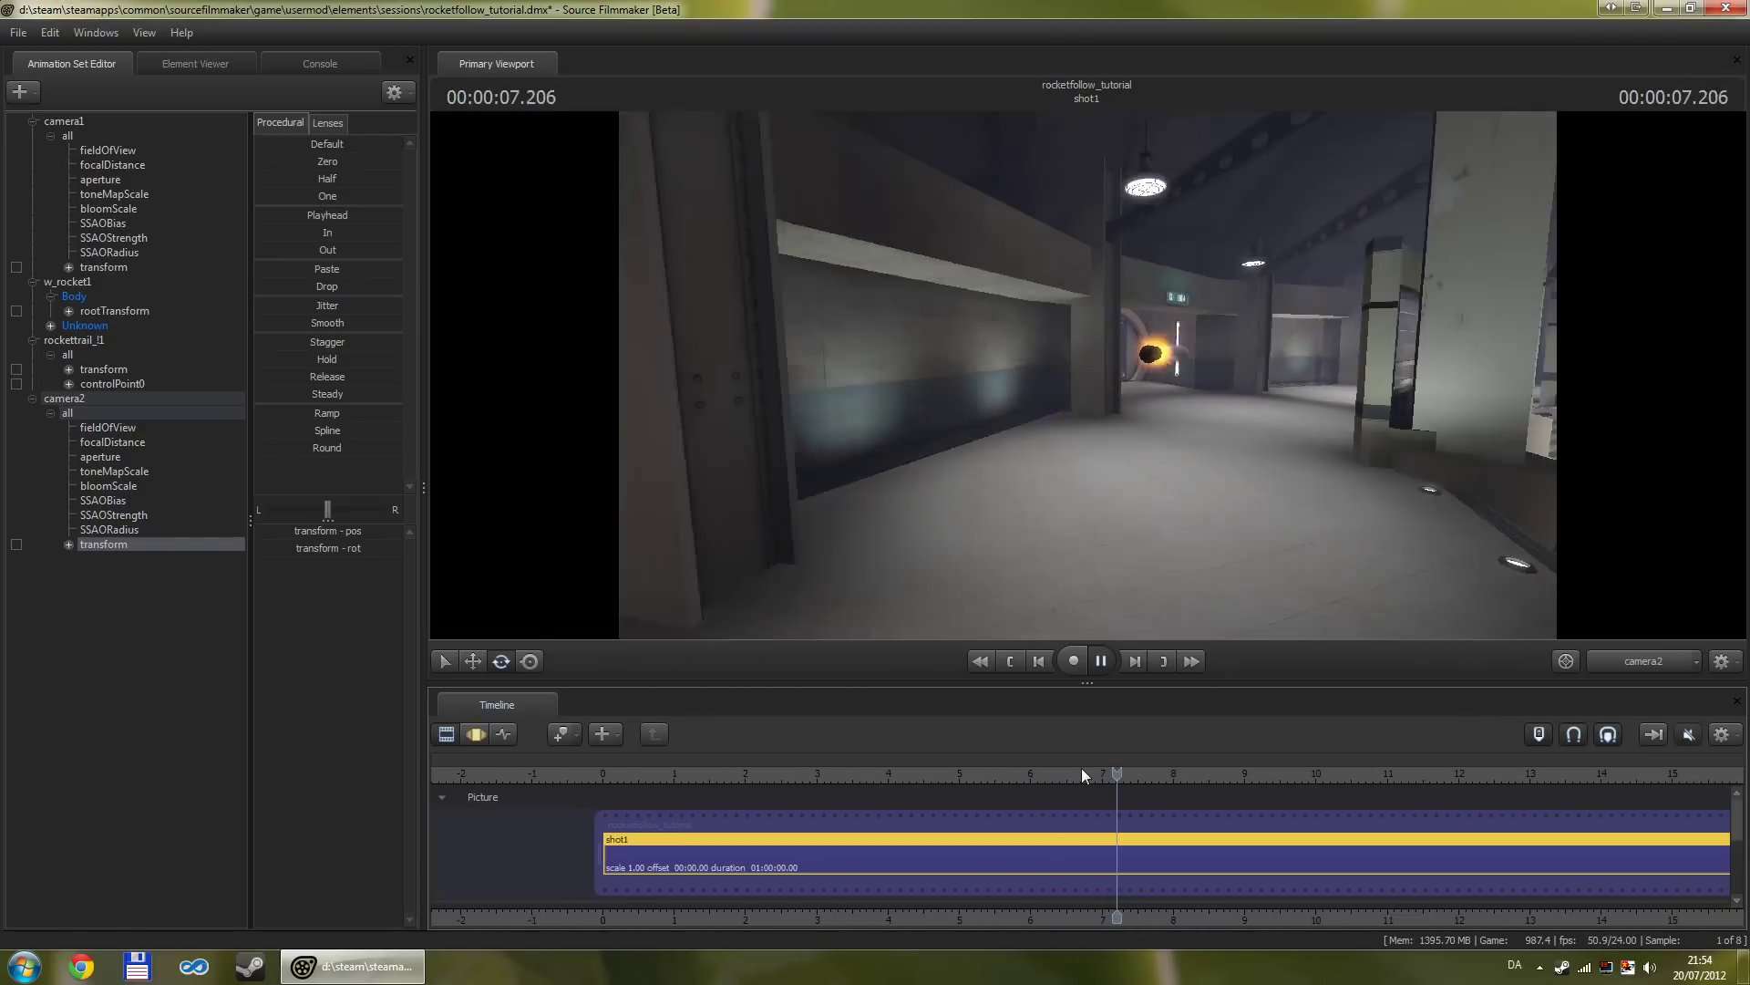
scroll(1074, 797, "down", 5)
scroll(1096, 821, "down", 3)
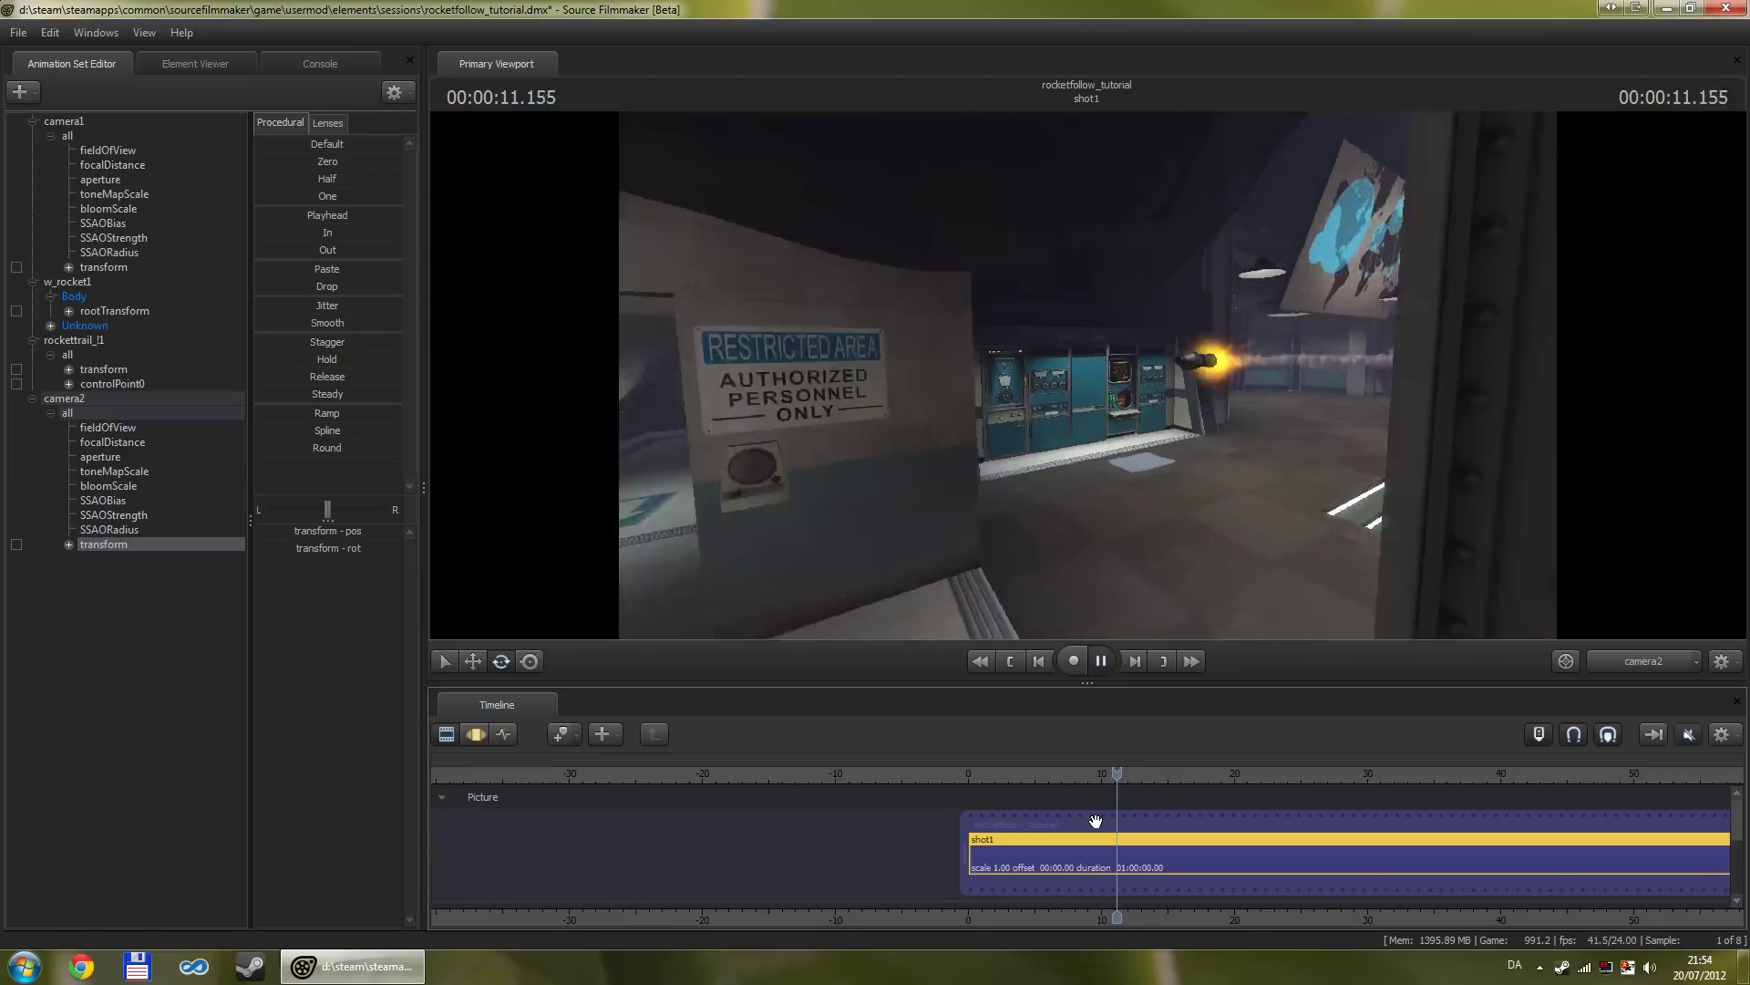
scroll(1096, 820, "down", 4)
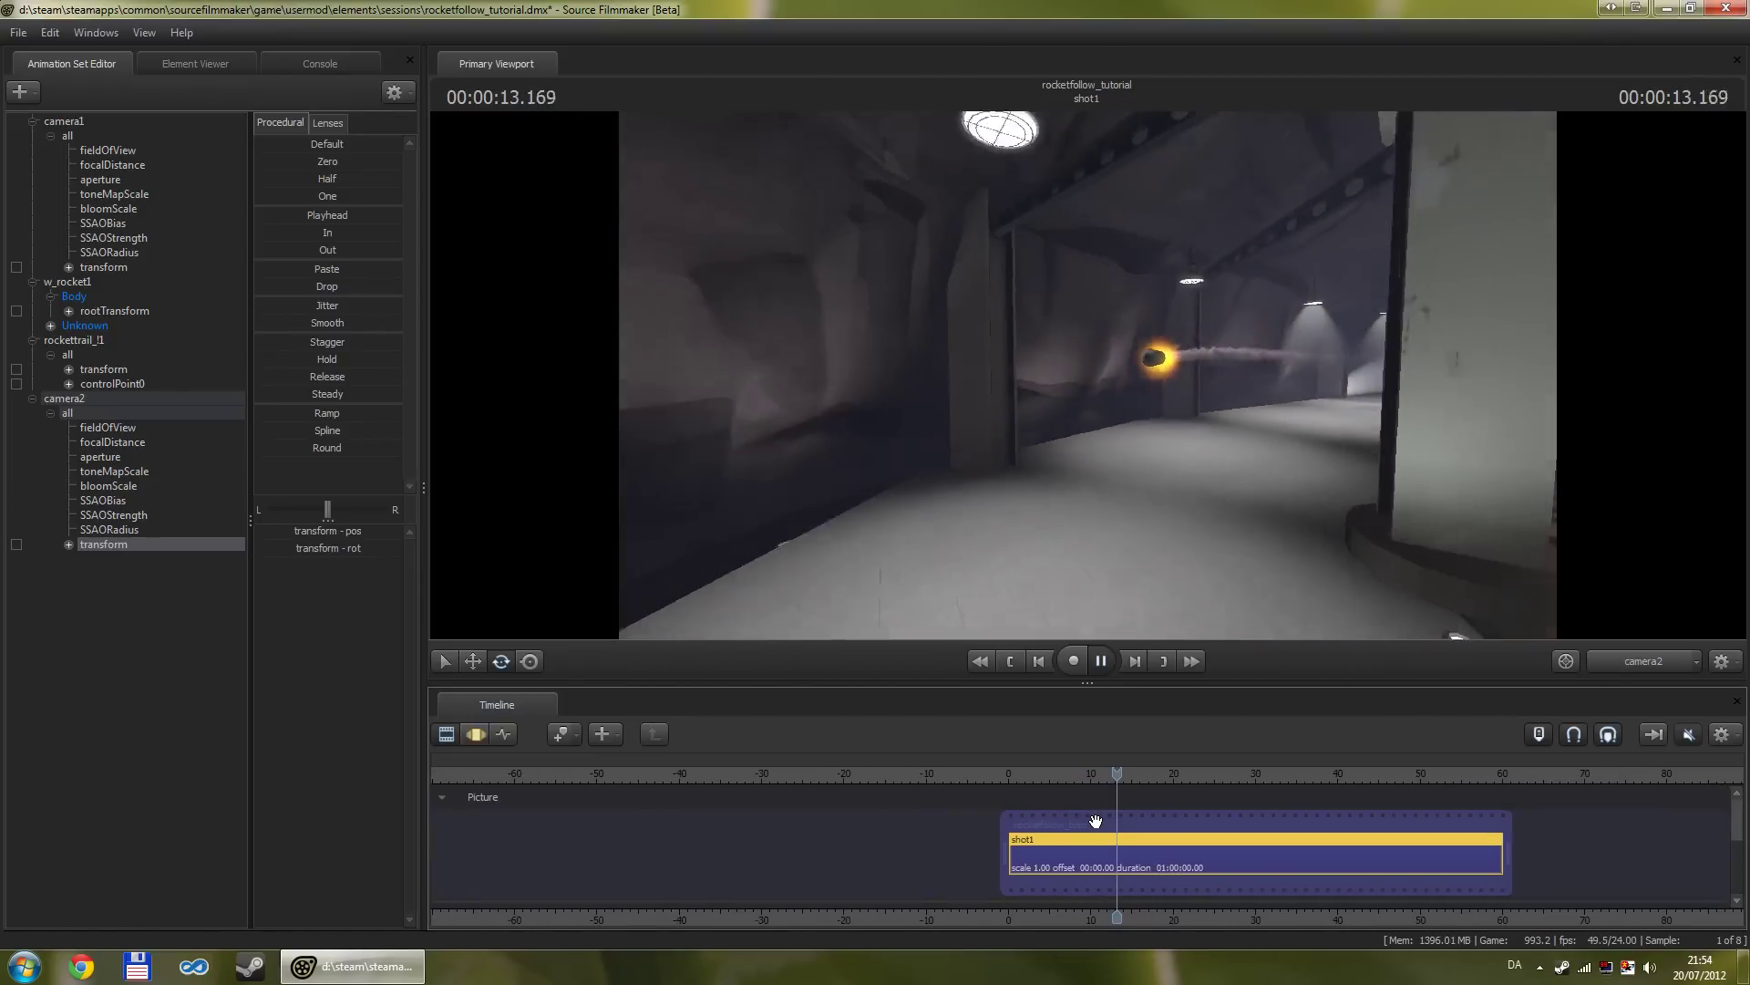
left_click(1145, 777)
left_click_drag(1145, 776, 1206, 774)
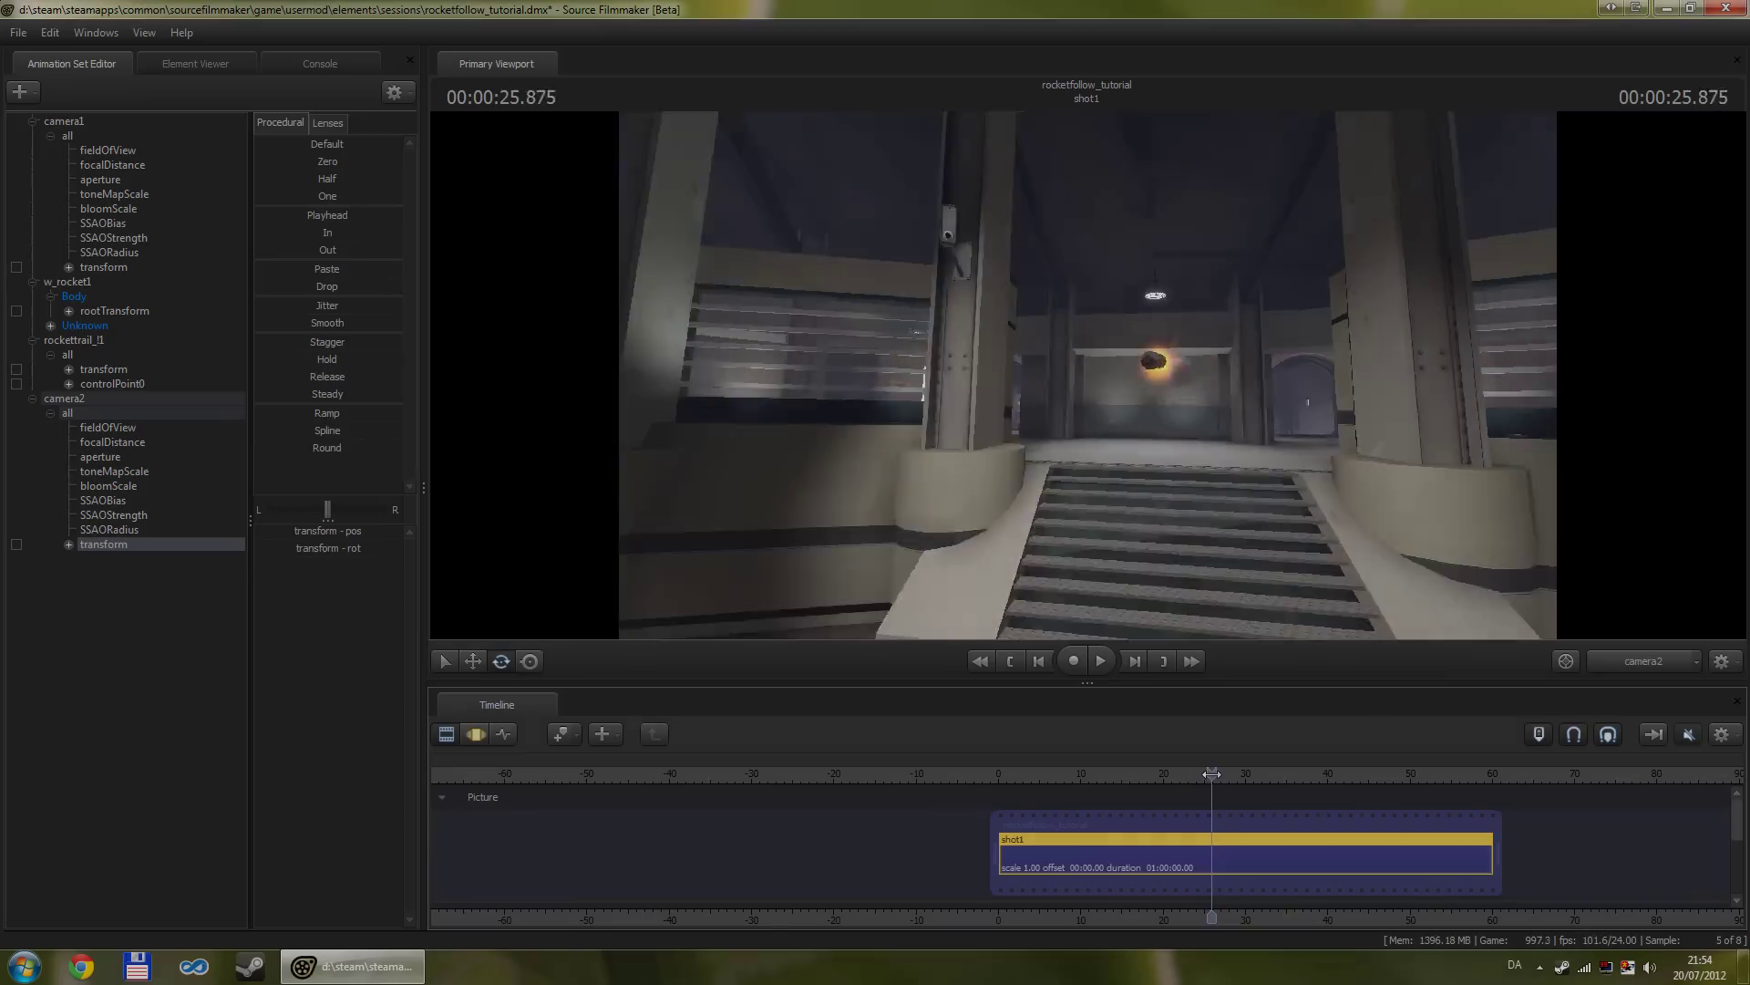